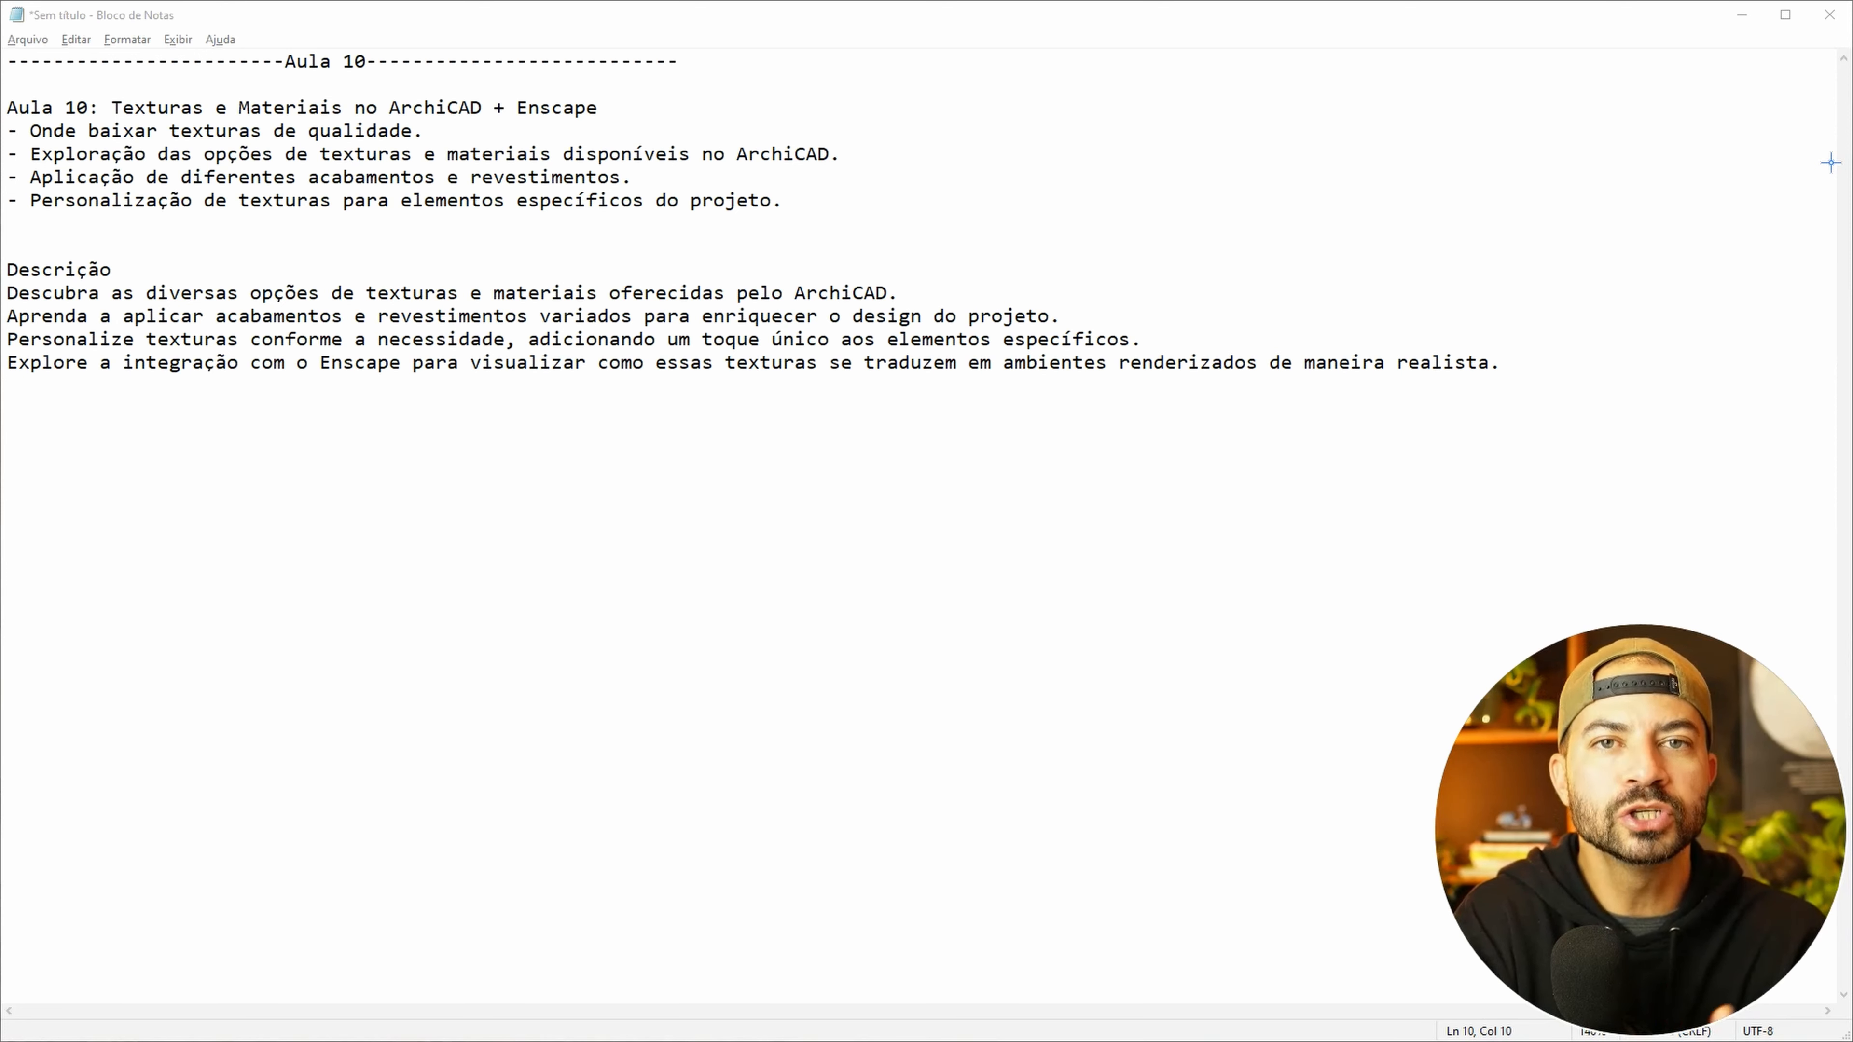
- Switch to the browser, browse the Coswick texture gallery and open the Snow White wood texture
{"action": "left_click", "coordinate": [1739, 16]}
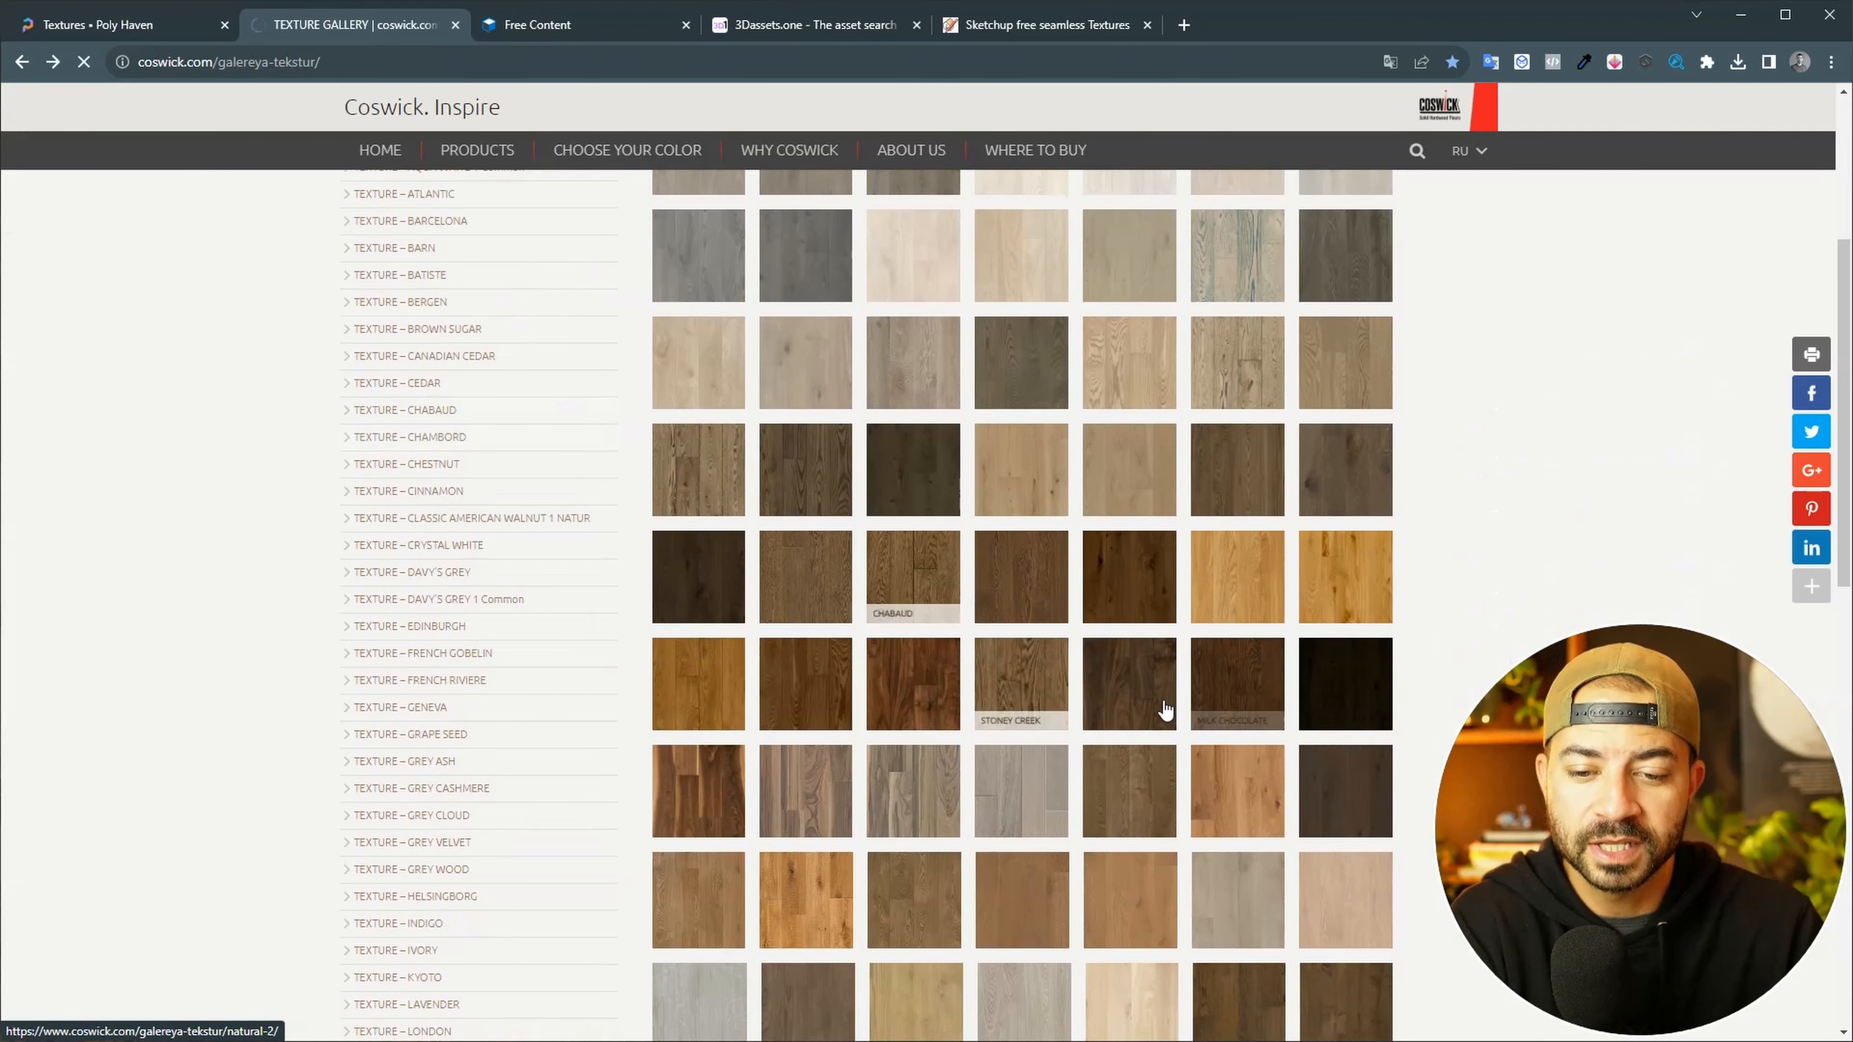
{"action": "scroll", "coordinate": [1167, 703], "scroll_direction": "down", "scroll_amount": 4}
{"action": "scroll", "coordinate": [1179, 694], "scroll_direction": "up", "scroll_amount": 4}
{"action": "scroll", "coordinate": [1178, 692], "scroll_direction": "up", "scroll_amount": 5}
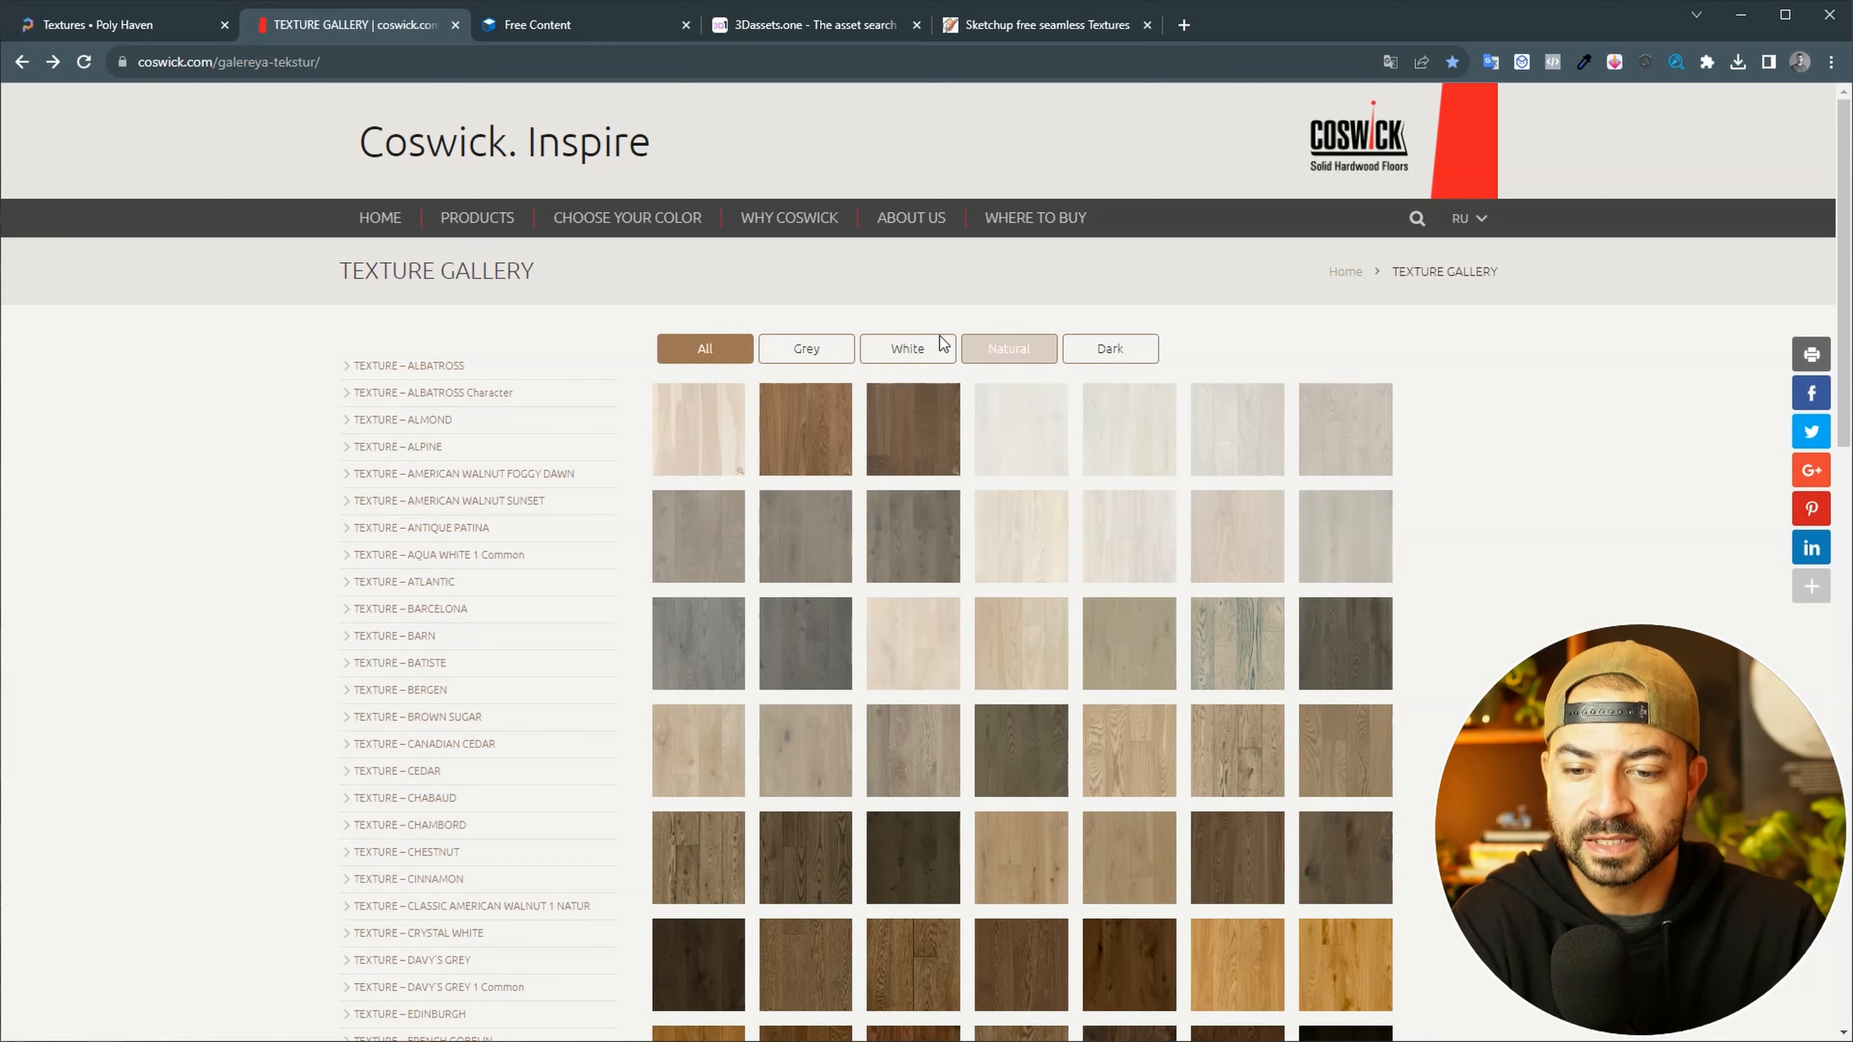
{"action": "left_click", "coordinate": [698, 443]}
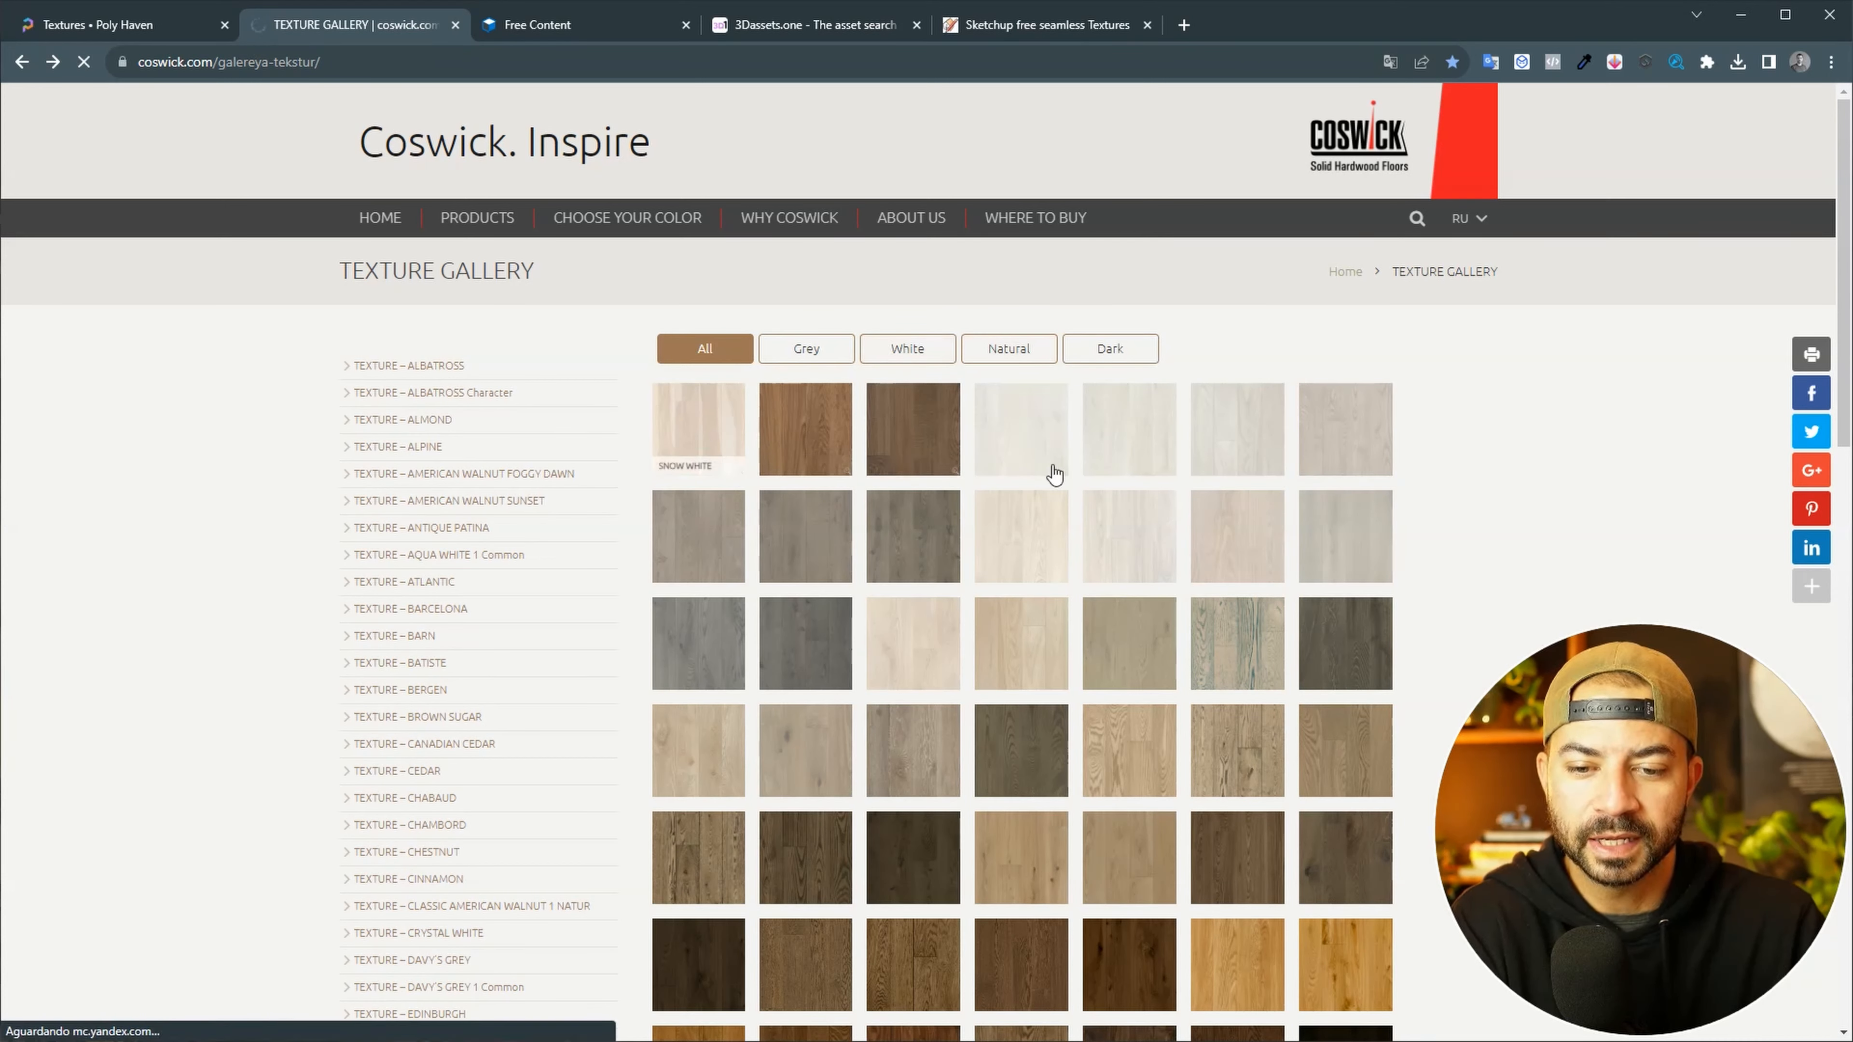
- Browse the free content on Textures.com, and filter the 3Dassets.one results to the ambientCG site
{"action": "left_click", "coordinate": [640, 30]}
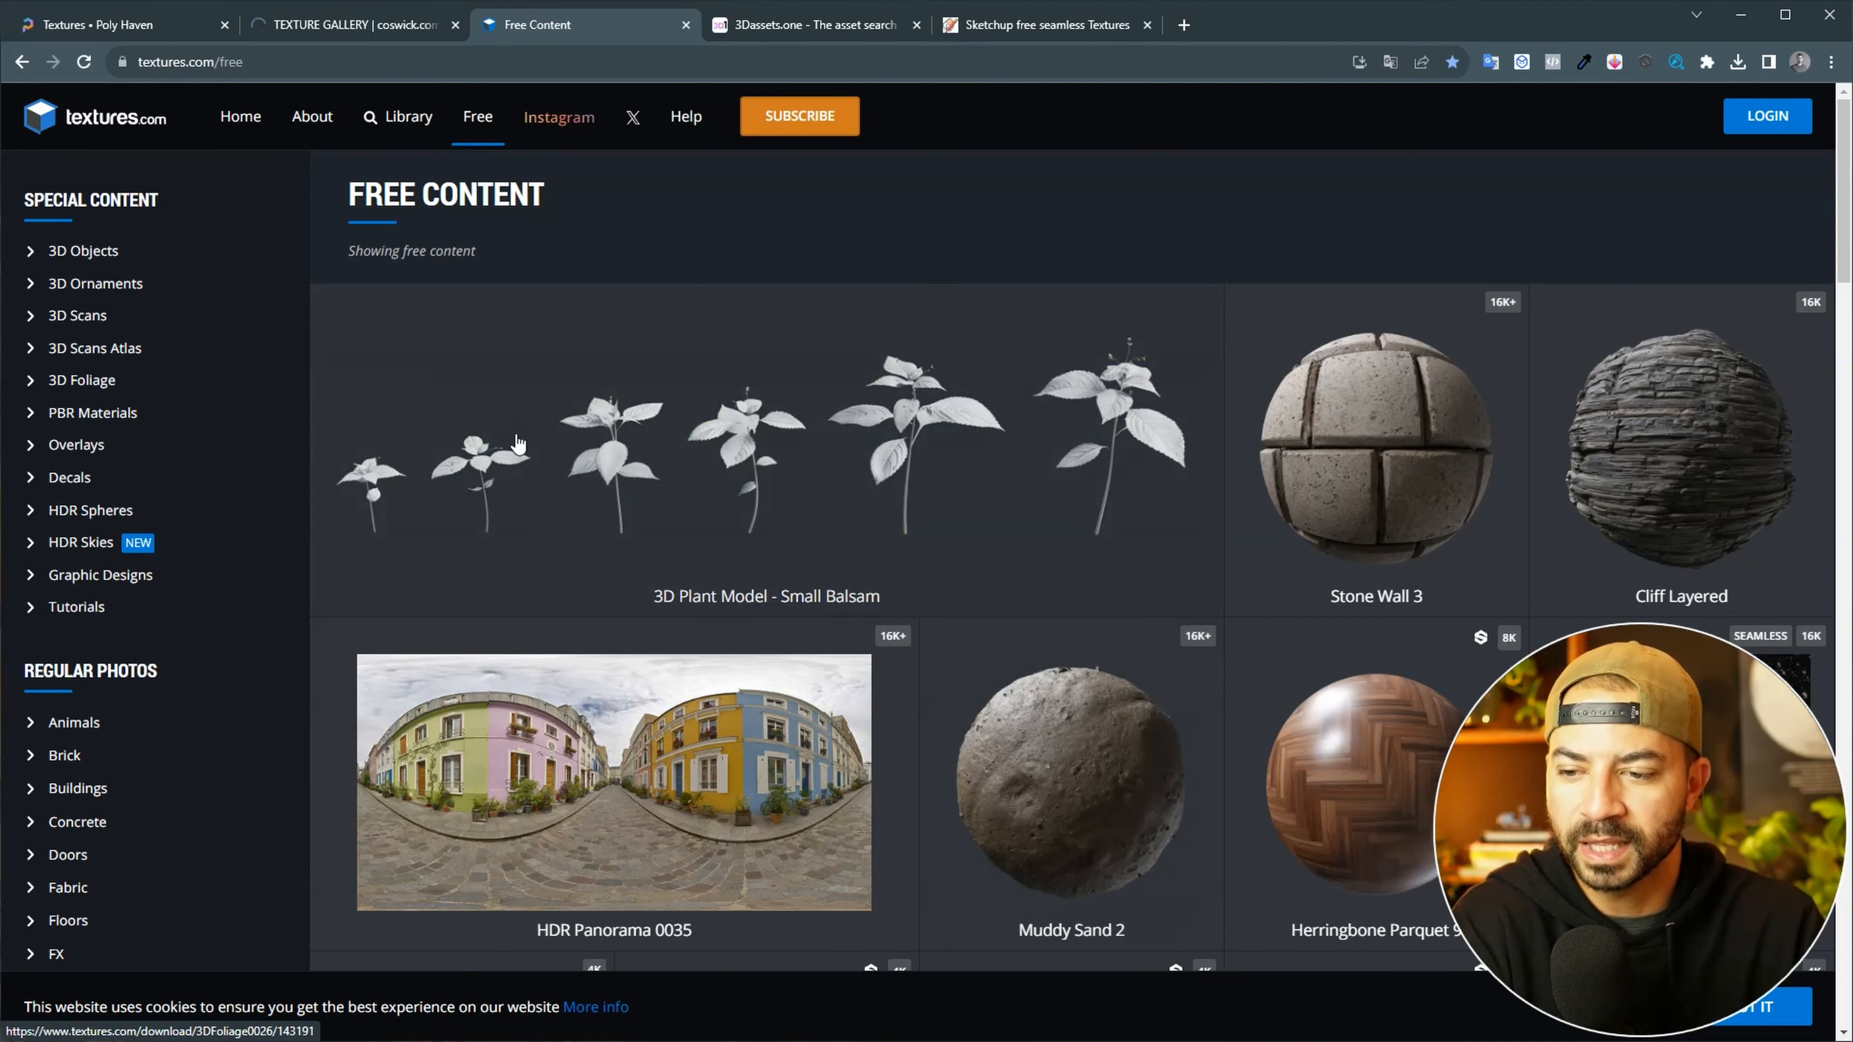
{"action": "scroll", "coordinate": [1044, 570], "scroll_direction": "down", "scroll_amount": 7}
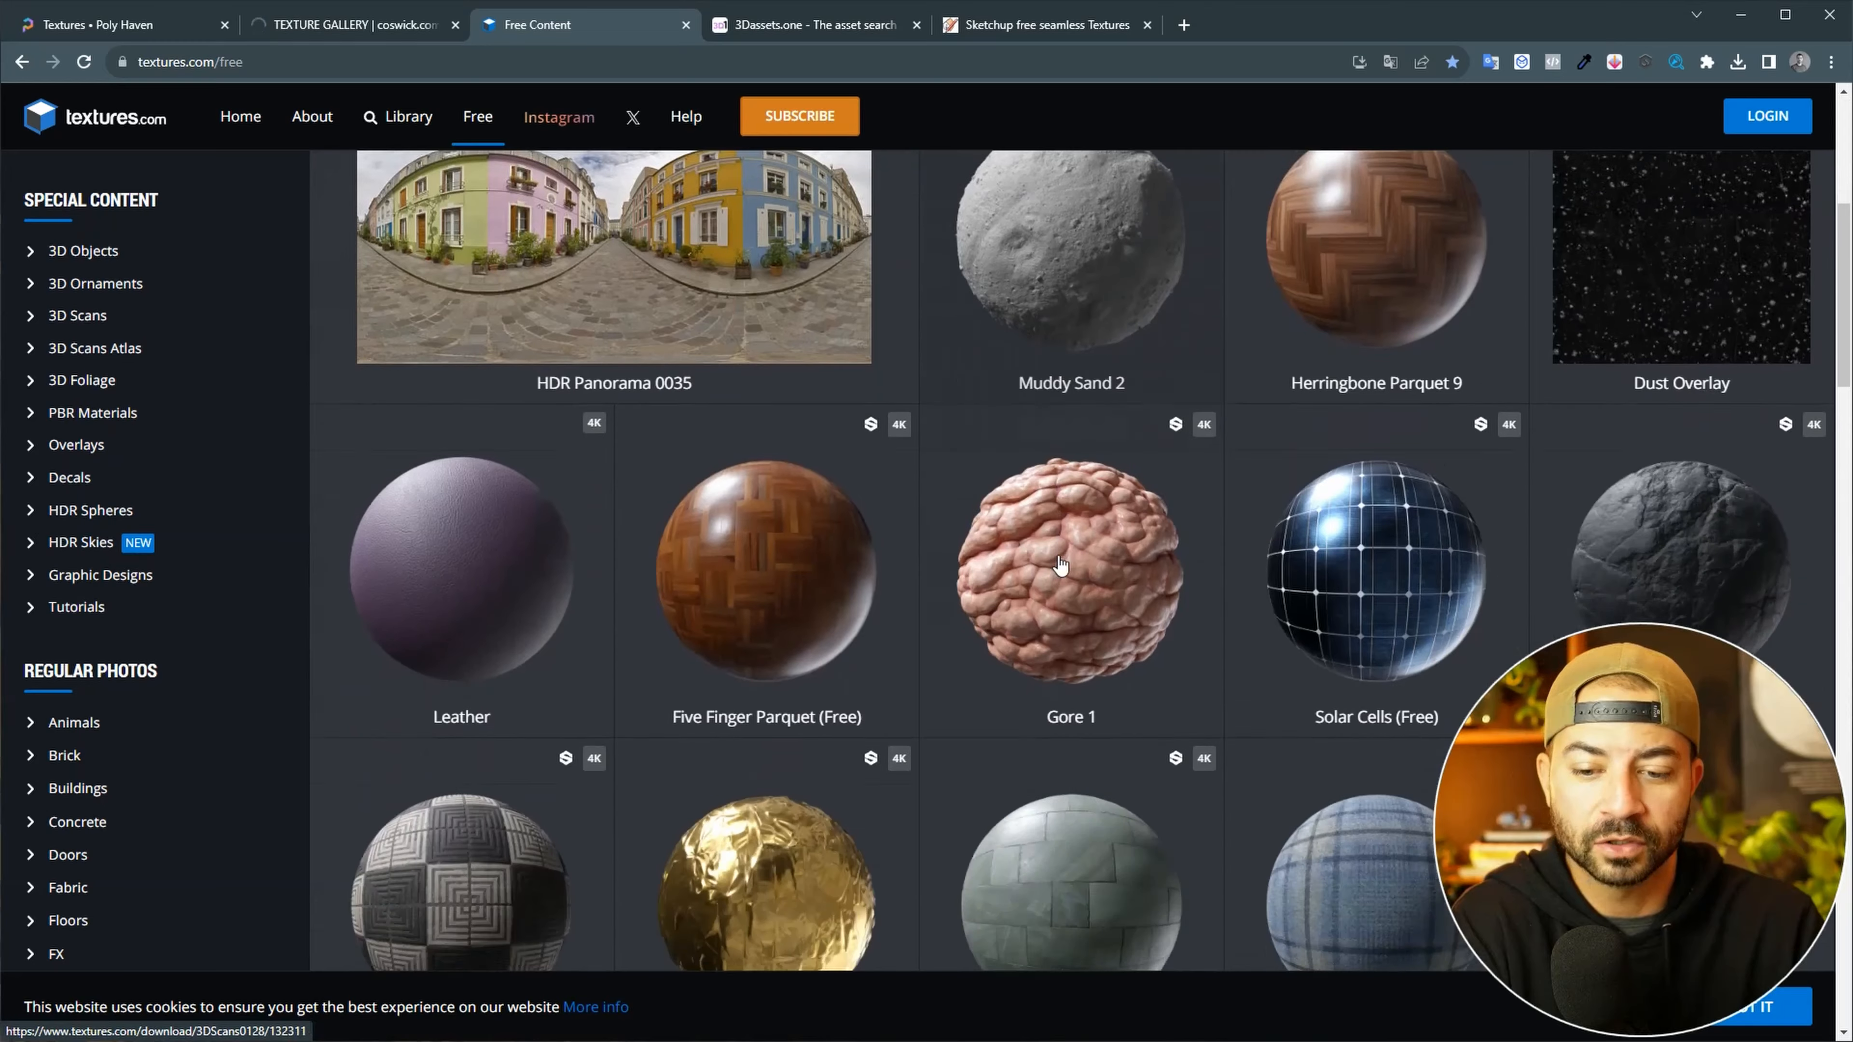
{"action": "key", "text": "ctrl+Tab"}
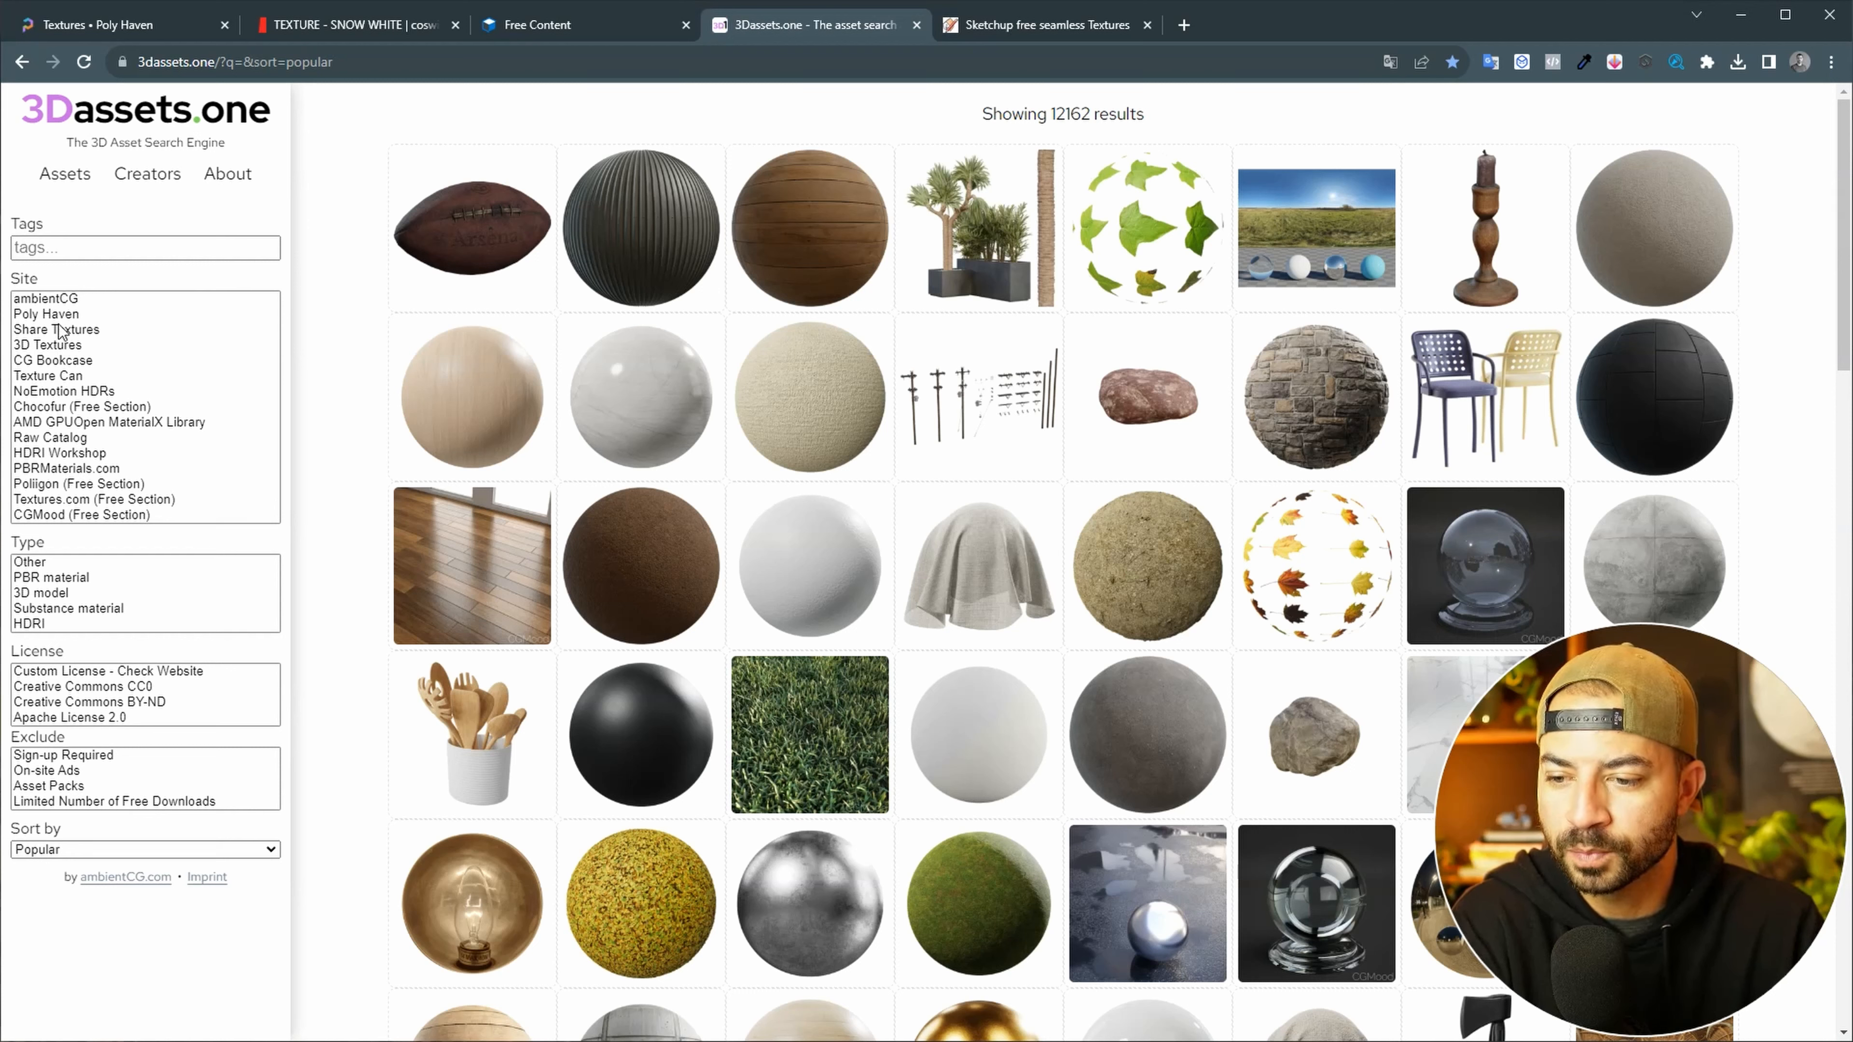
{"action": "left_click", "coordinate": [42, 300]}
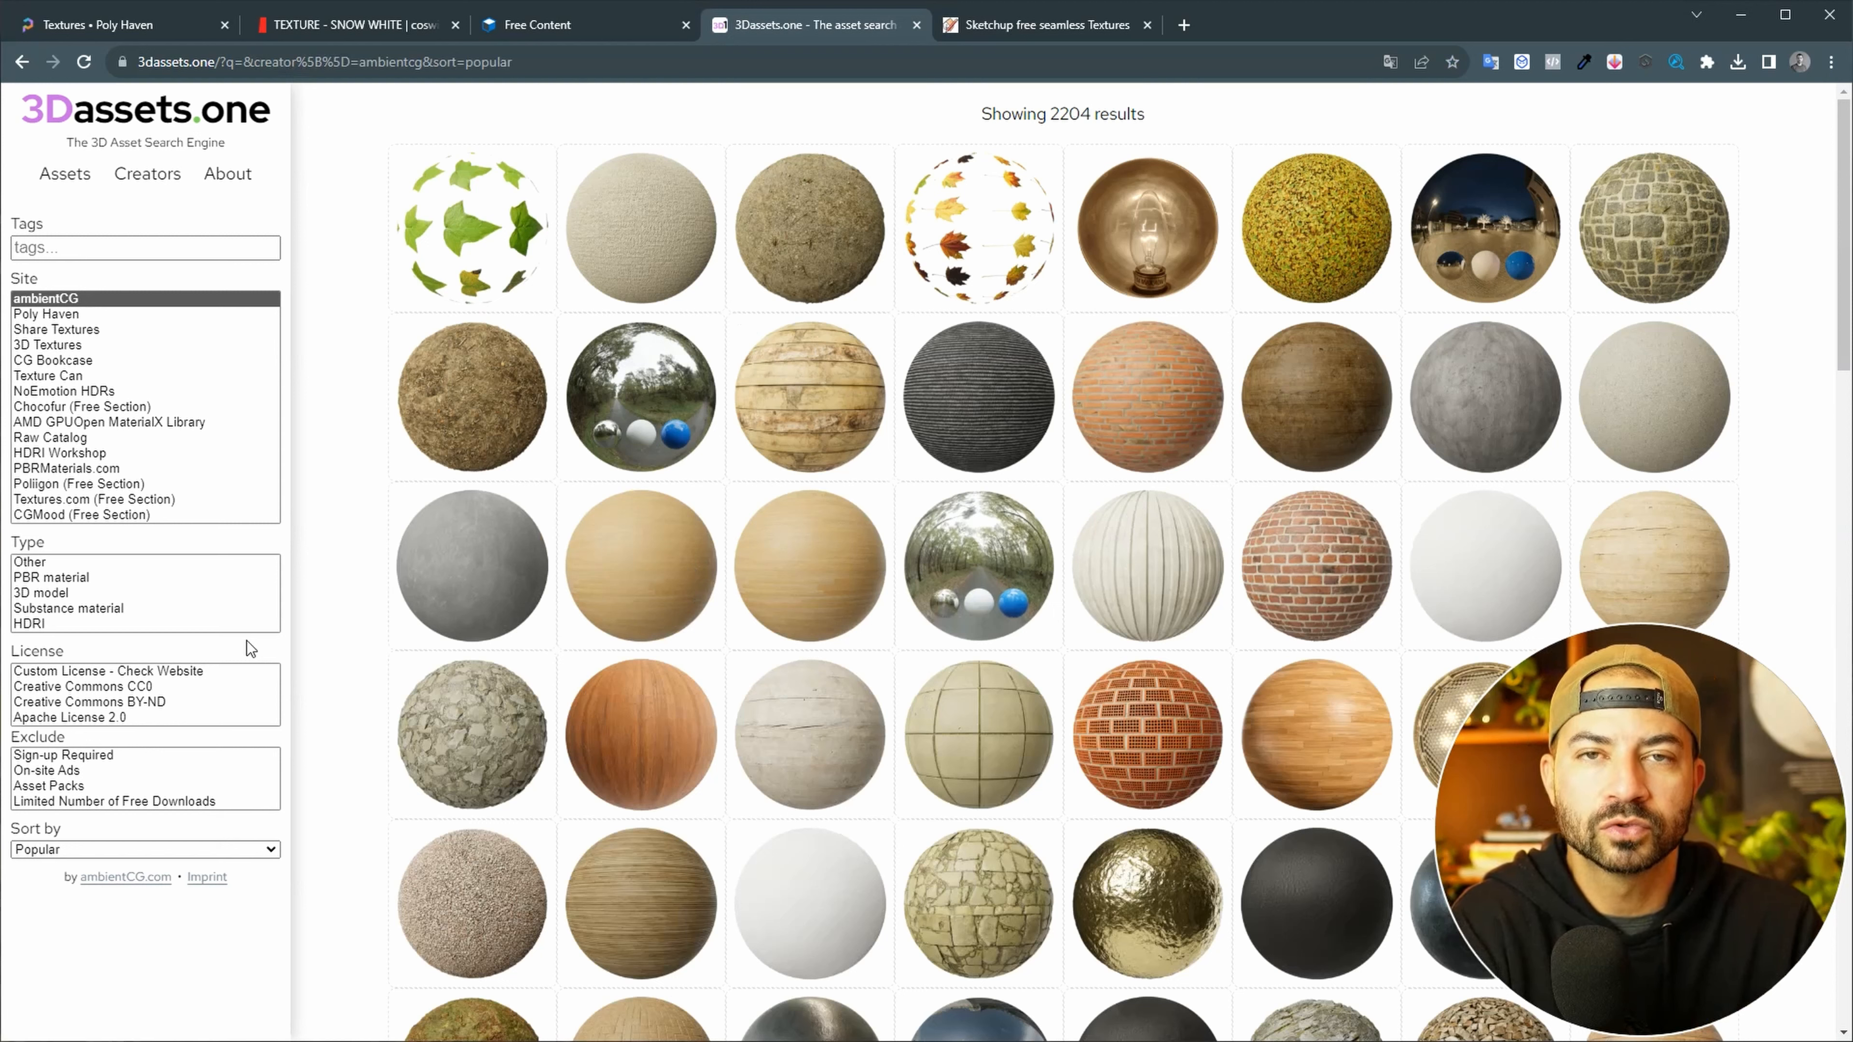
- Look through the texture categories on the SketchUp Texture Club site, from free PBR textures to backgrounds and landscapes
{"action": "left_click", "coordinate": [1032, 31]}
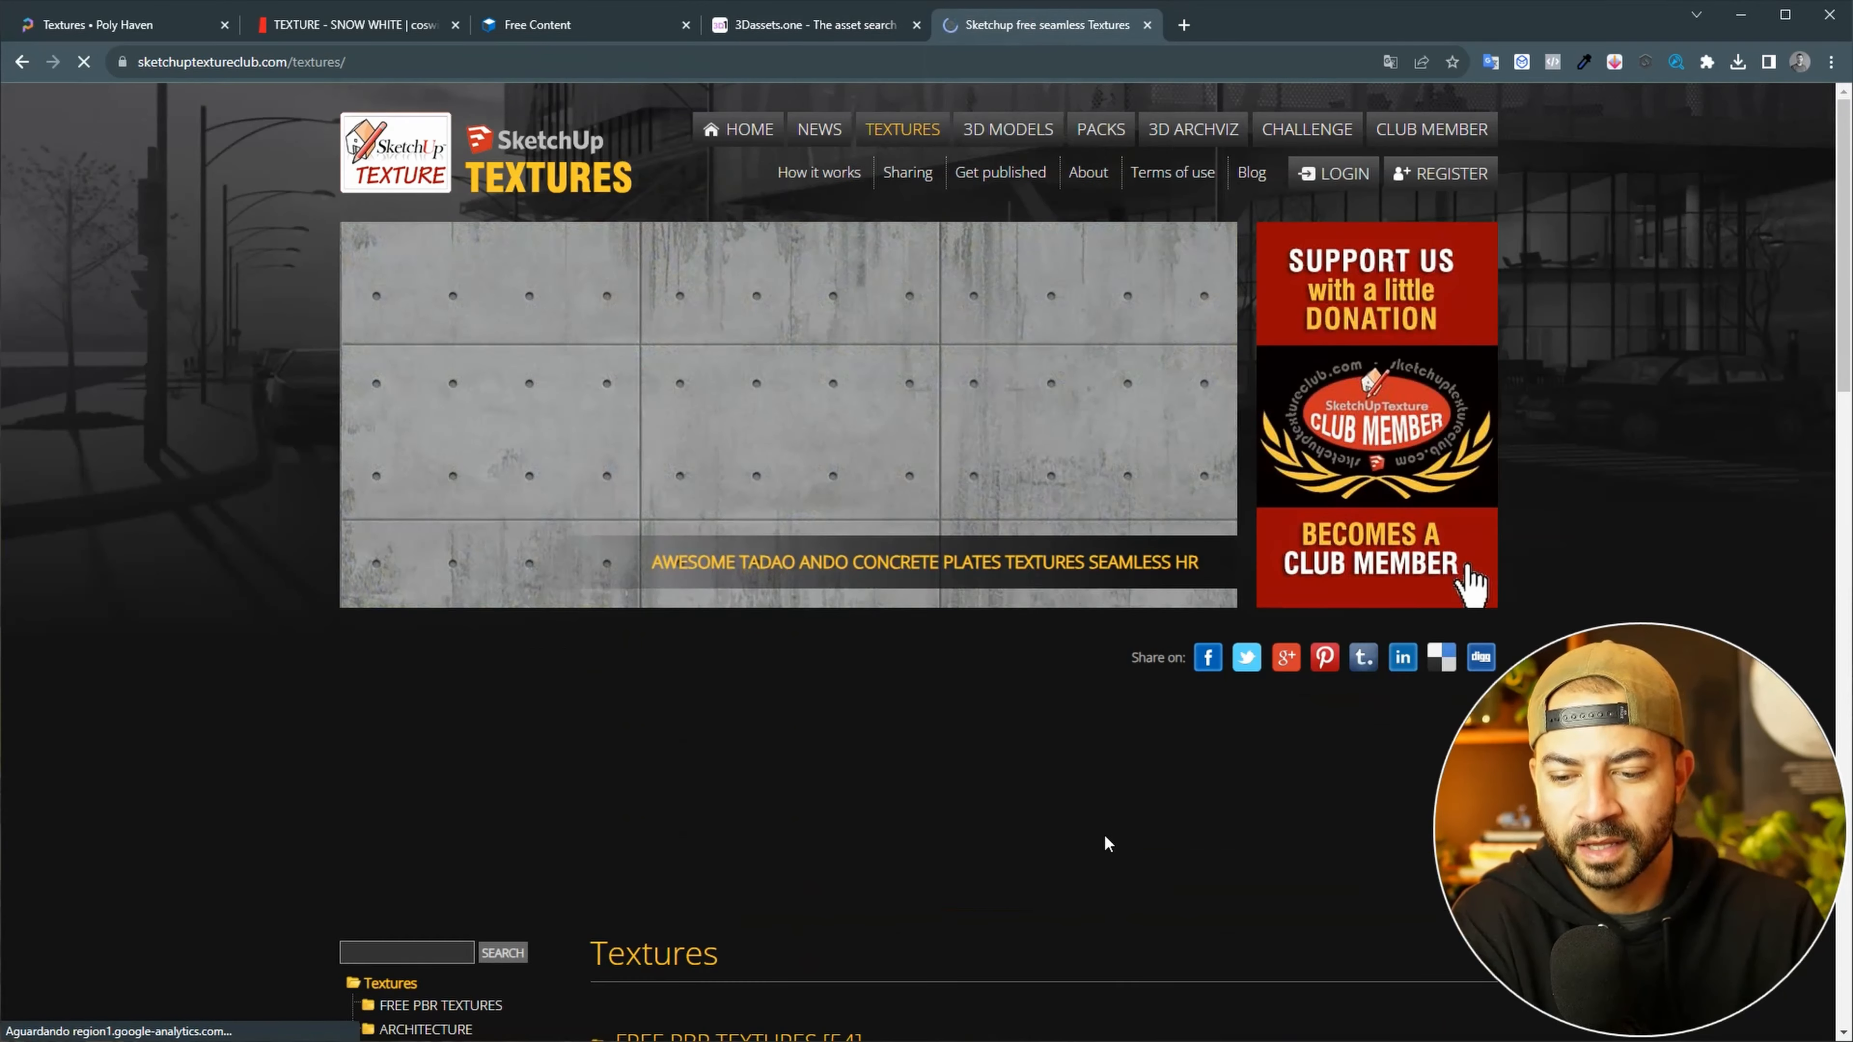
{"action": "scroll", "coordinate": [1087, 835], "scroll_direction": "down", "scroll_amount": 7}
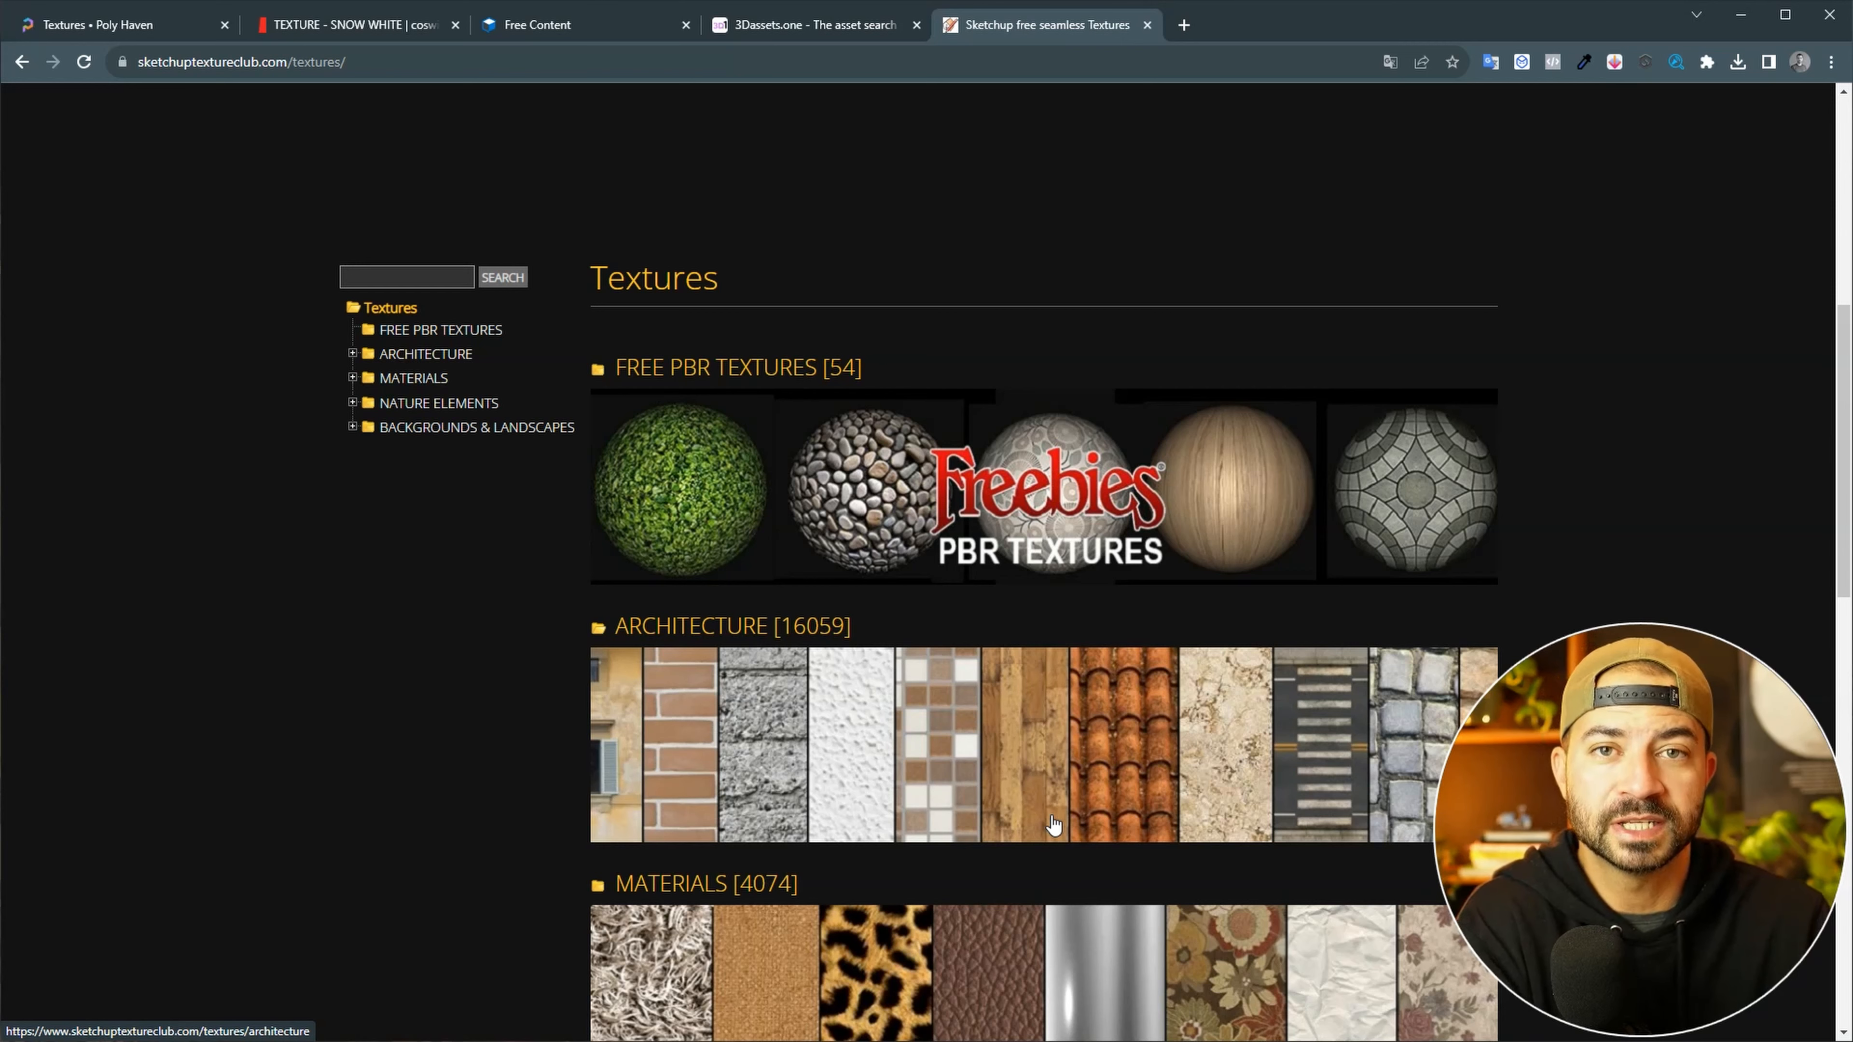
{"action": "scroll", "coordinate": [1049, 734], "scroll_direction": "down", "scroll_amount": 5}
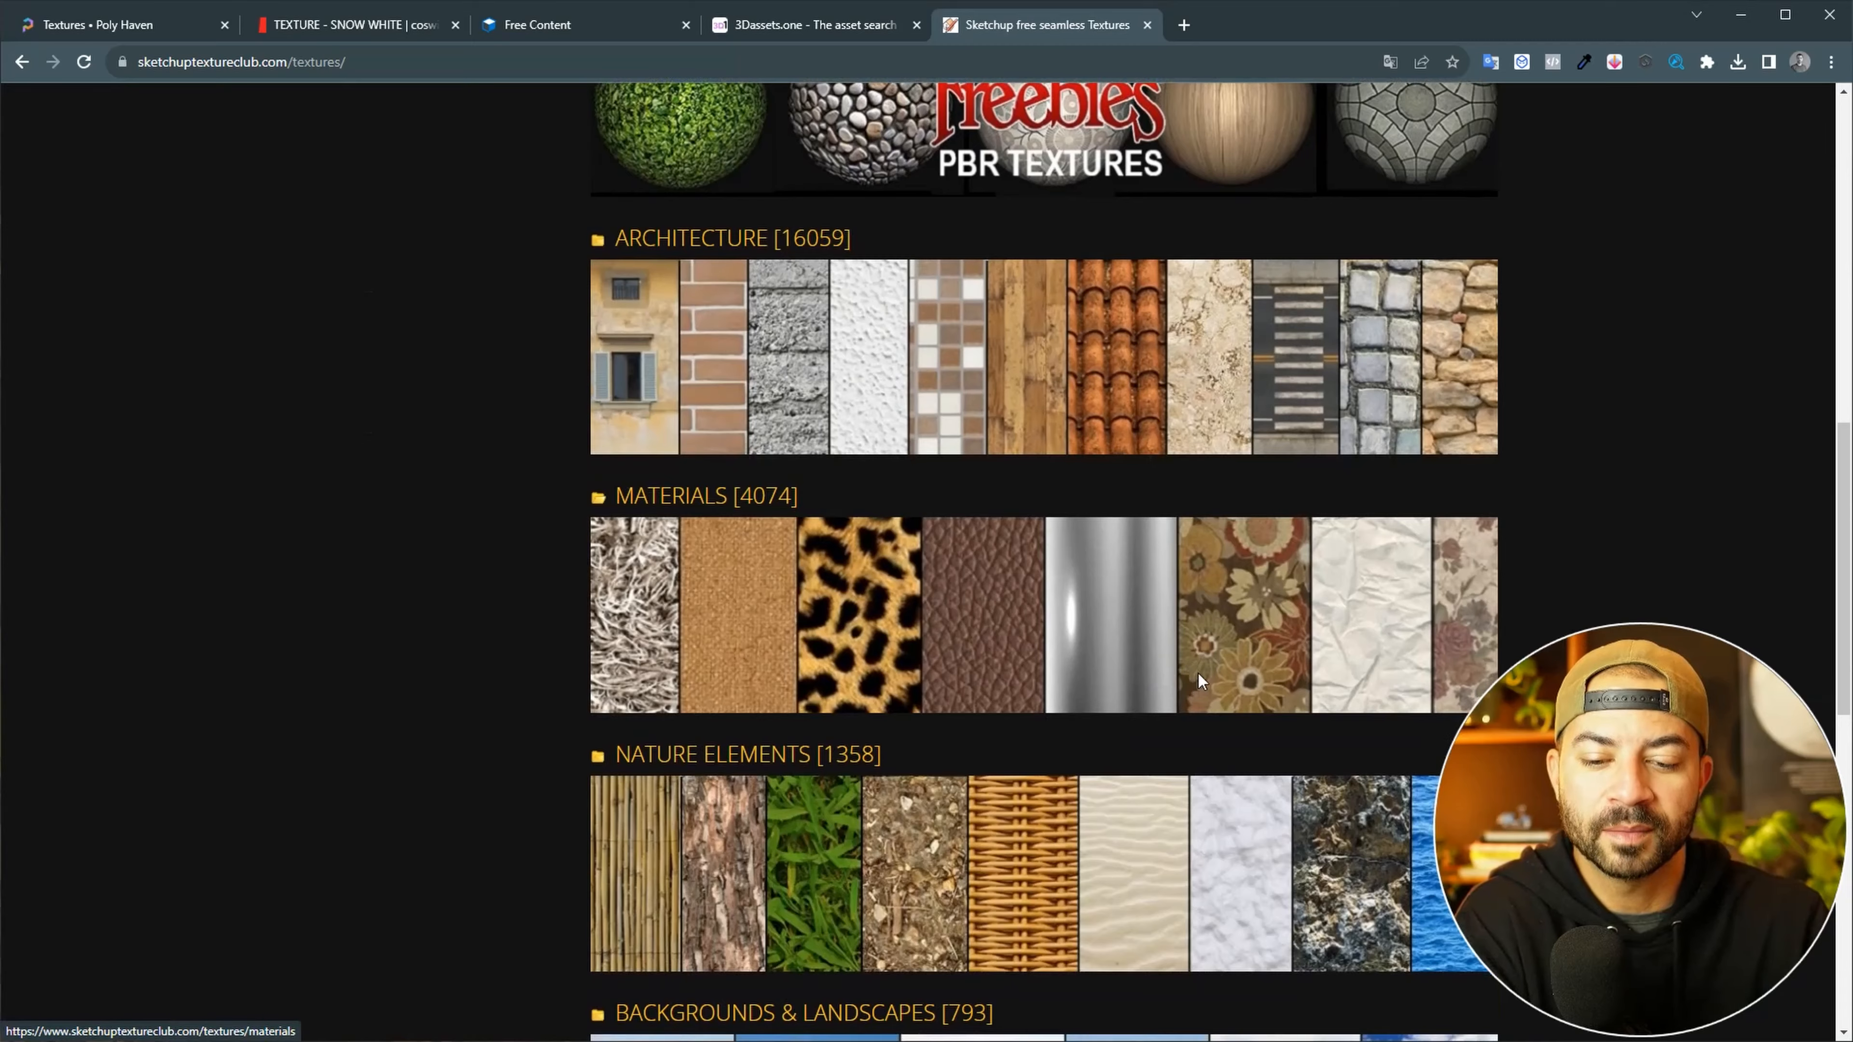
{"action": "scroll", "coordinate": [1189, 686], "scroll_direction": "down", "scroll_amount": 3}
{"action": "scroll", "coordinate": [1333, 692], "scroll_direction": "up", "scroll_amount": 13}
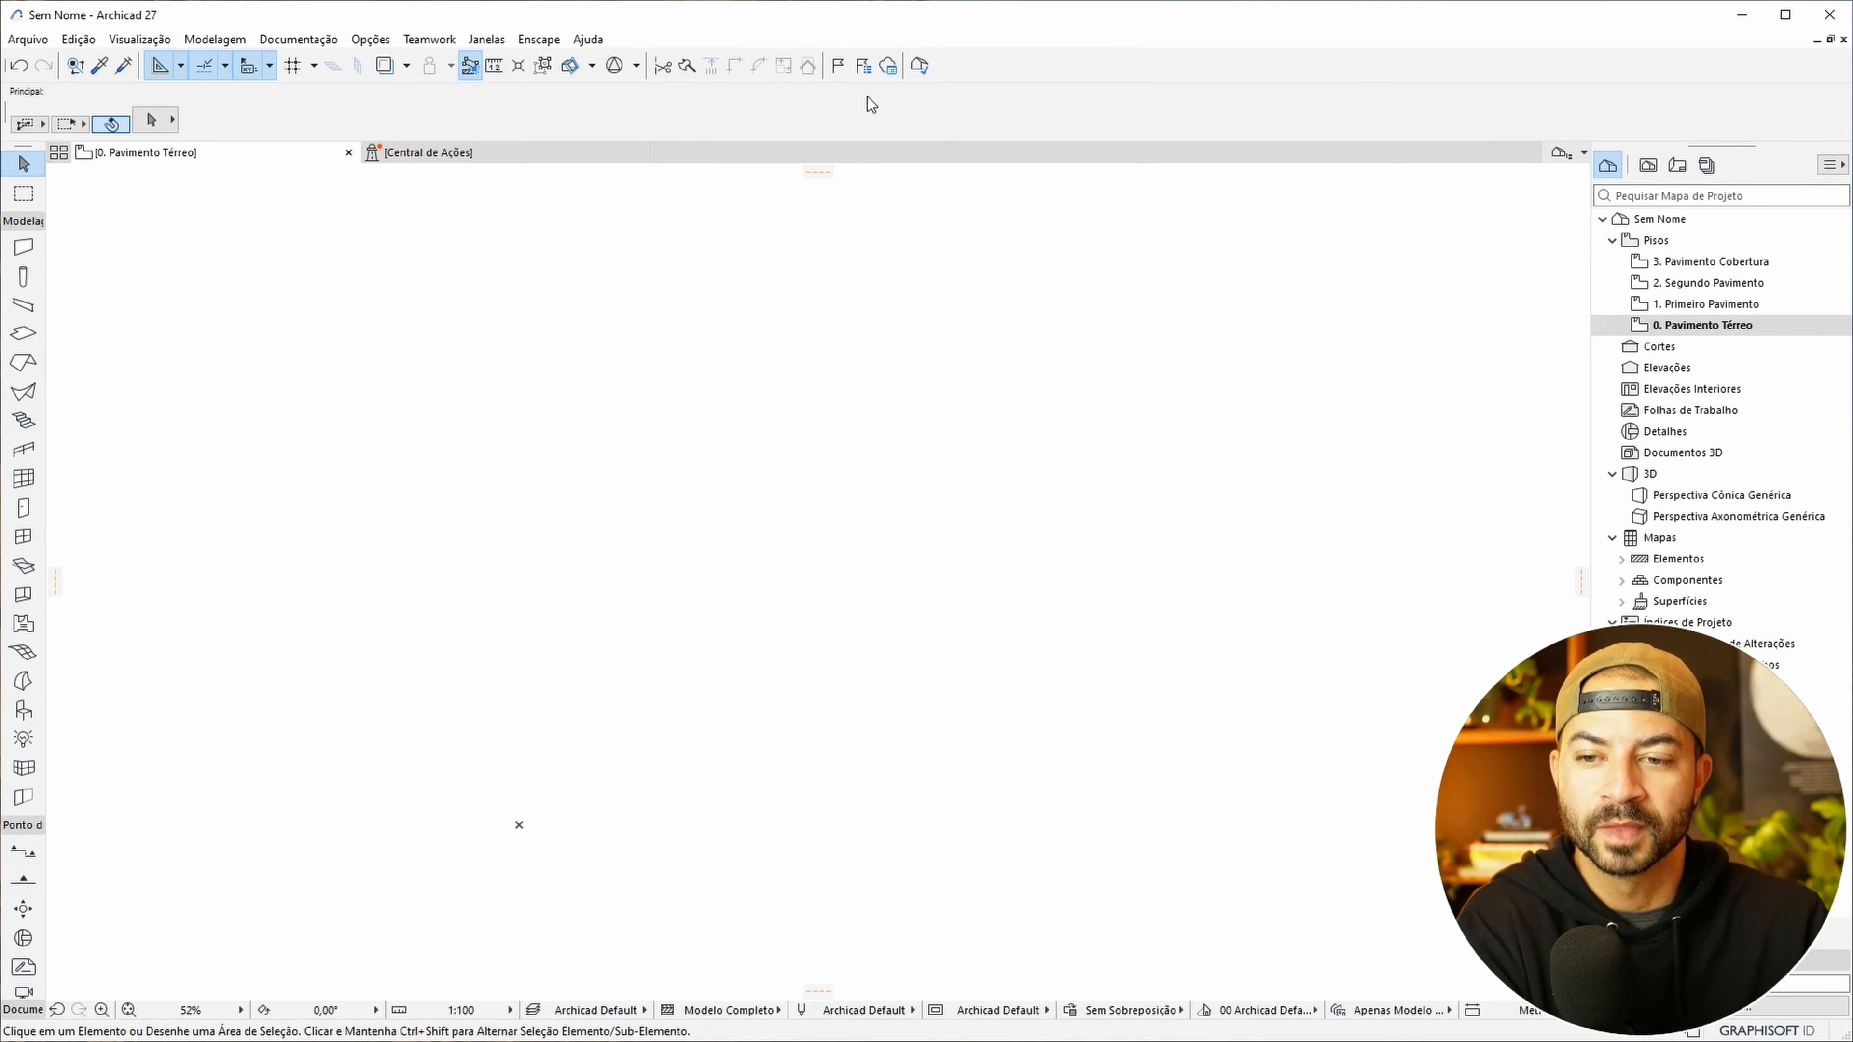
- In Archicad, open the surface attribute settings and show the surfaces in the Madeiras folder
{"action": "left_click", "coordinate": [385, 41]}
{"action": "mouse_move", "coordinate": [389, 72]}
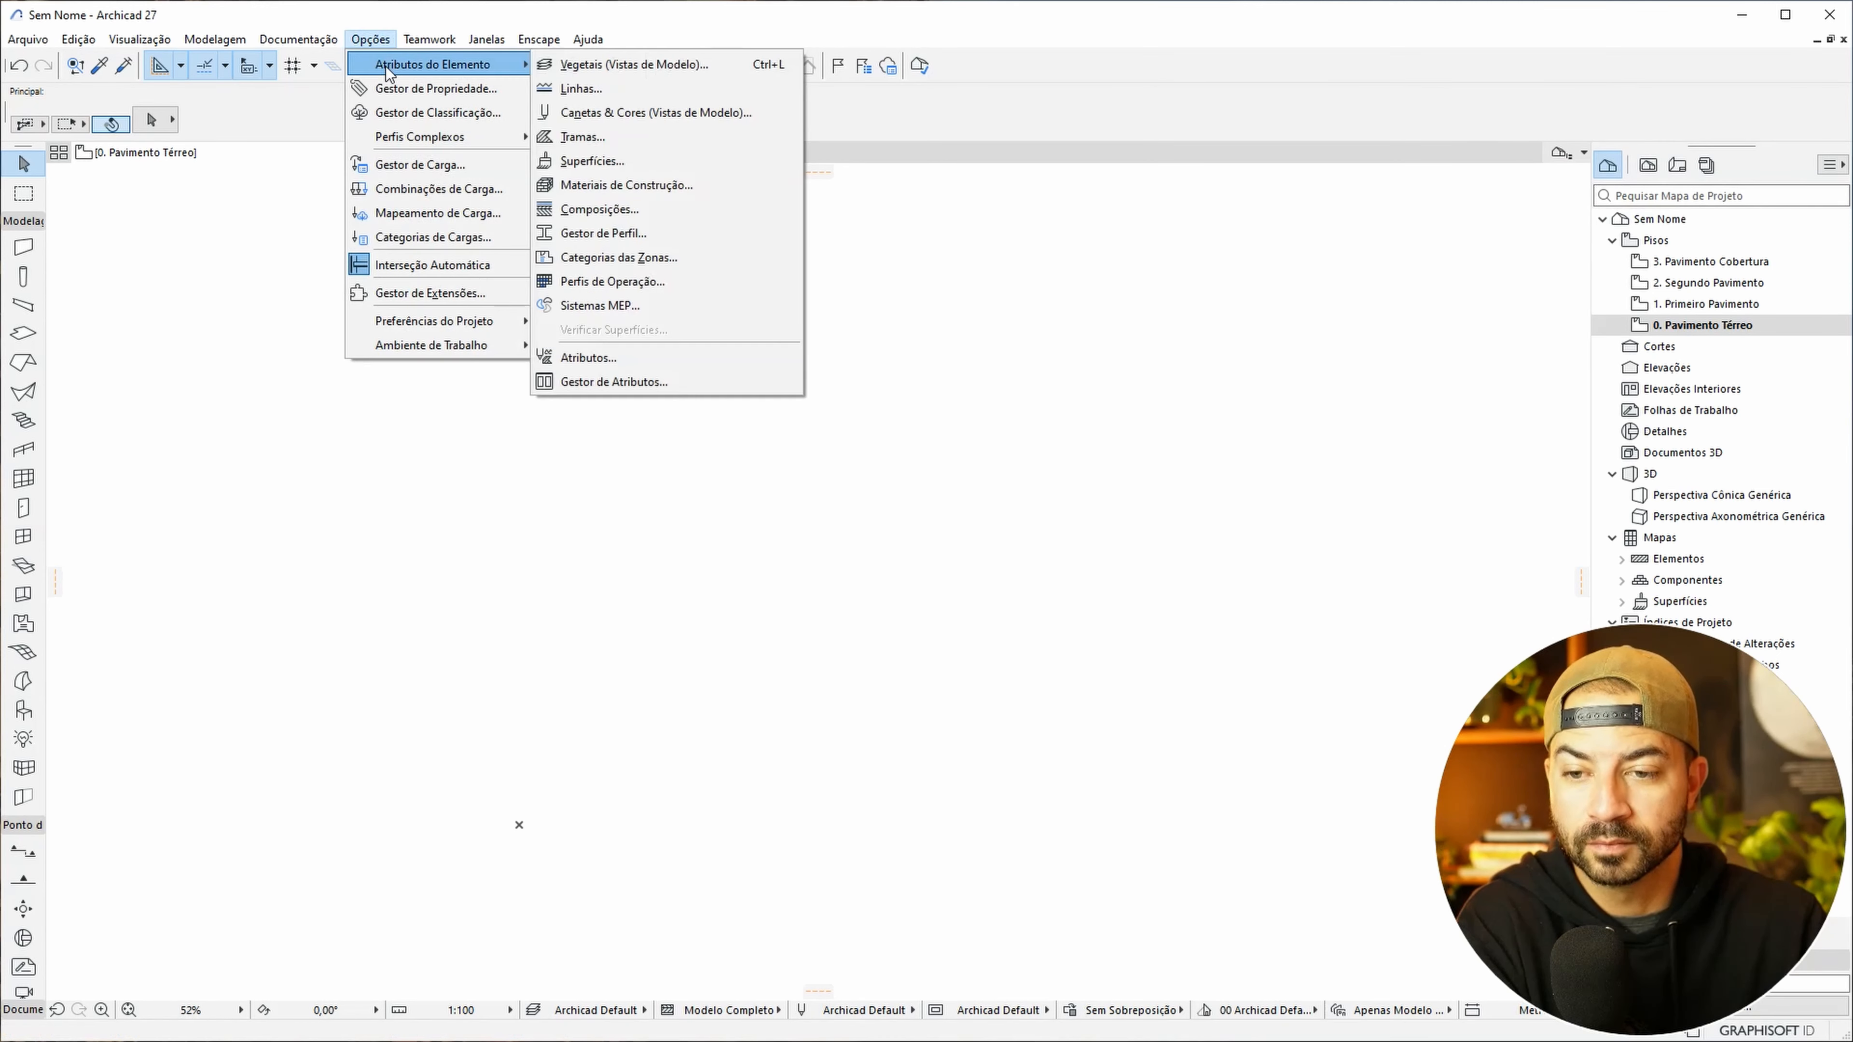
{"action": "left_click", "coordinate": [720, 162]}
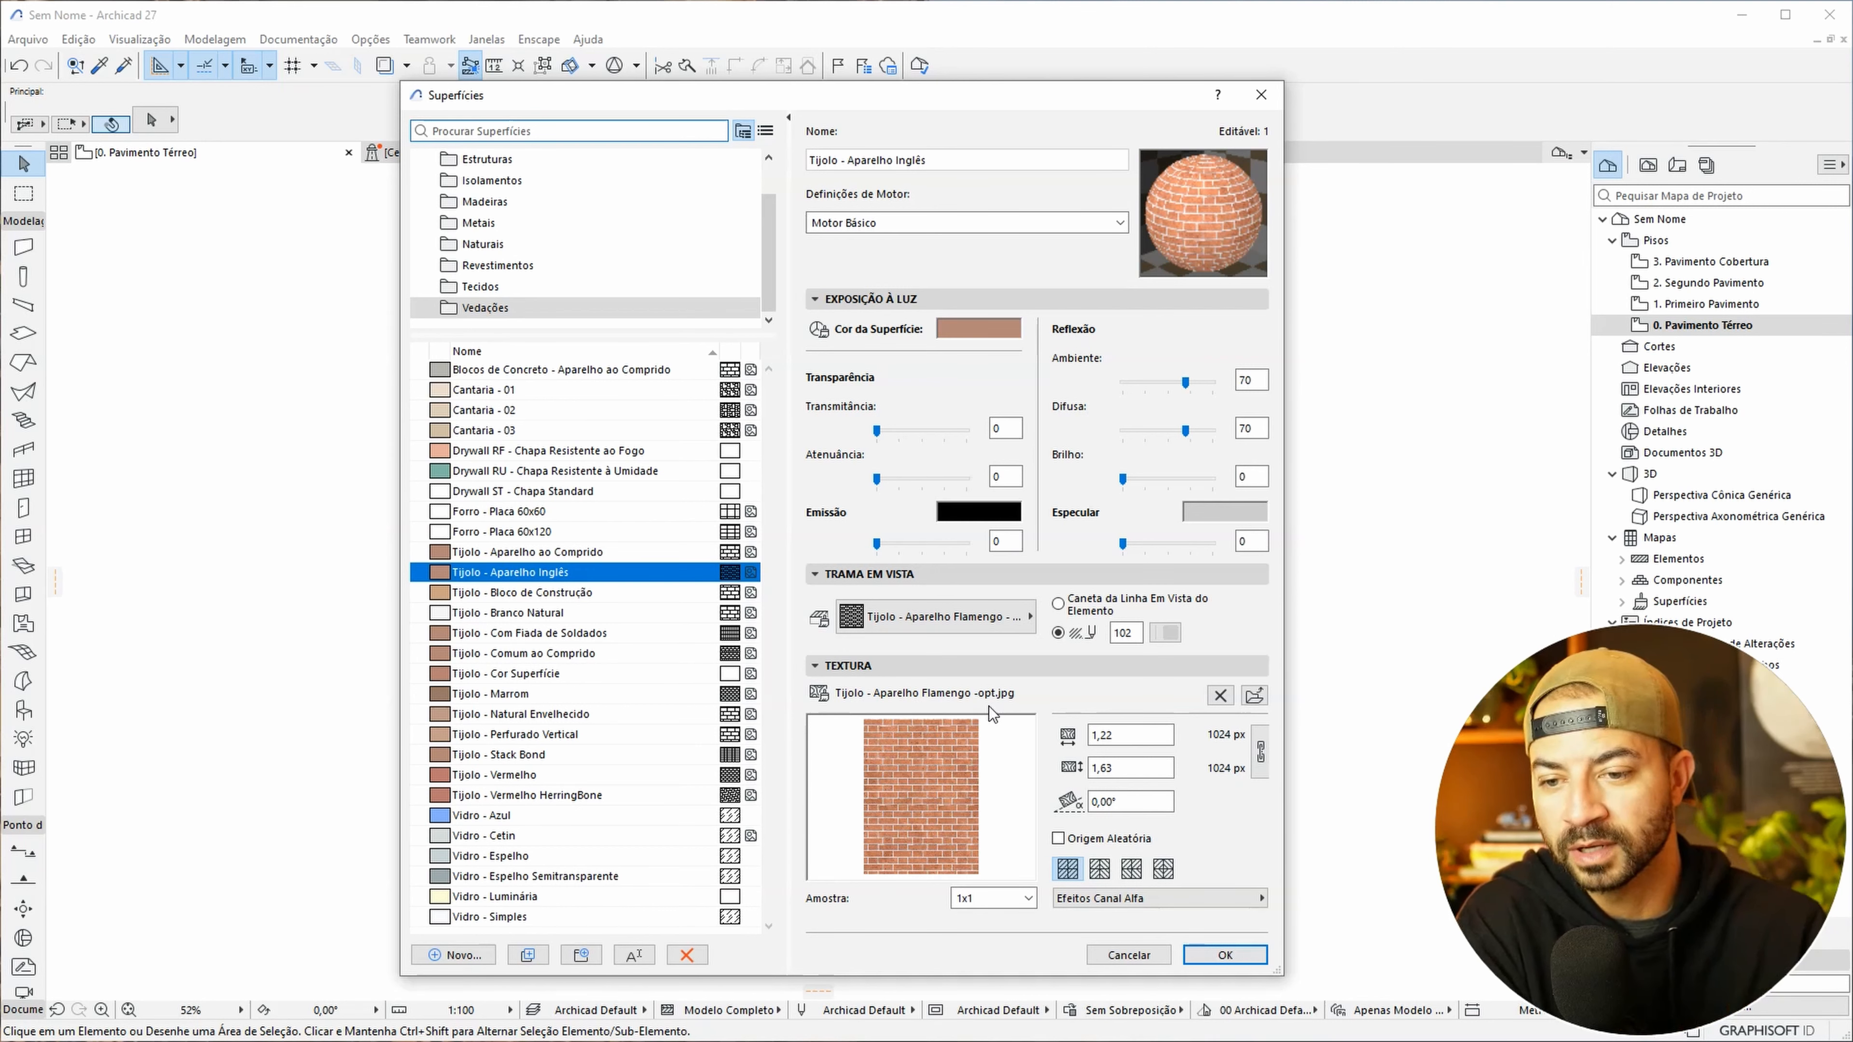
{"action": "scroll", "coordinate": [587, 216], "scroll_direction": "up", "scroll_amount": 2}
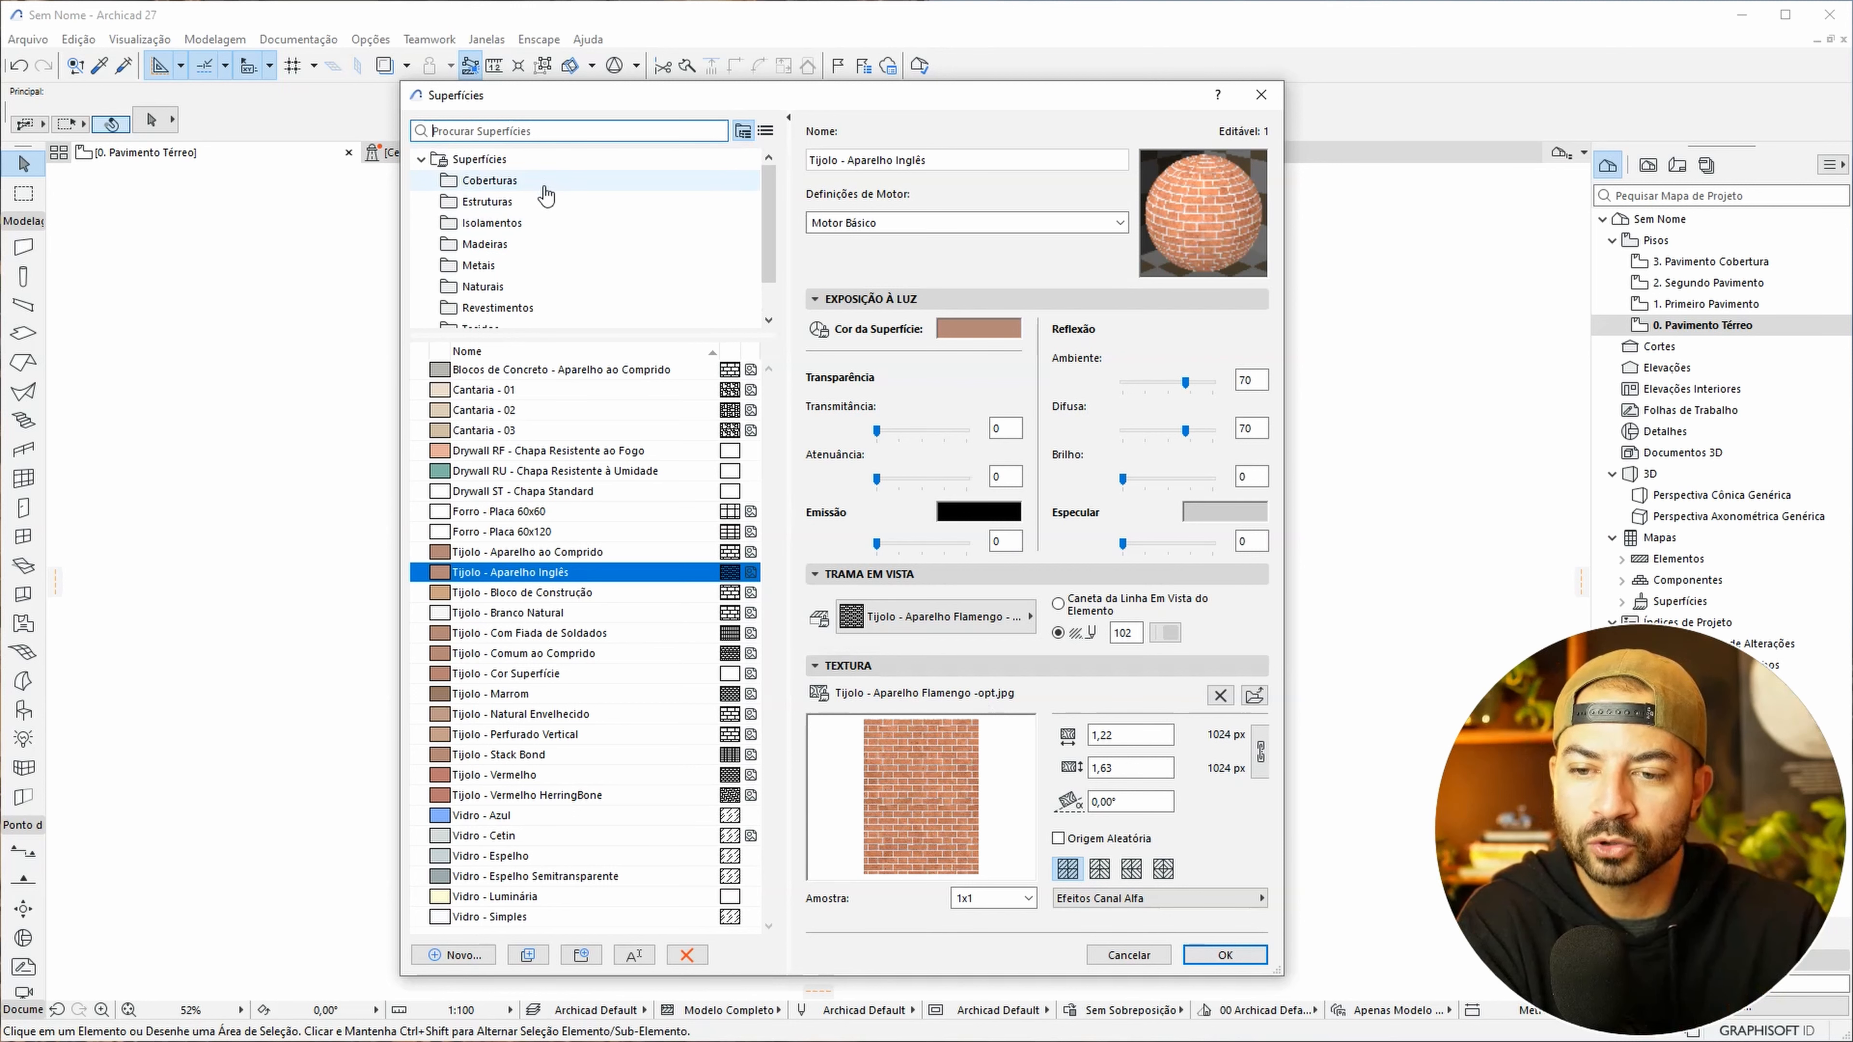
{"action": "left_click", "coordinate": [563, 250]}
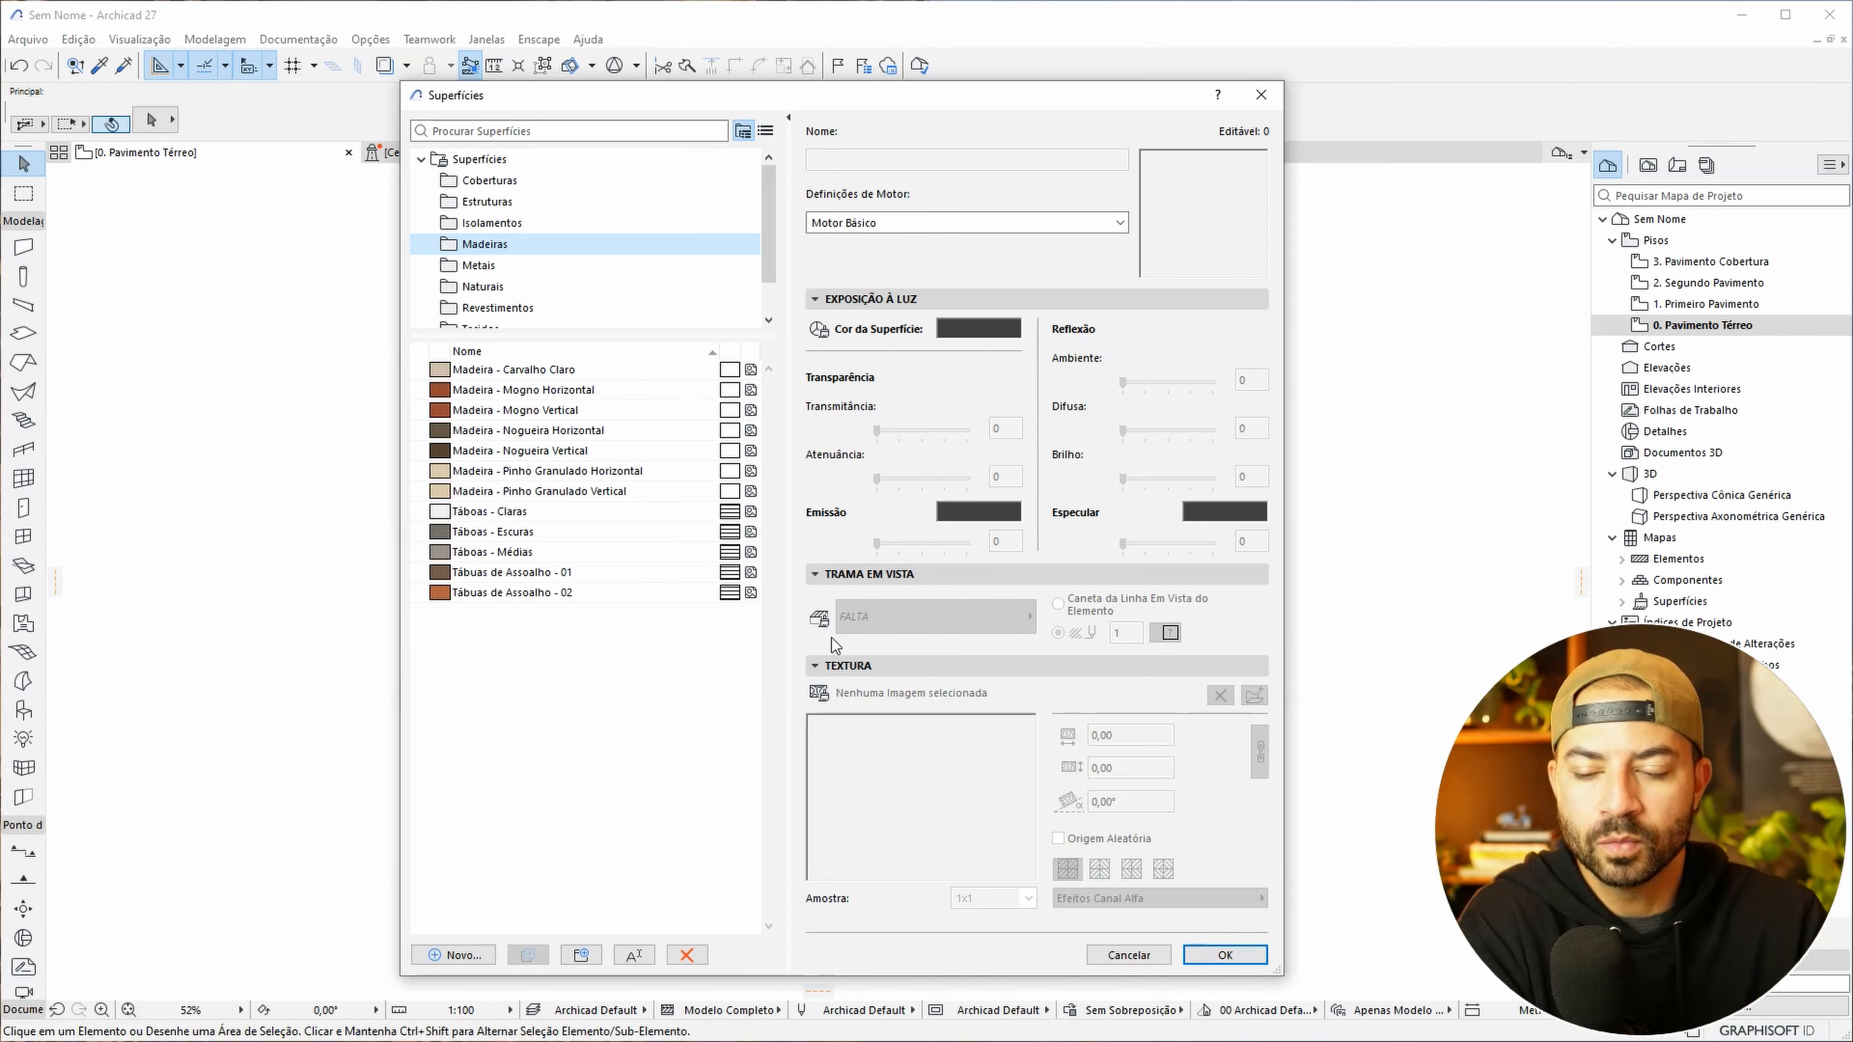
- Create a new surface named "Madeira - Wood 01V" as a duplicate of Madeira - Carvalho Claro
{"action": "left_click", "coordinate": [460, 954]}
{"action": "left_click", "coordinate": [459, 955]}
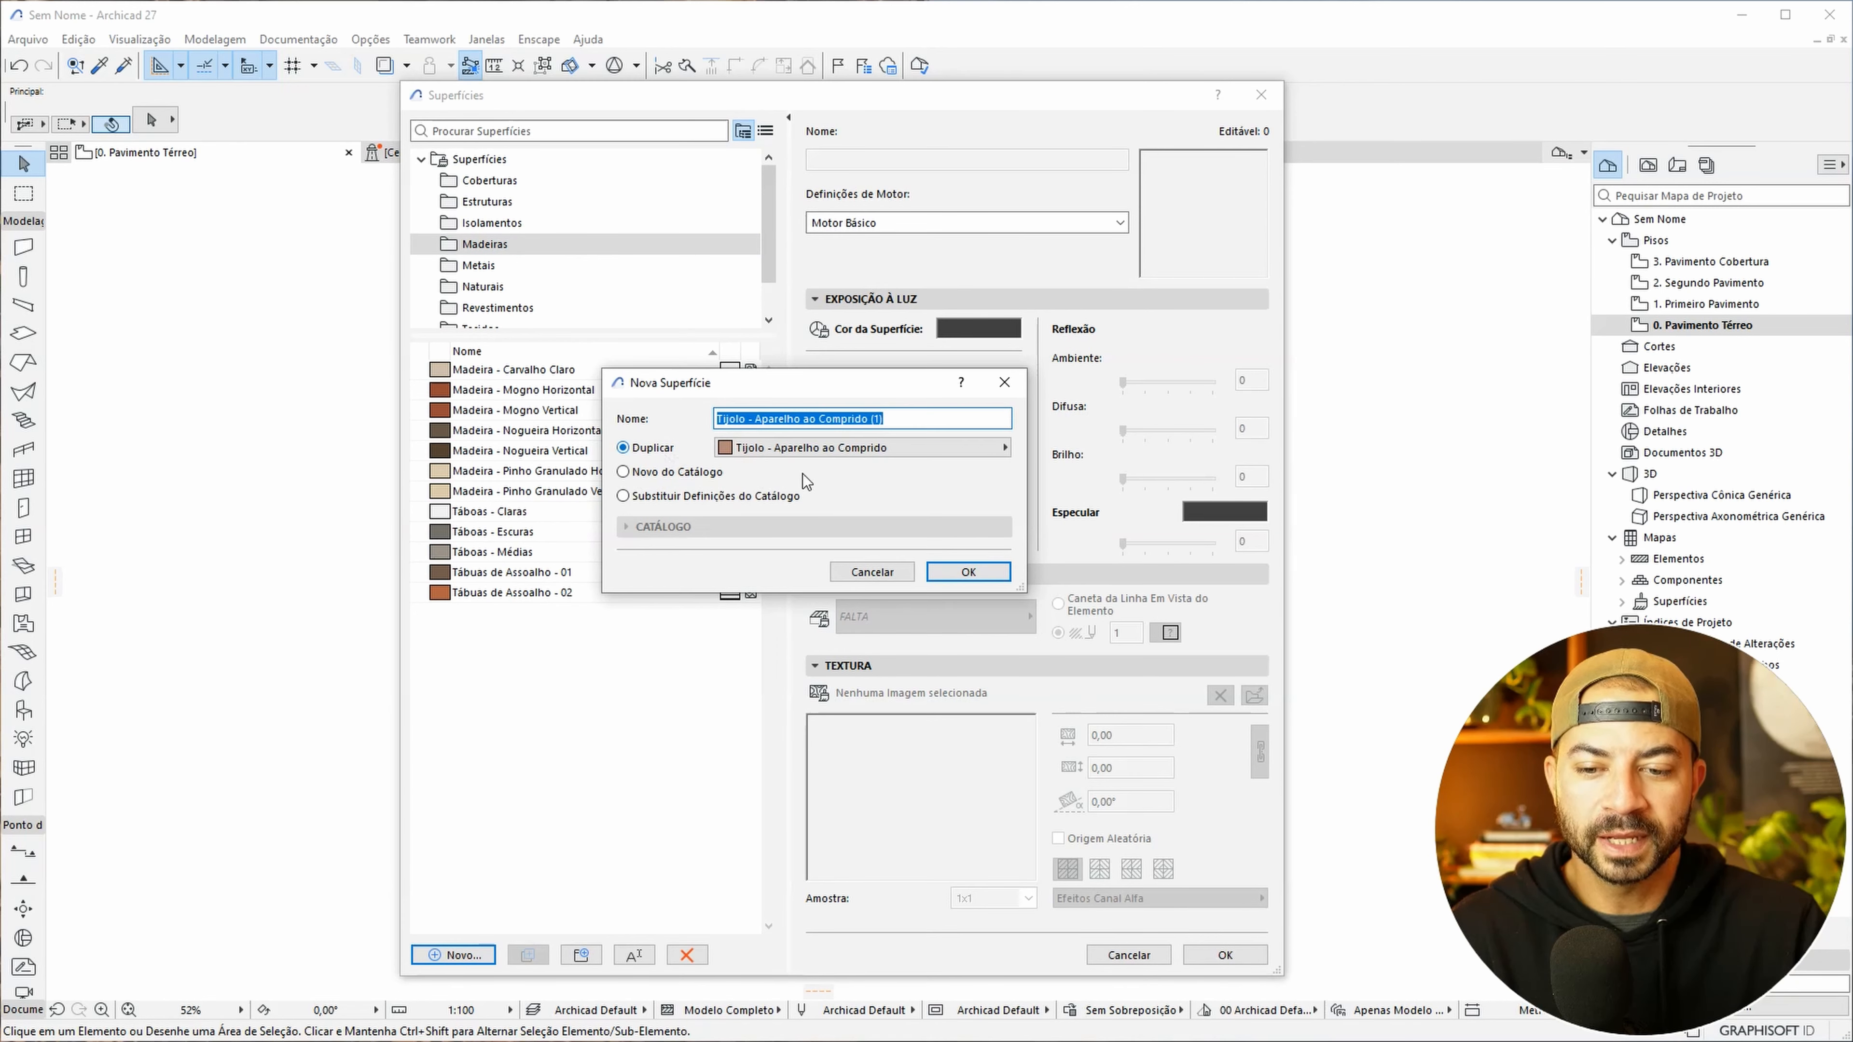
{"action": "left_click", "coordinate": [867, 451]}
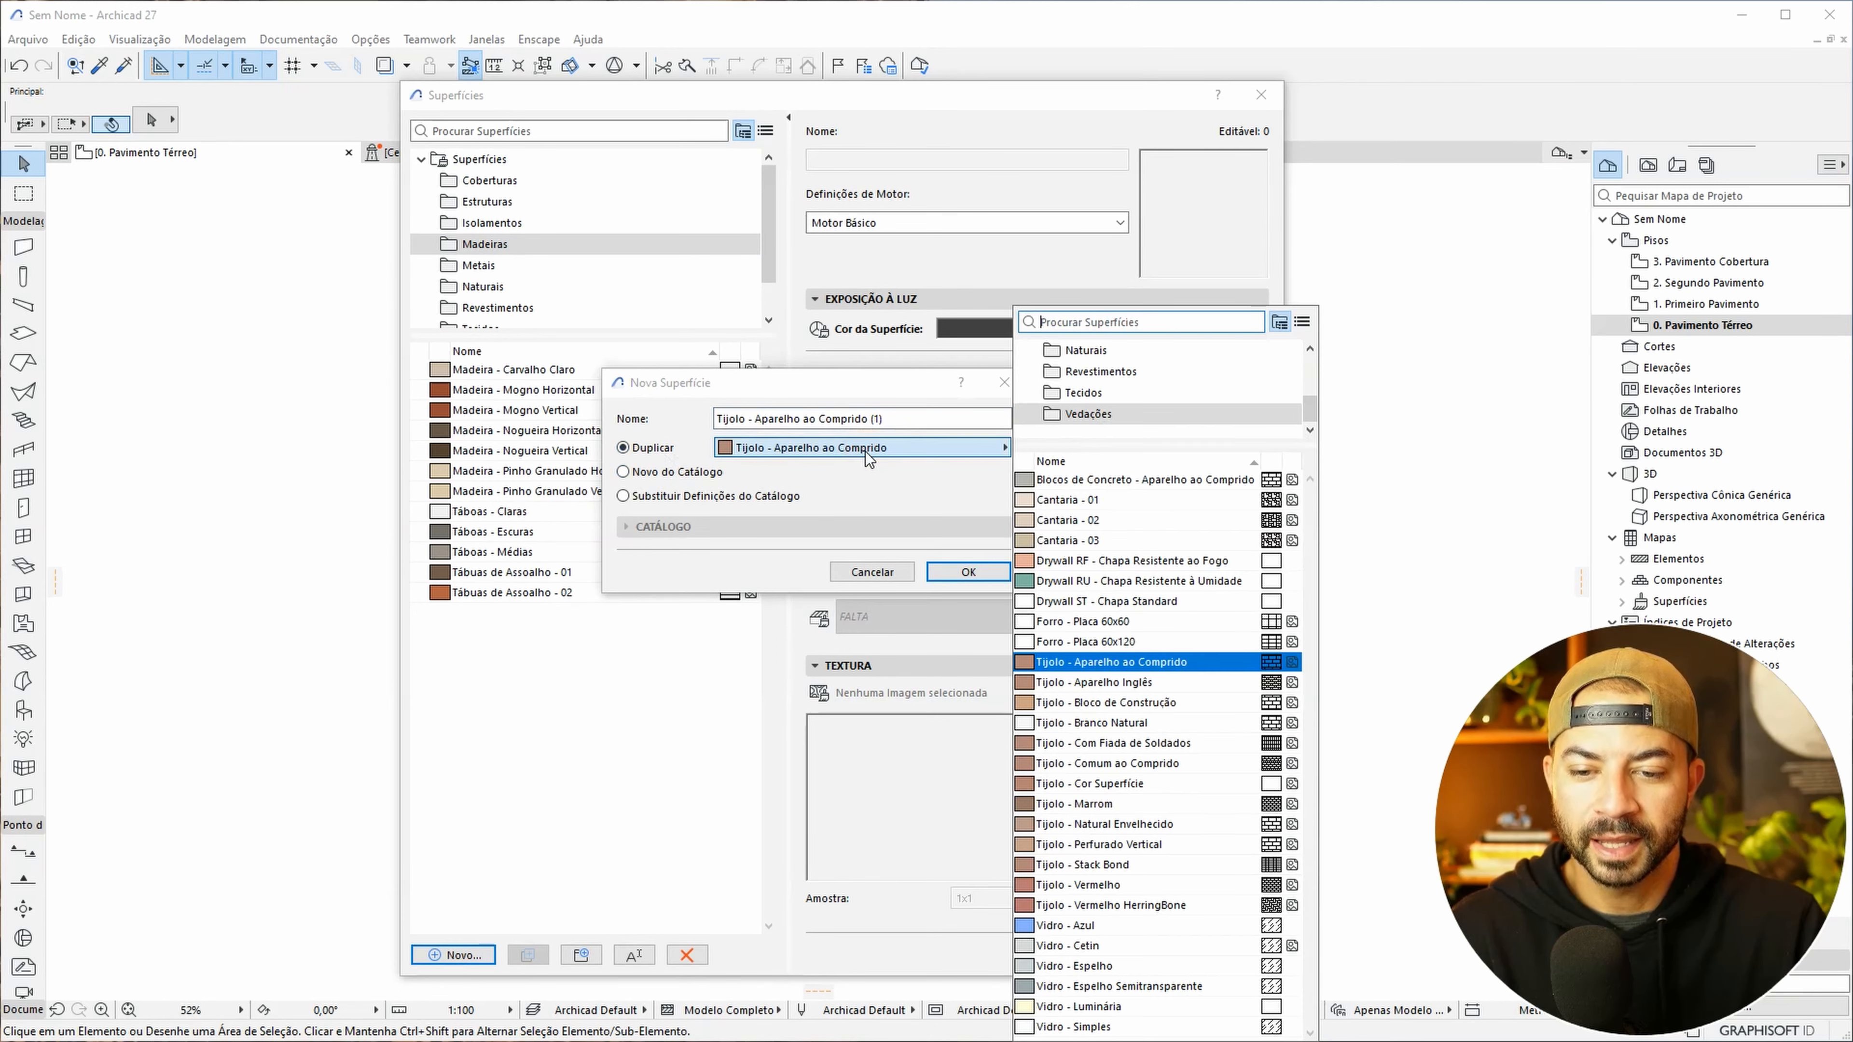
{"action": "type", "text": "madeir"}
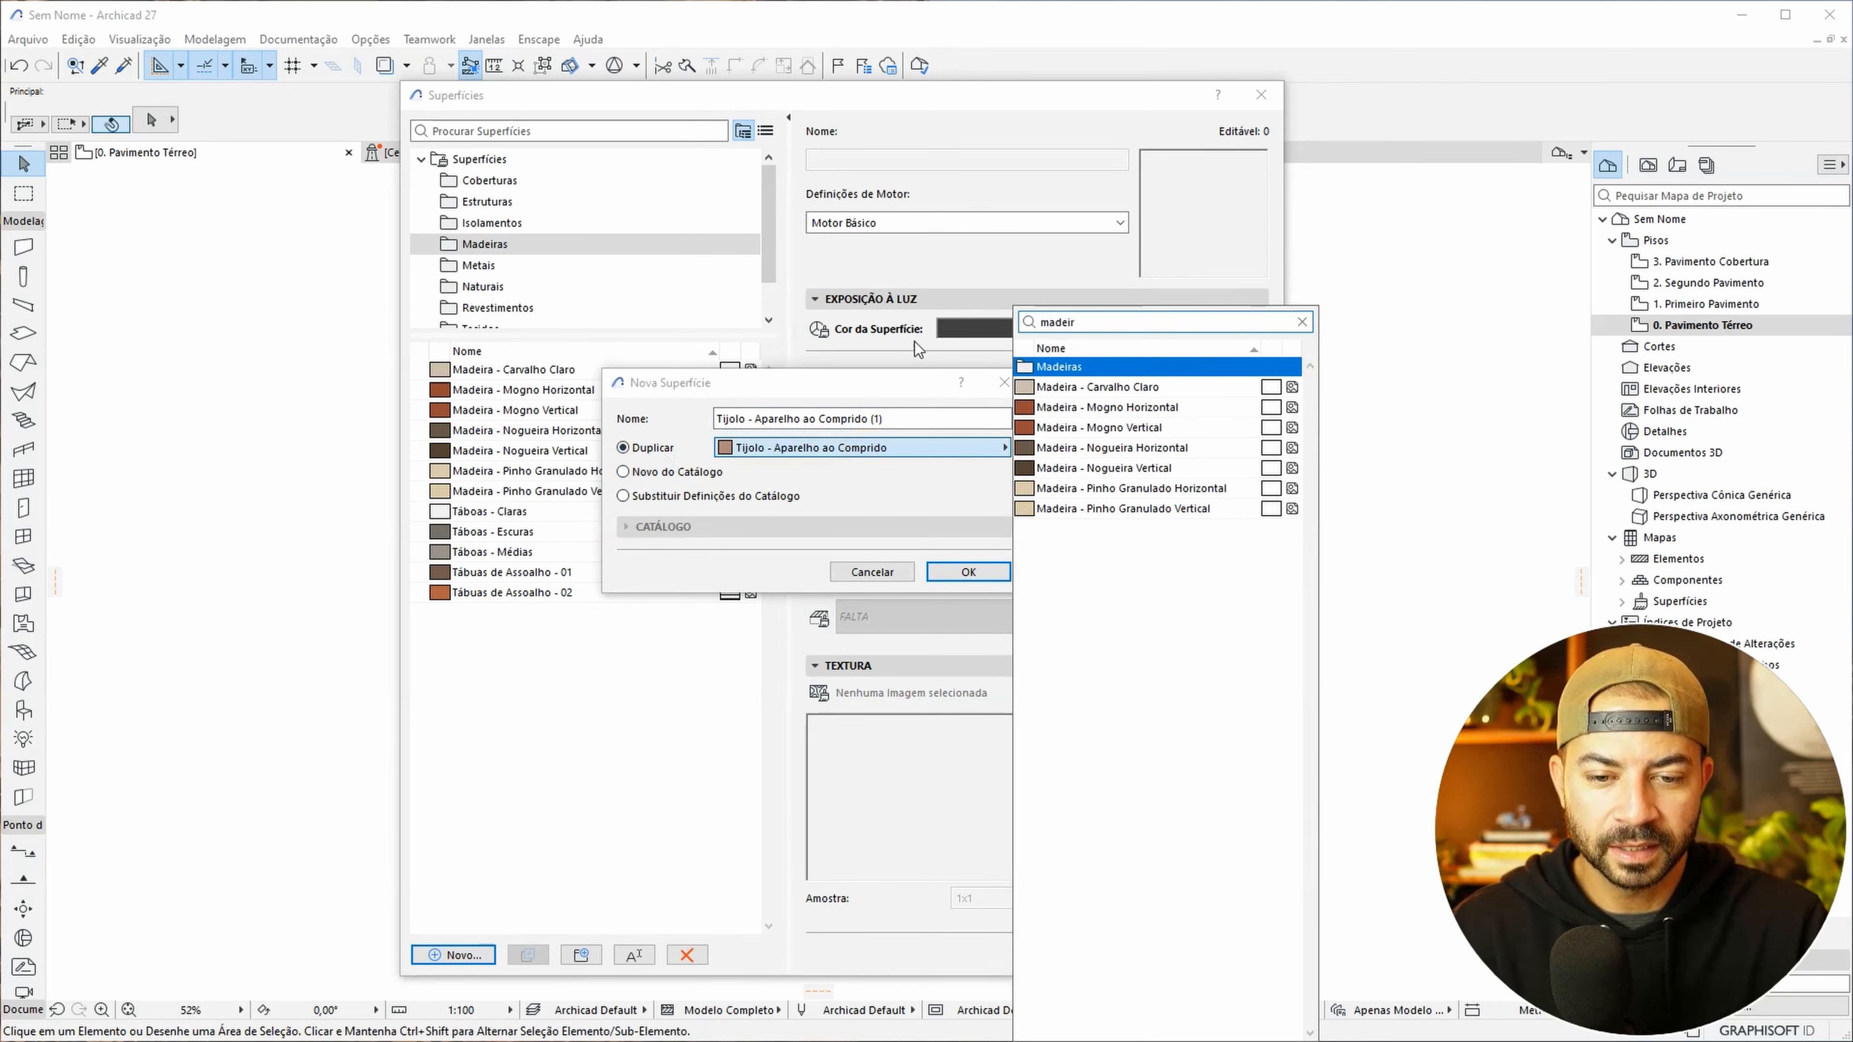
{"action": "left_click", "coordinate": [1096, 388]}
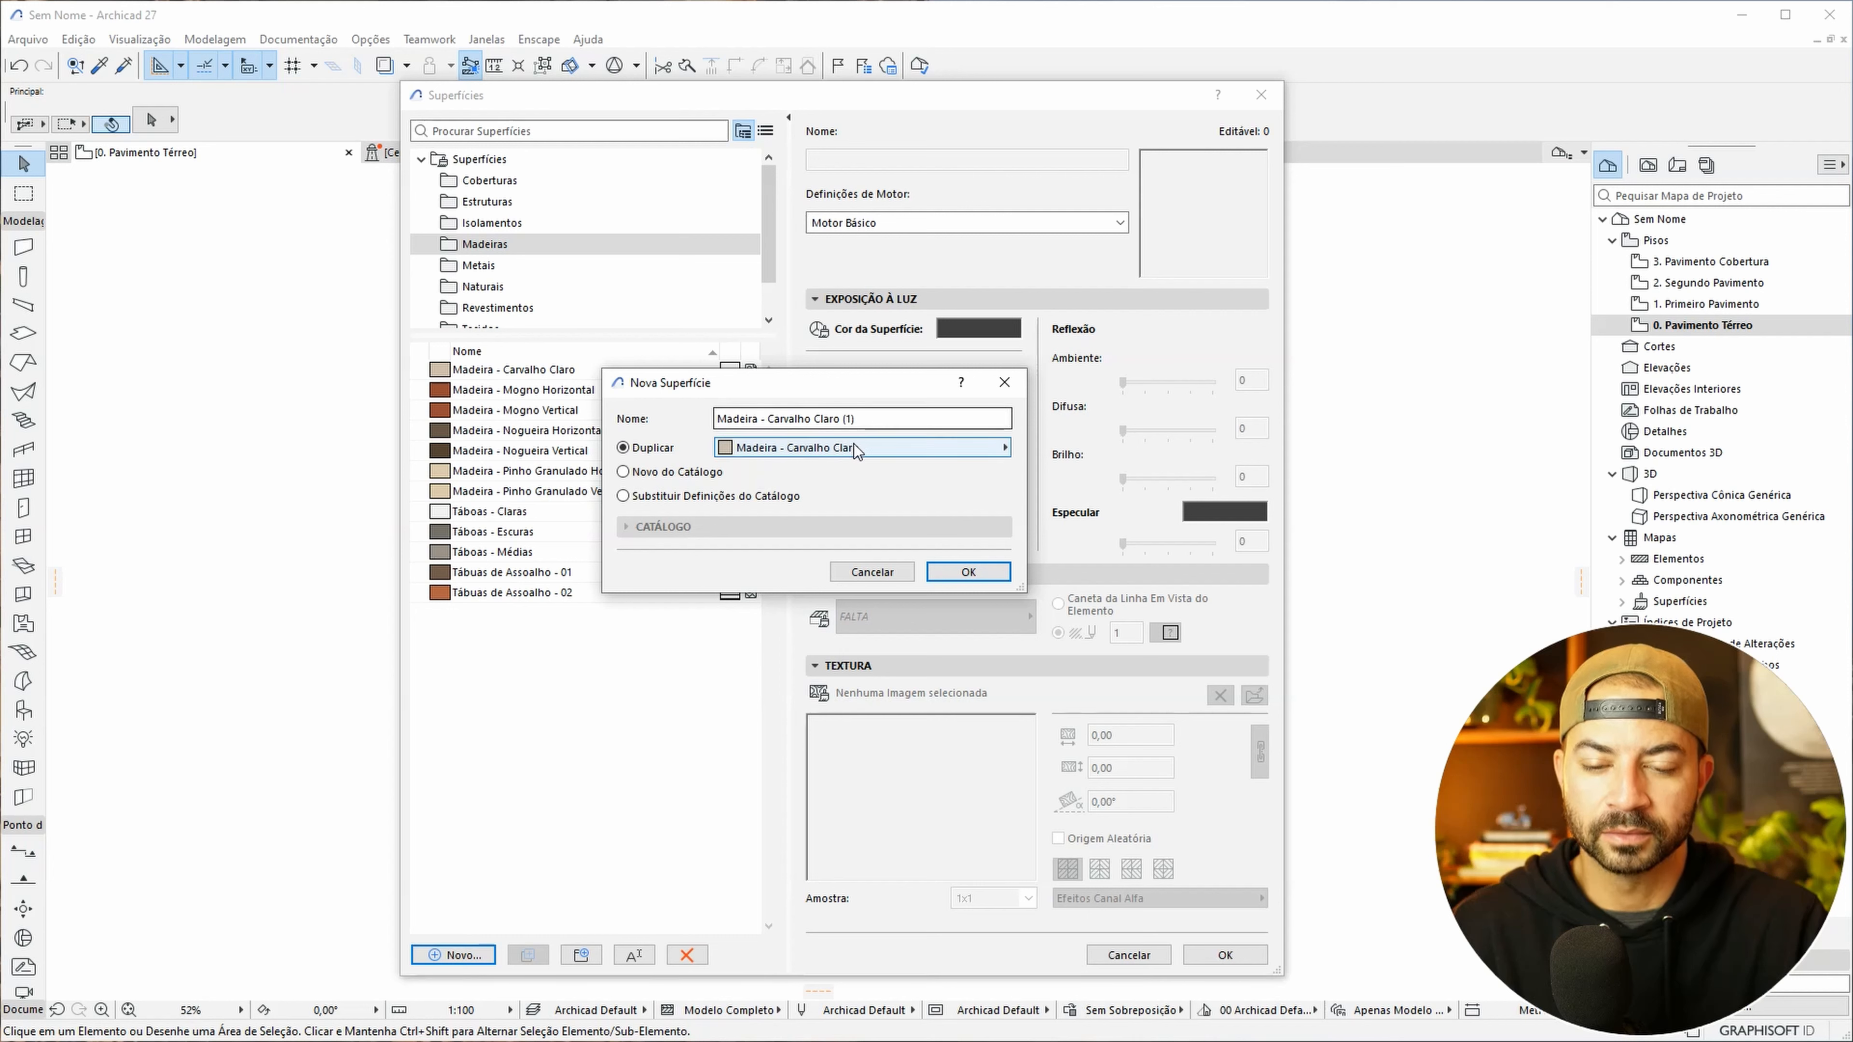
{"action": "left_click_drag", "start_coordinate": [880, 418], "coordinate": [777, 410]}
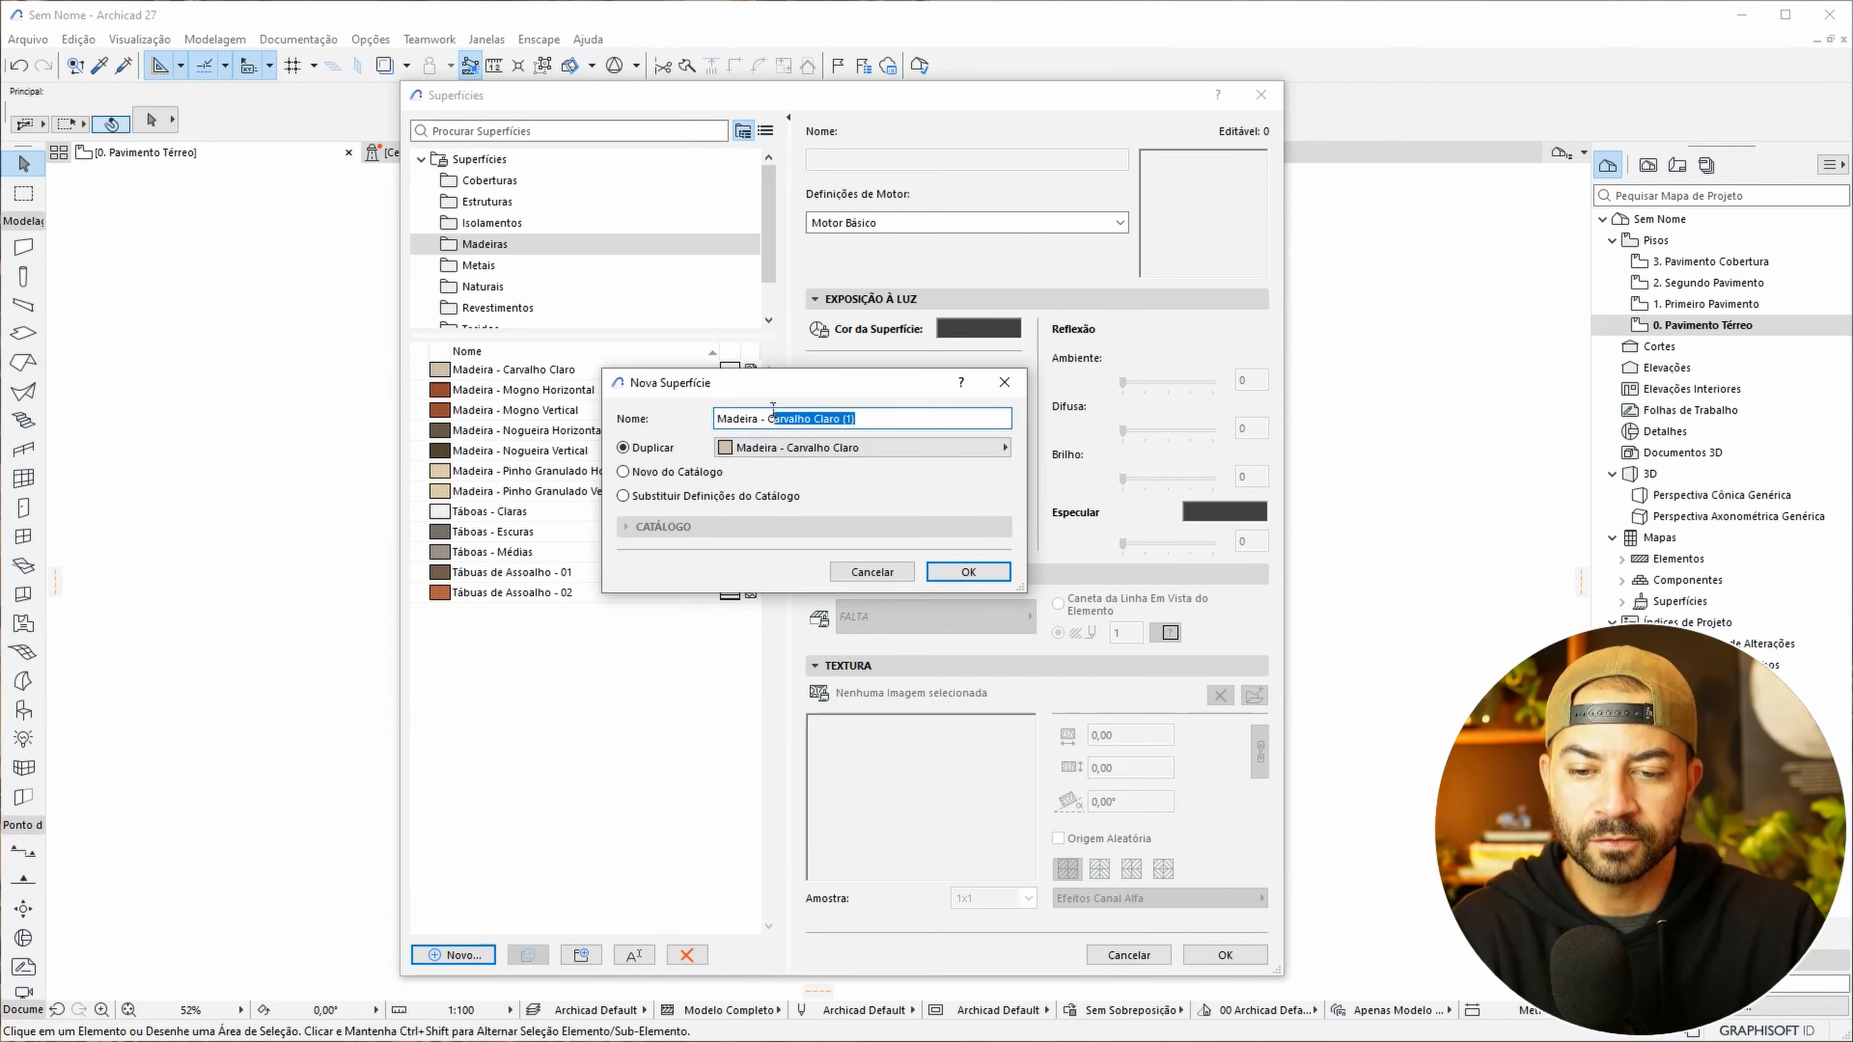
{"action": "type", "text": "Wood 01V"}
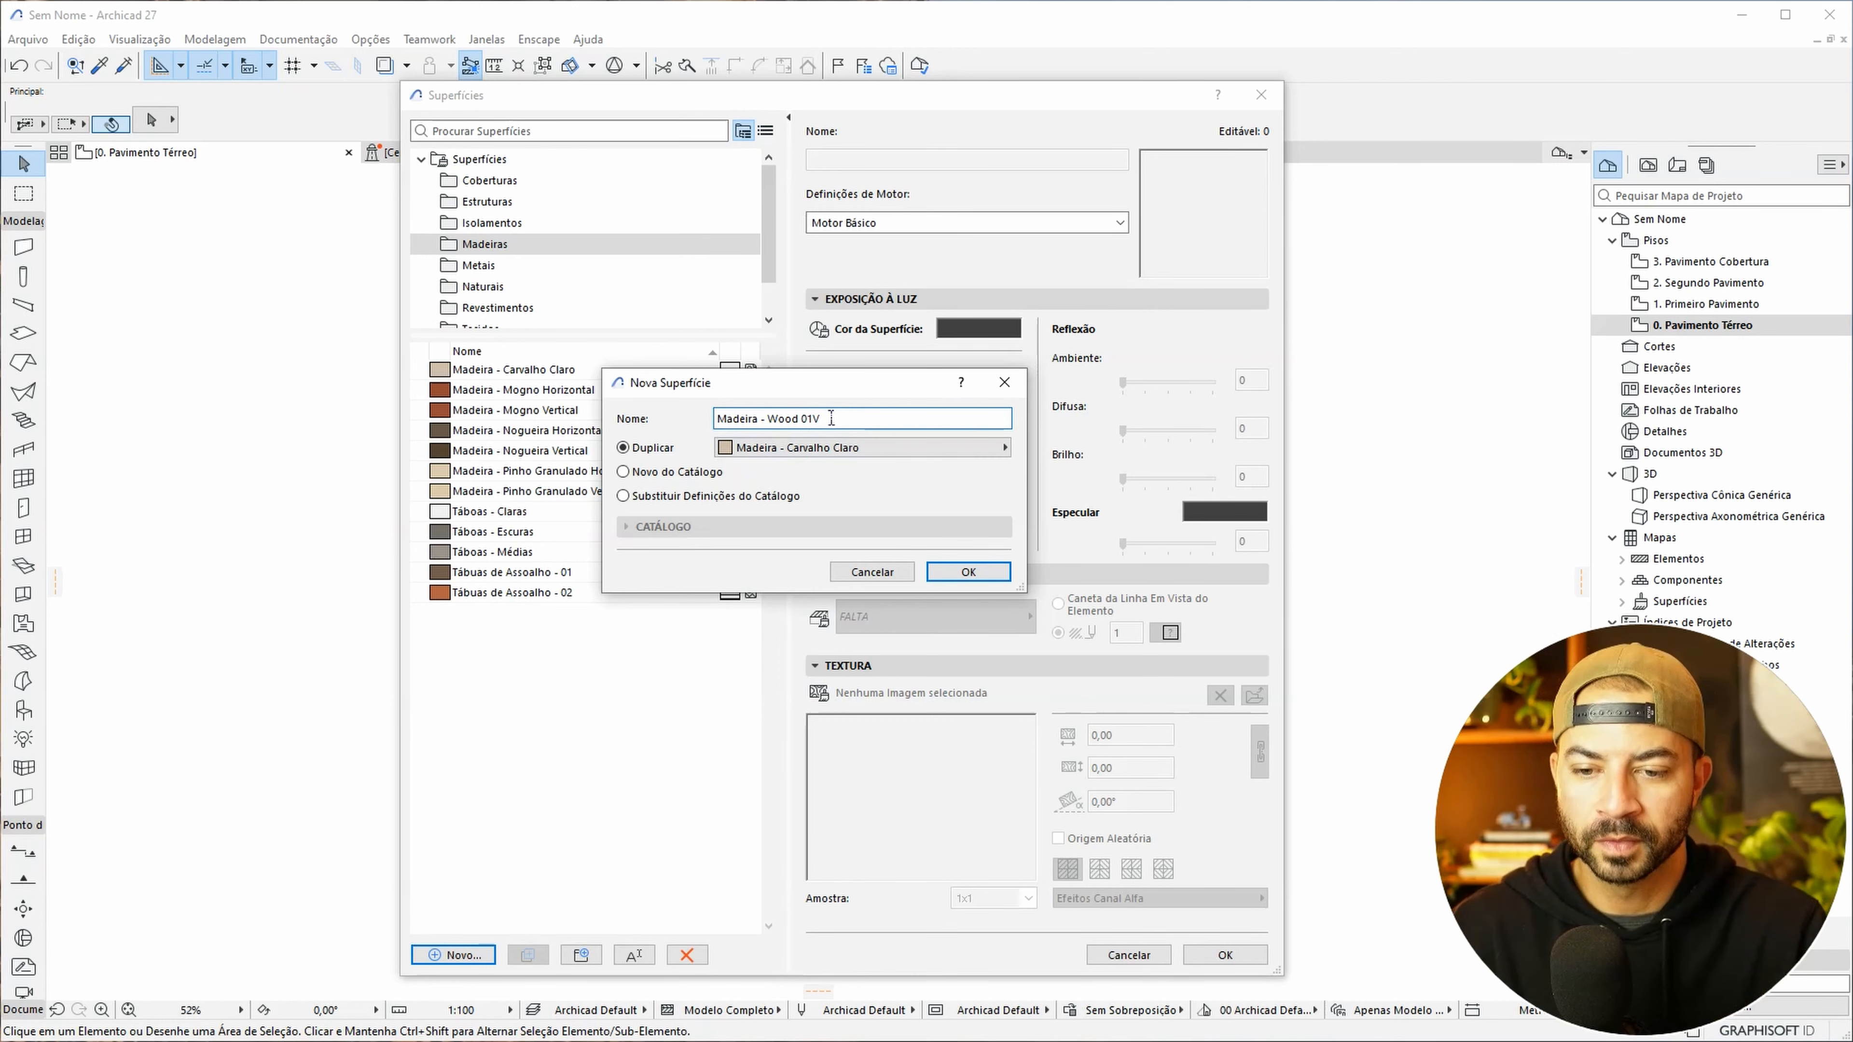
{"action": "left_click", "coordinate": [962, 573]}
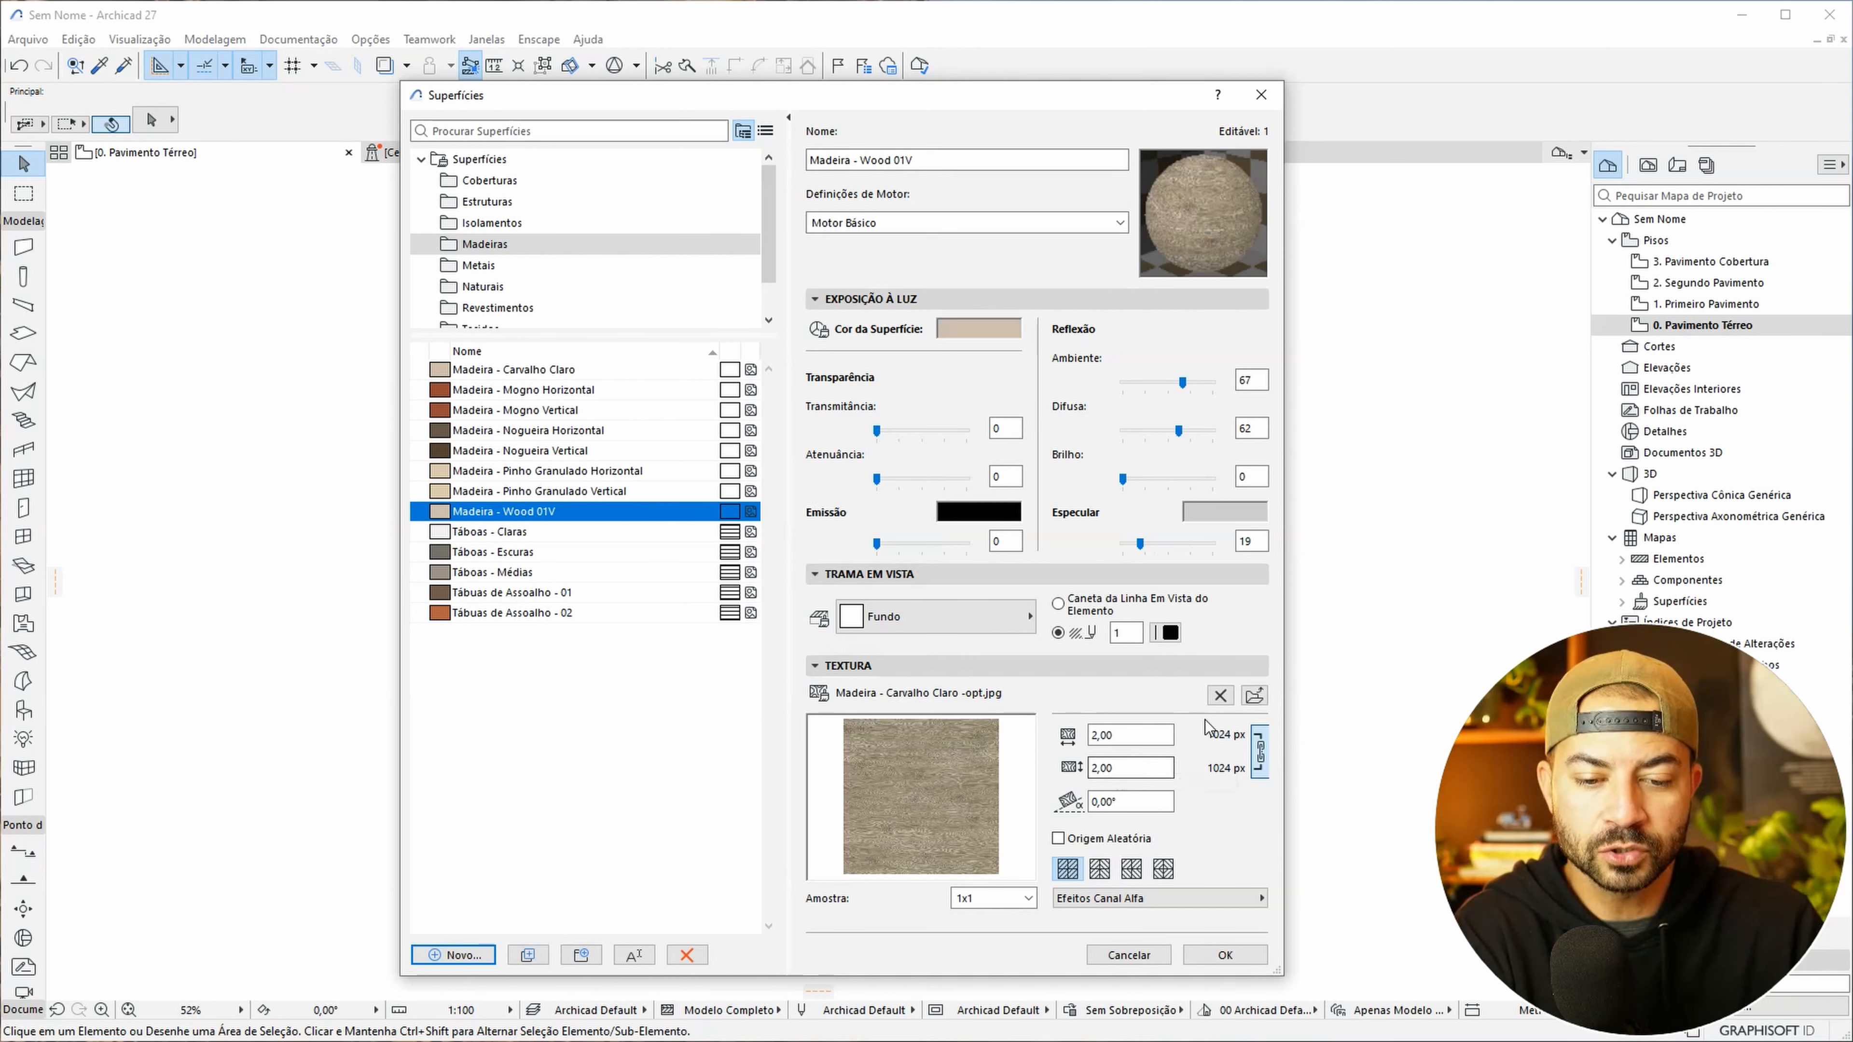
- Replace the texture image of Madeira - Wood 01V with 6_oak wood medium color_DIFF.jpg from the "6_oak wood fine medium color texture-seamless_hr" folder
{"action": "left_click", "coordinate": [1220, 698]}
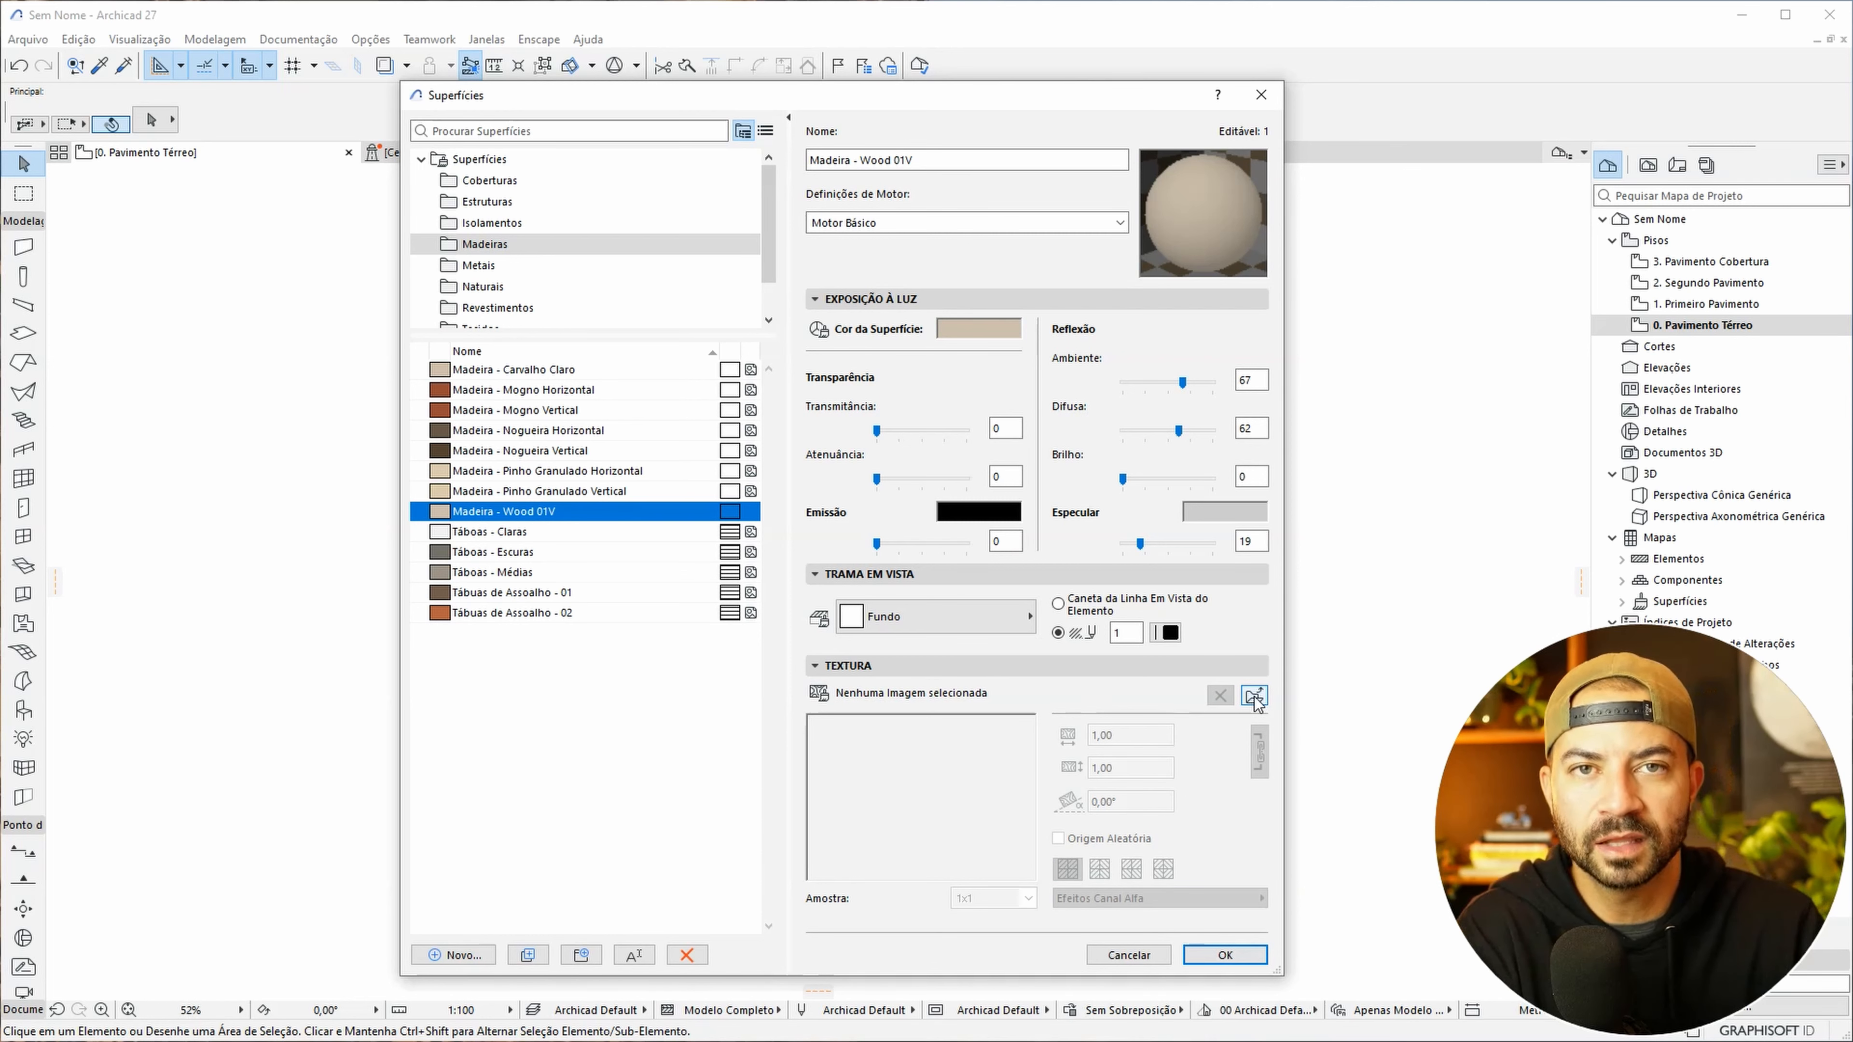
{"action": "left_click", "coordinate": [1255, 697]}
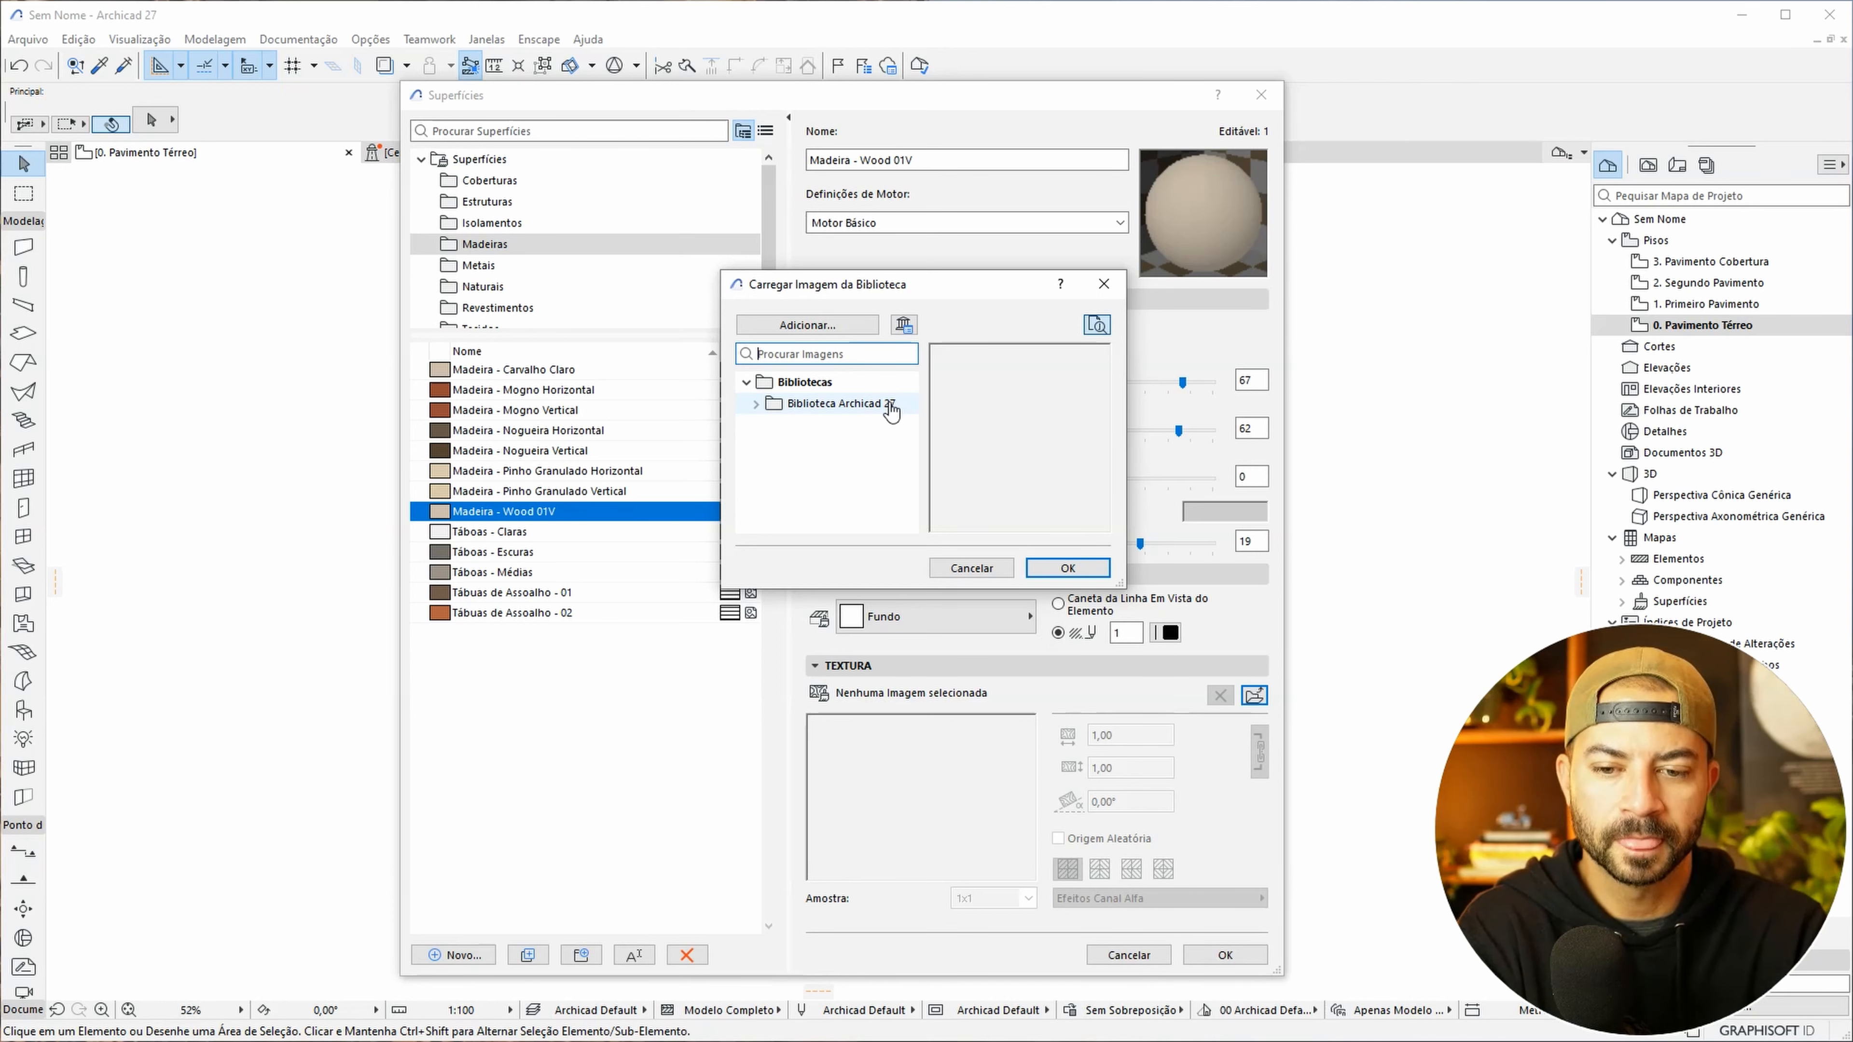
{"action": "left_click", "coordinate": [847, 328]}
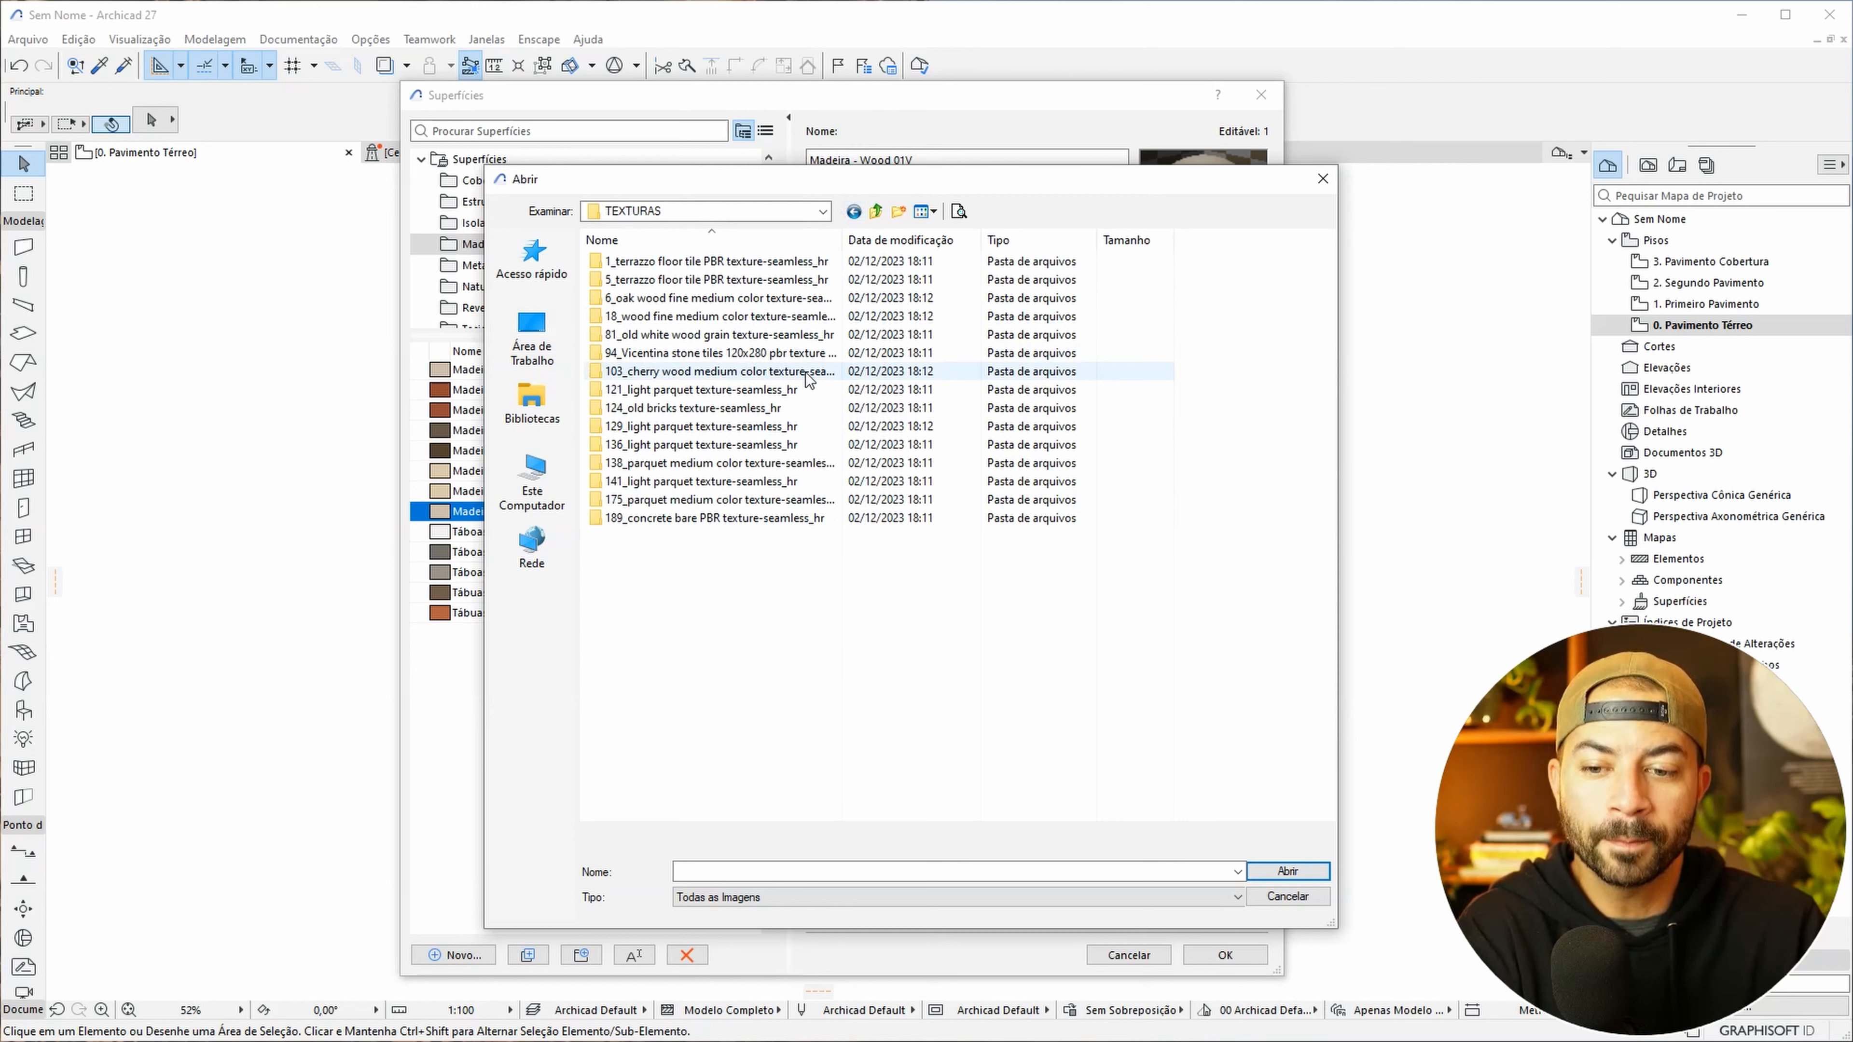
{"action": "left_click", "coordinate": [927, 211]}
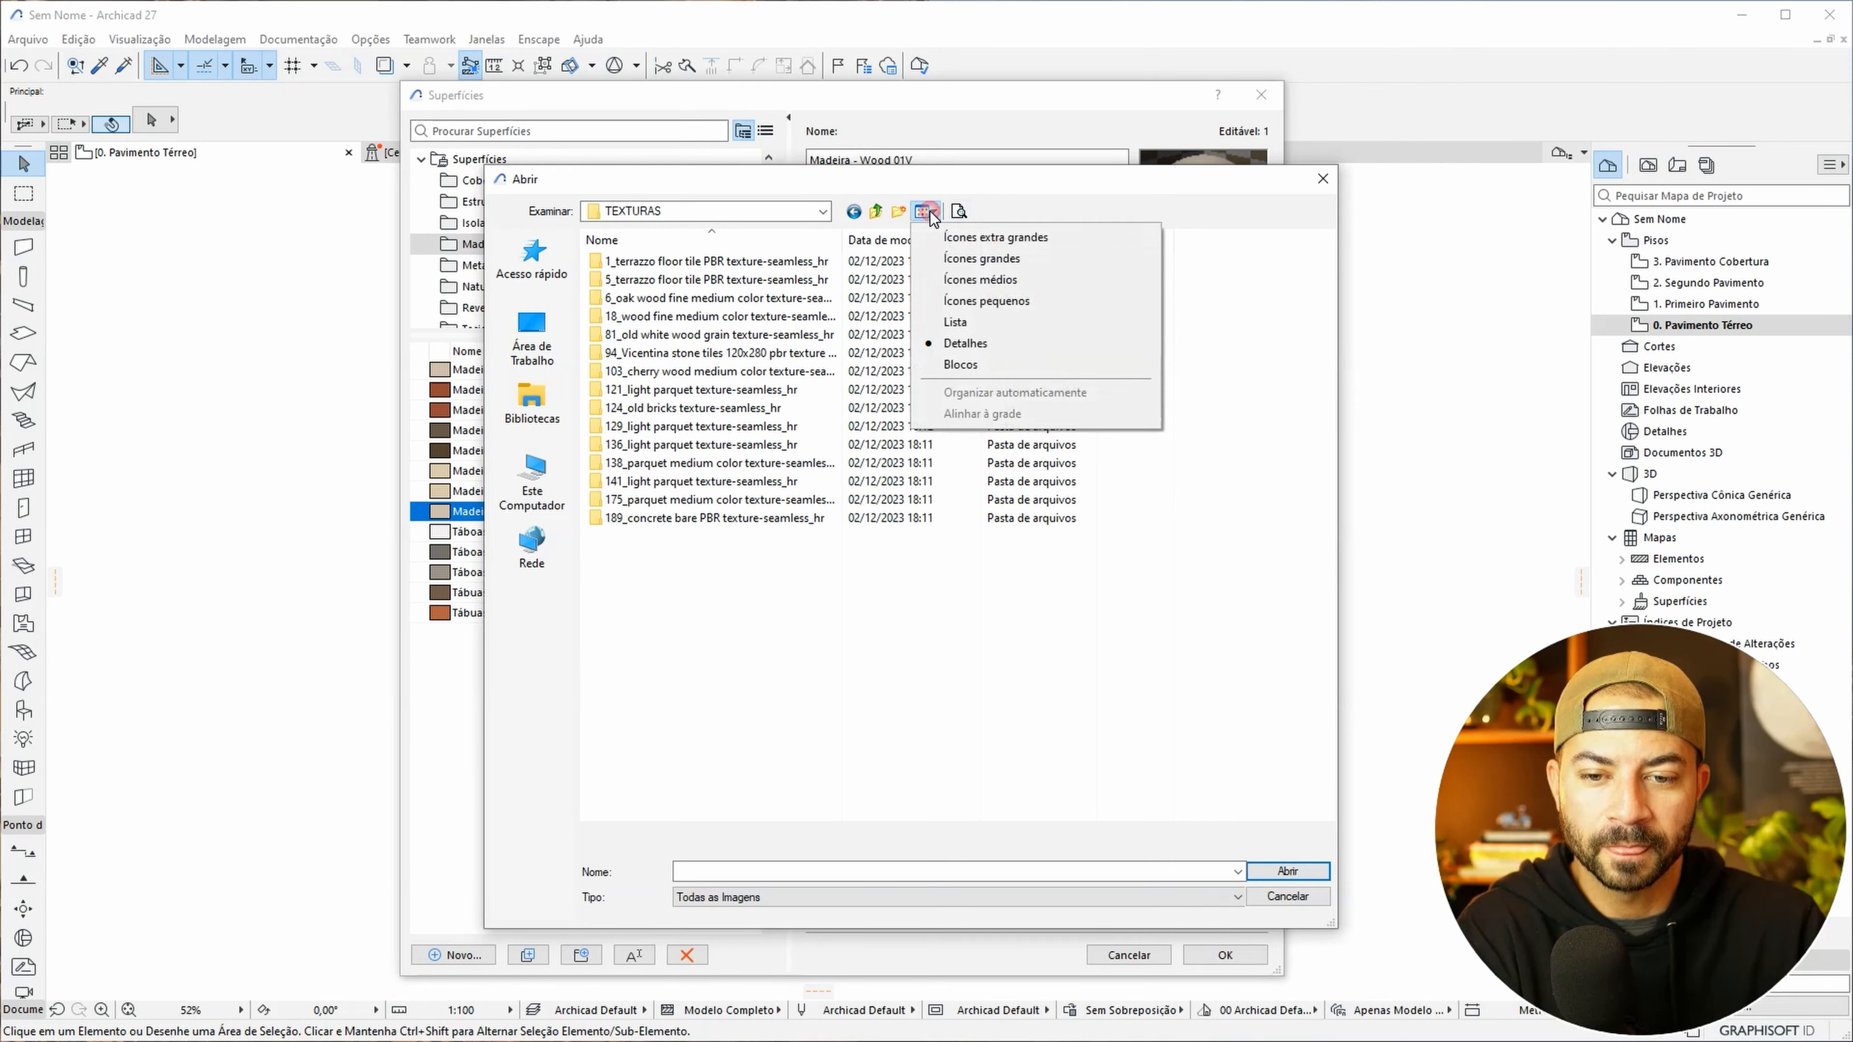
{"action": "left_click", "coordinate": [985, 252]}
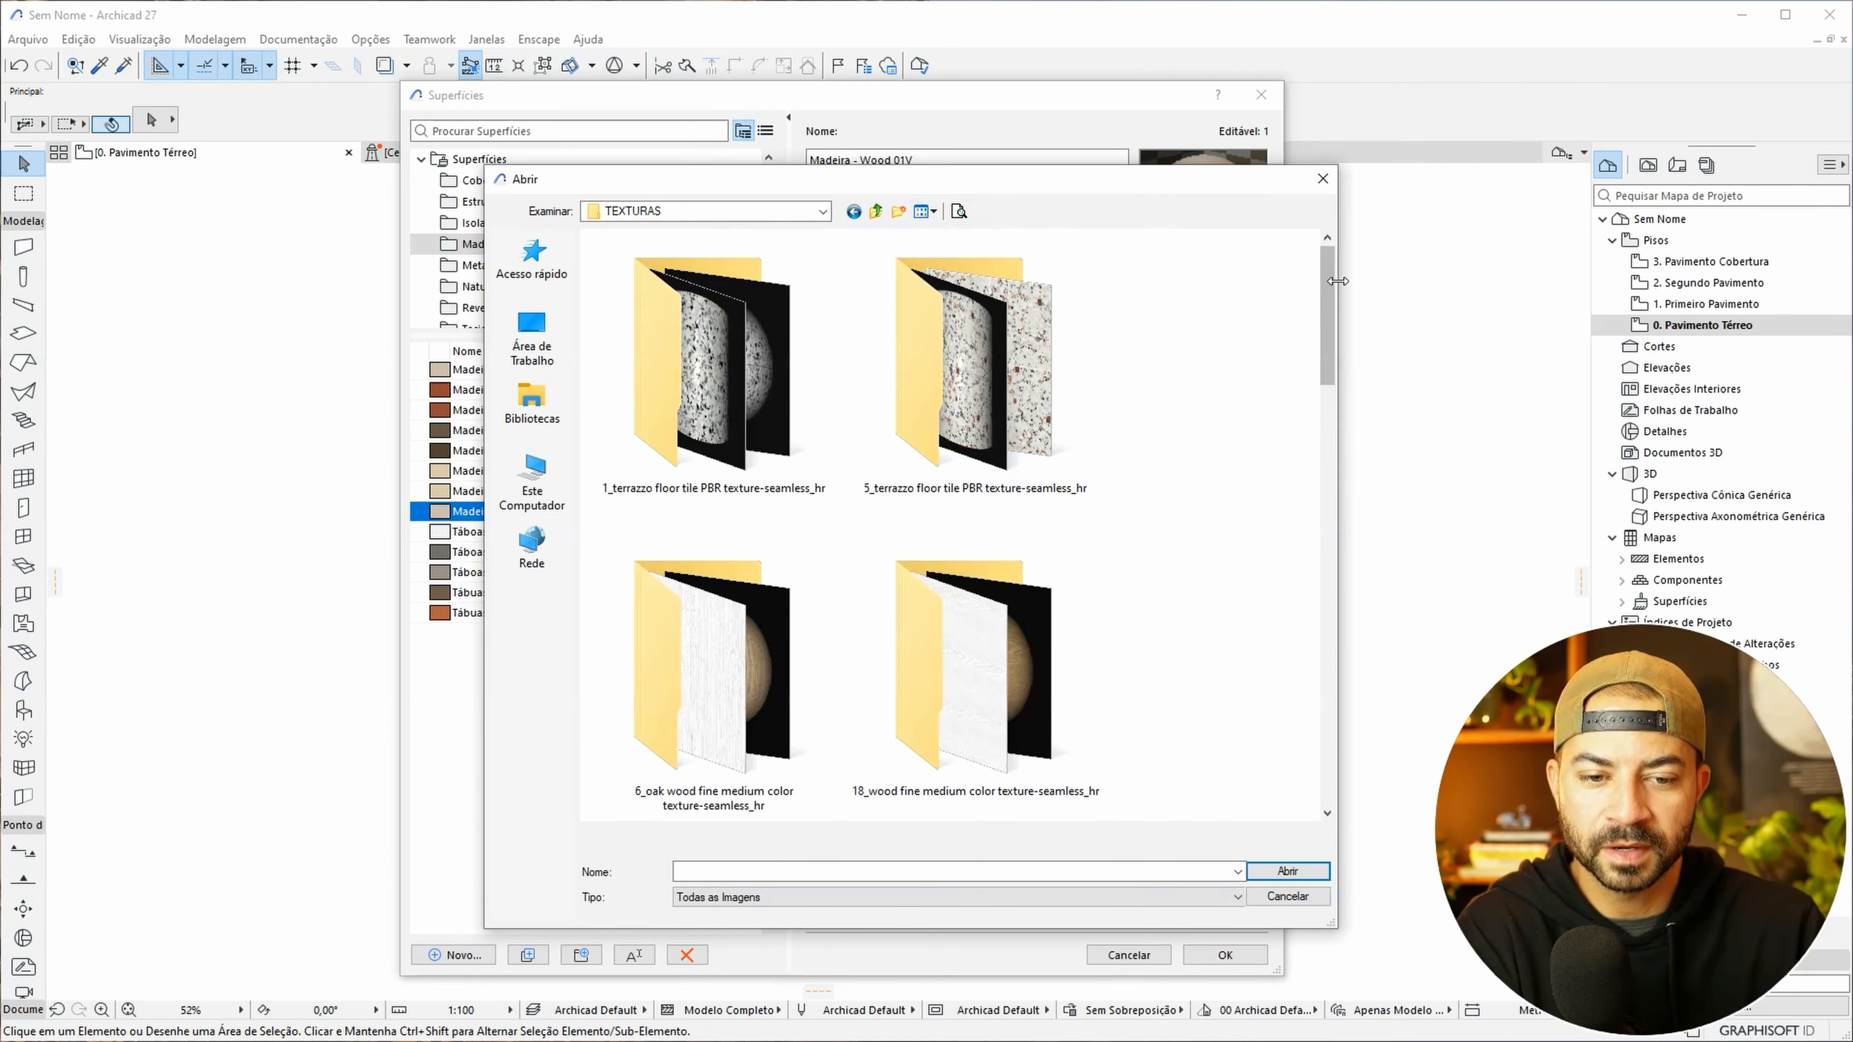
{"action": "left_click_drag", "start_coordinate": [1334, 292], "coordinate": [1376, 342]}
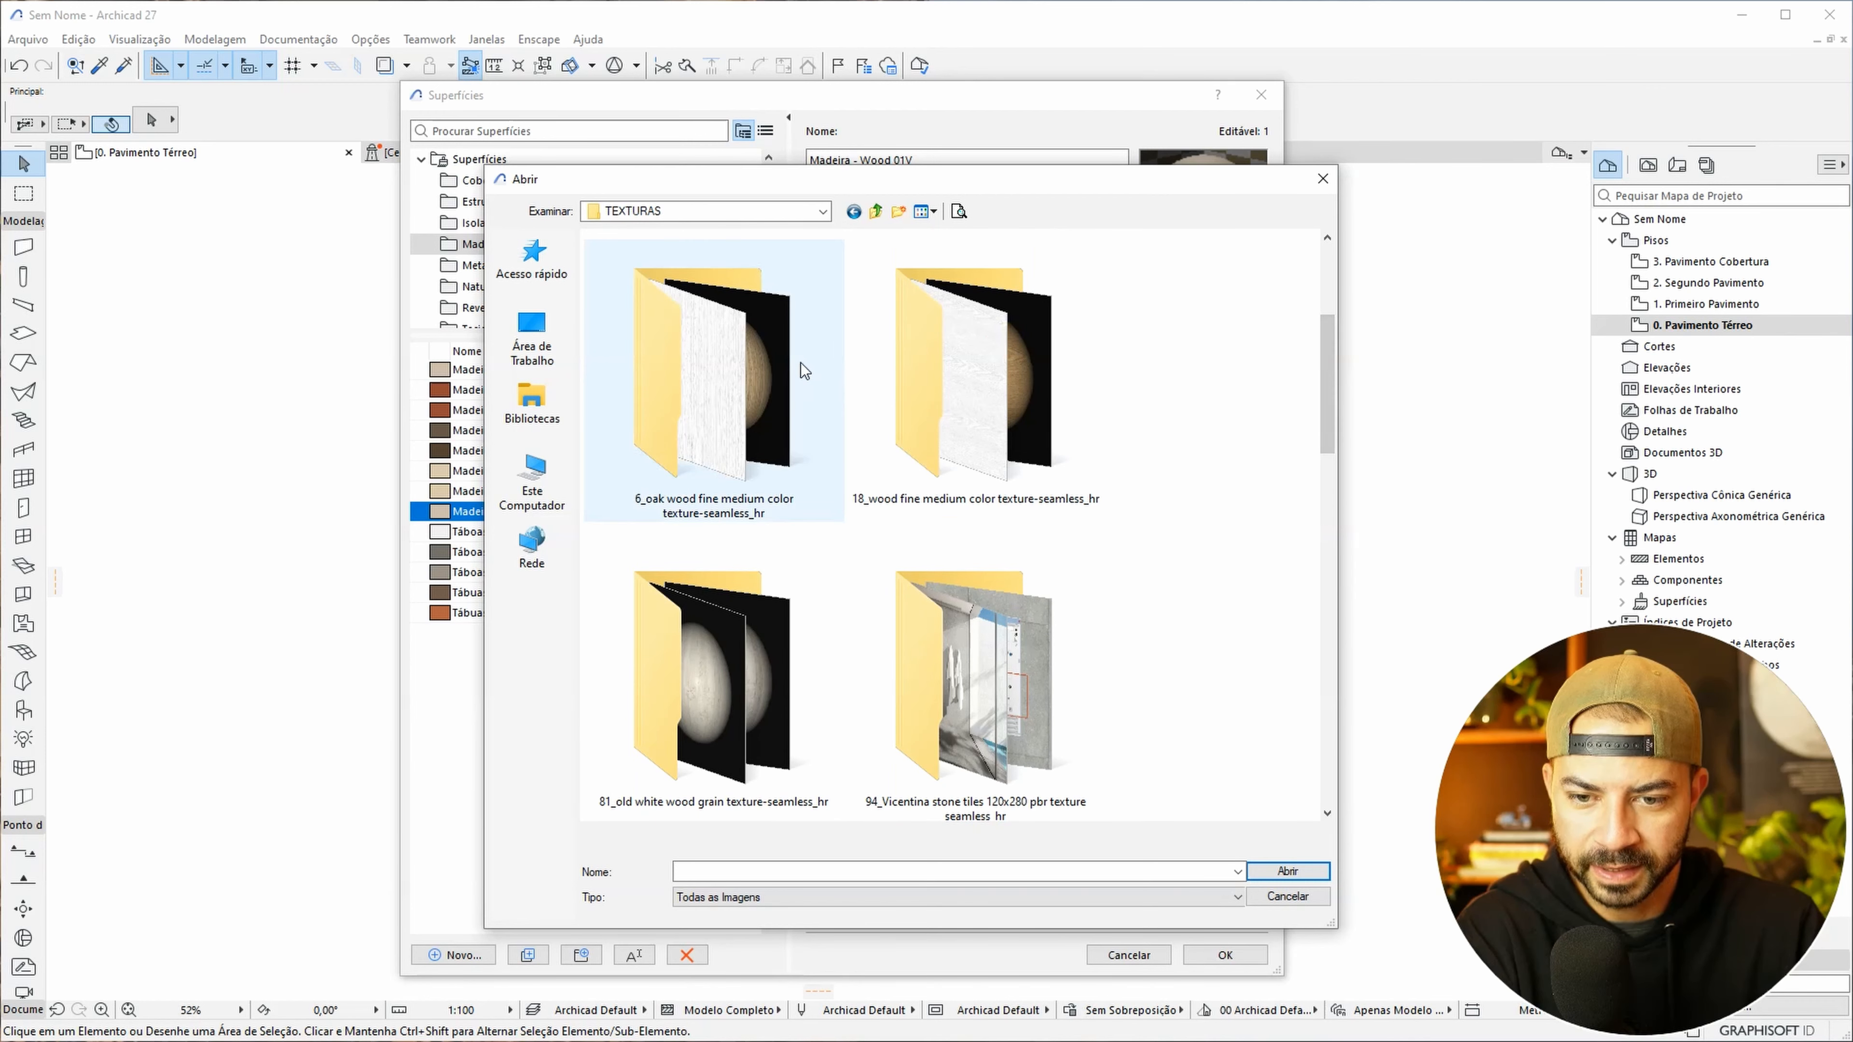
{"action": "double_click", "coordinate": [795, 363]}
{"action": "left_click", "coordinate": [993, 372]}
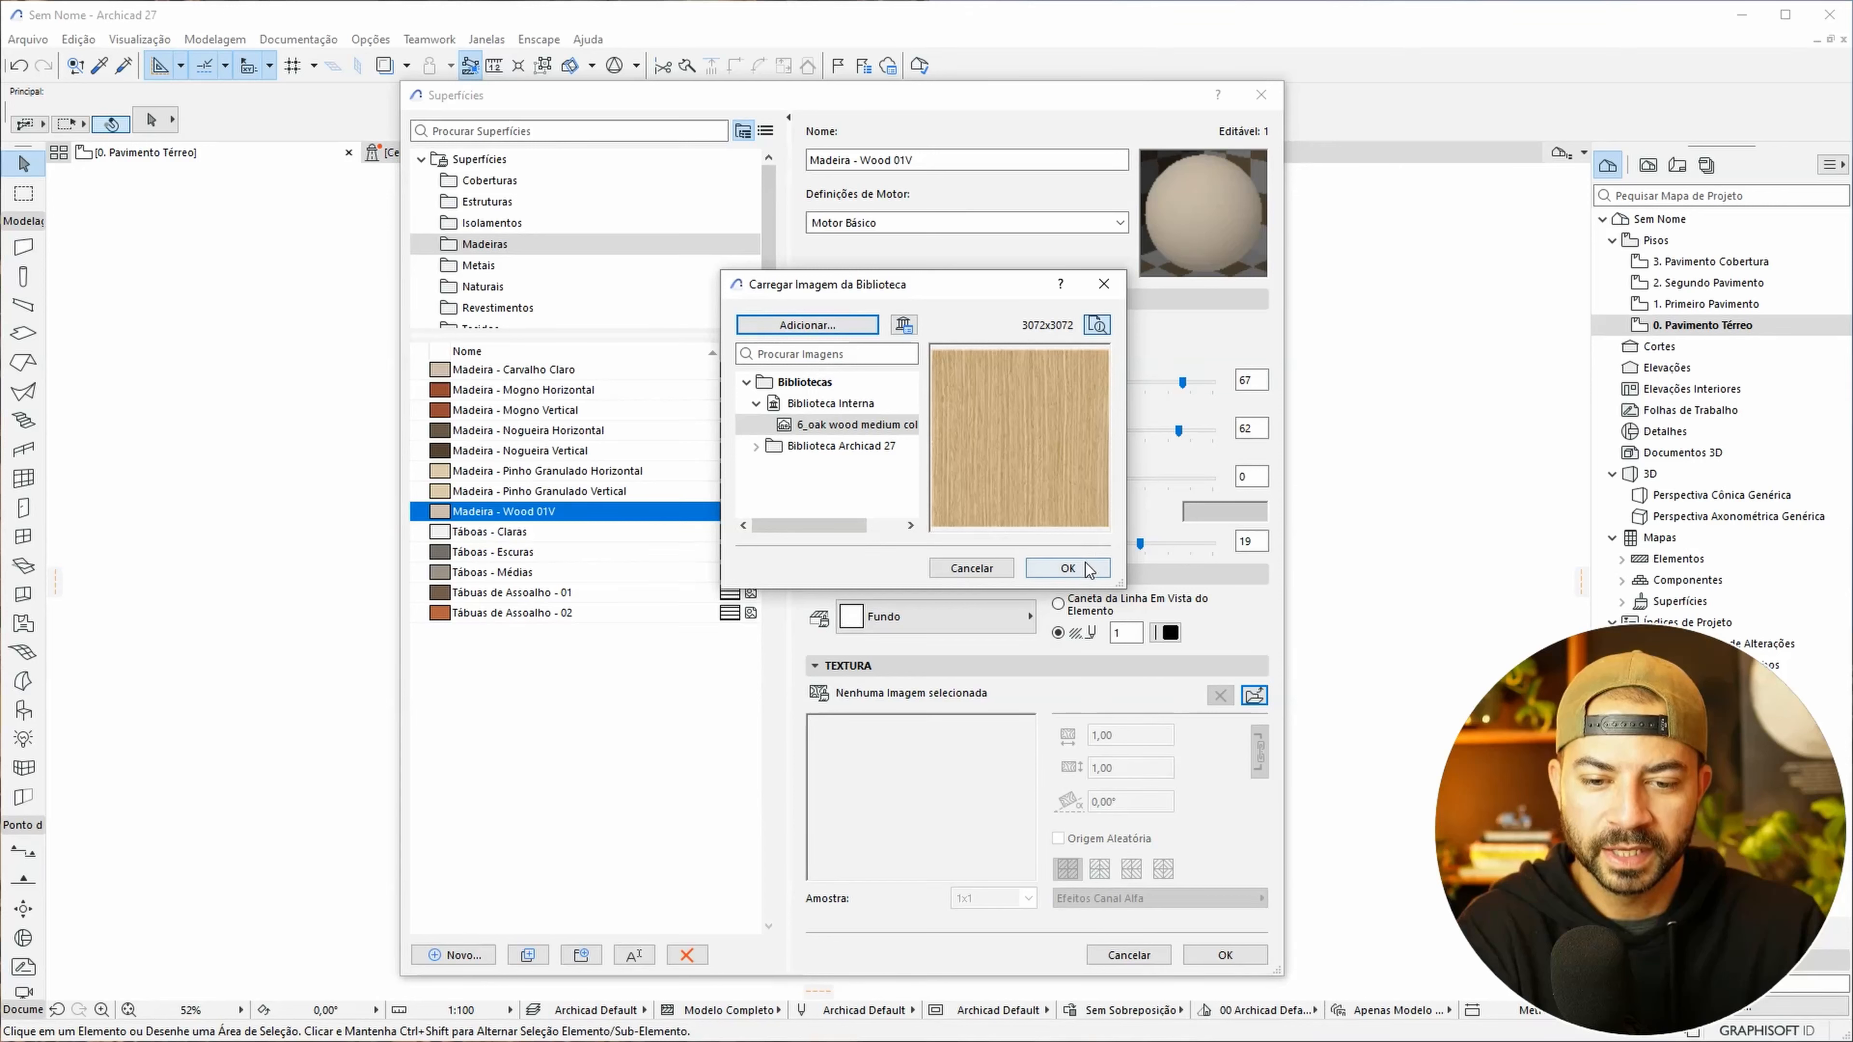
{"action": "left_click", "coordinate": [1083, 568]}
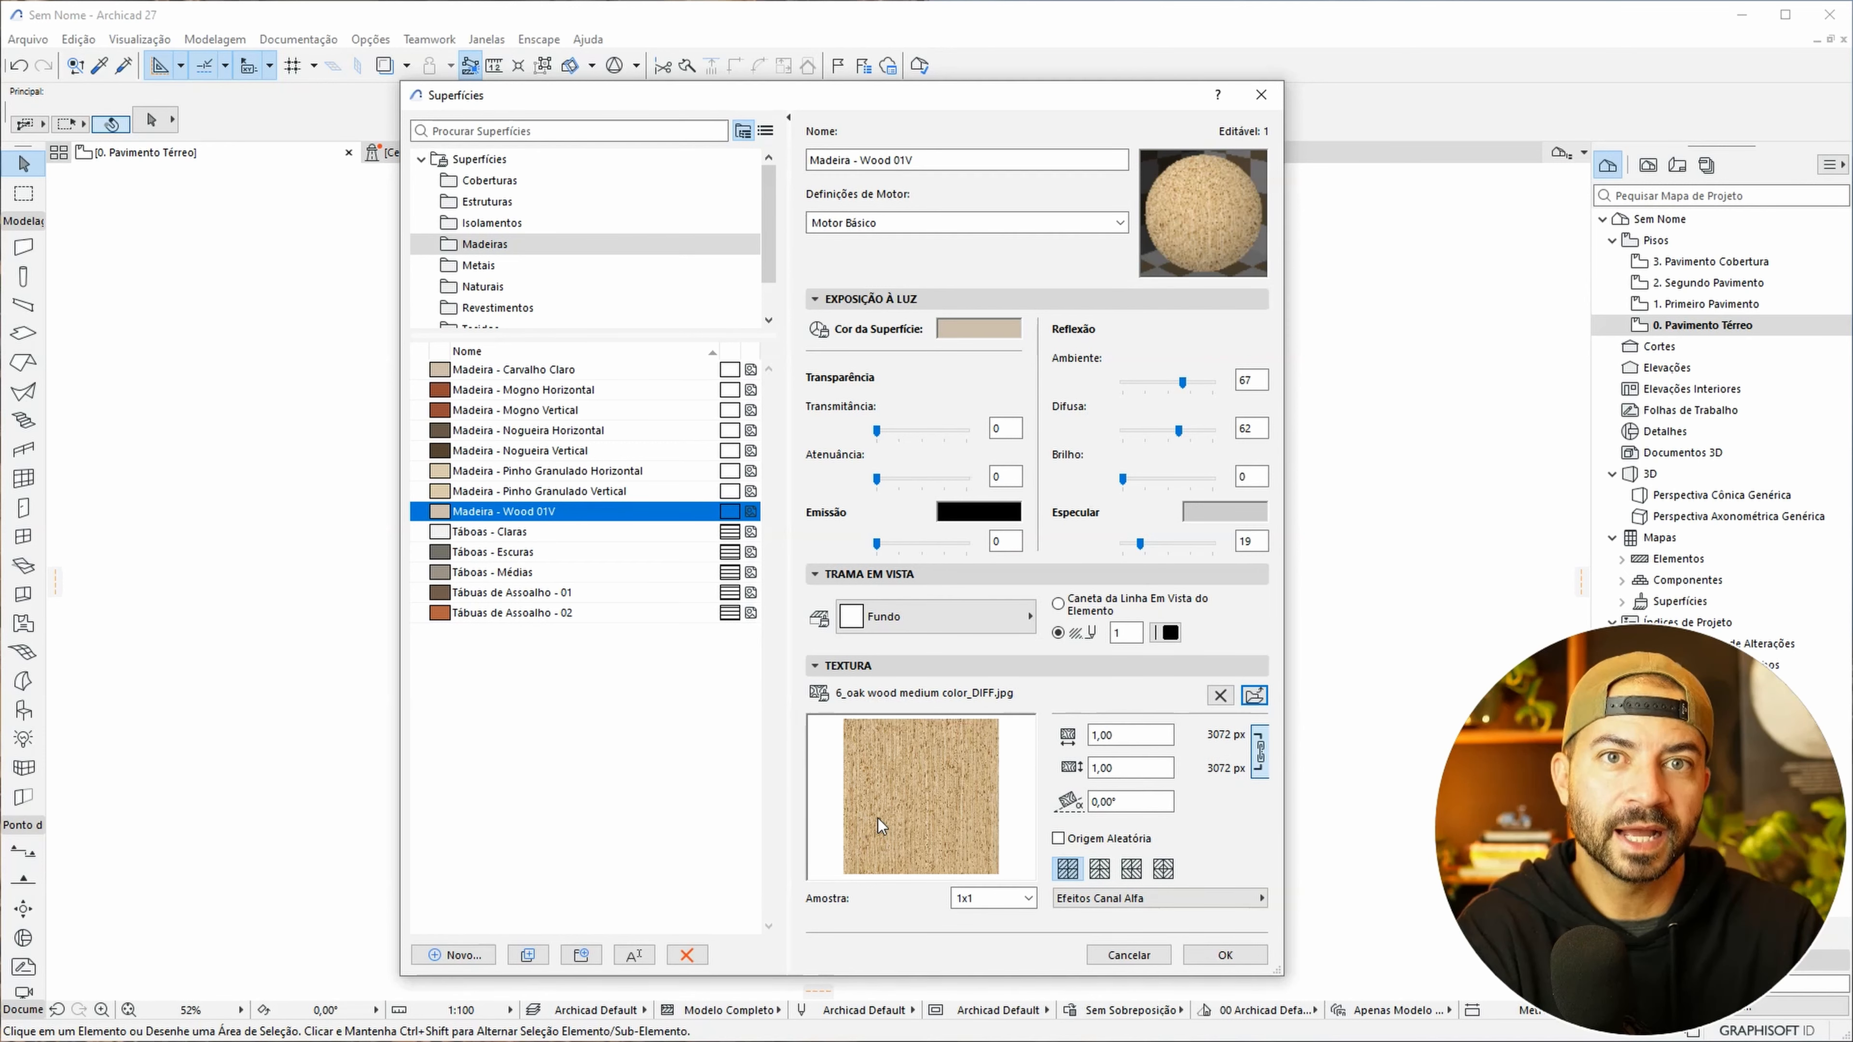
- Set the oak texture's horizontal and vertical size to 1,50 with the proportions linked
{"action": "left_click", "coordinate": [1149, 733]}
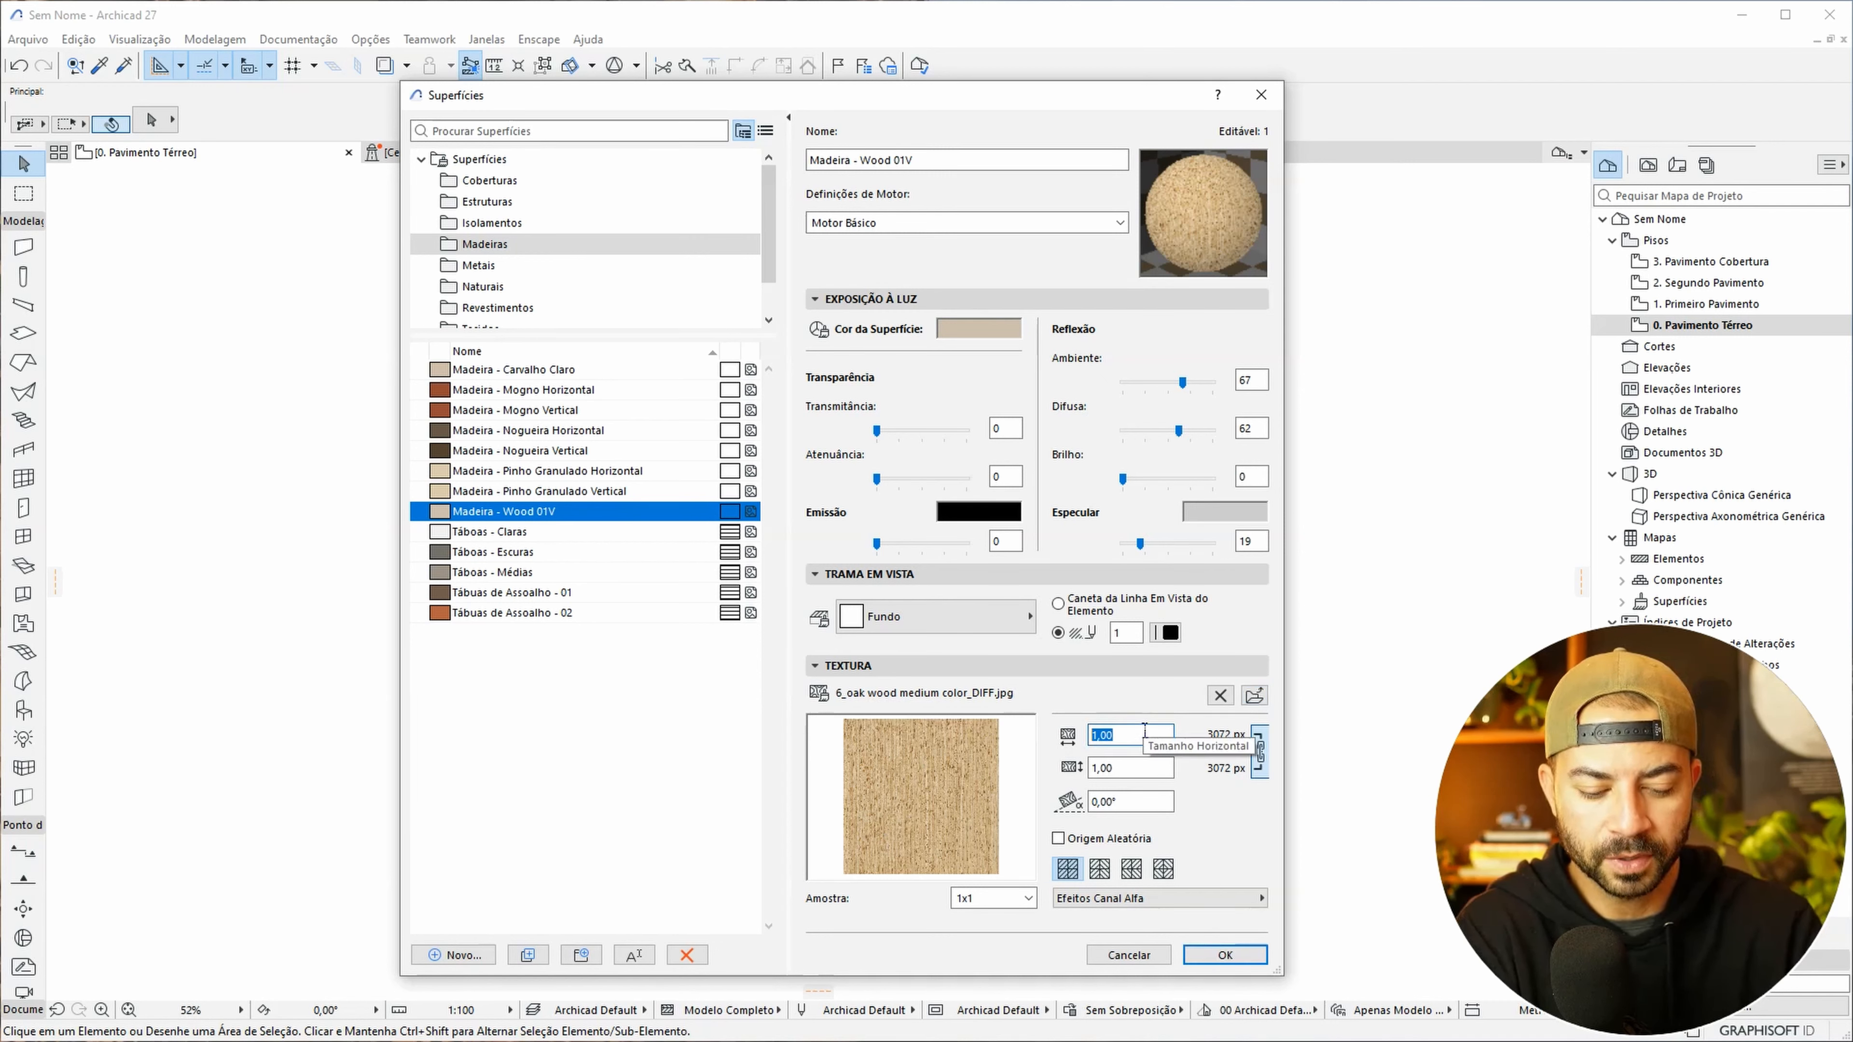
{"action": "type", "text": "1,"}
{"action": "left_click", "coordinate": [1259, 752]}
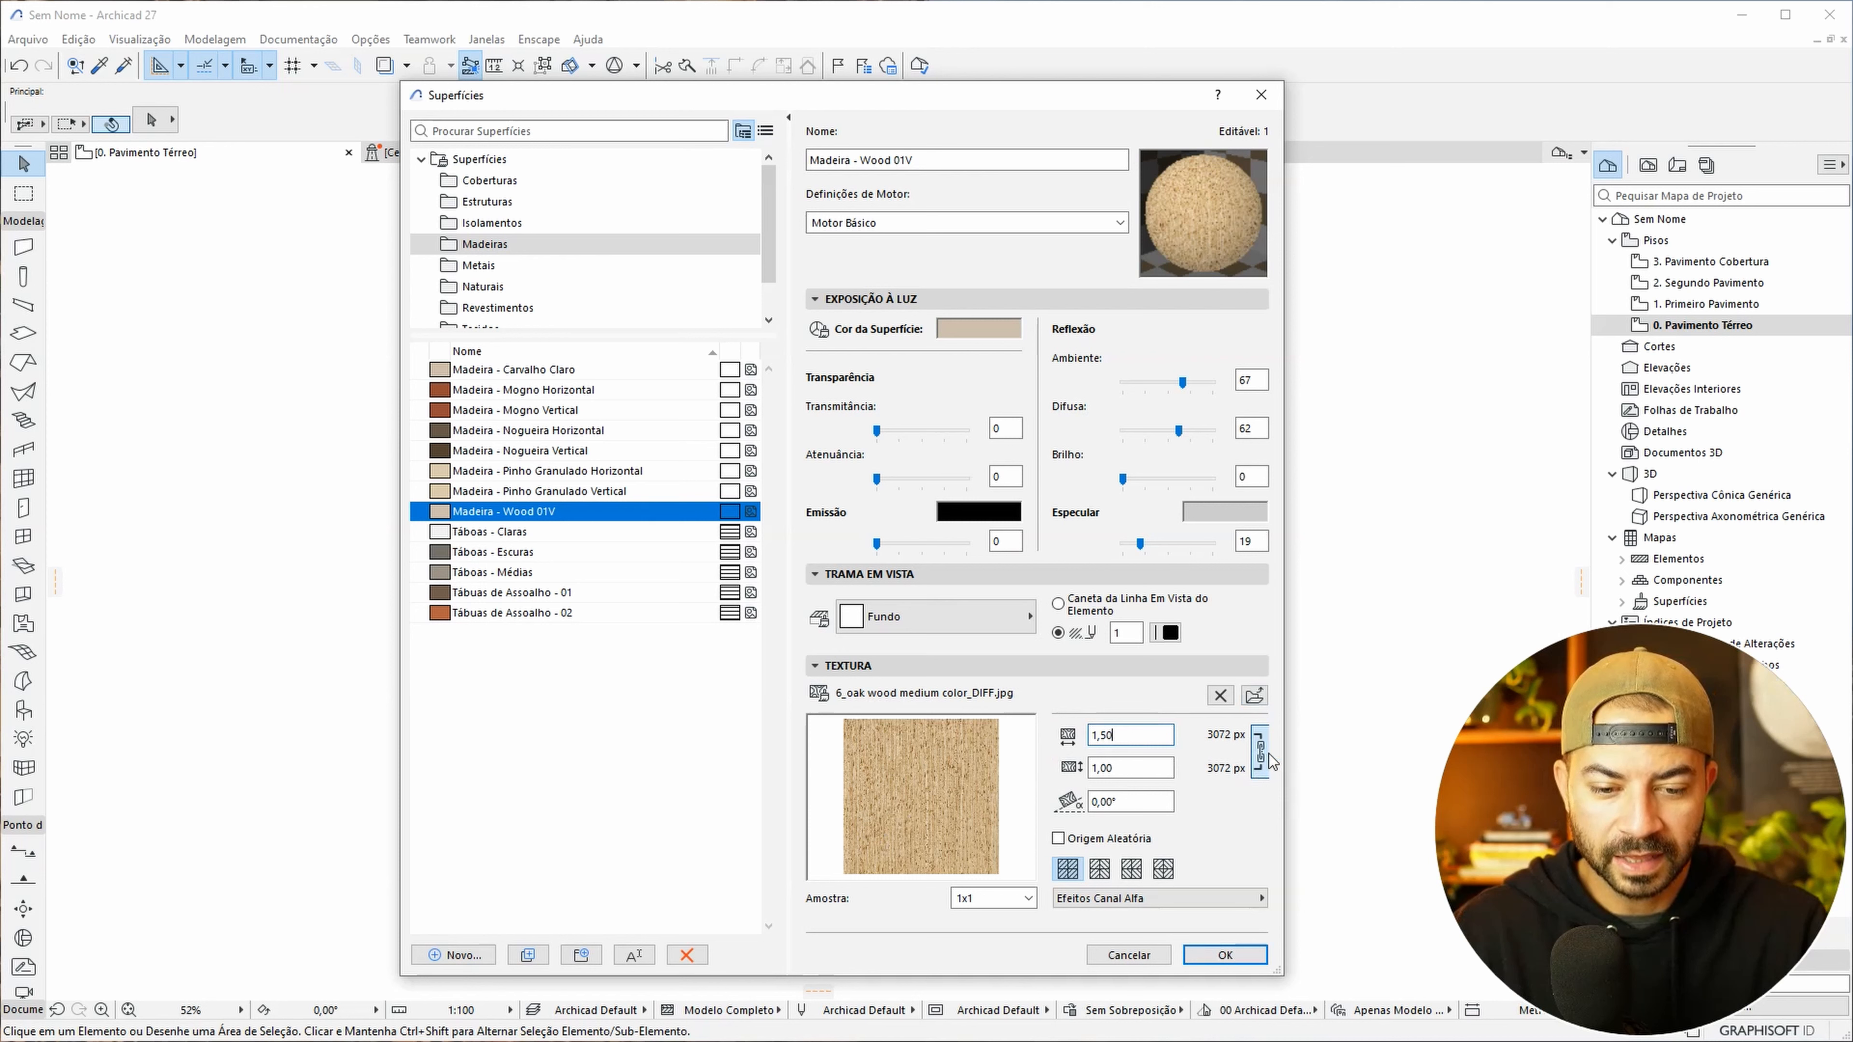
{"action": "left_click", "coordinate": [1168, 770]}
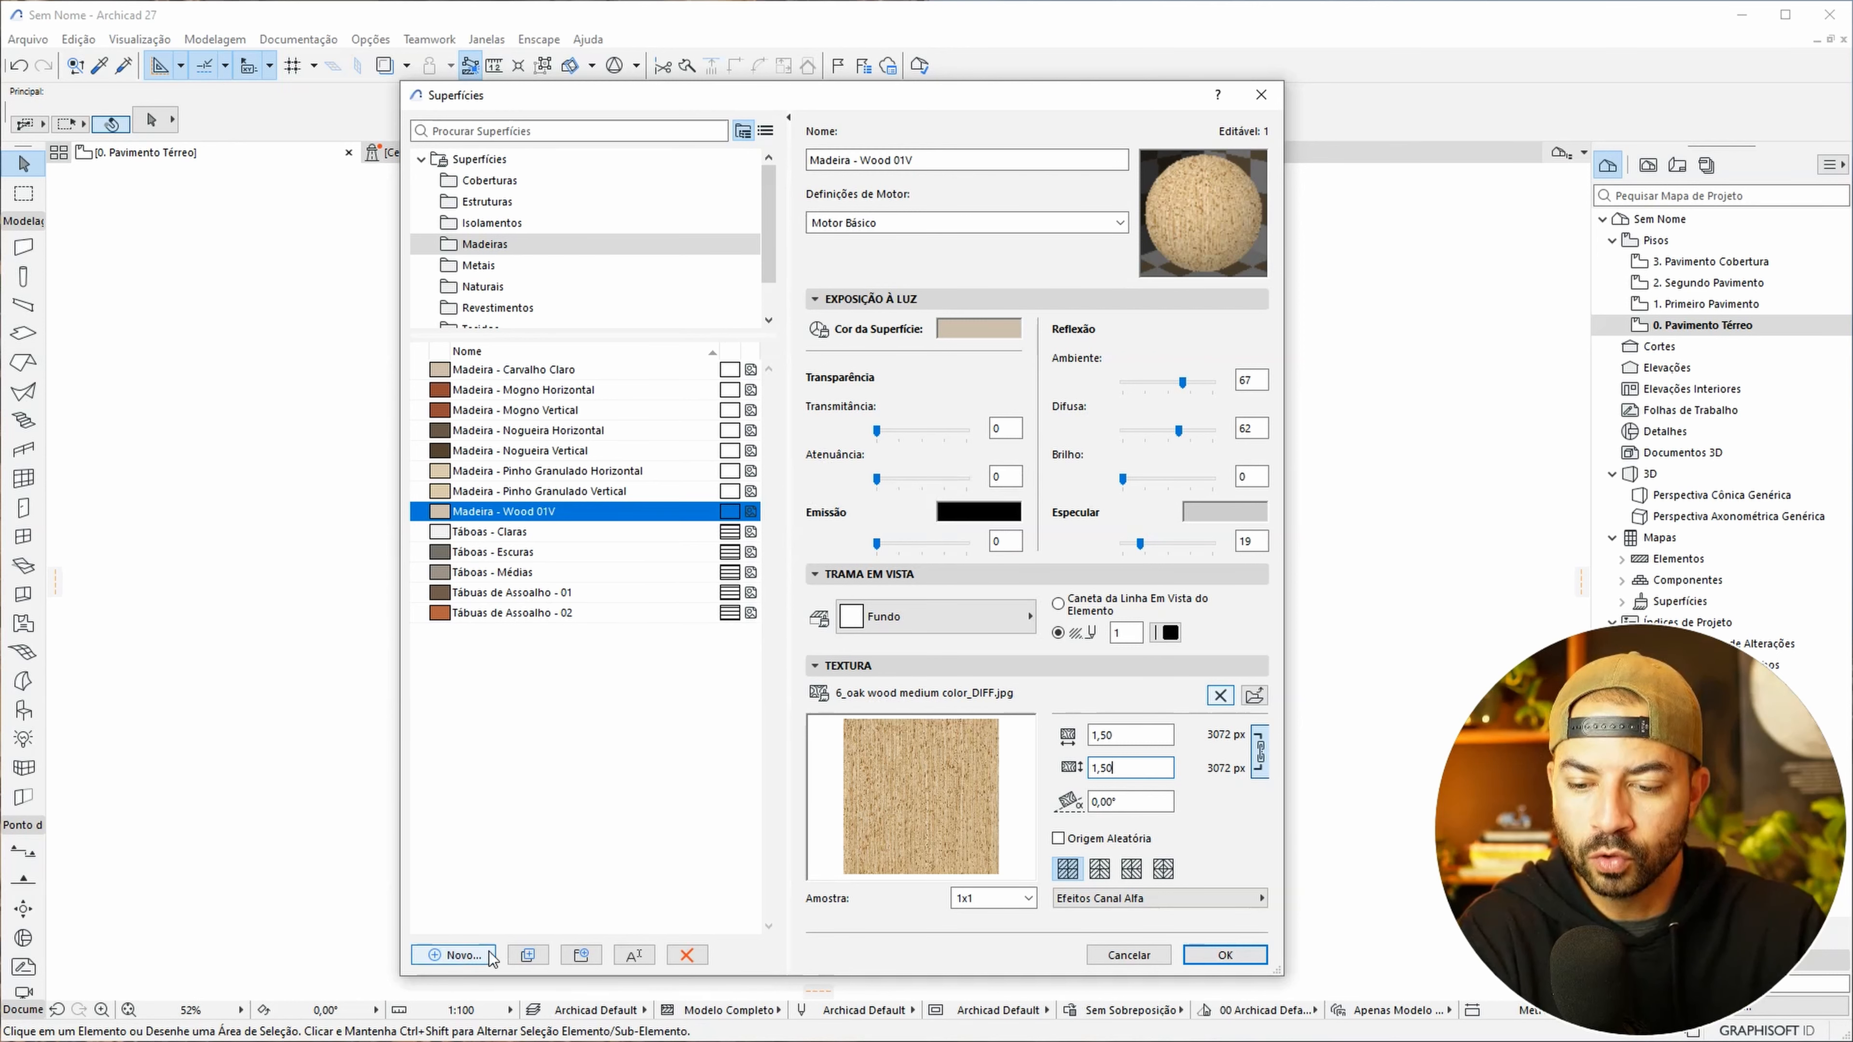
- Create a new surface named "Madeira - Wood 01H" as a duplicate of Madeira - Wood 01V
{"action": "left_click", "coordinate": [458, 954]}
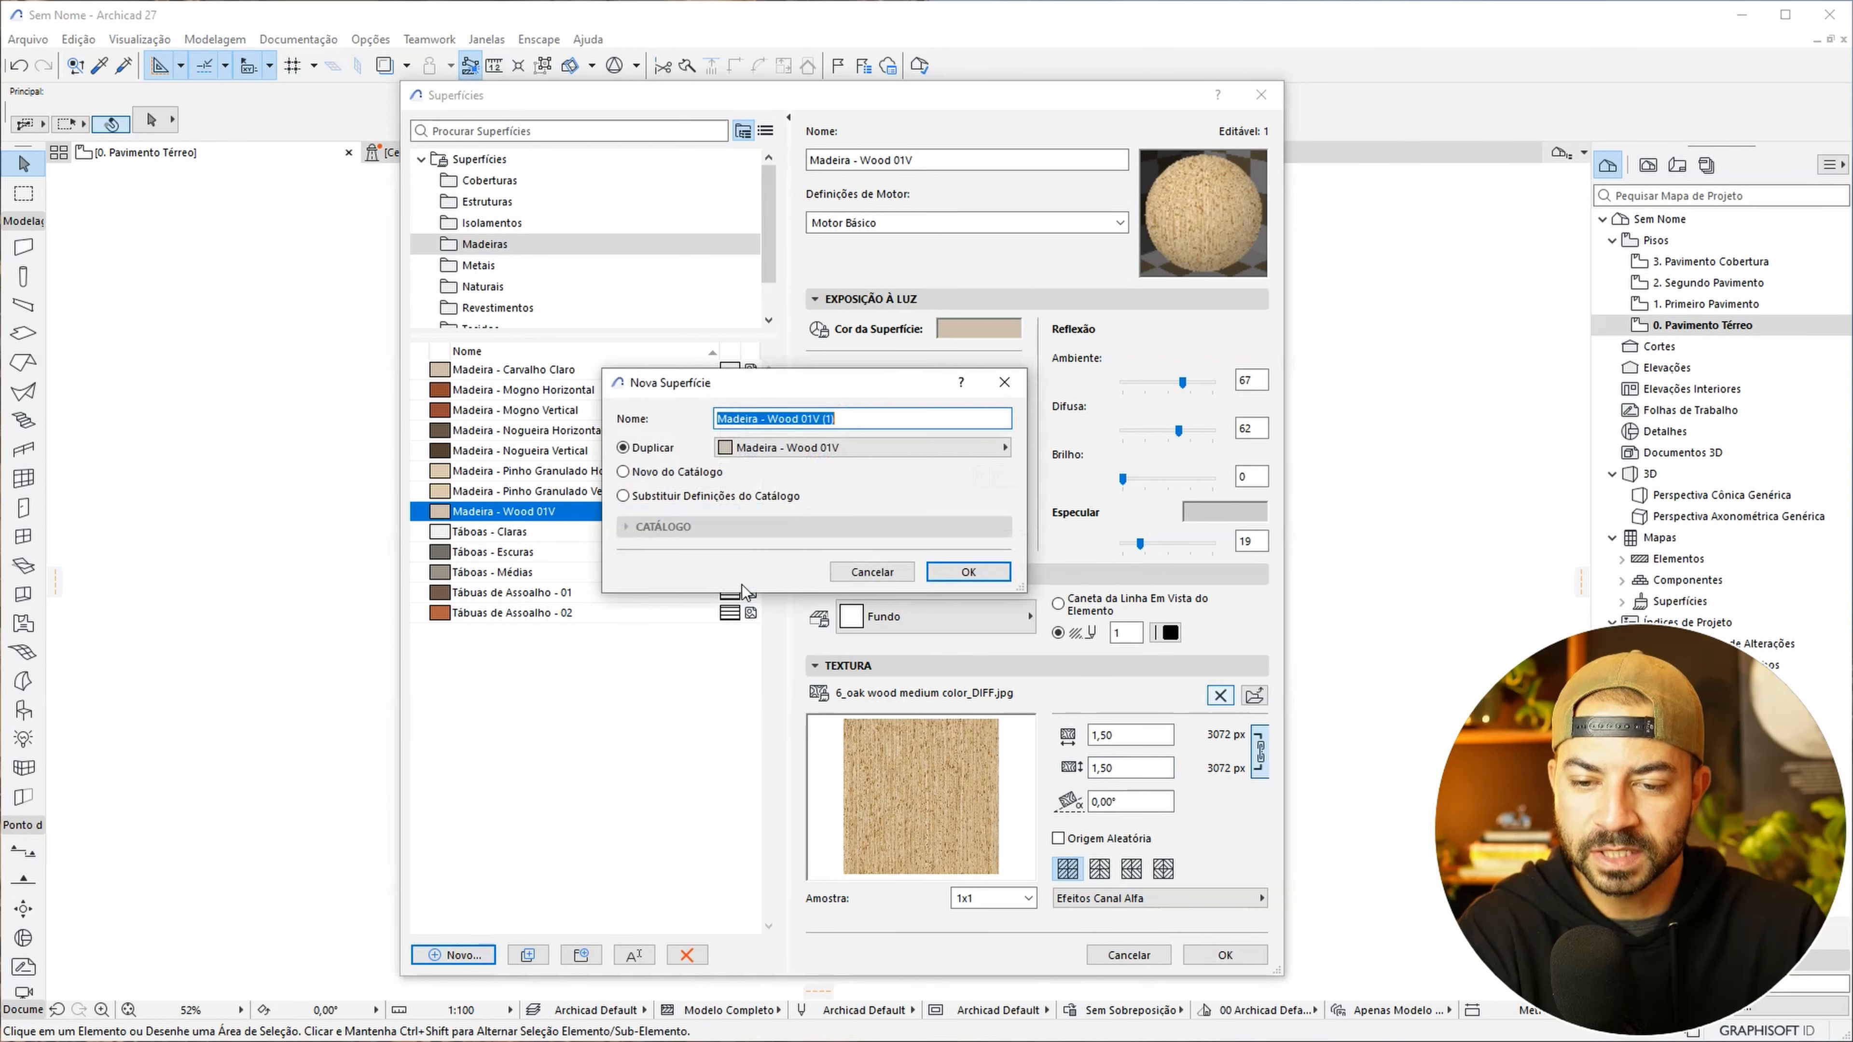
{"action": "left_click", "coordinate": [850, 420]}
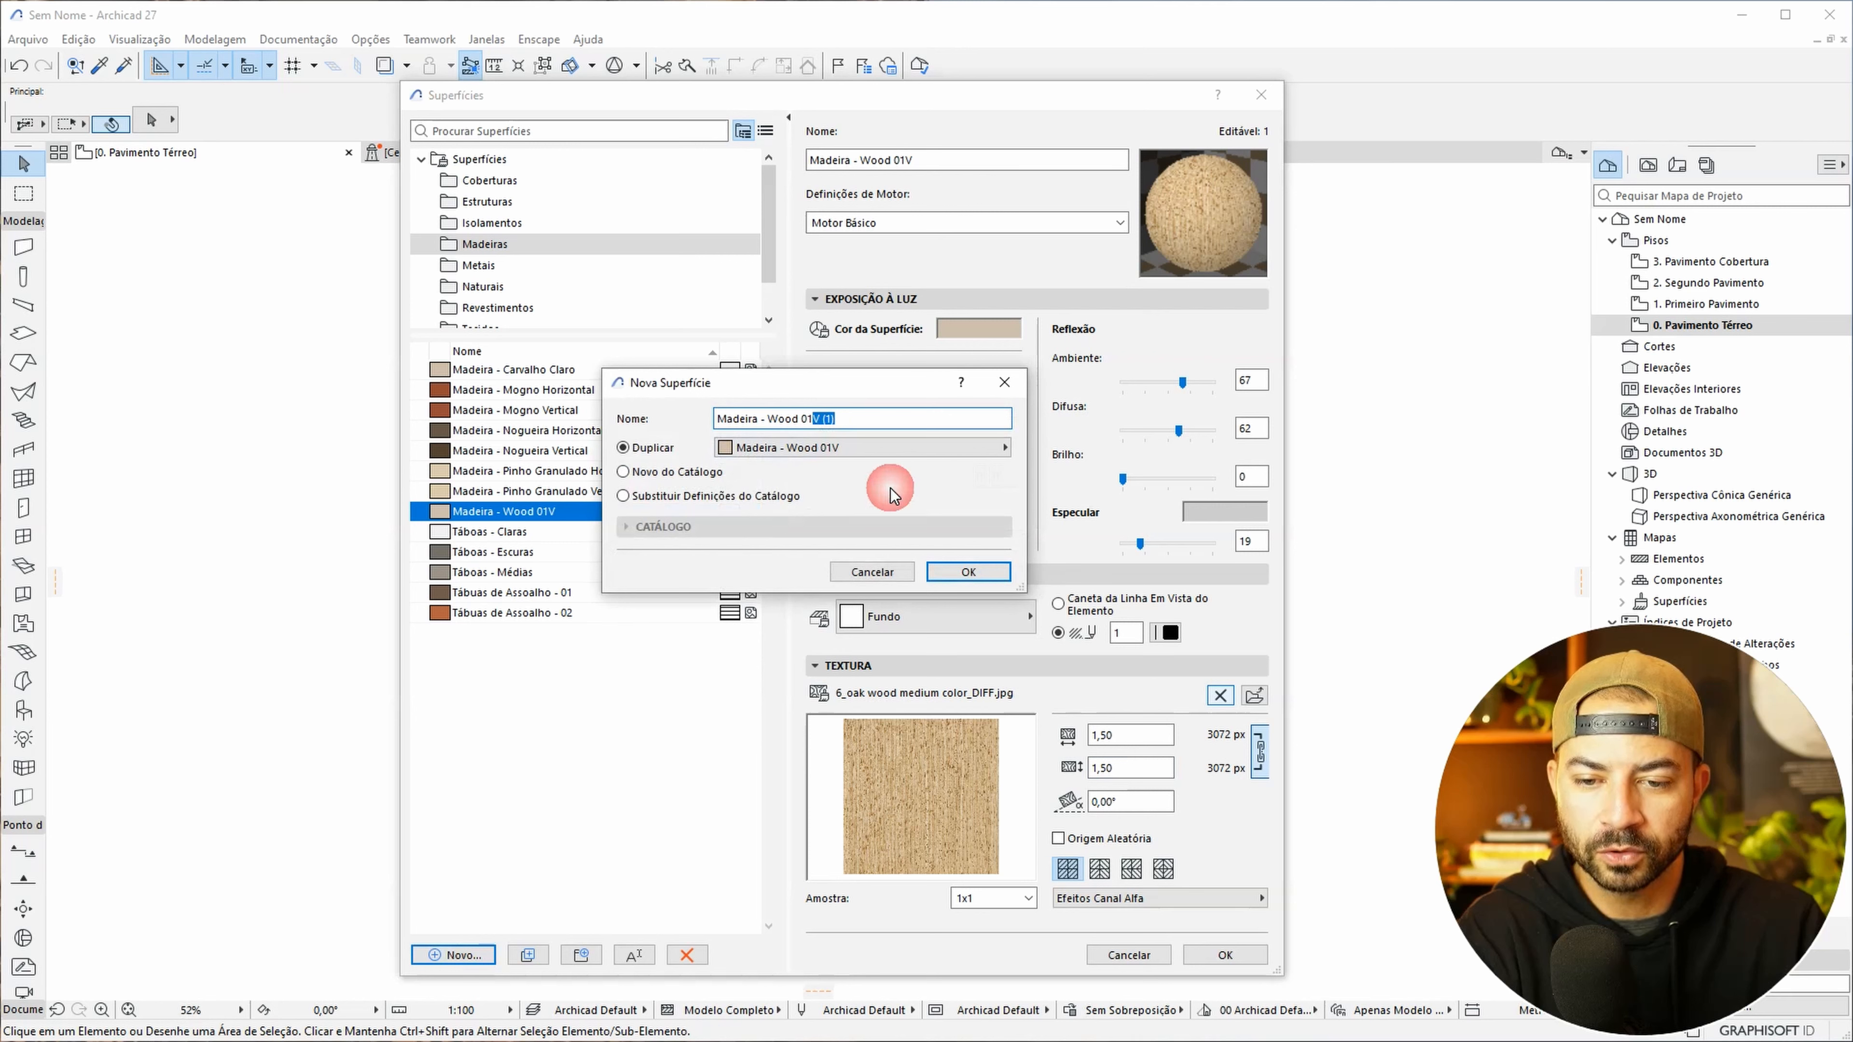
{"action": "type", "text": "H"}
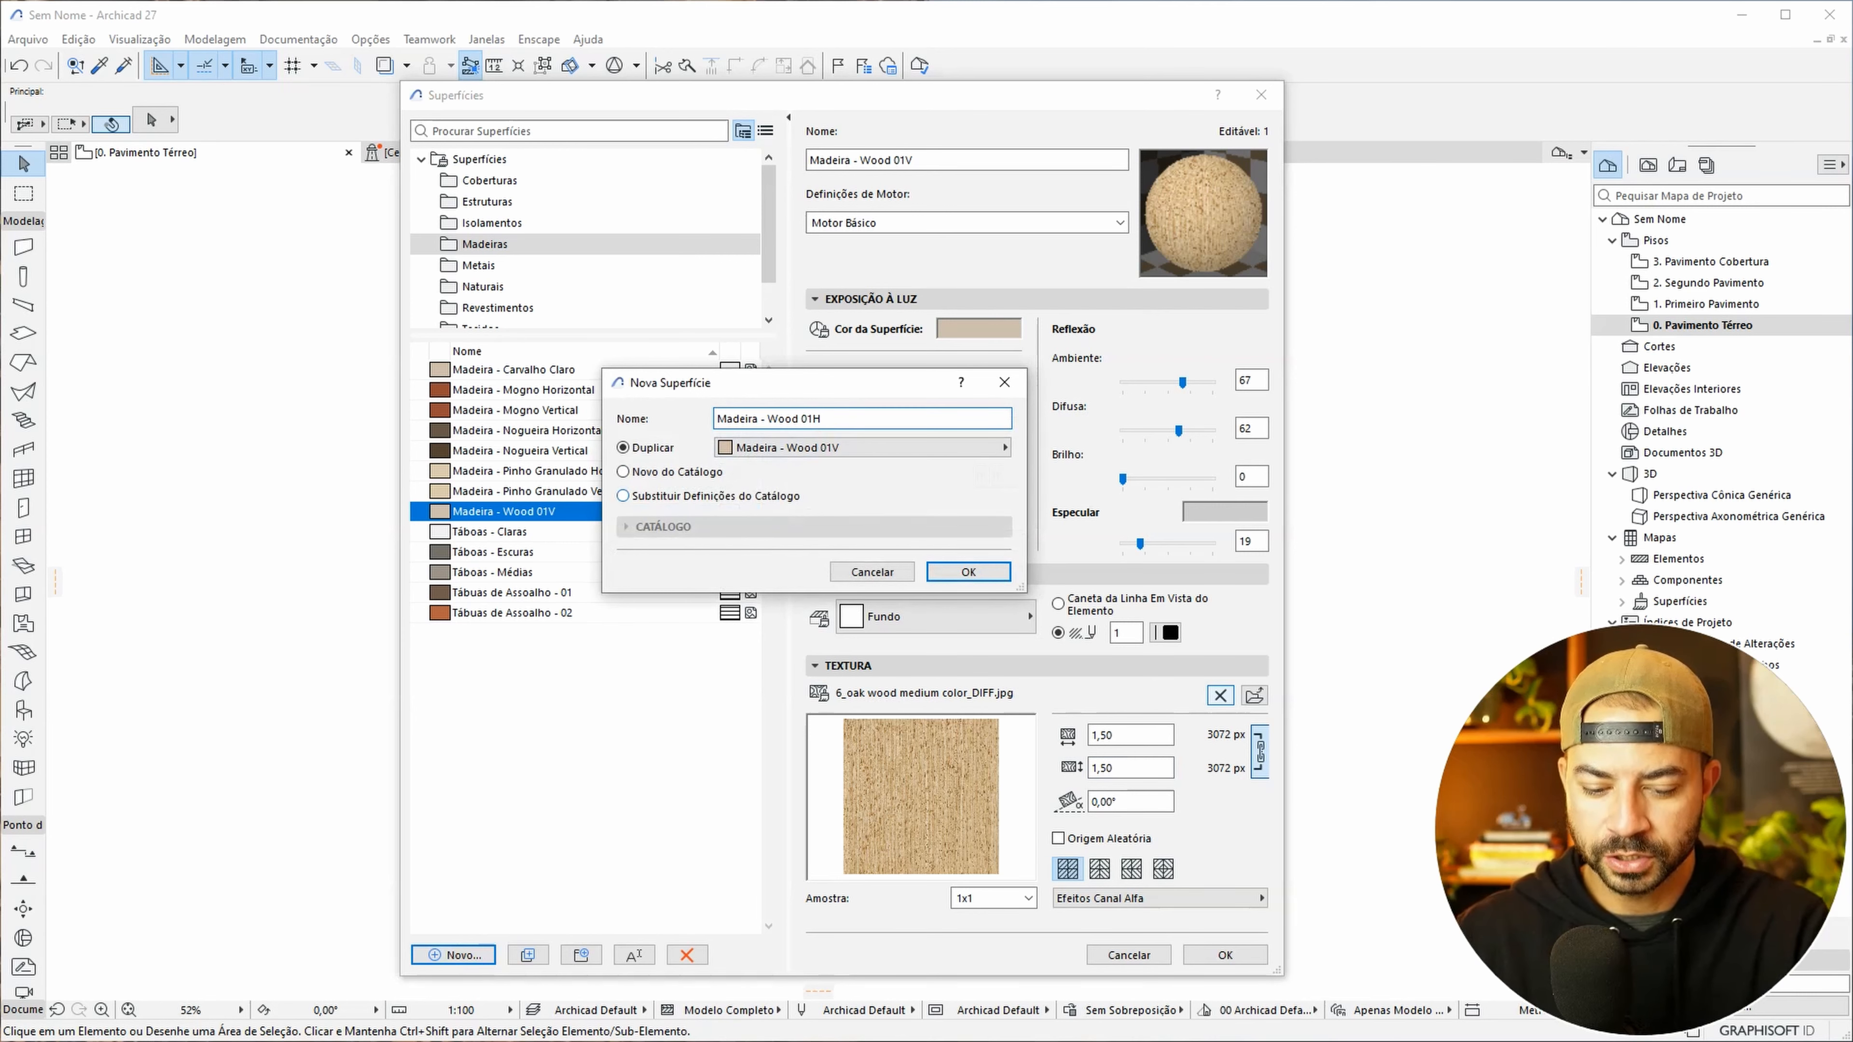
{"action": "left_click", "coordinate": [952, 584]}
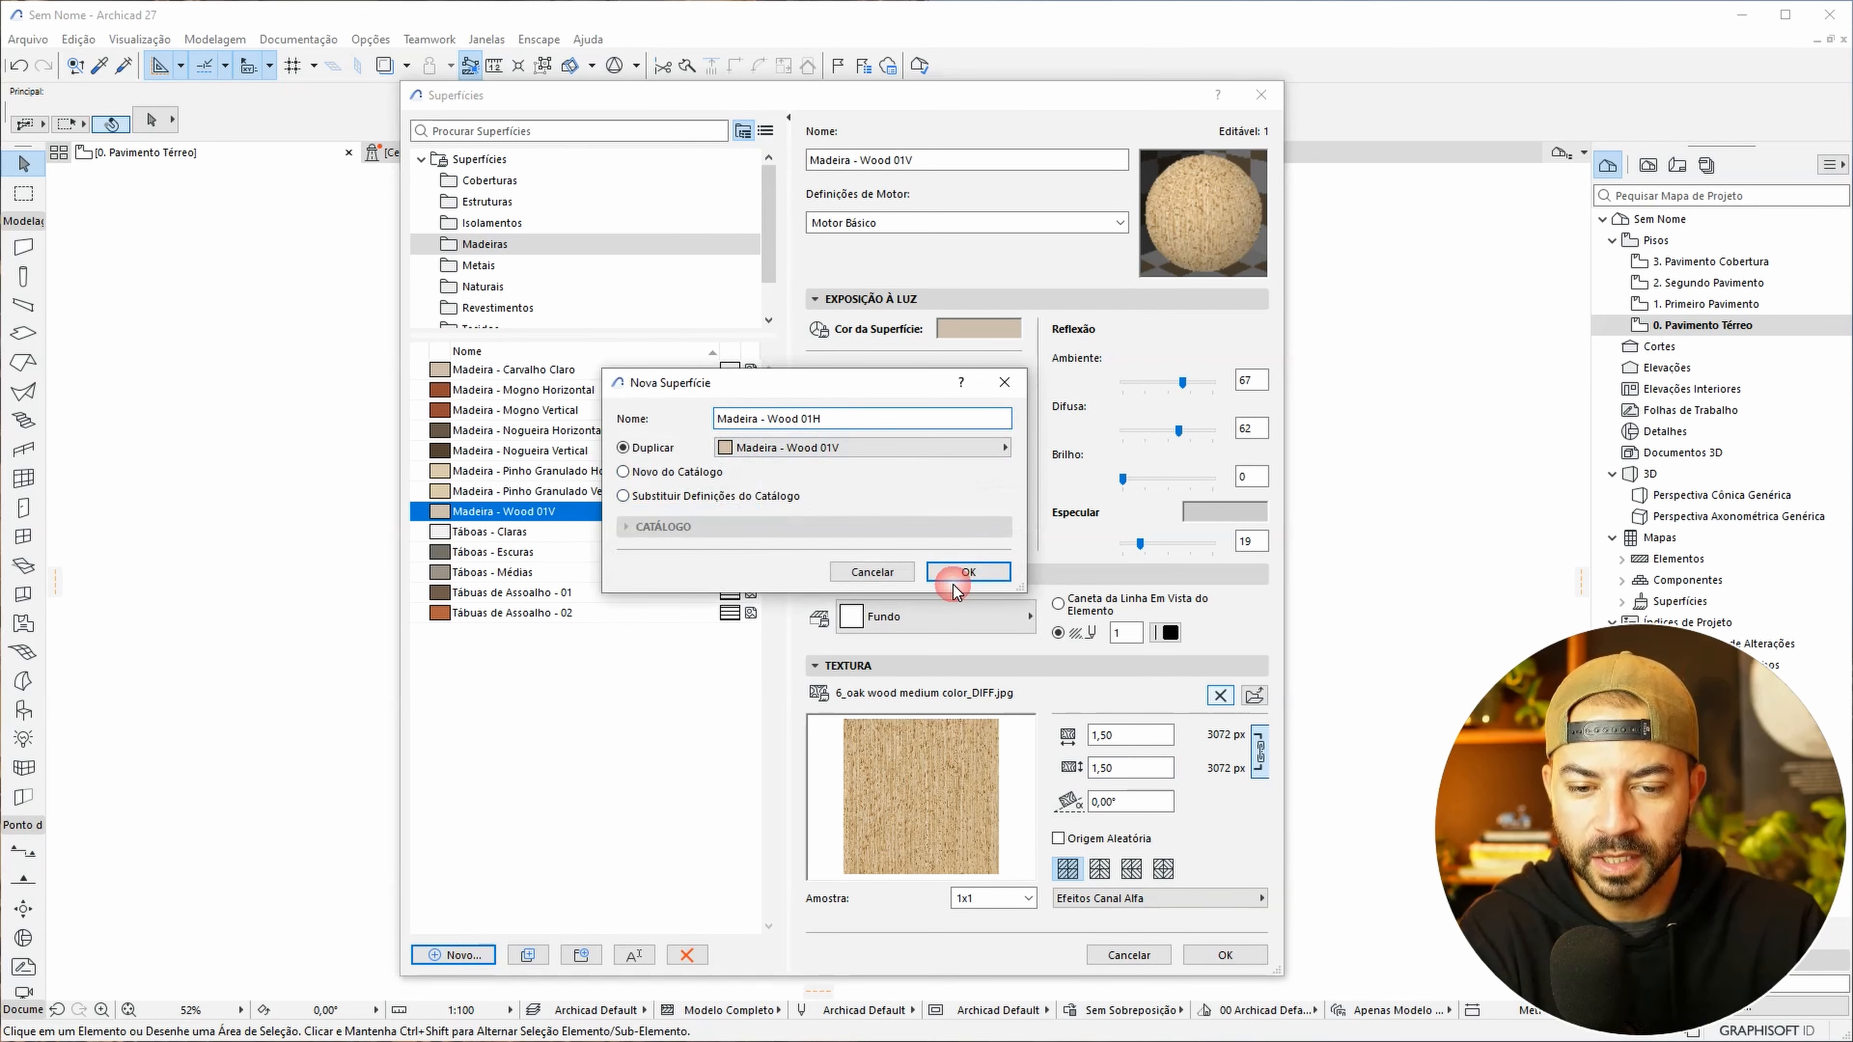
- Rotate the texture of Madeira - Wood 01H by 90° and accept the surface settings
{"action": "left_click", "coordinate": [1140, 797]}
{"action": "type", "text": "90"}
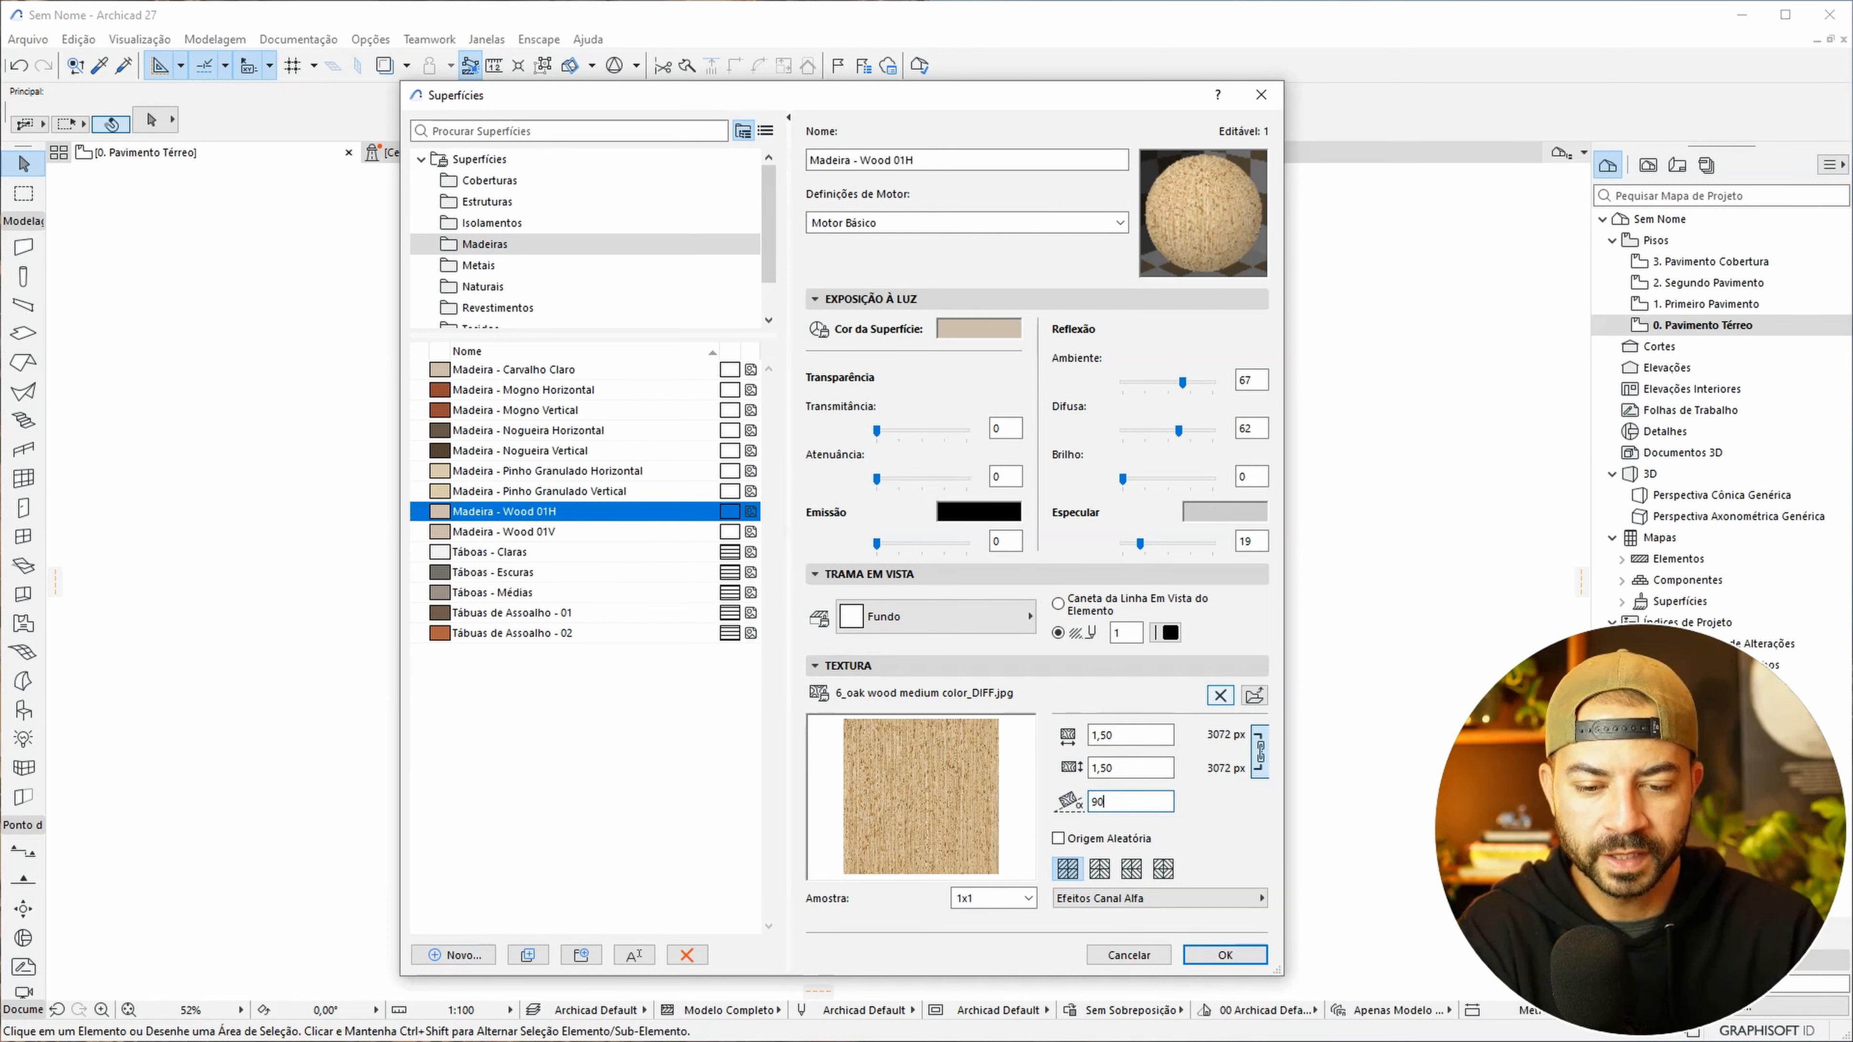
{"action": "key", "text": "Tab"}
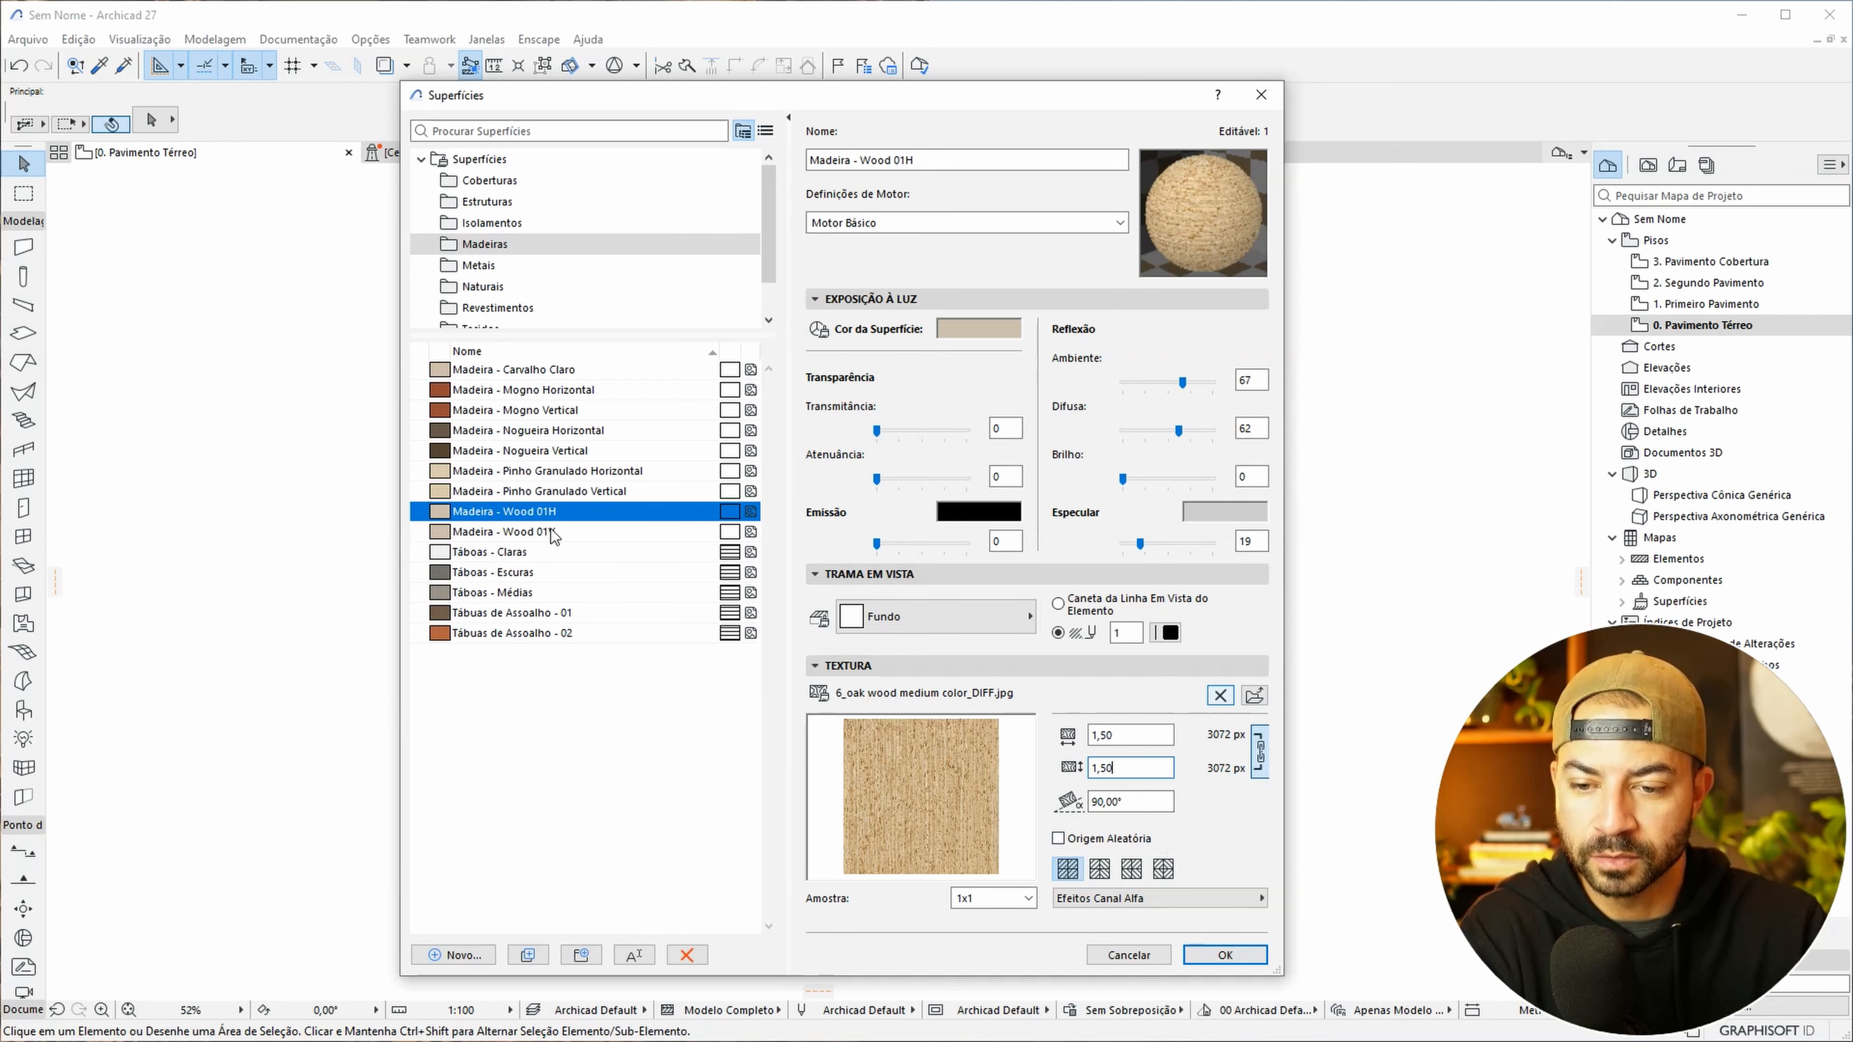
{"action": "left_click", "coordinate": [1202, 959]}
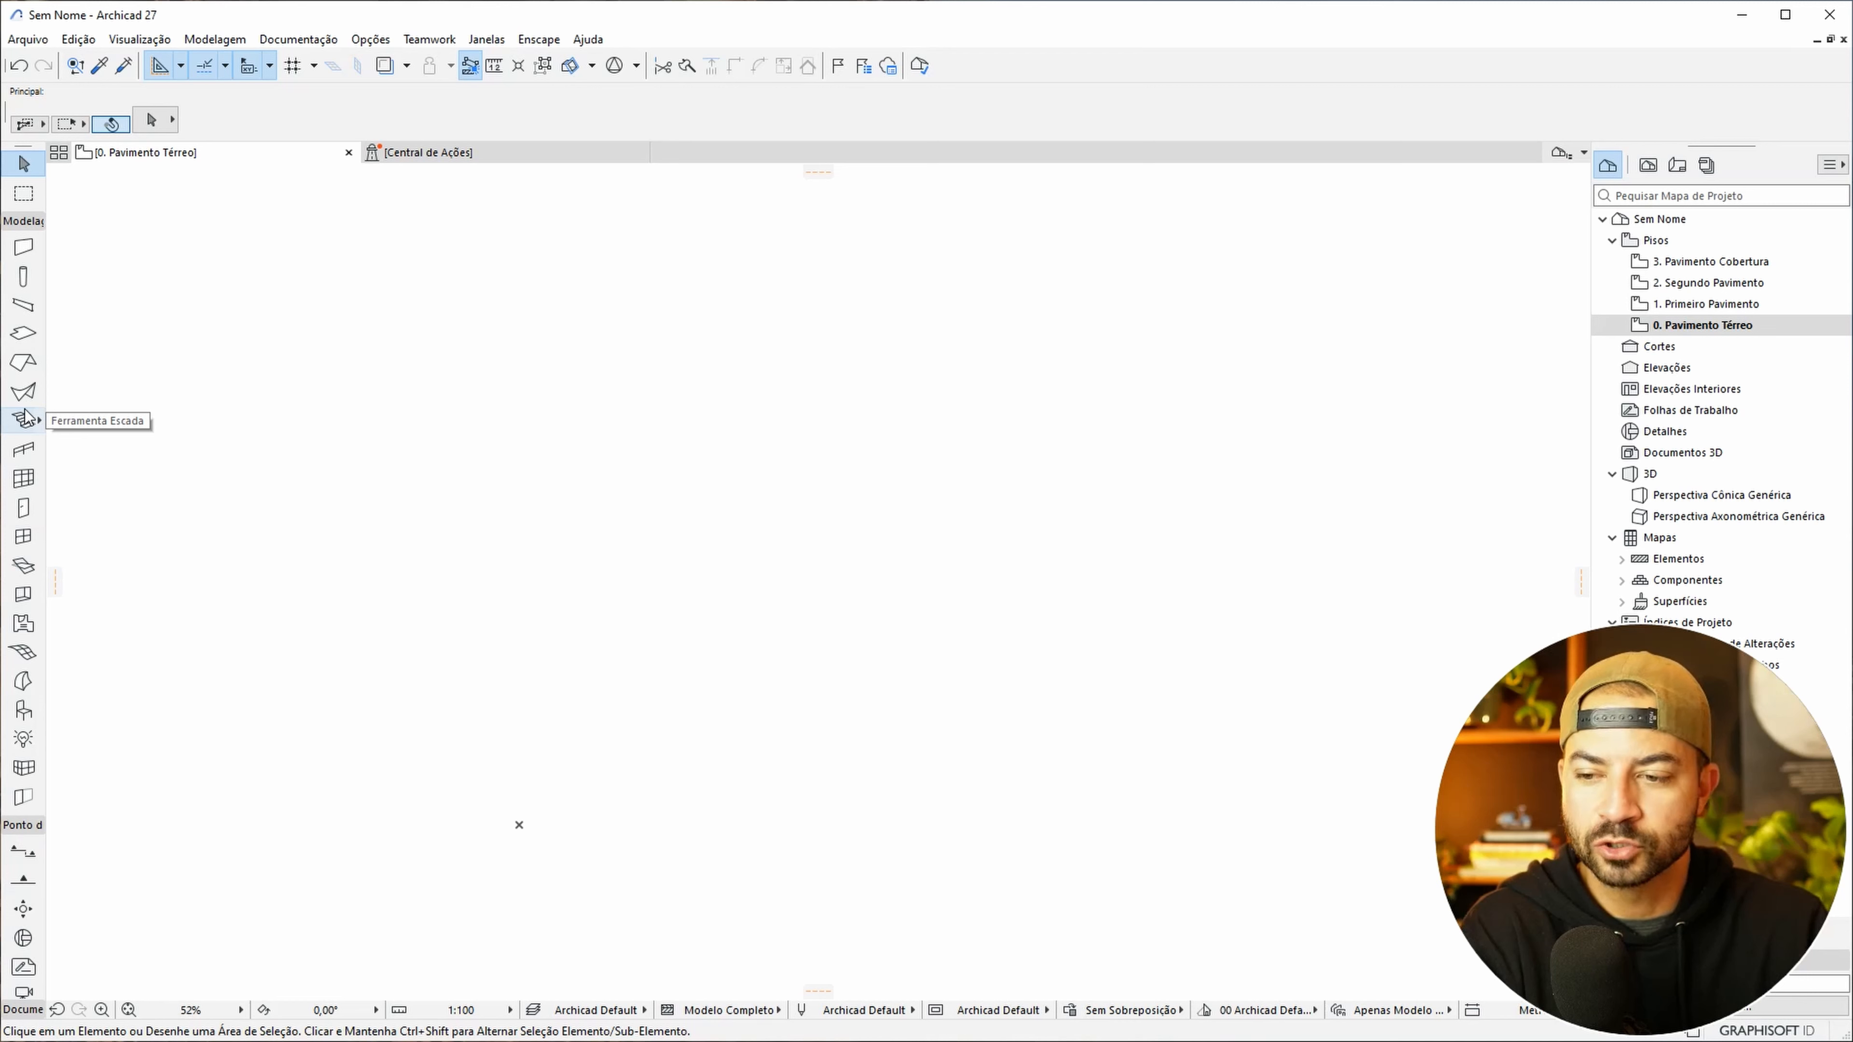
- In the default slab settings, choose the Madeira building material and set the thickness to 0,04
{"action": "double_click", "coordinate": [21, 336]}
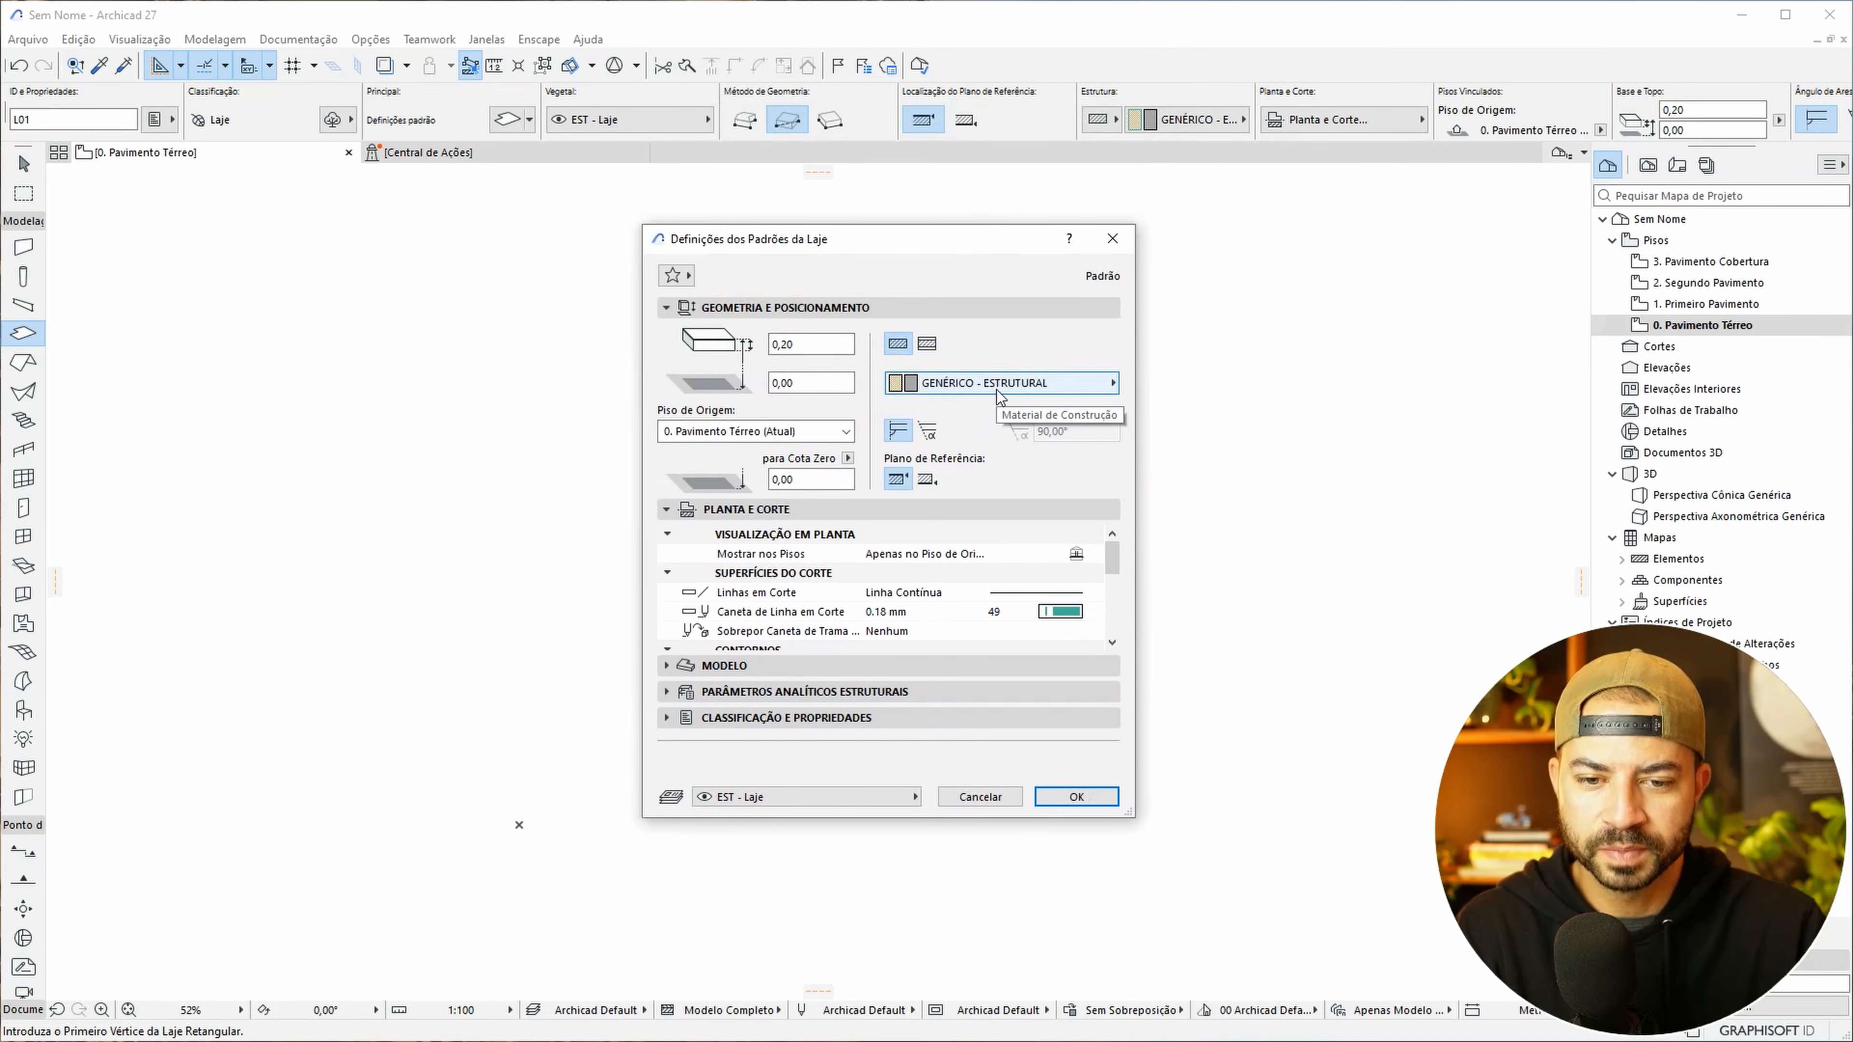
{"action": "left_click", "coordinate": [999, 384]}
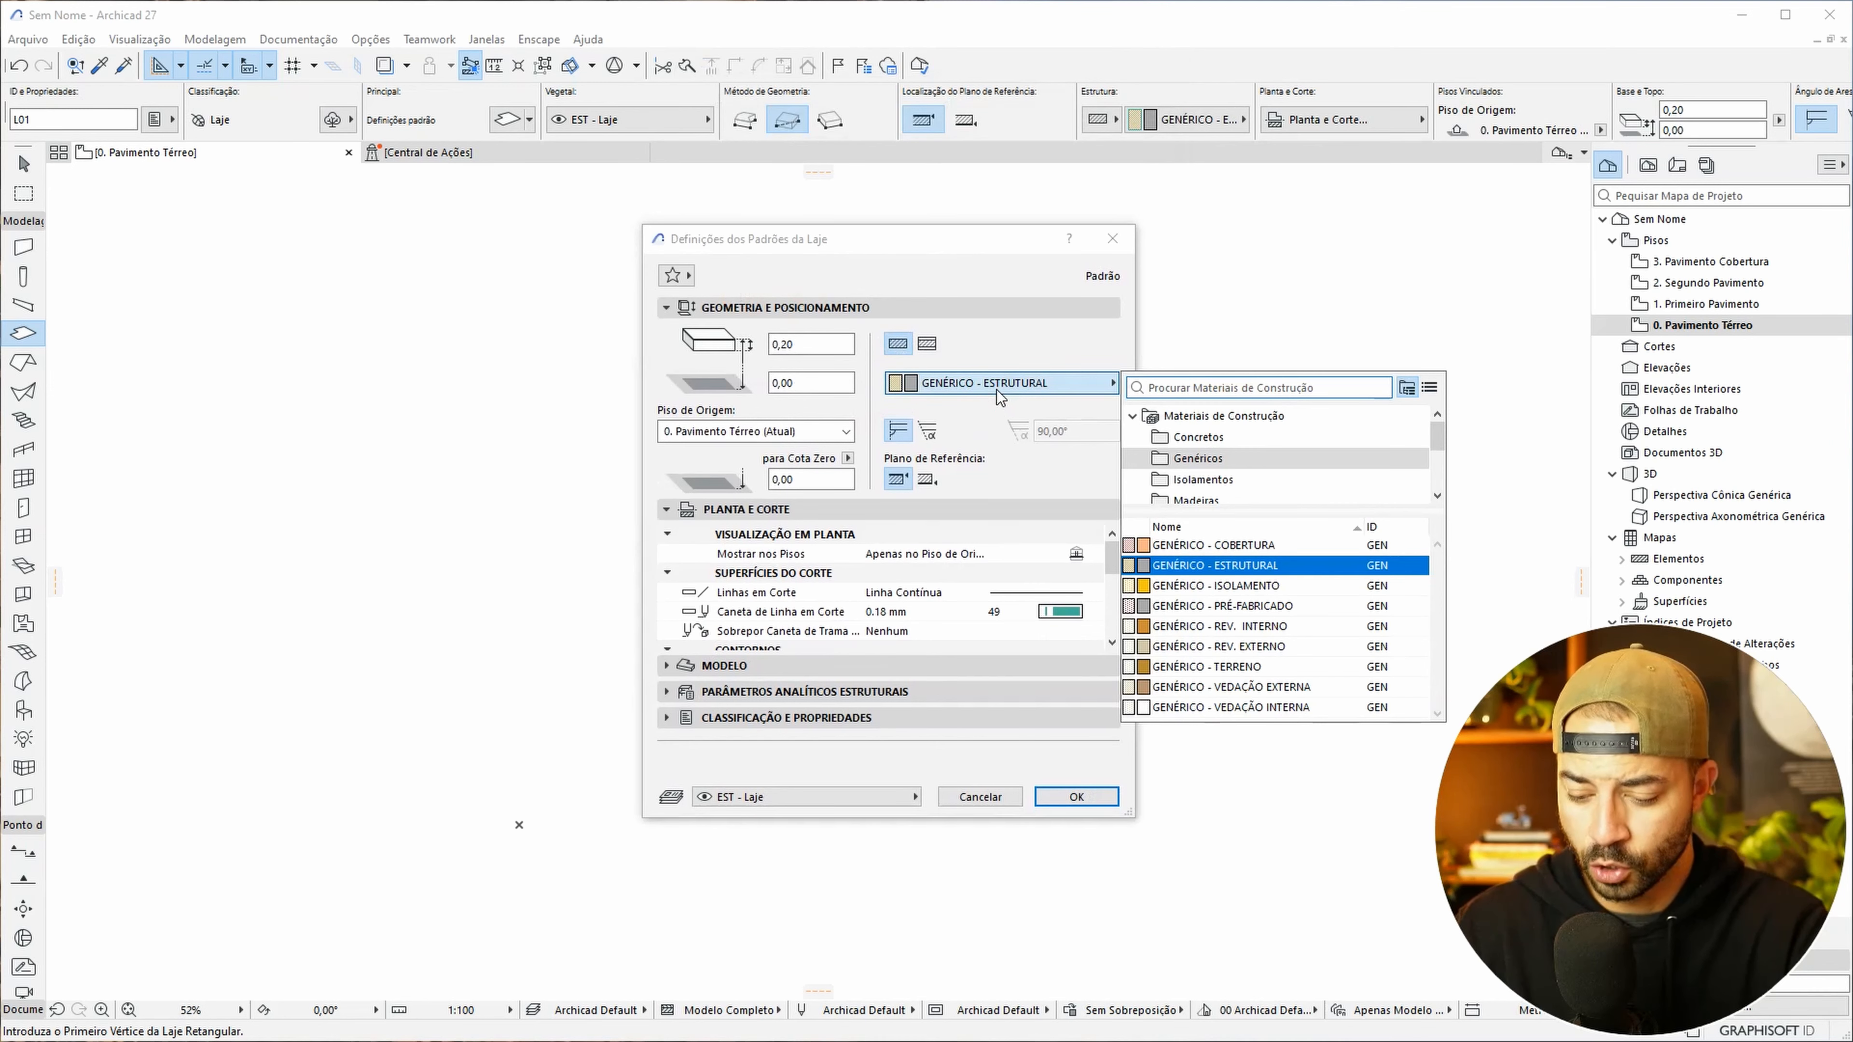
{"action": "type", "text": "madeira"}
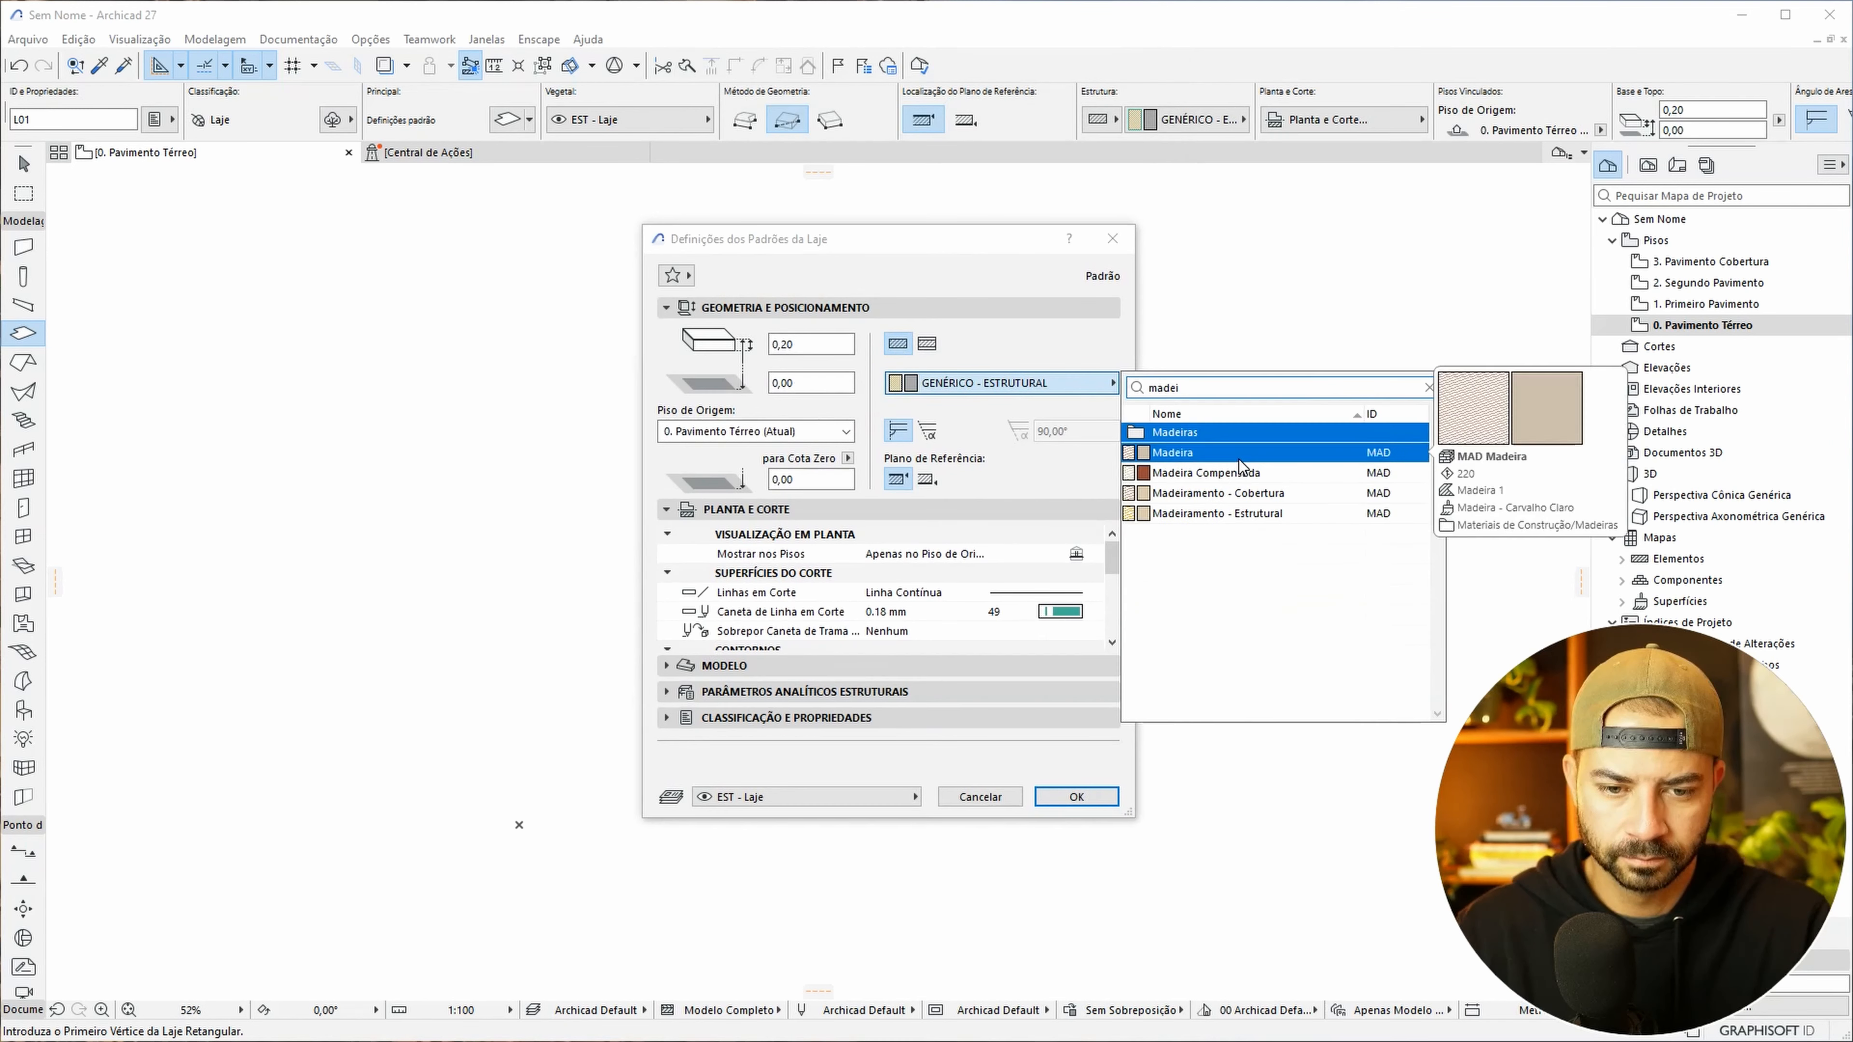
{"action": "left_click", "coordinate": [1242, 455]}
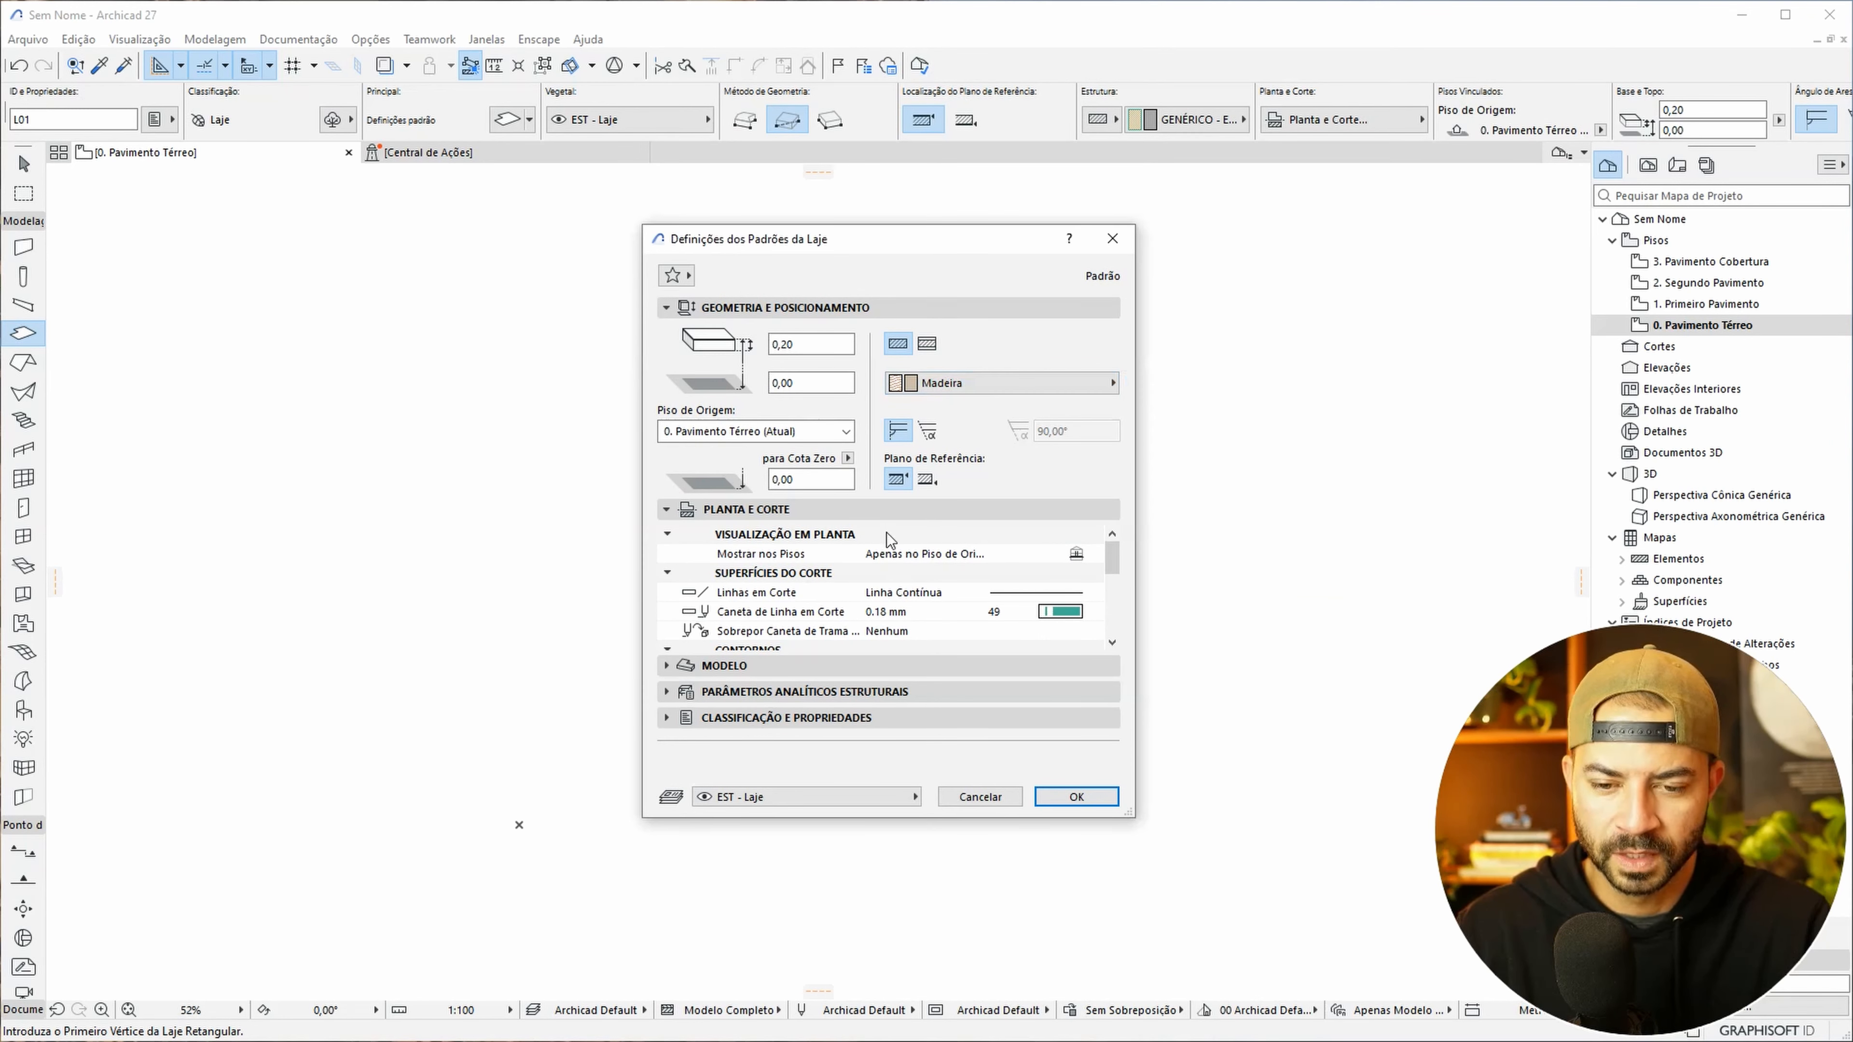
{"action": "left_click_drag", "start_coordinate": [813, 343], "coordinate": [704, 346]}
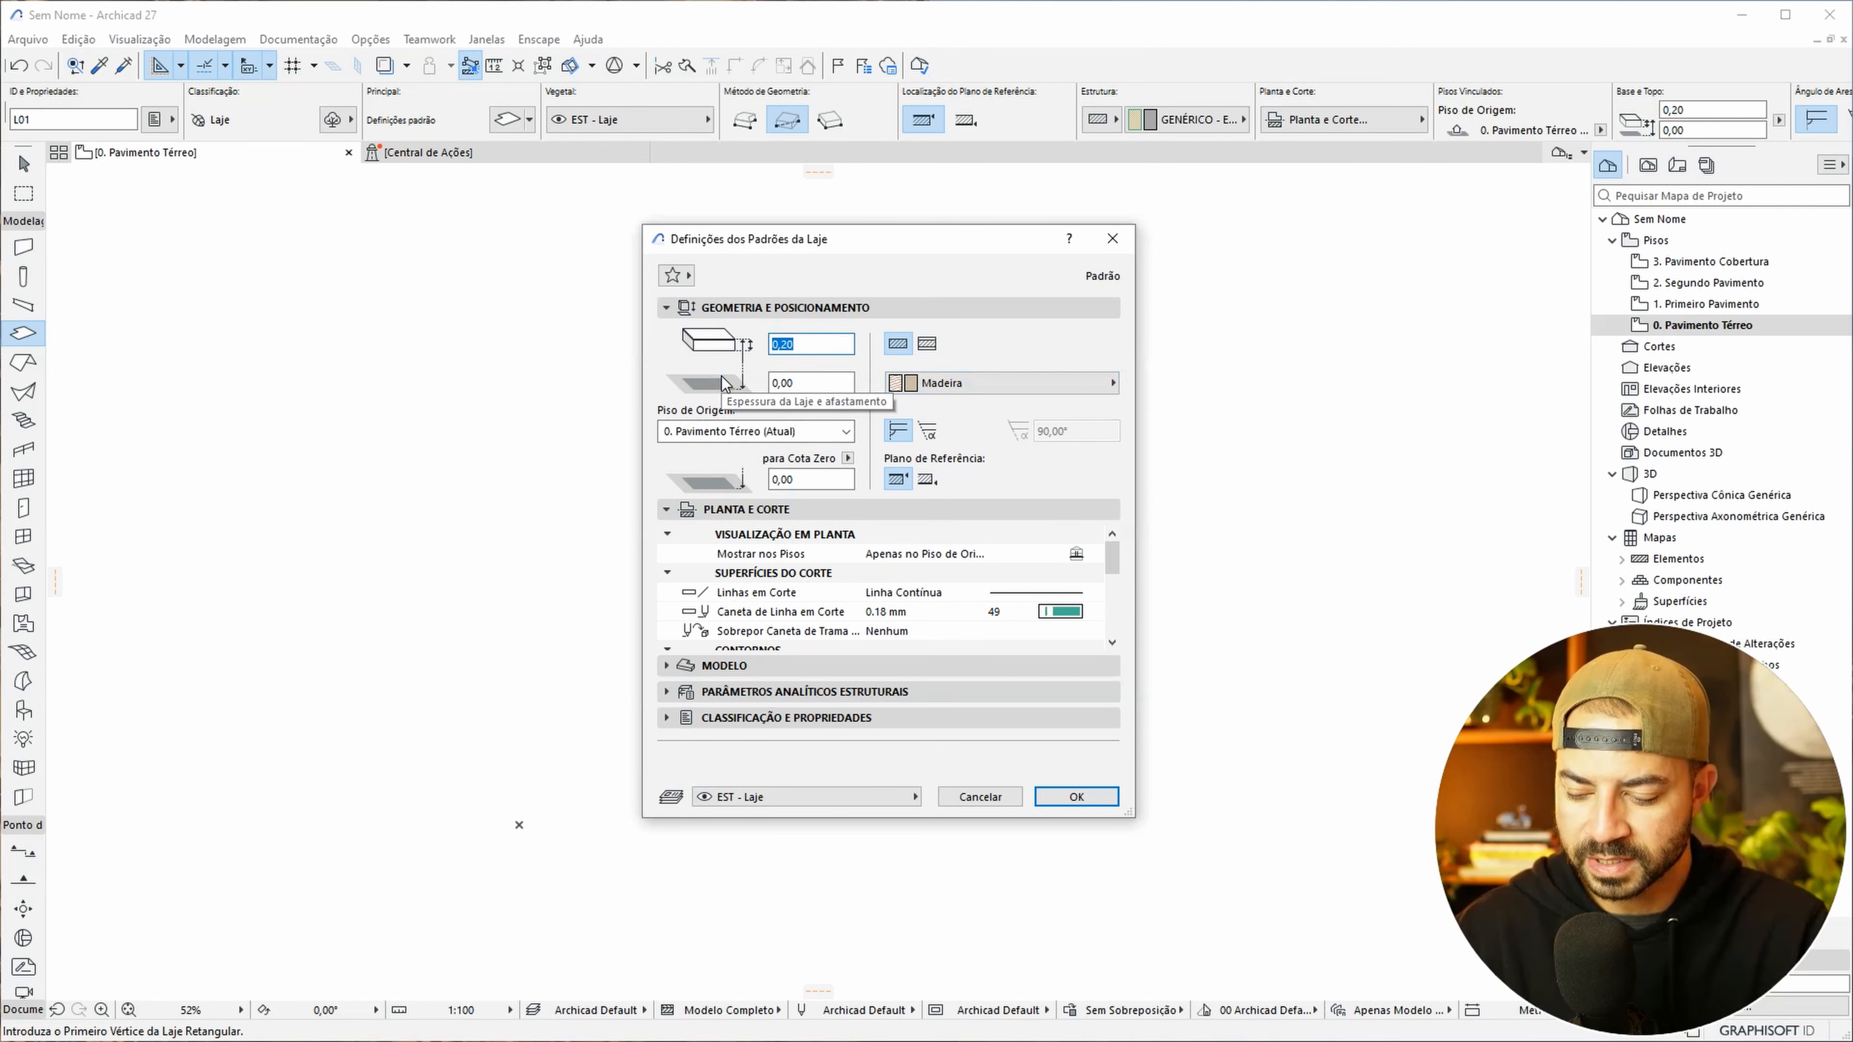
{"action": "type", "text": "0,04"}
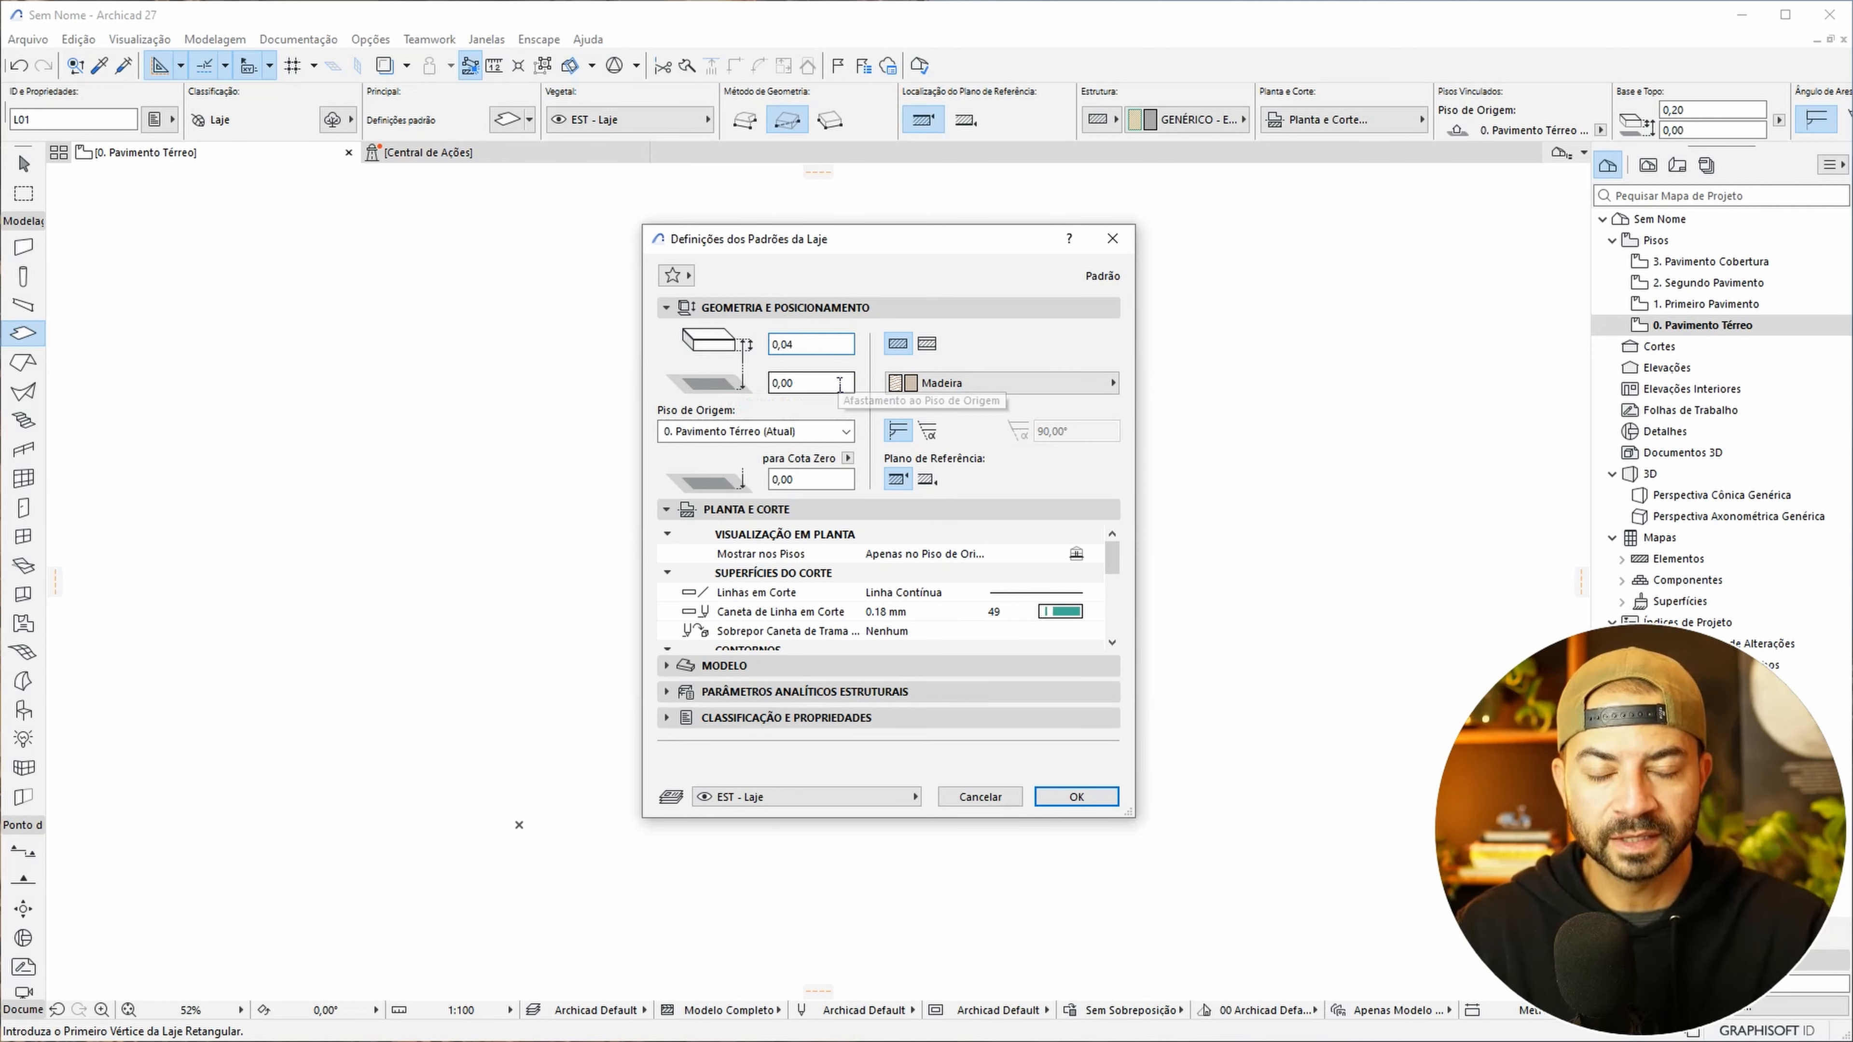
- Assign the slab defaults to the ARQ - Eletrodoméstico & Mobiliário layer and accept the settings
{"action": "left_click", "coordinate": [822, 796]}
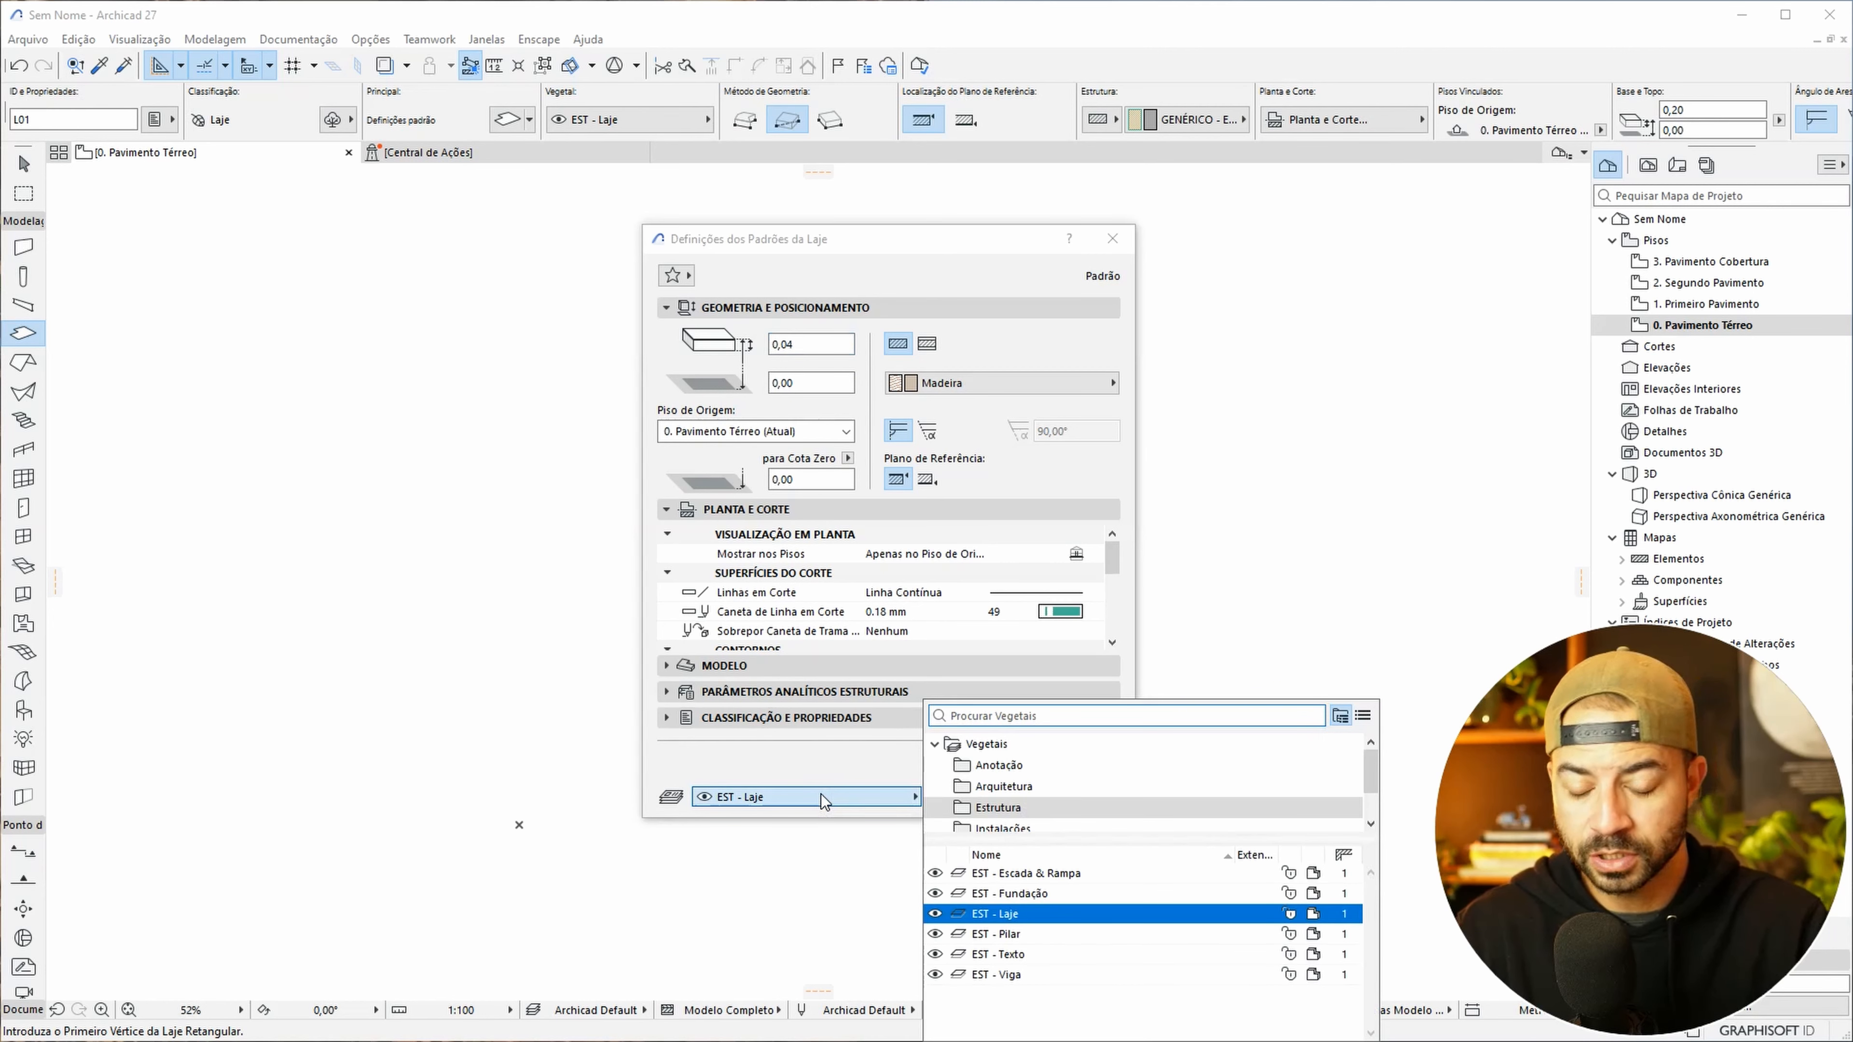
{"action": "type", "text": "mob"}
{"action": "key", "text": "Return"}
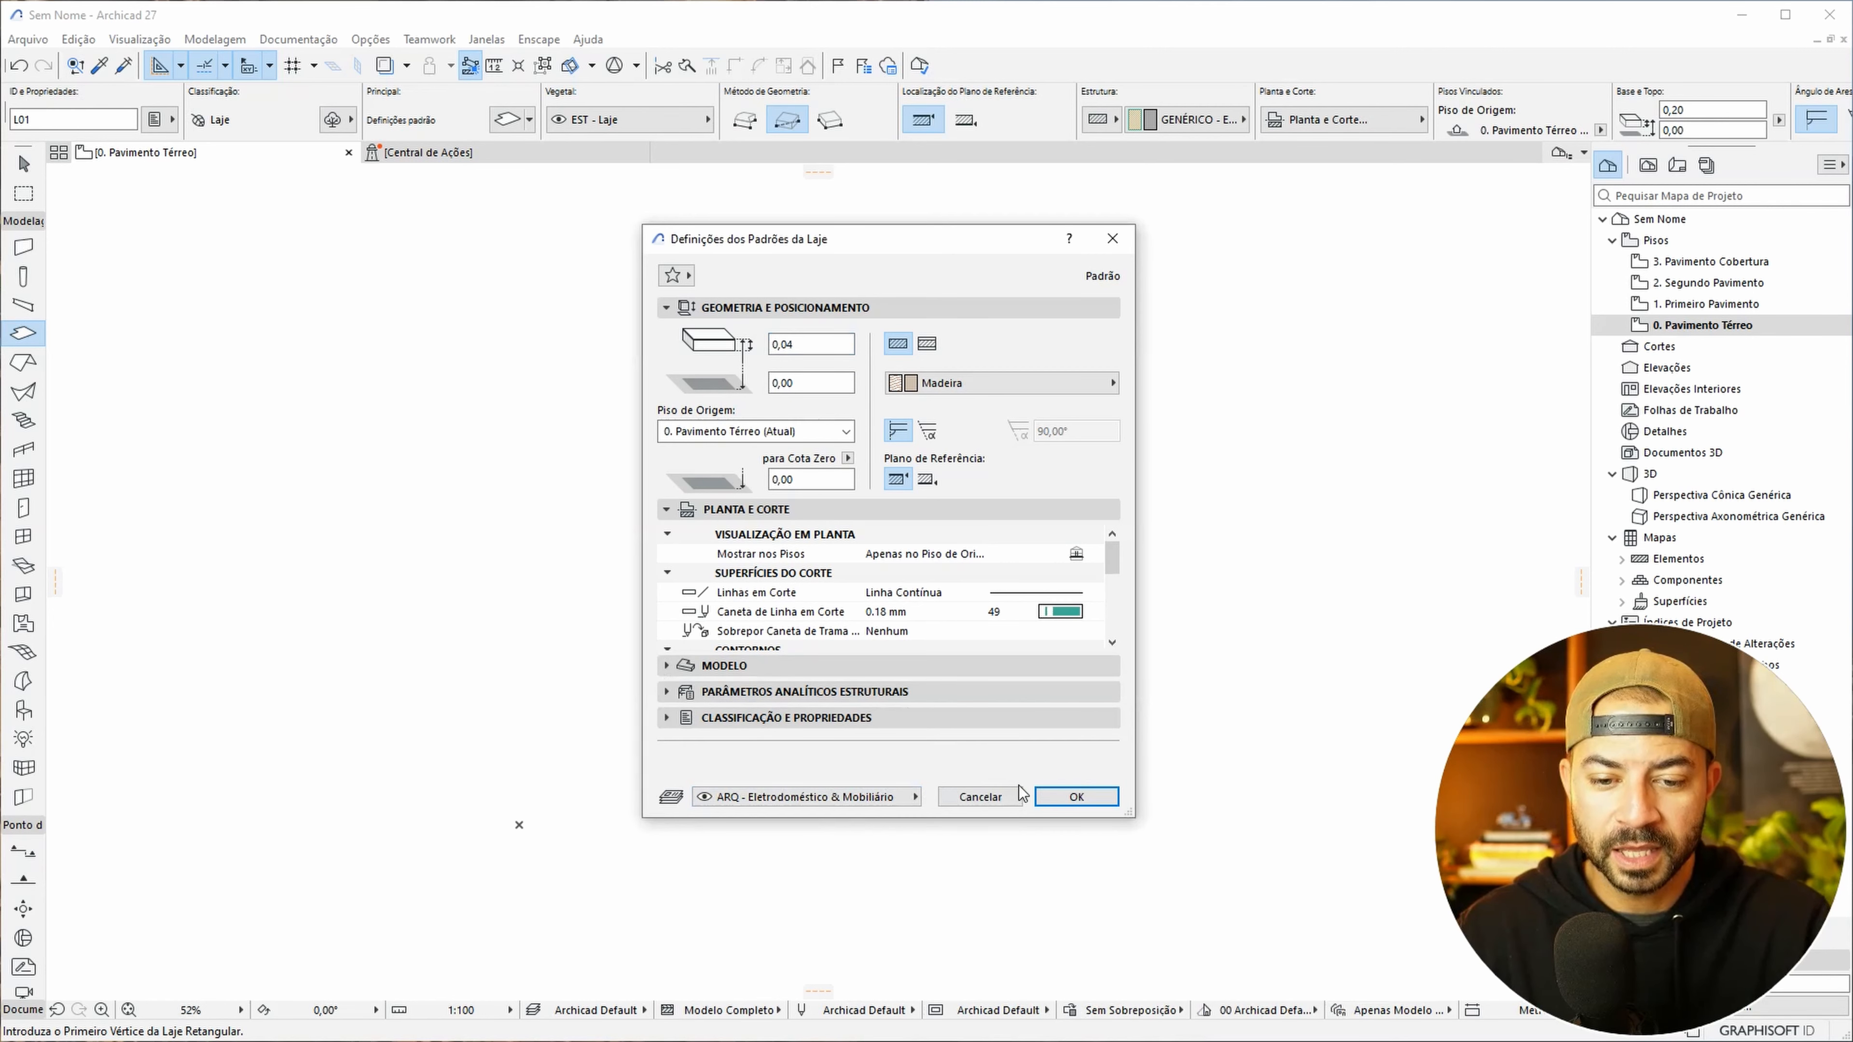
{"action": "left_click", "coordinate": [1076, 797]}
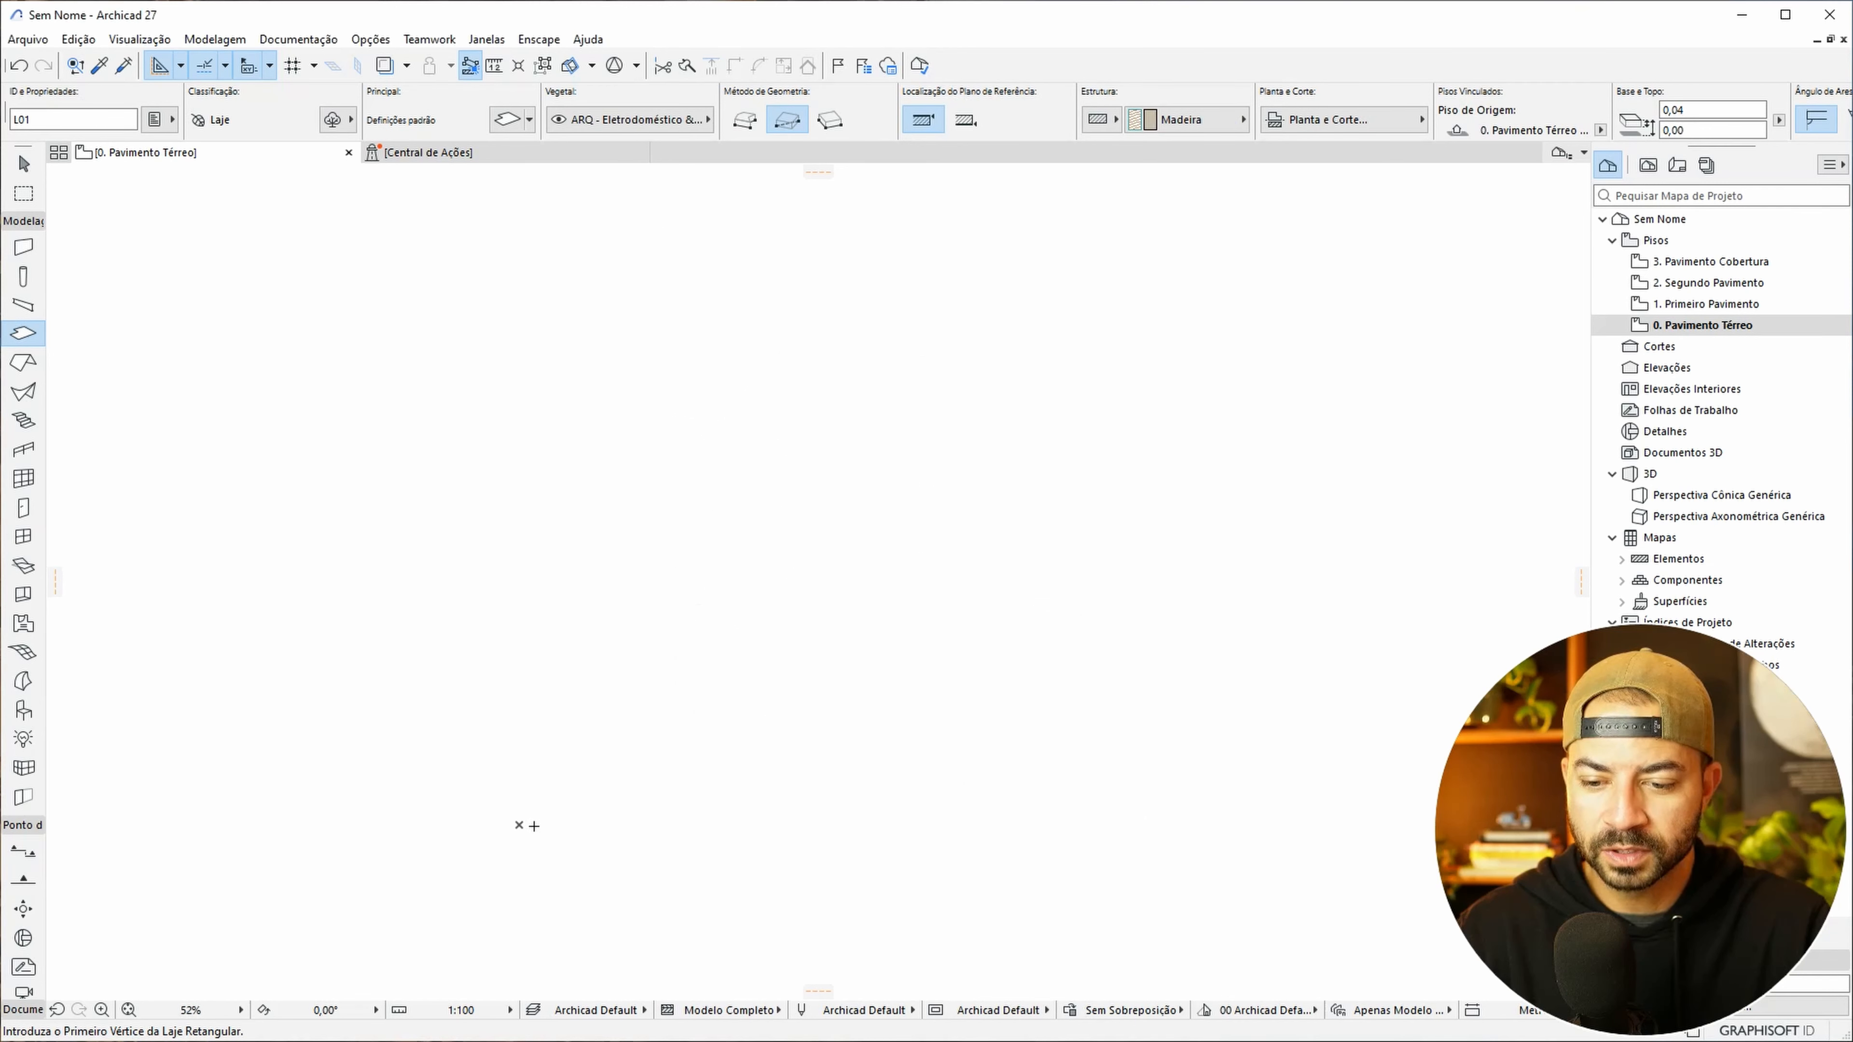
- Draw a rectangular slab 1,80 long horizontally, starting at the project origin on the ground-floor plan
{"action": "left_click", "coordinate": [518, 824]}
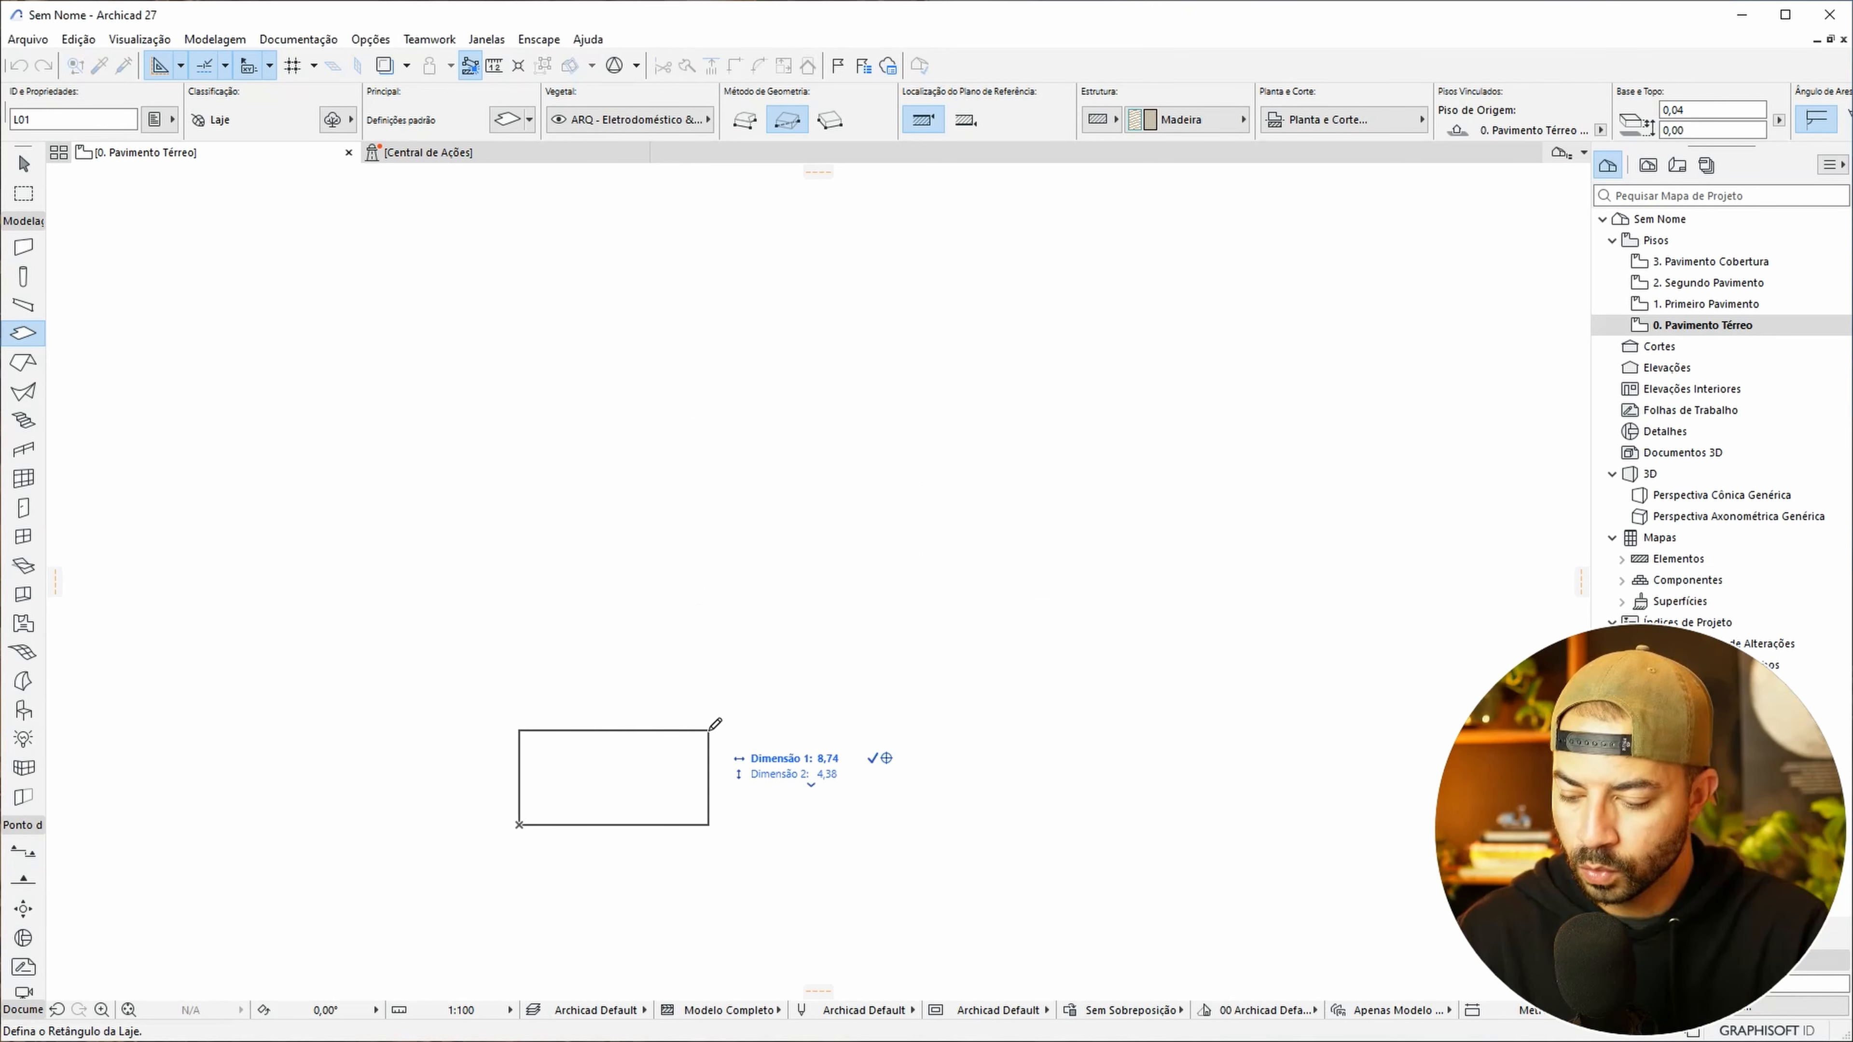
{"action": "type", "text": "1,80"}
{"action": "key", "text": "Tab"}
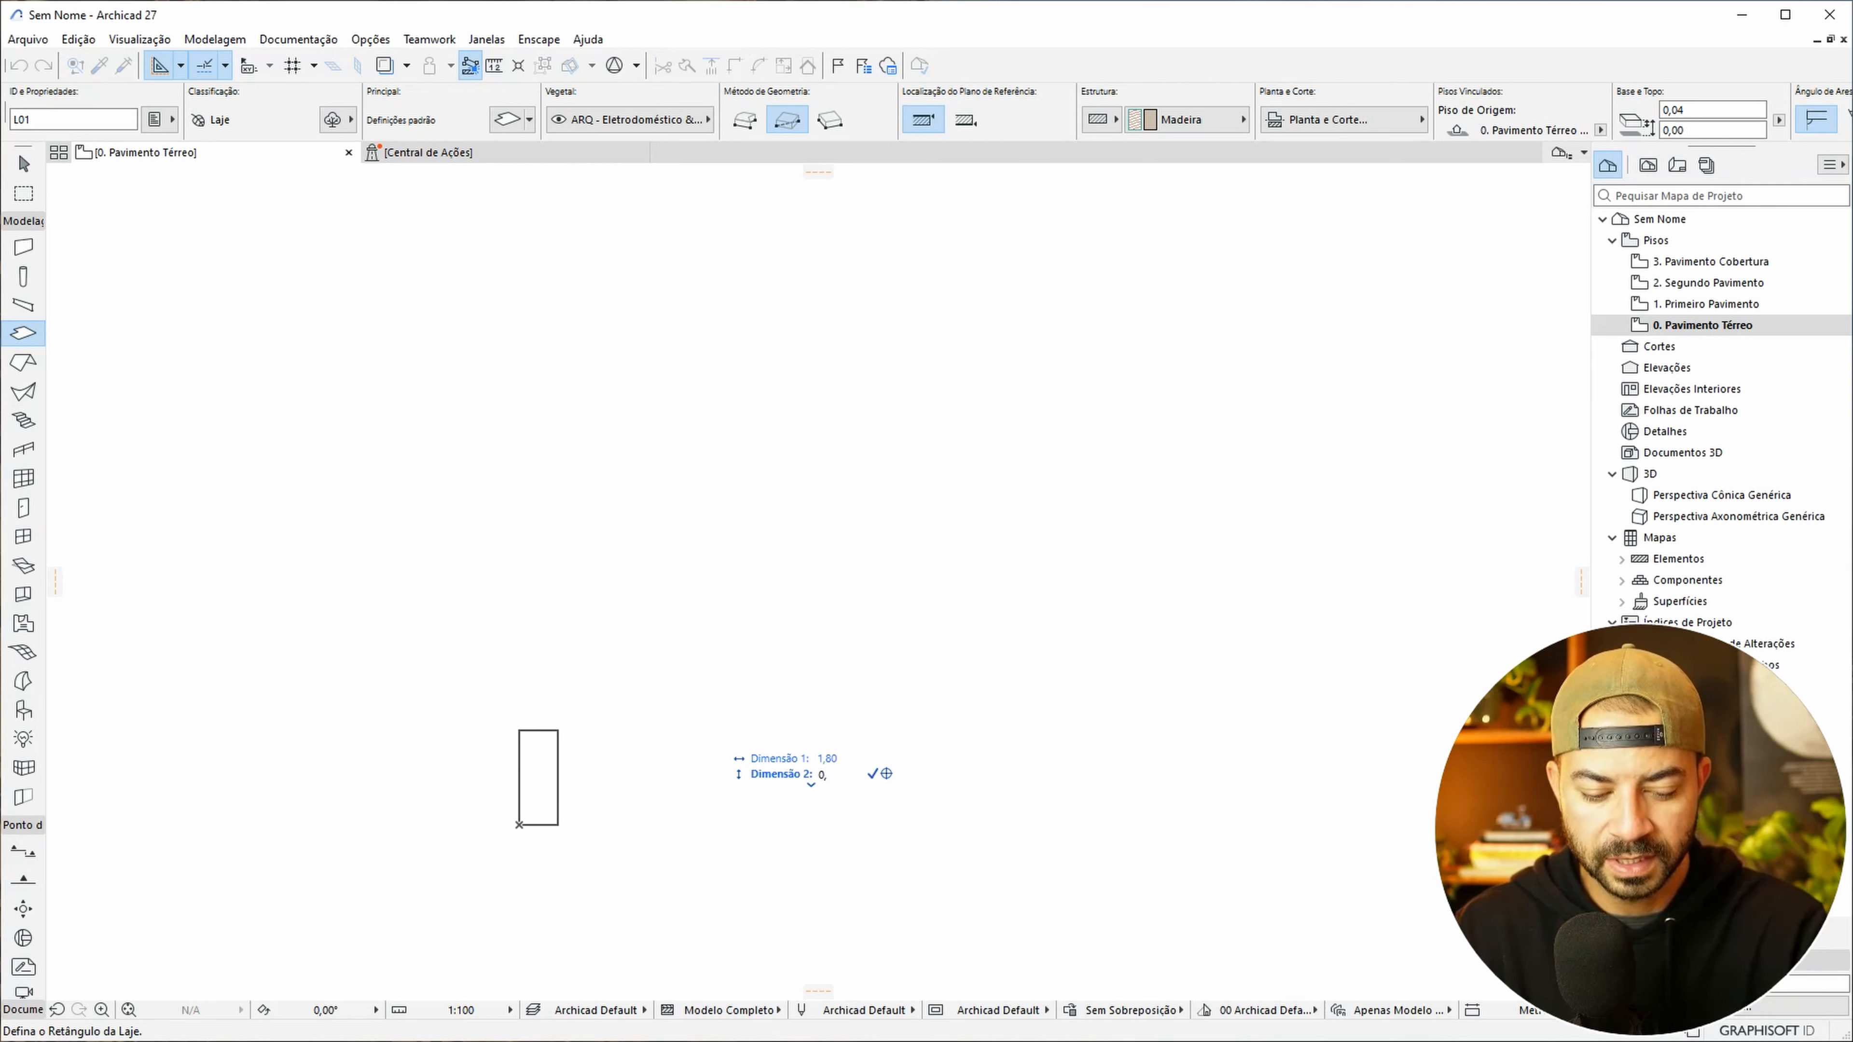
{"action": "key", "text": "Return"}
- Show the selected slab in 3D, fit it to the view and examine its wood texture
{"action": "scroll", "coordinate": [621, 817], "scroll_direction": "up", "scroll_amount": 10}
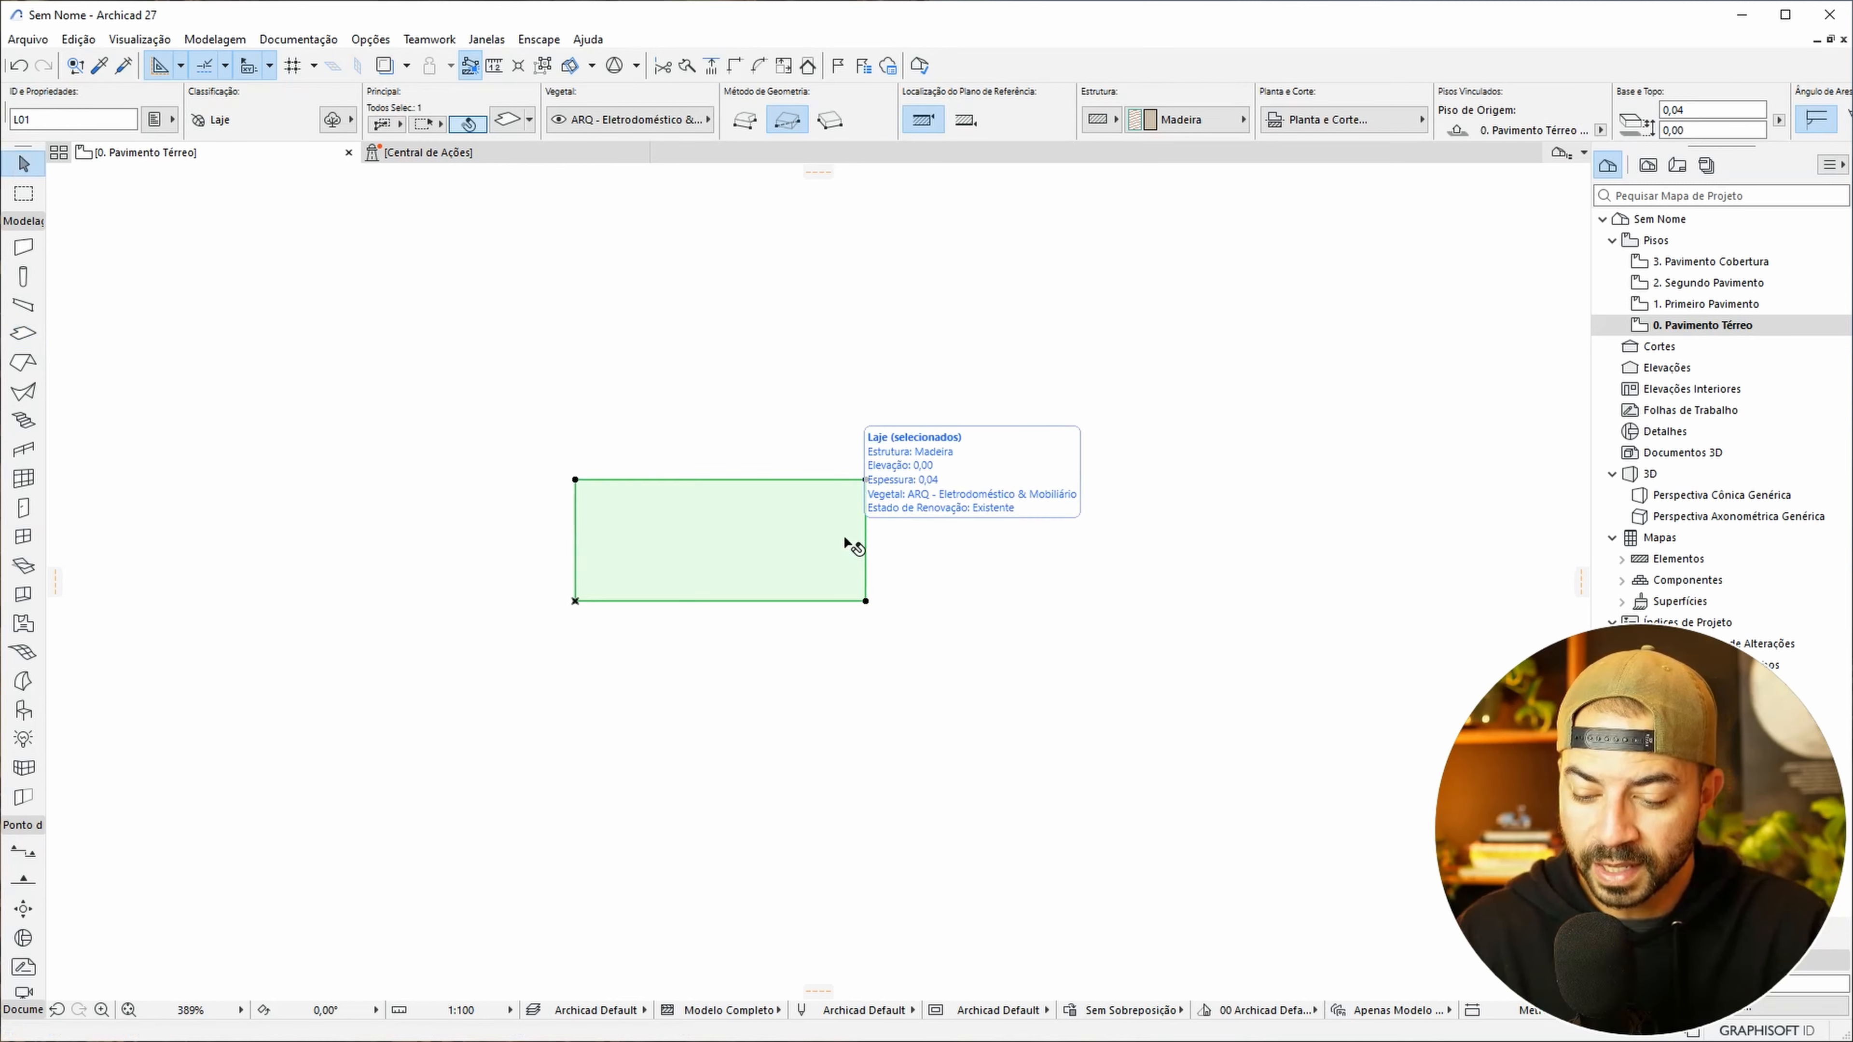
{"action": "key", "text": "F5"}
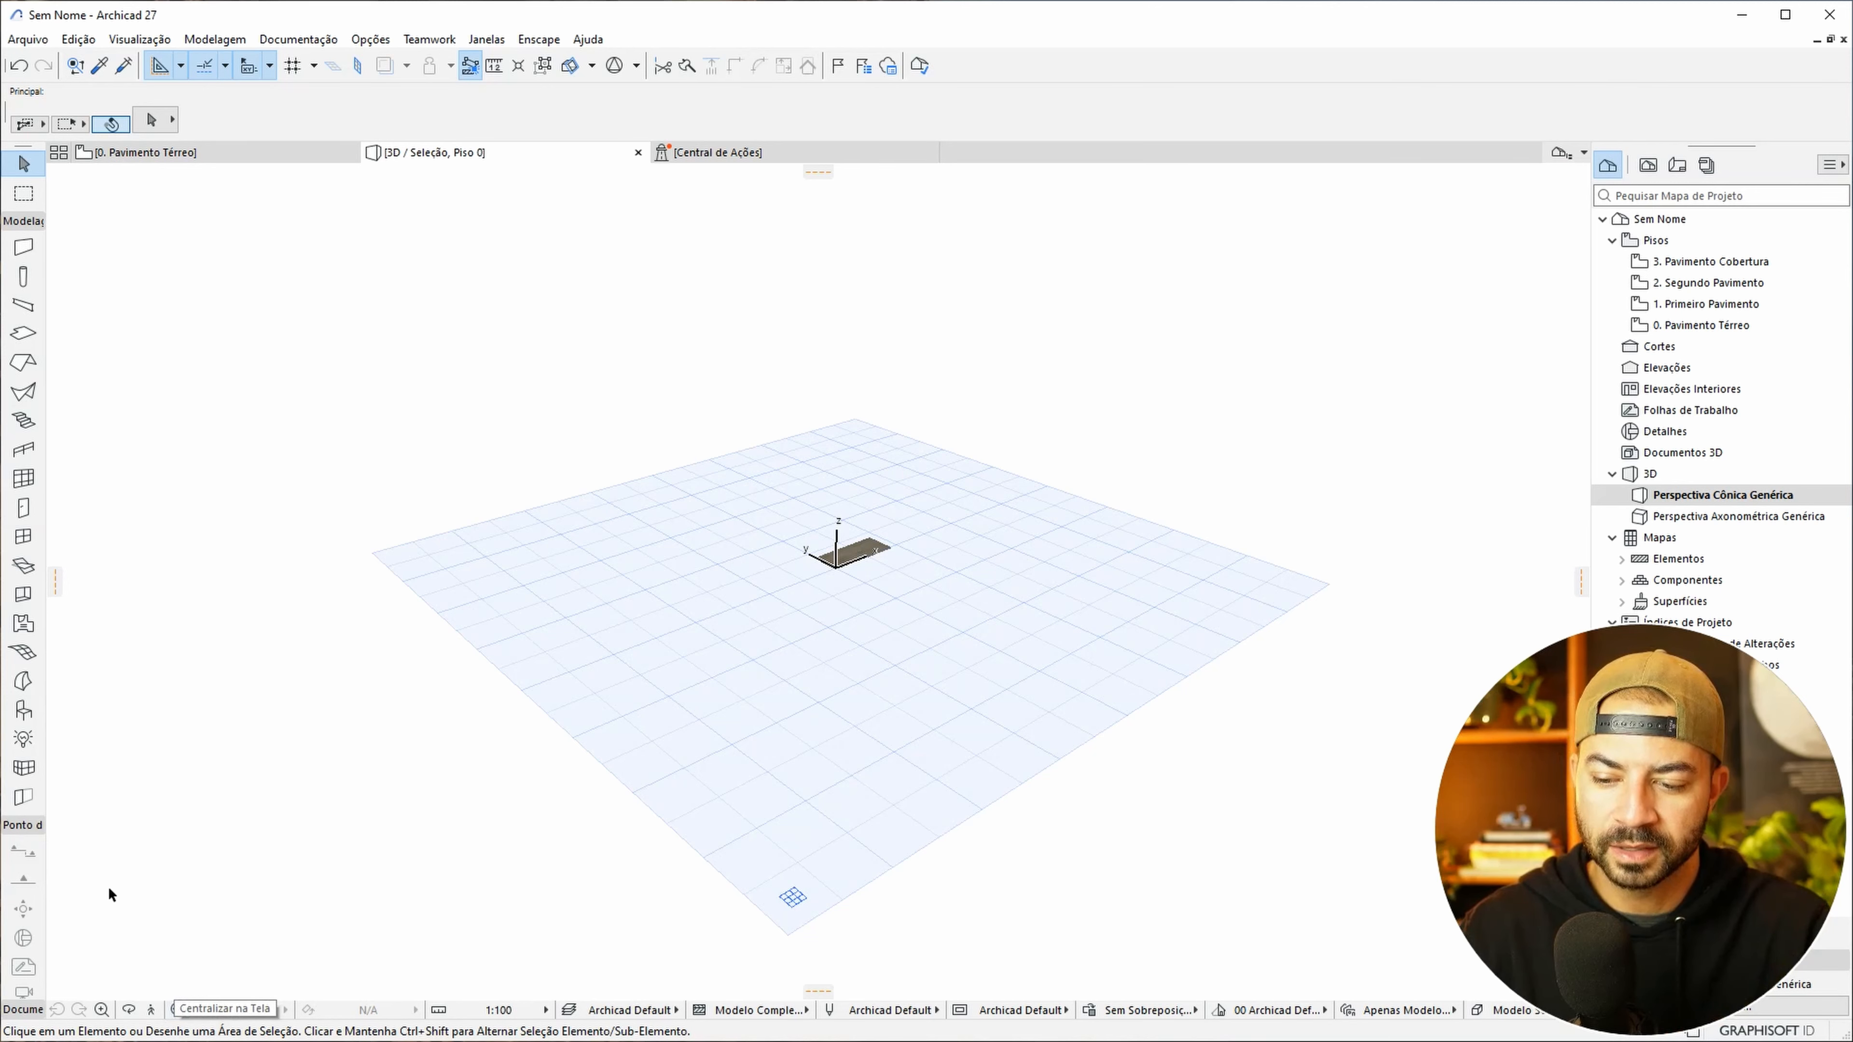
{"action": "left_click", "coordinate": [178, 1009]}
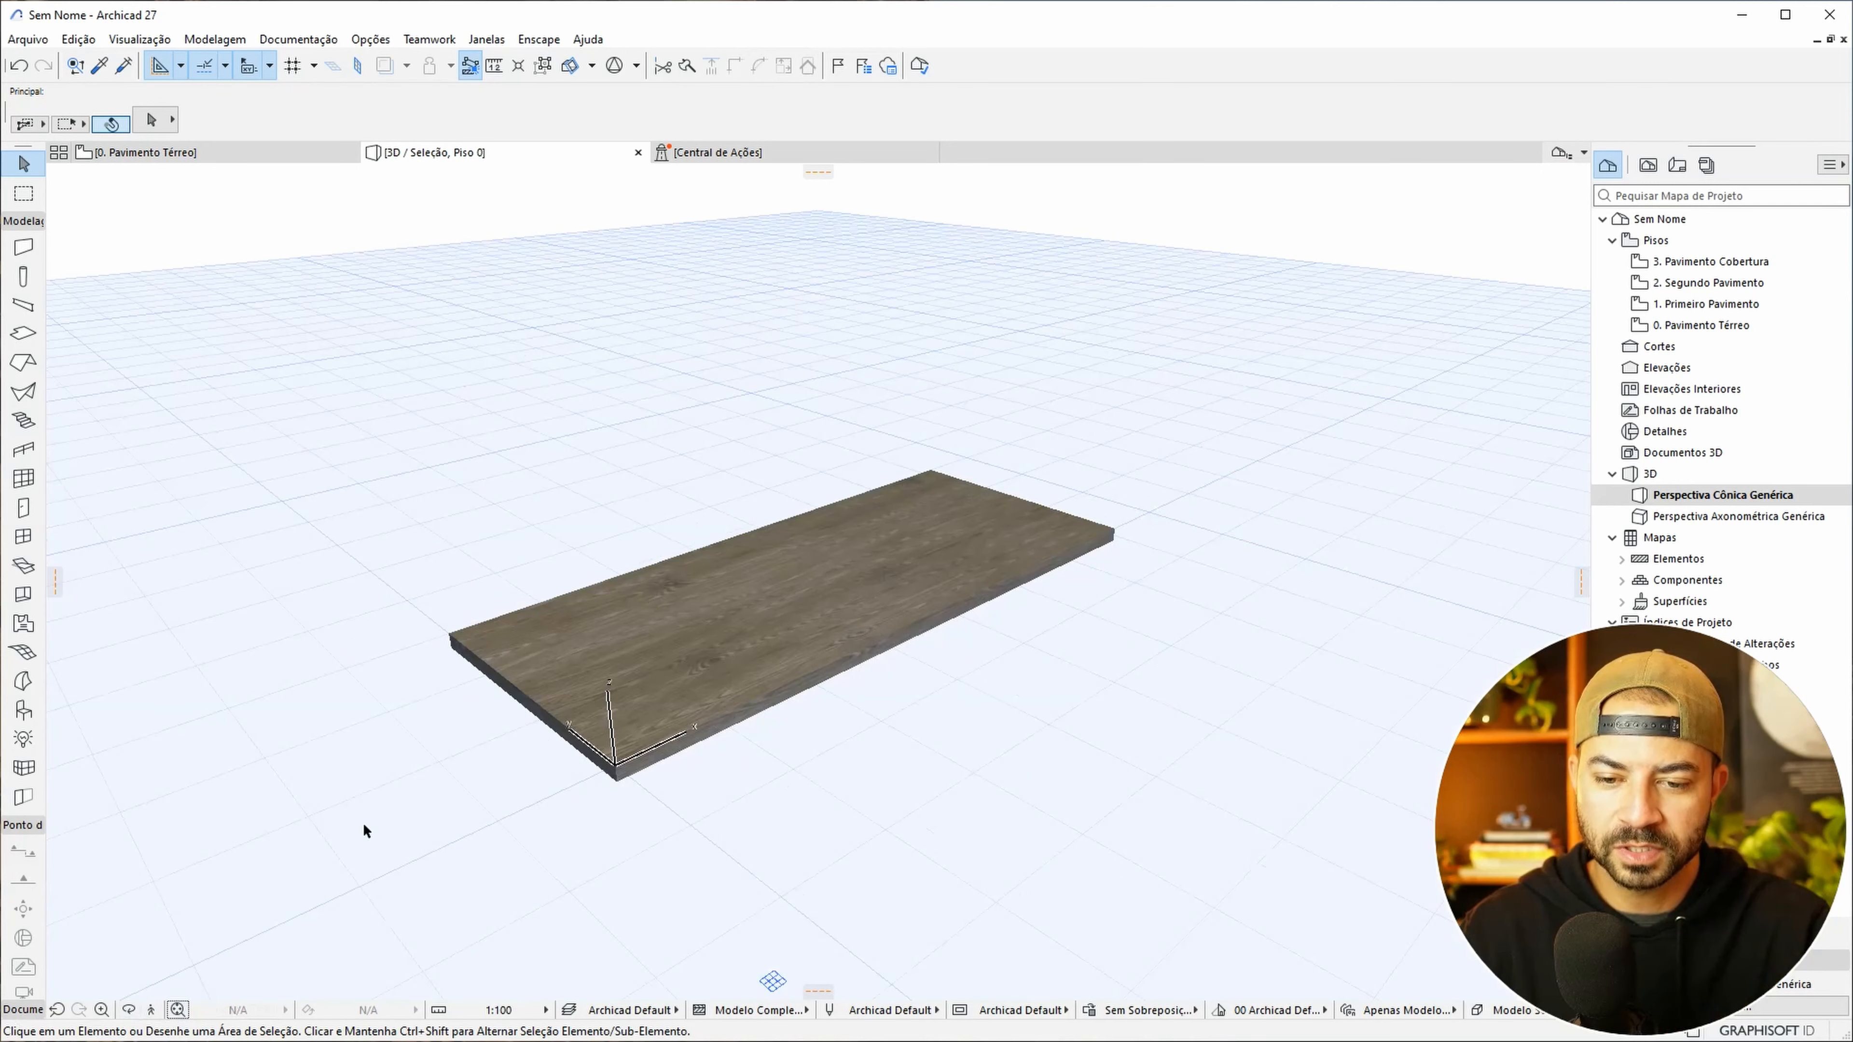
{"action": "scroll", "coordinate": [602, 770], "scroll_direction": "up", "scroll_amount": 5}
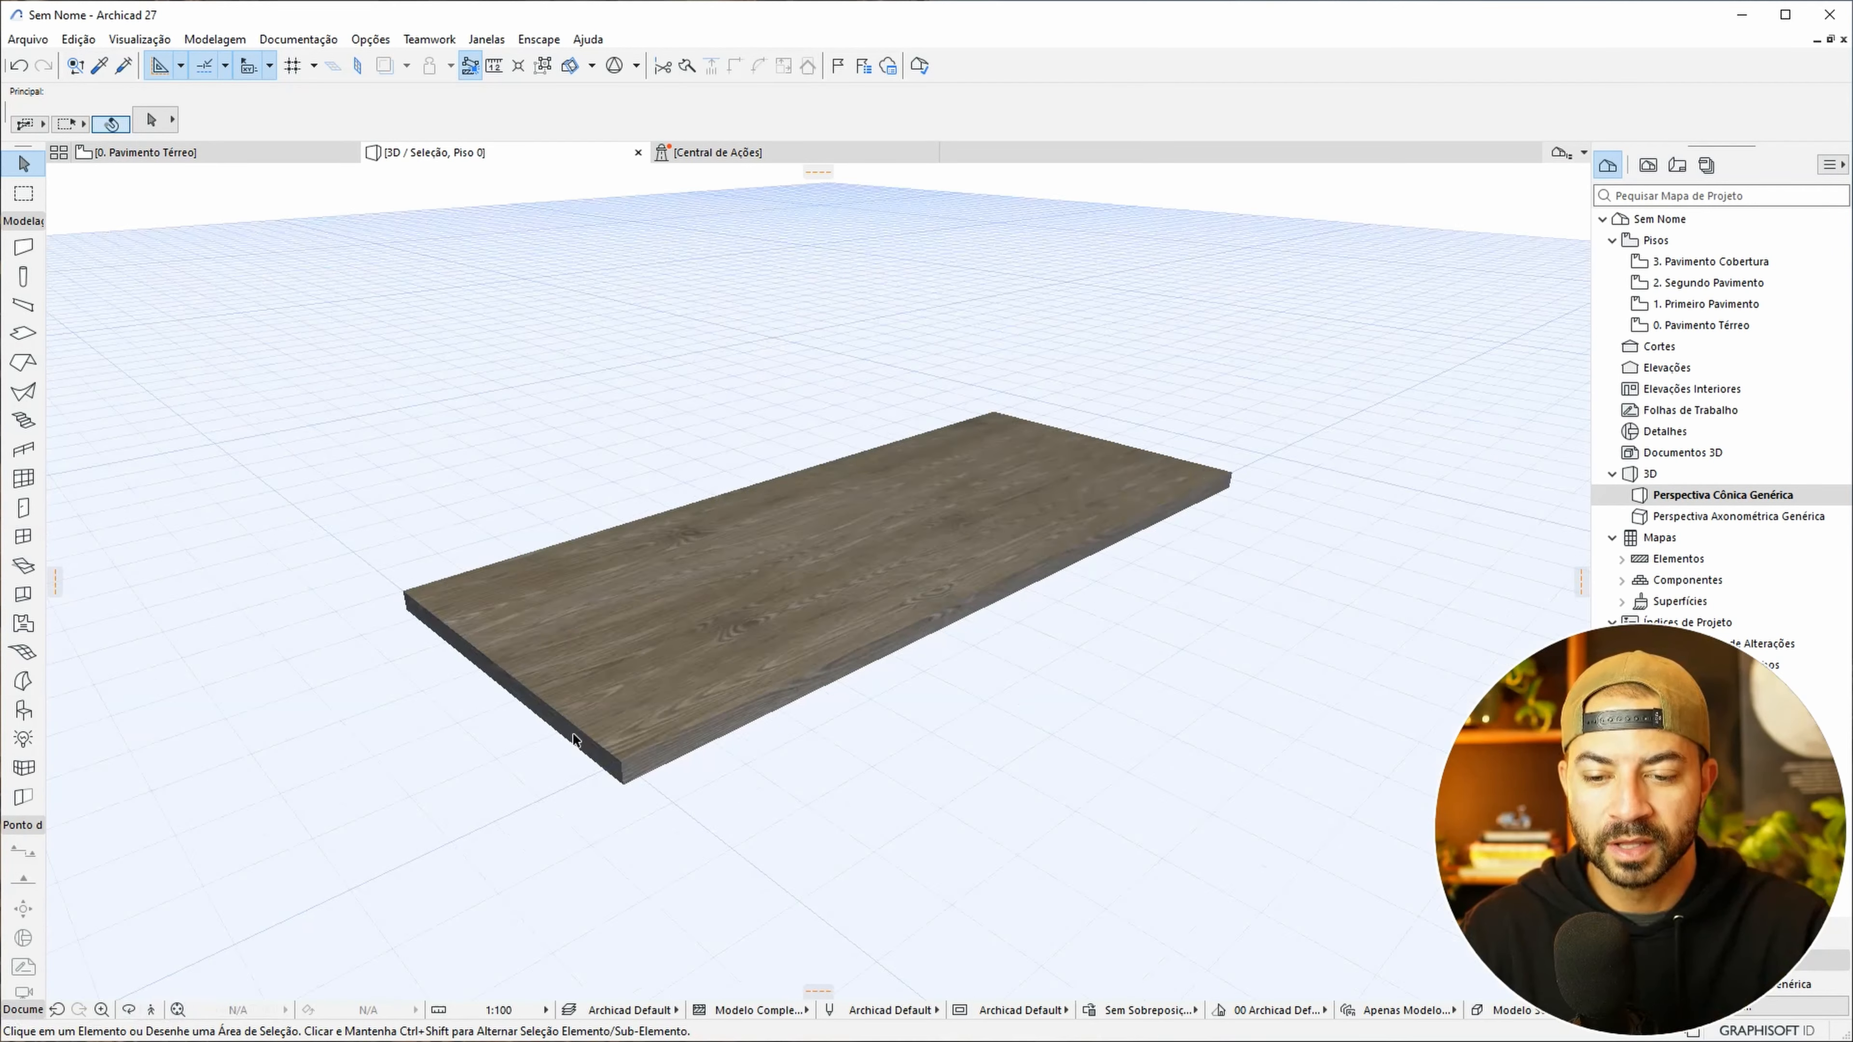
{"action": "middle_click_drag", "start_coordinate": [555, 711], "coordinate": [659, 704]}
{"action": "middle_click_drag", "start_coordinate": [1101, 554], "coordinate": [852, 642]}
{"action": "middle_click_drag", "start_coordinate": [1023, 519], "coordinate": [1065, 542]}
{"action": "scroll", "coordinate": [1065, 543], "scroll_direction": "down", "scroll_amount": 2}
{"action": "middle_click_drag", "start_coordinate": [1055, 544], "coordinate": [1043, 559], "text": "shift"}
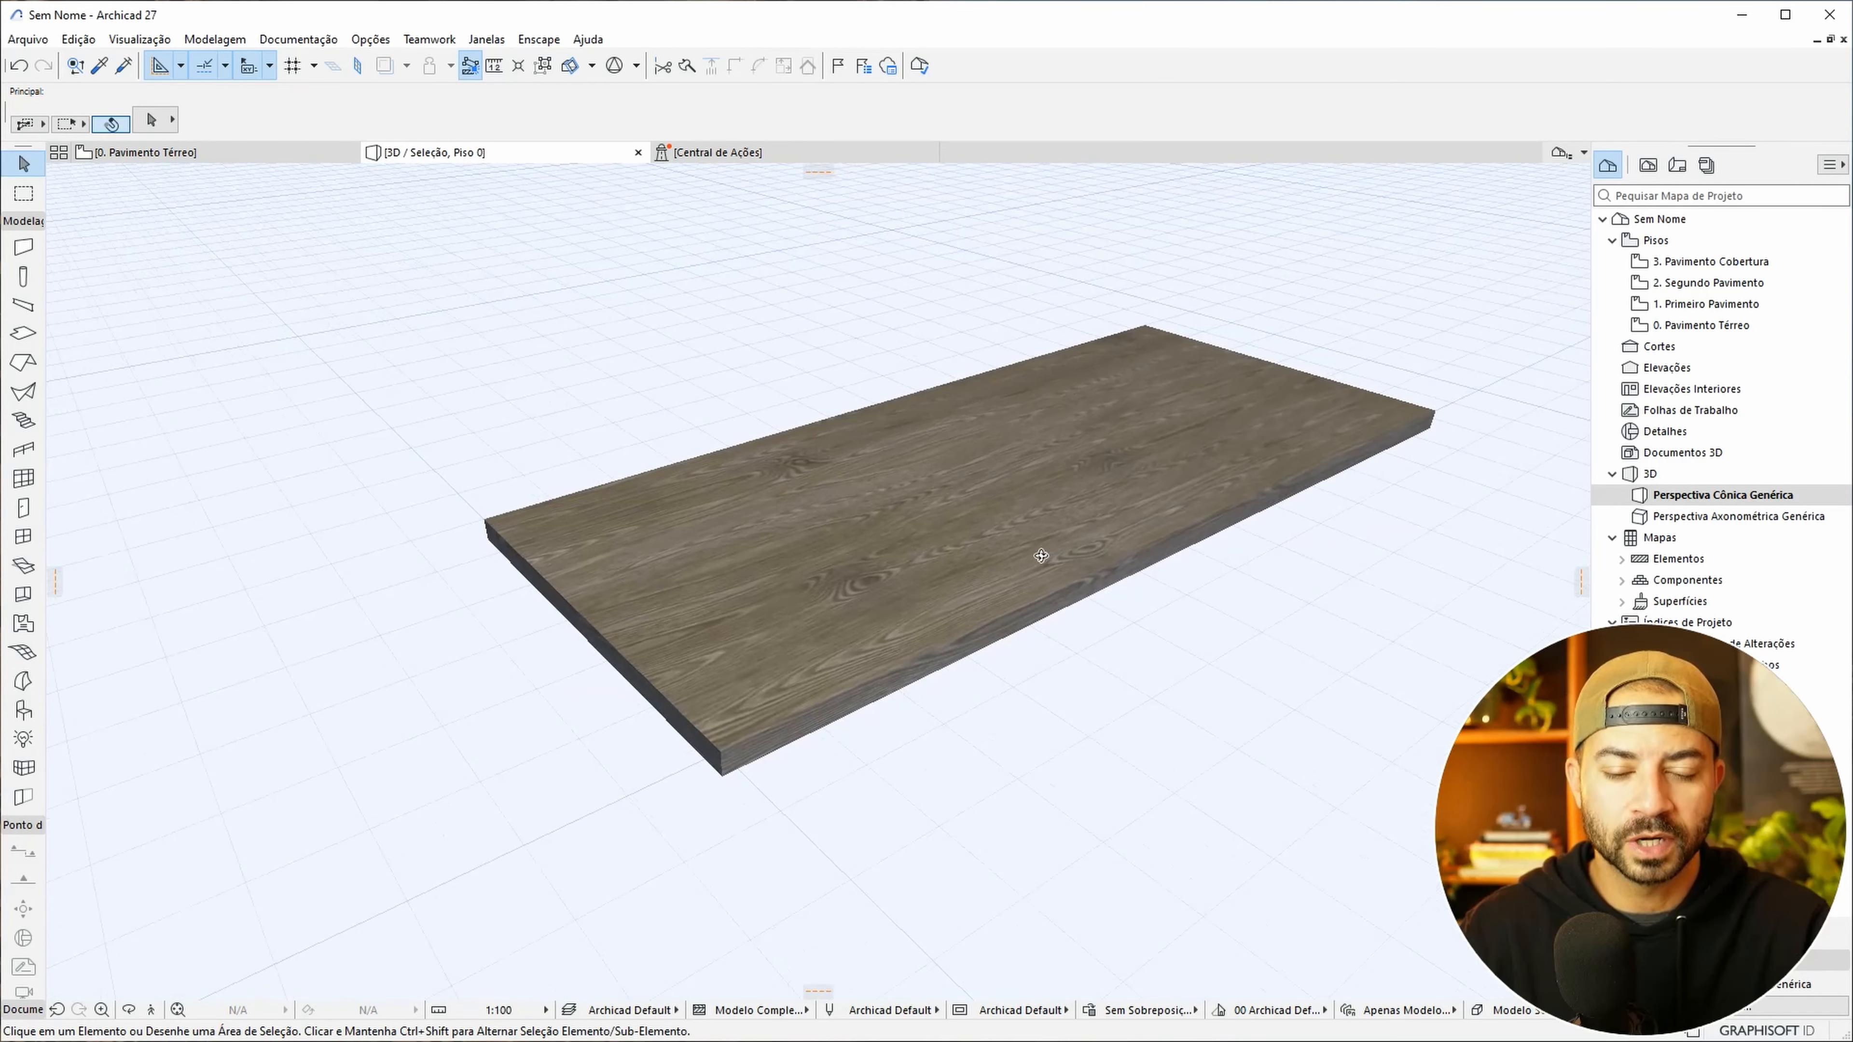
- Enable surface overrides for the wooden slab's top, edge and bottom faces in its model settings
{"action": "left_click", "coordinate": [1082, 522]}
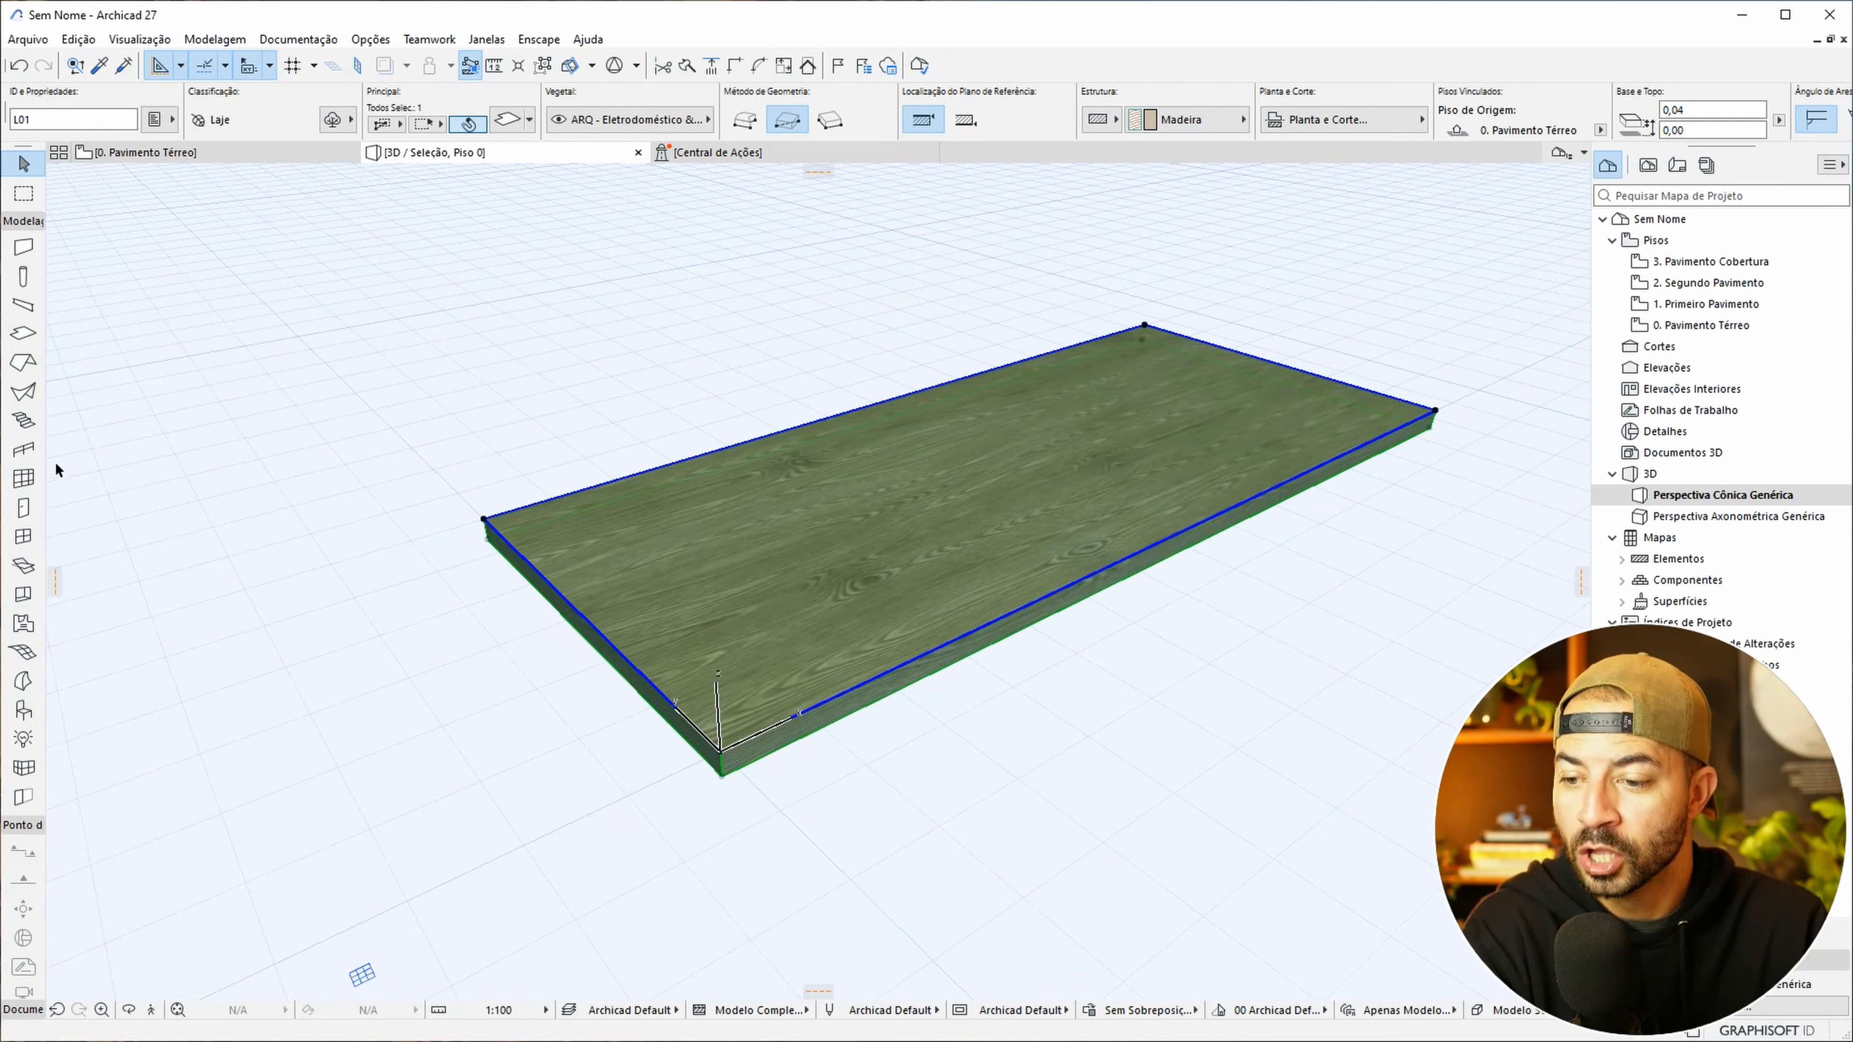
{"action": "double_click", "coordinate": [16, 334]}
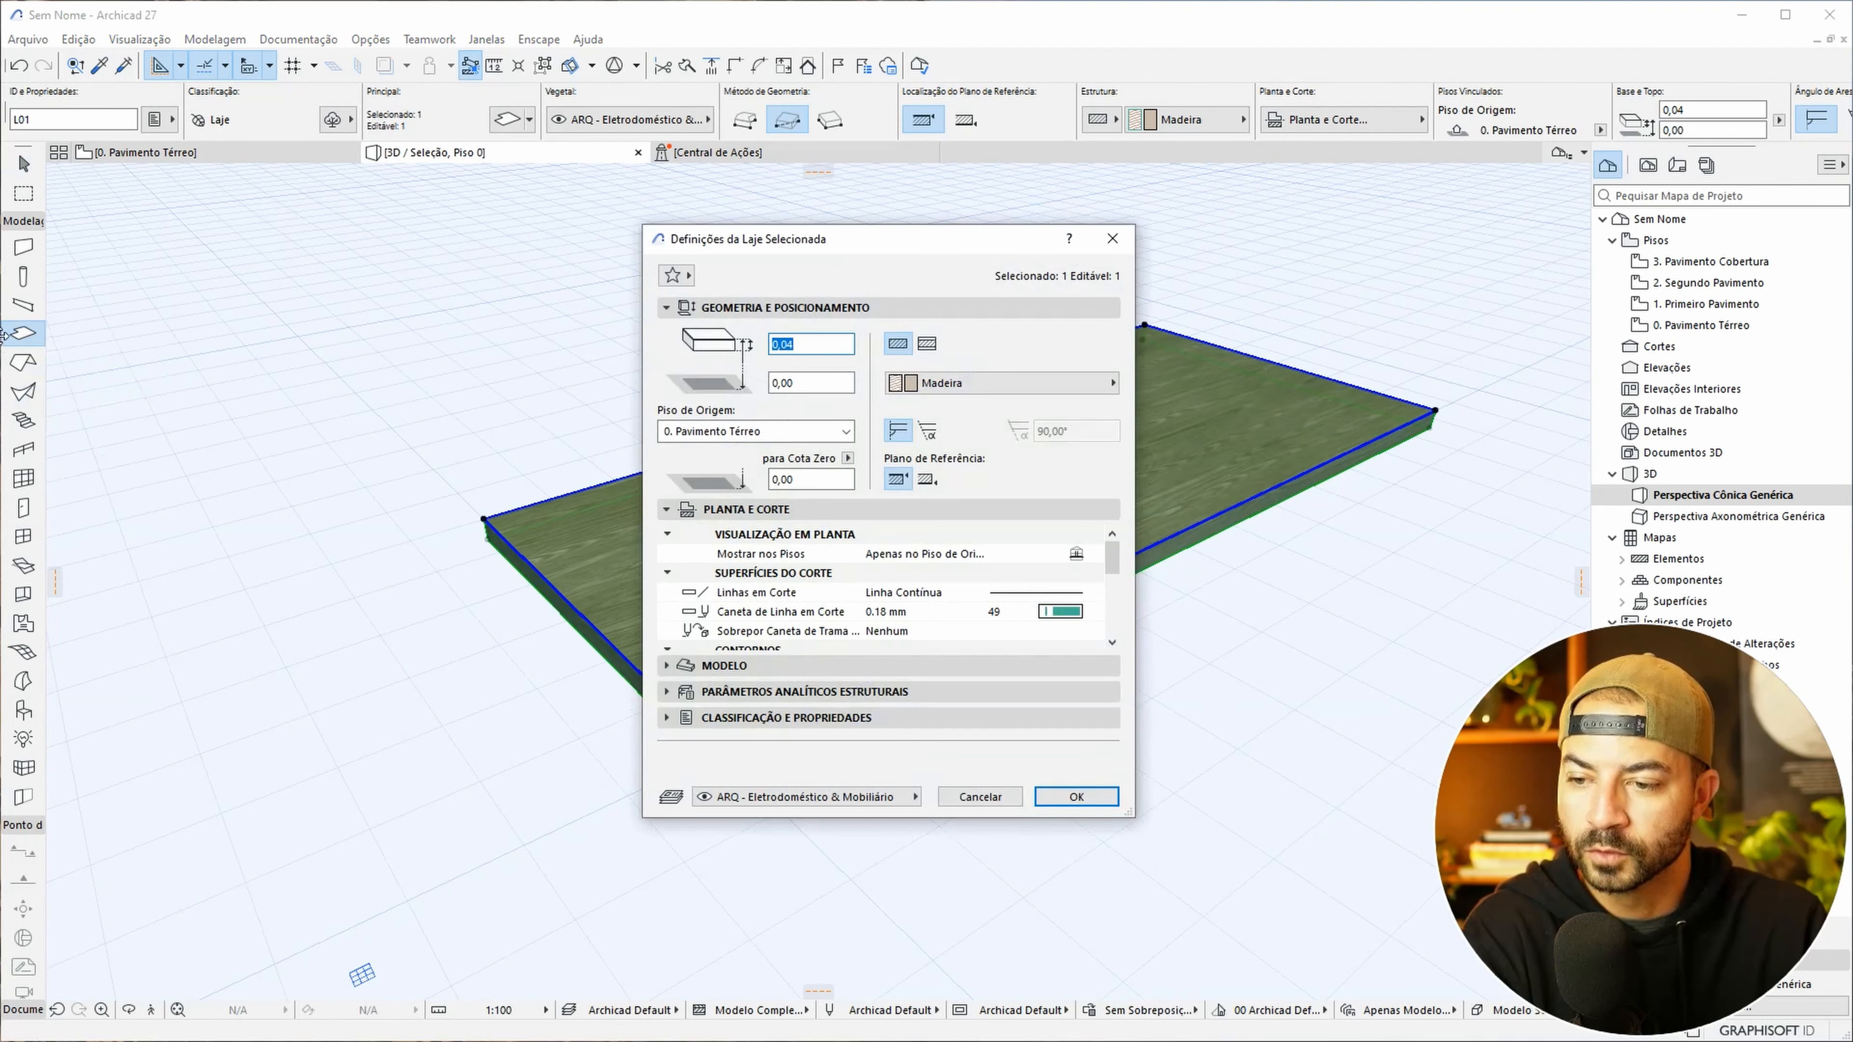
{"action": "left_click", "coordinate": [668, 666]}
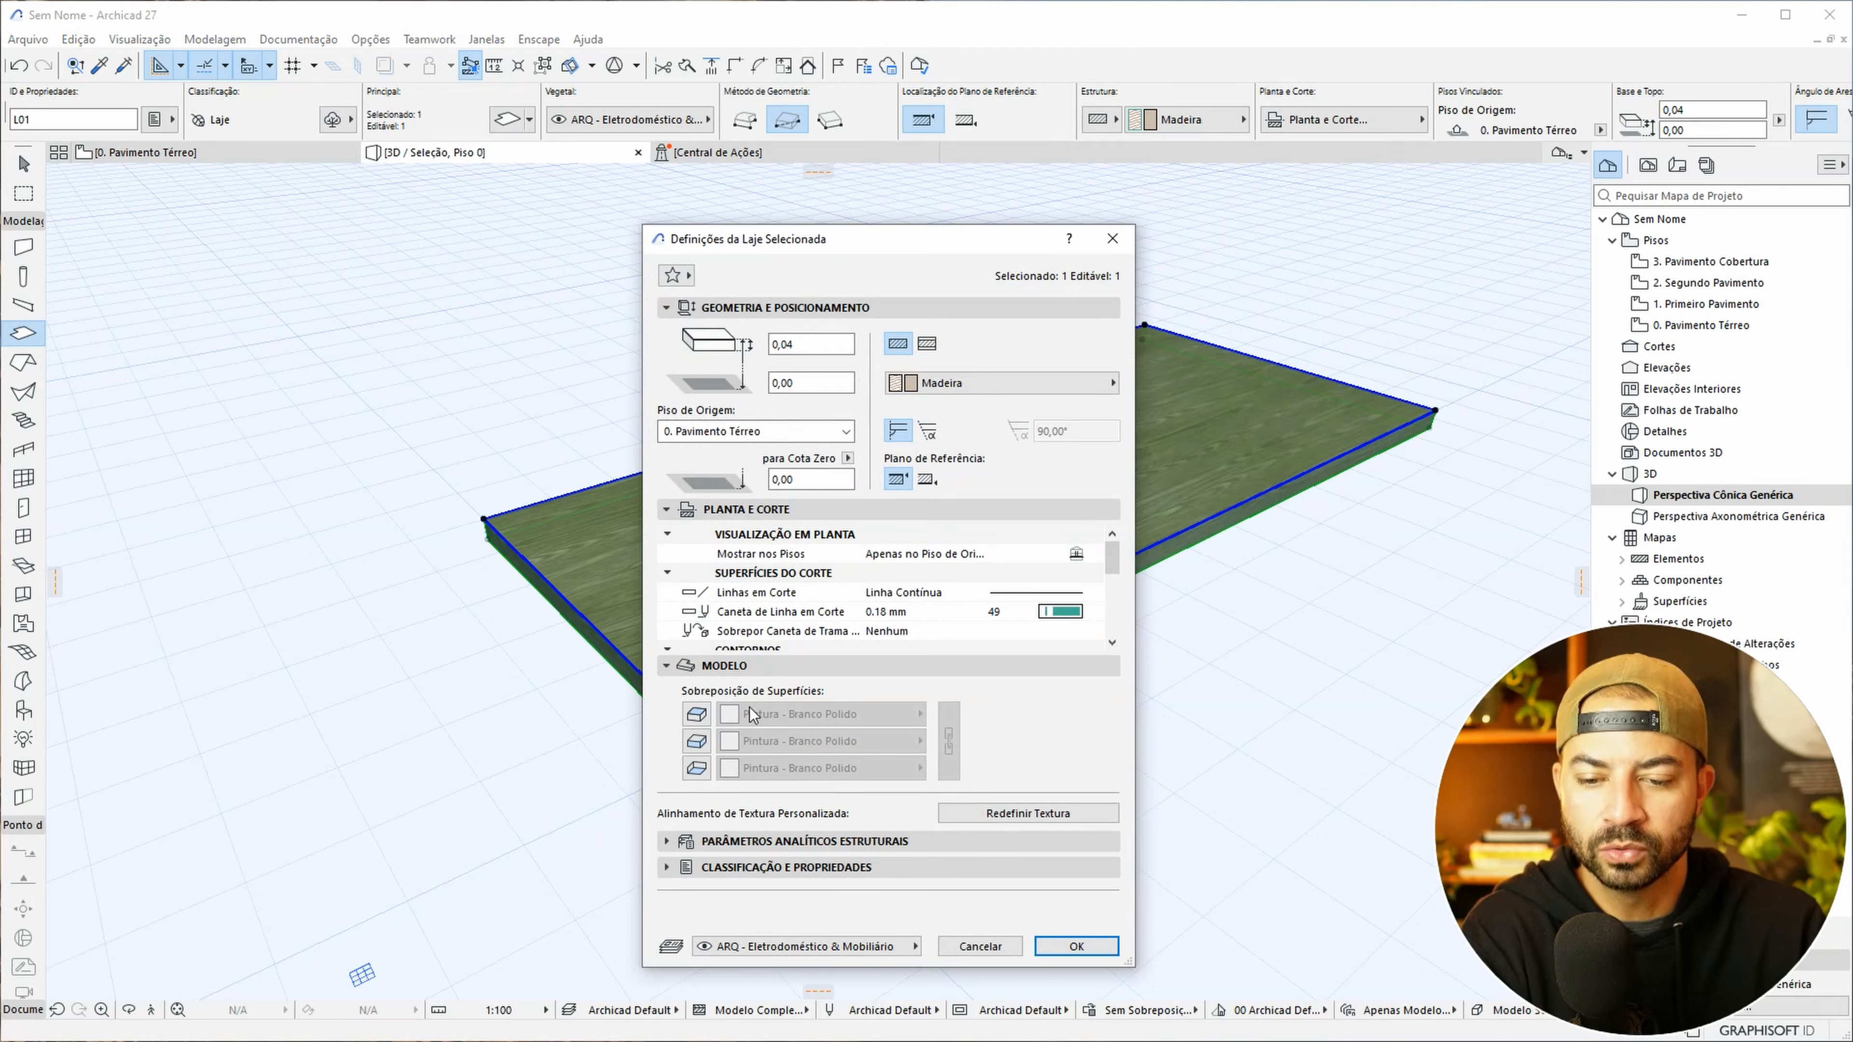
{"action": "left_click", "coordinate": [697, 713]}
{"action": "left_click", "coordinate": [697, 741]}
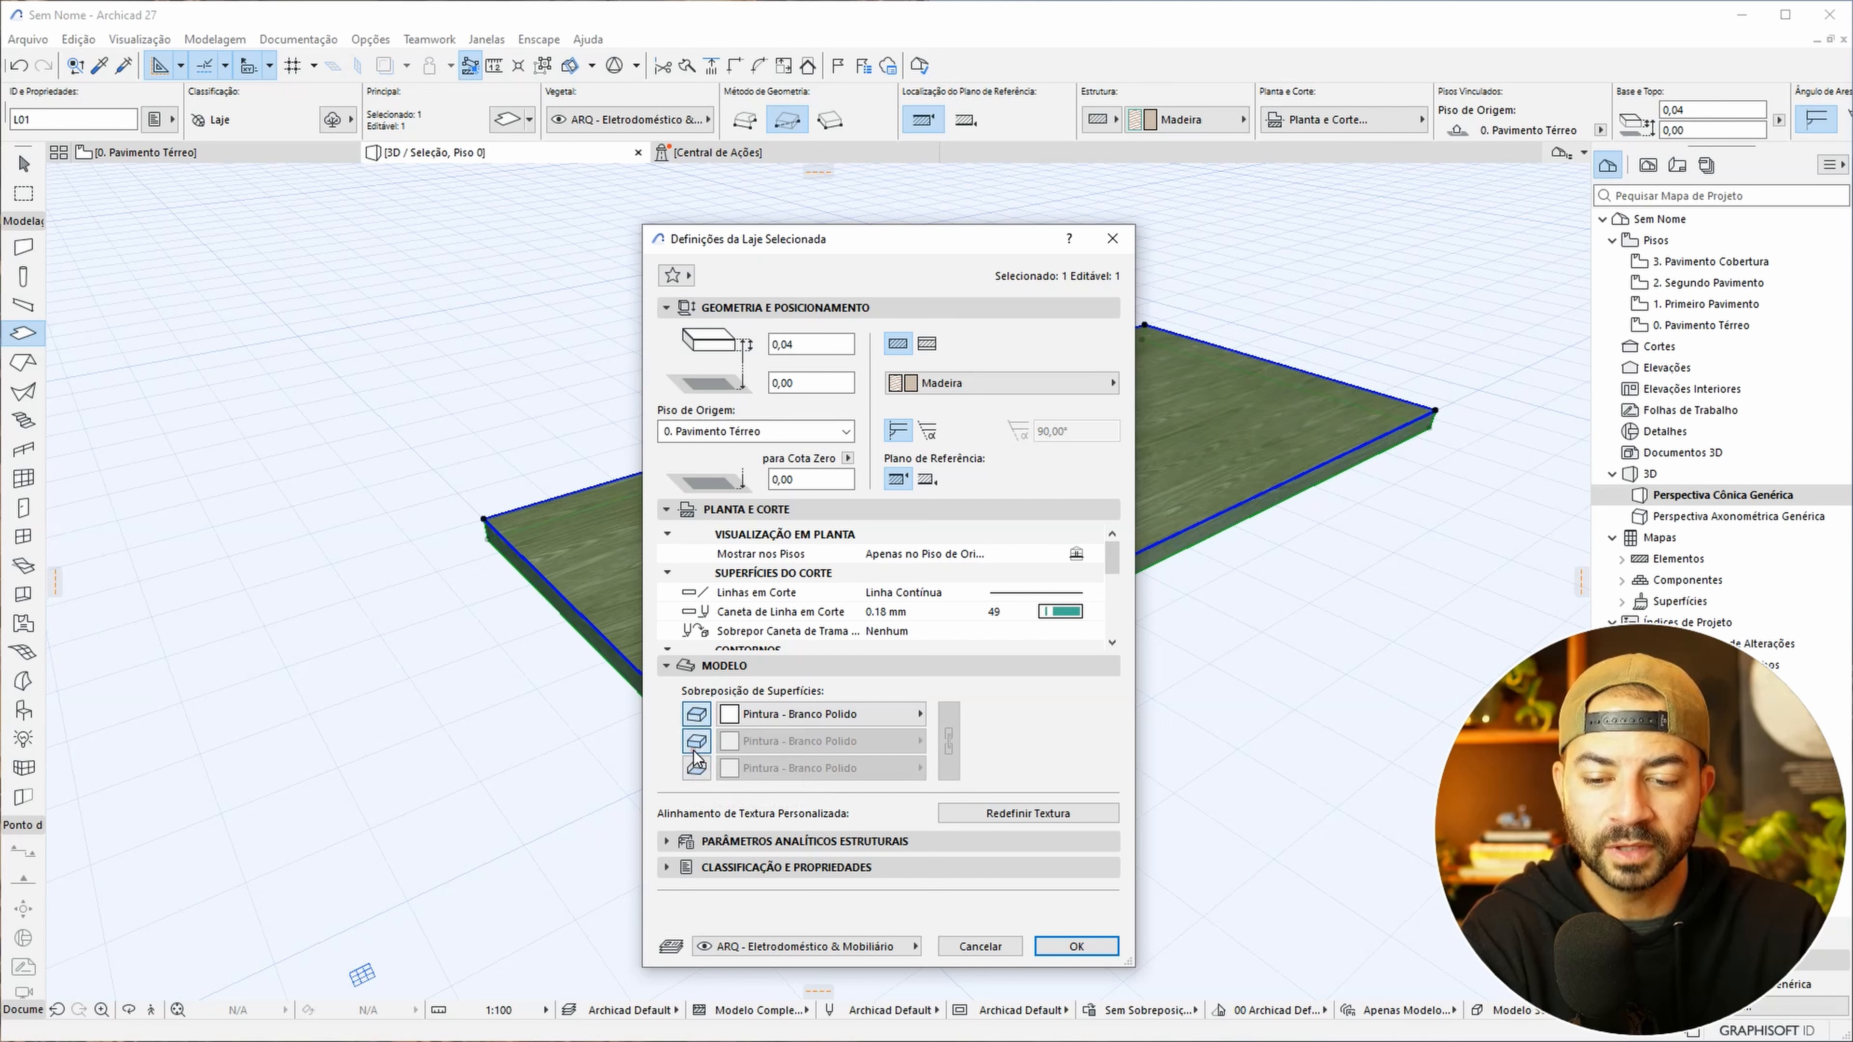
{"action": "left_click", "coordinate": [697, 768]}
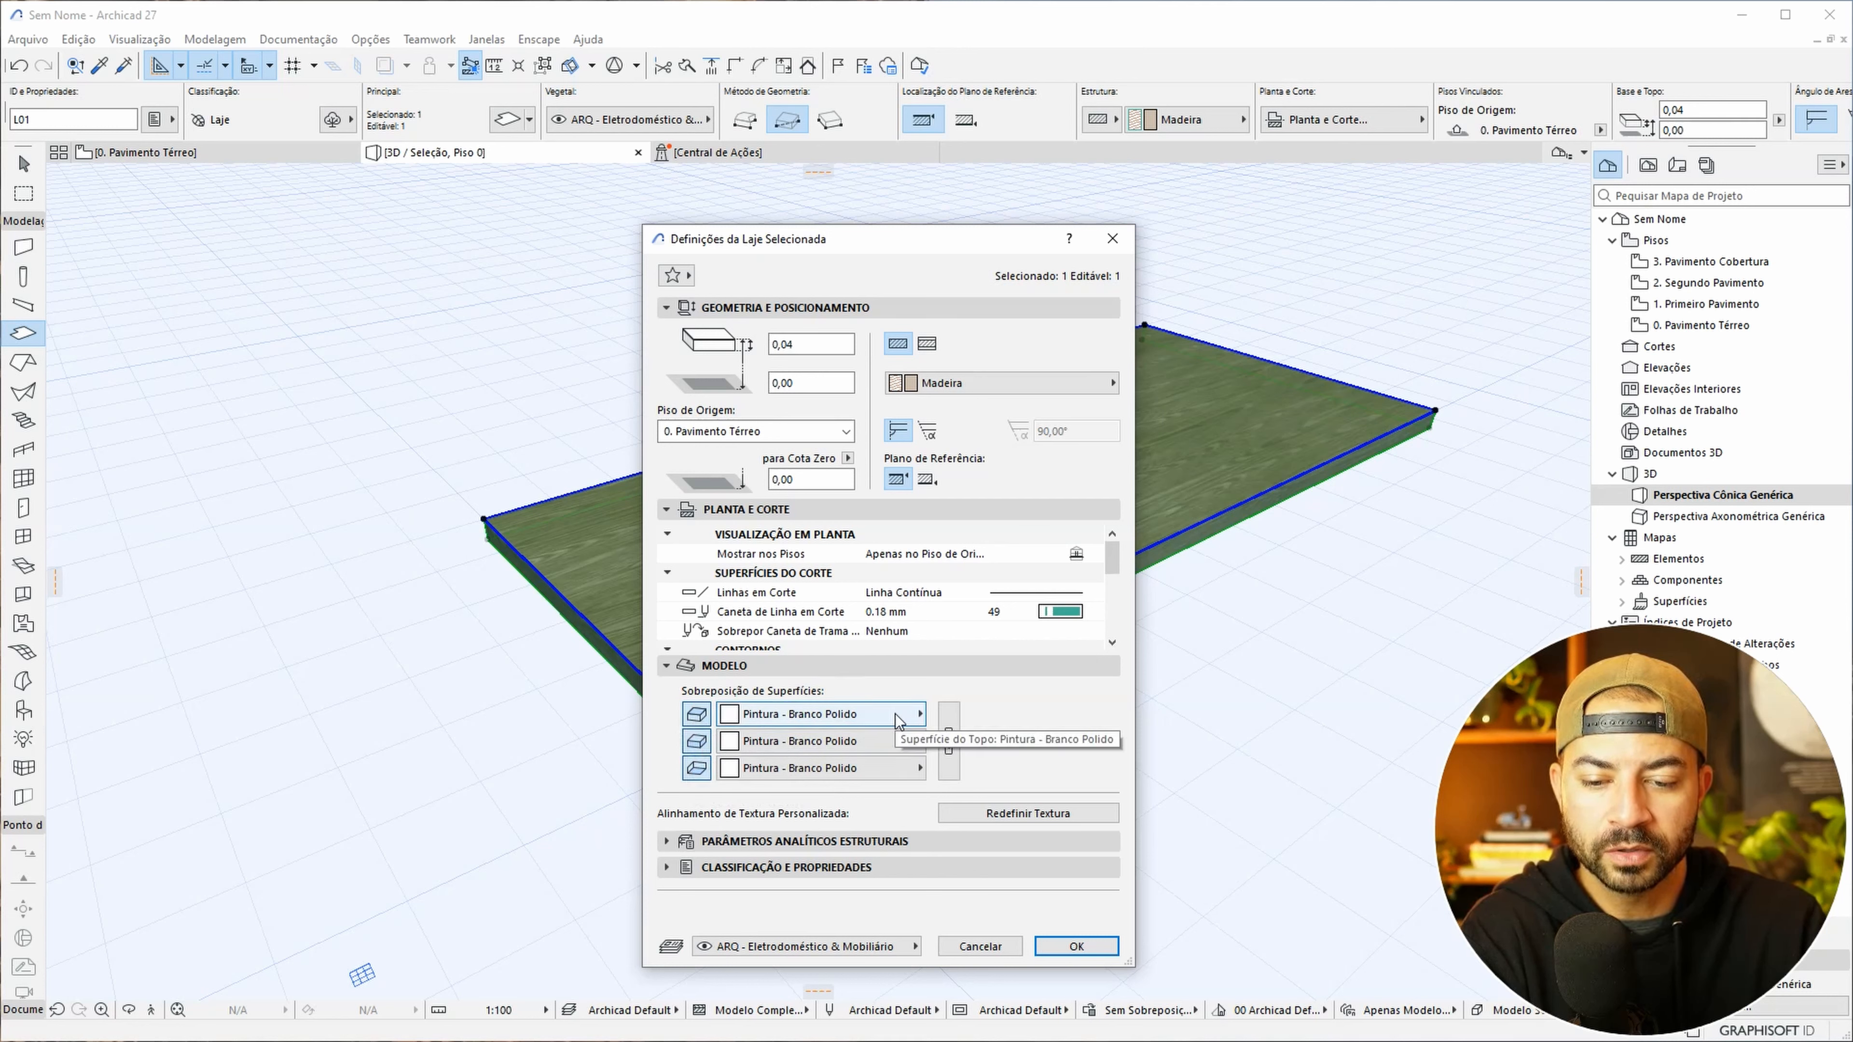
- Override the slab's top surface with Madeira - Wood 01H, link all three surfaces and apply the settings
{"action": "left_click", "coordinate": [908, 722]}
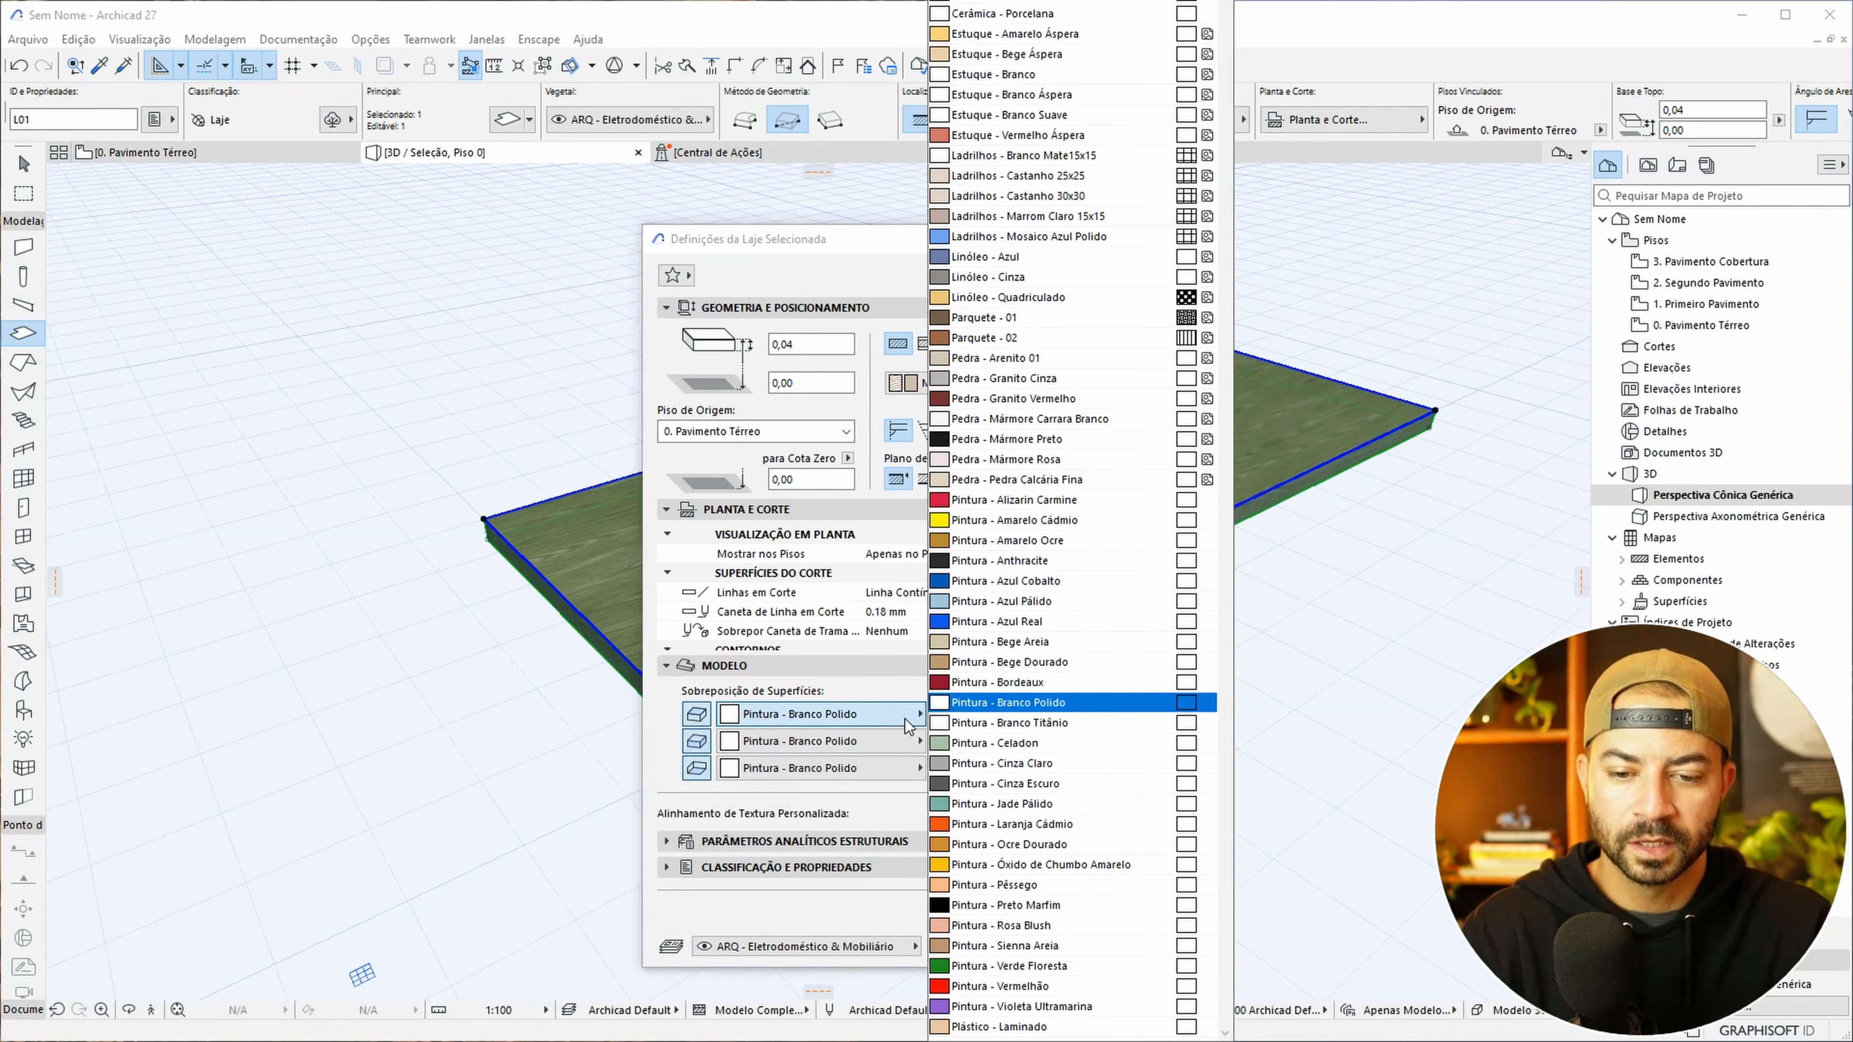
{"action": "type", "text": "madeira"}
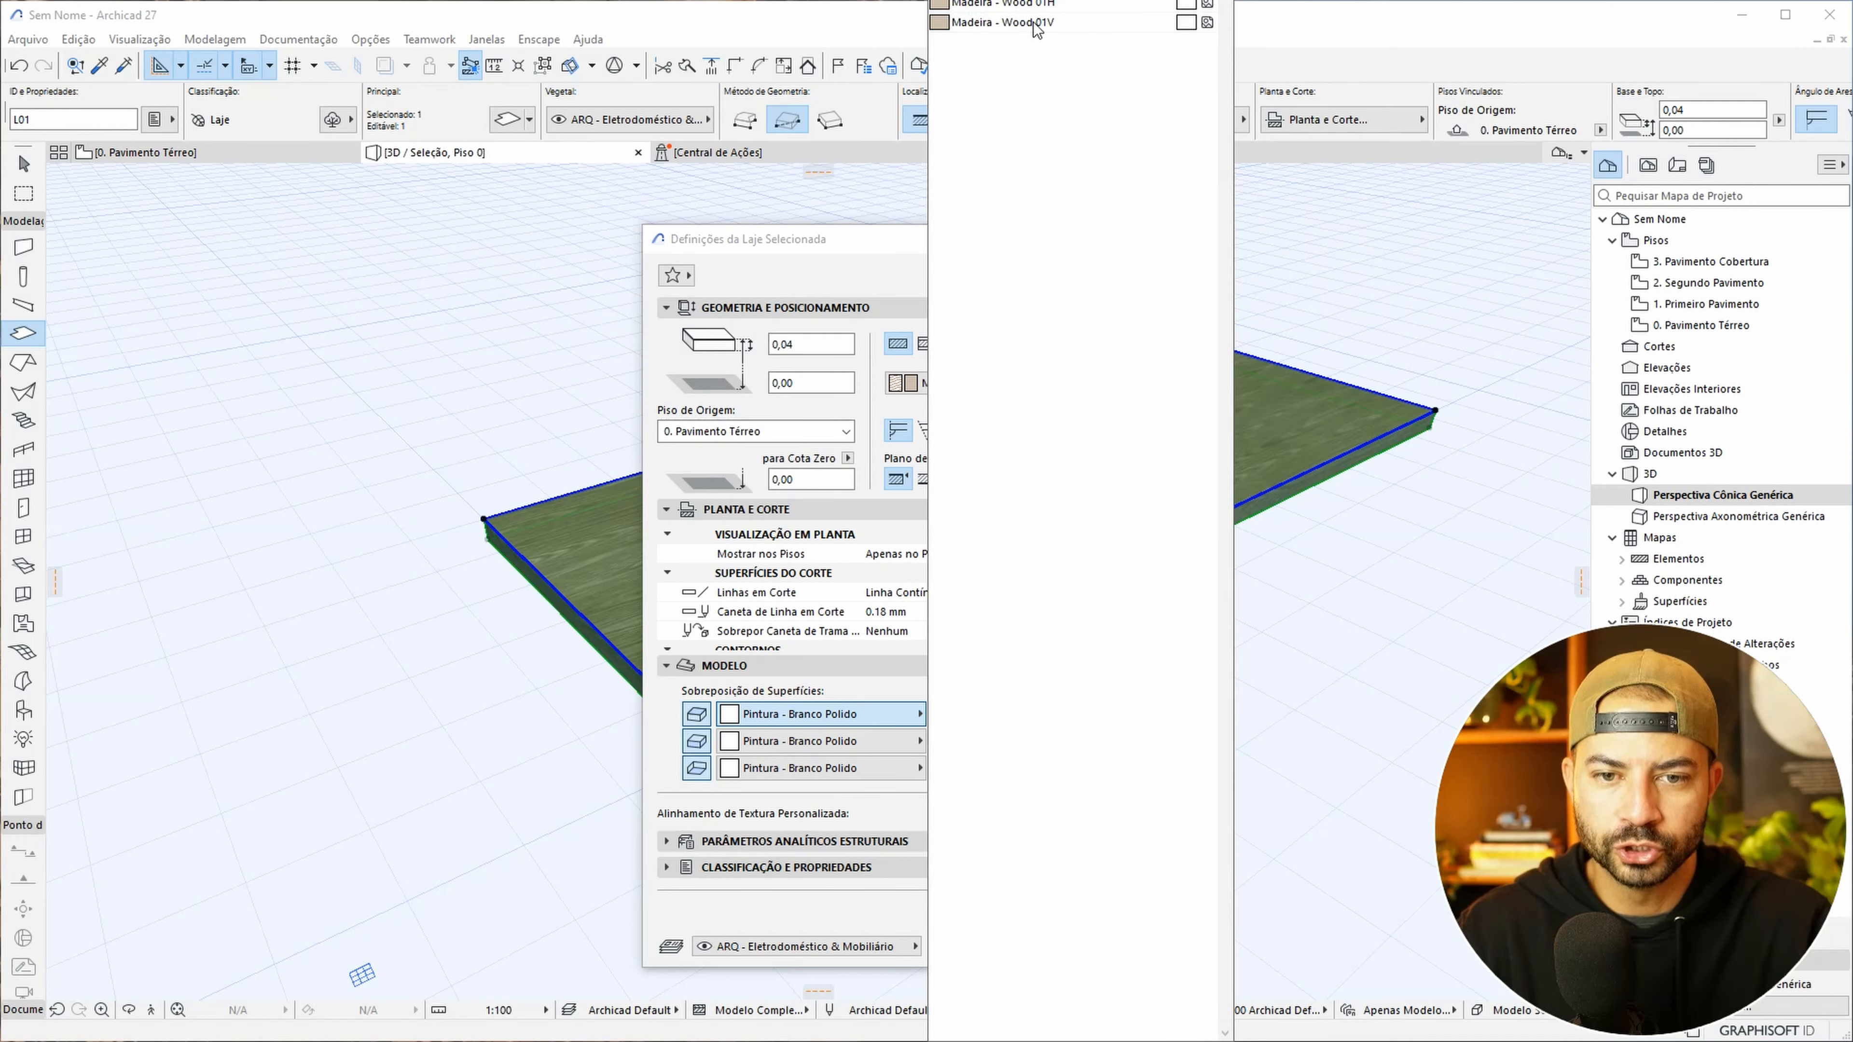
{"action": "left_click", "coordinate": [1029, 7]}
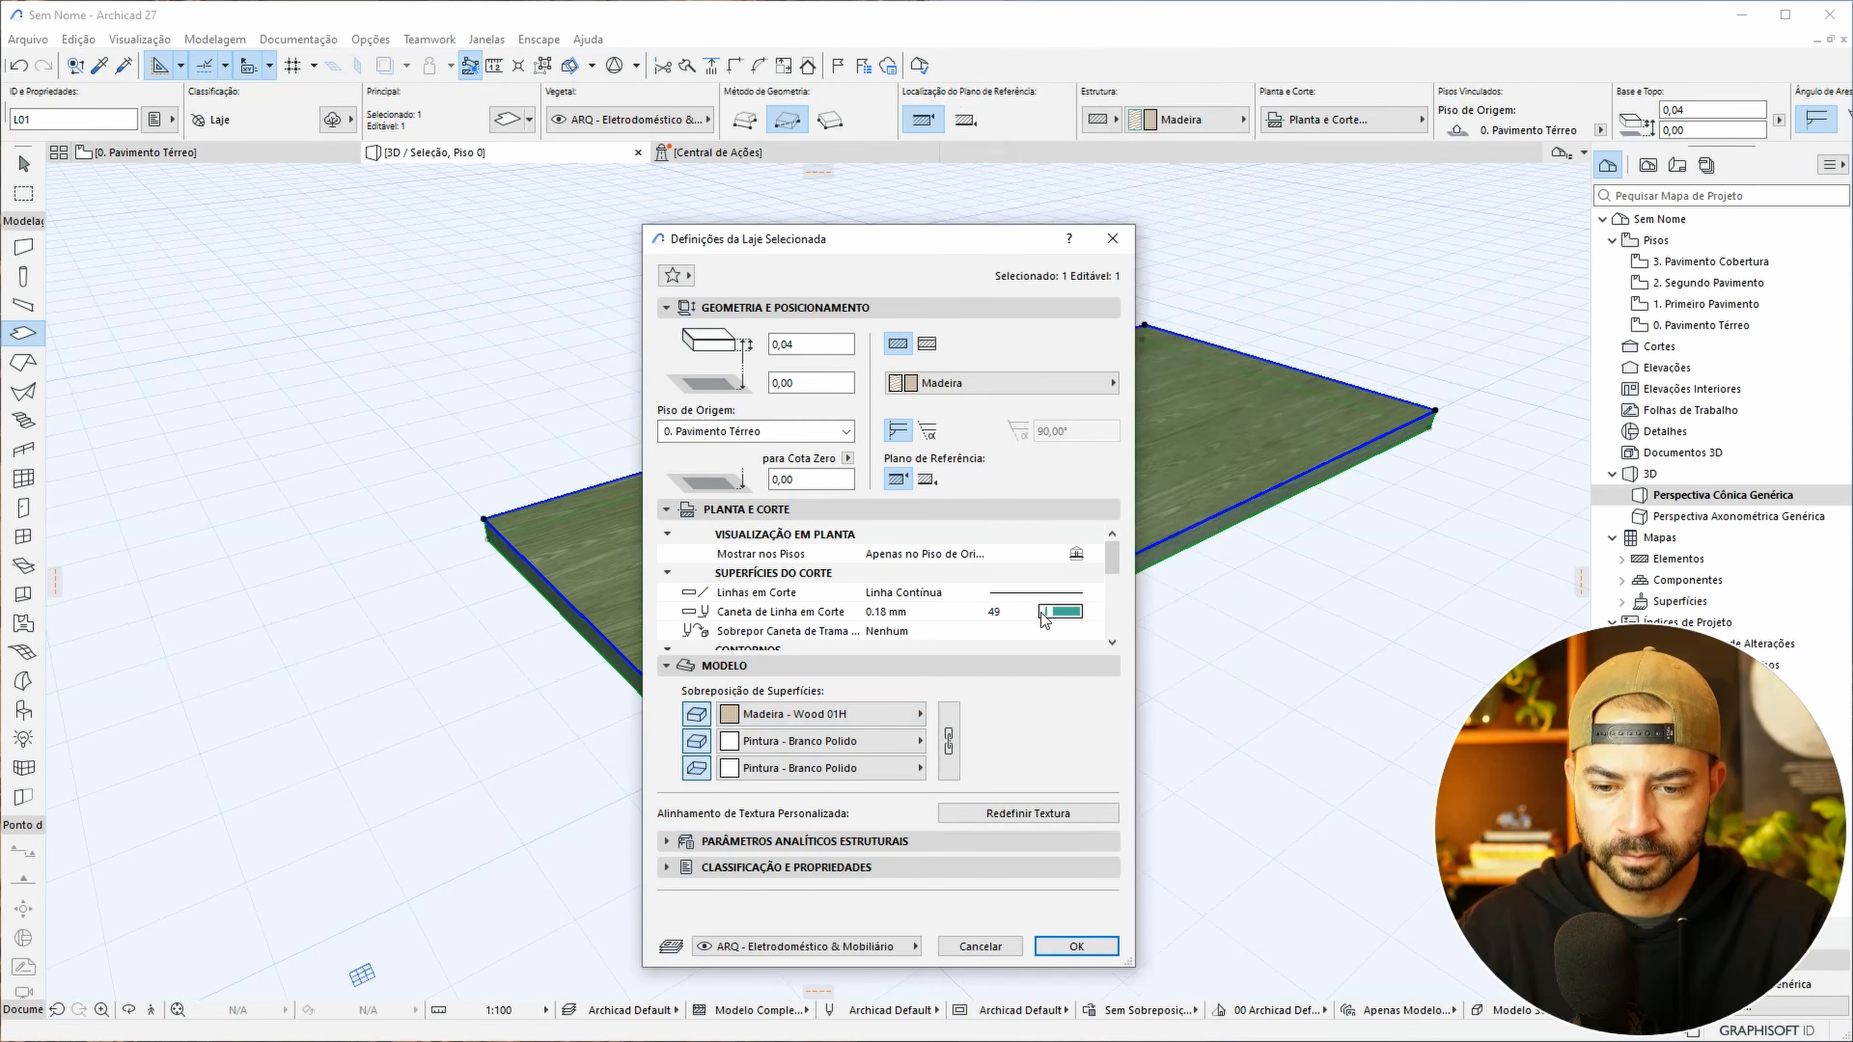
{"action": "left_click", "coordinate": [949, 740]}
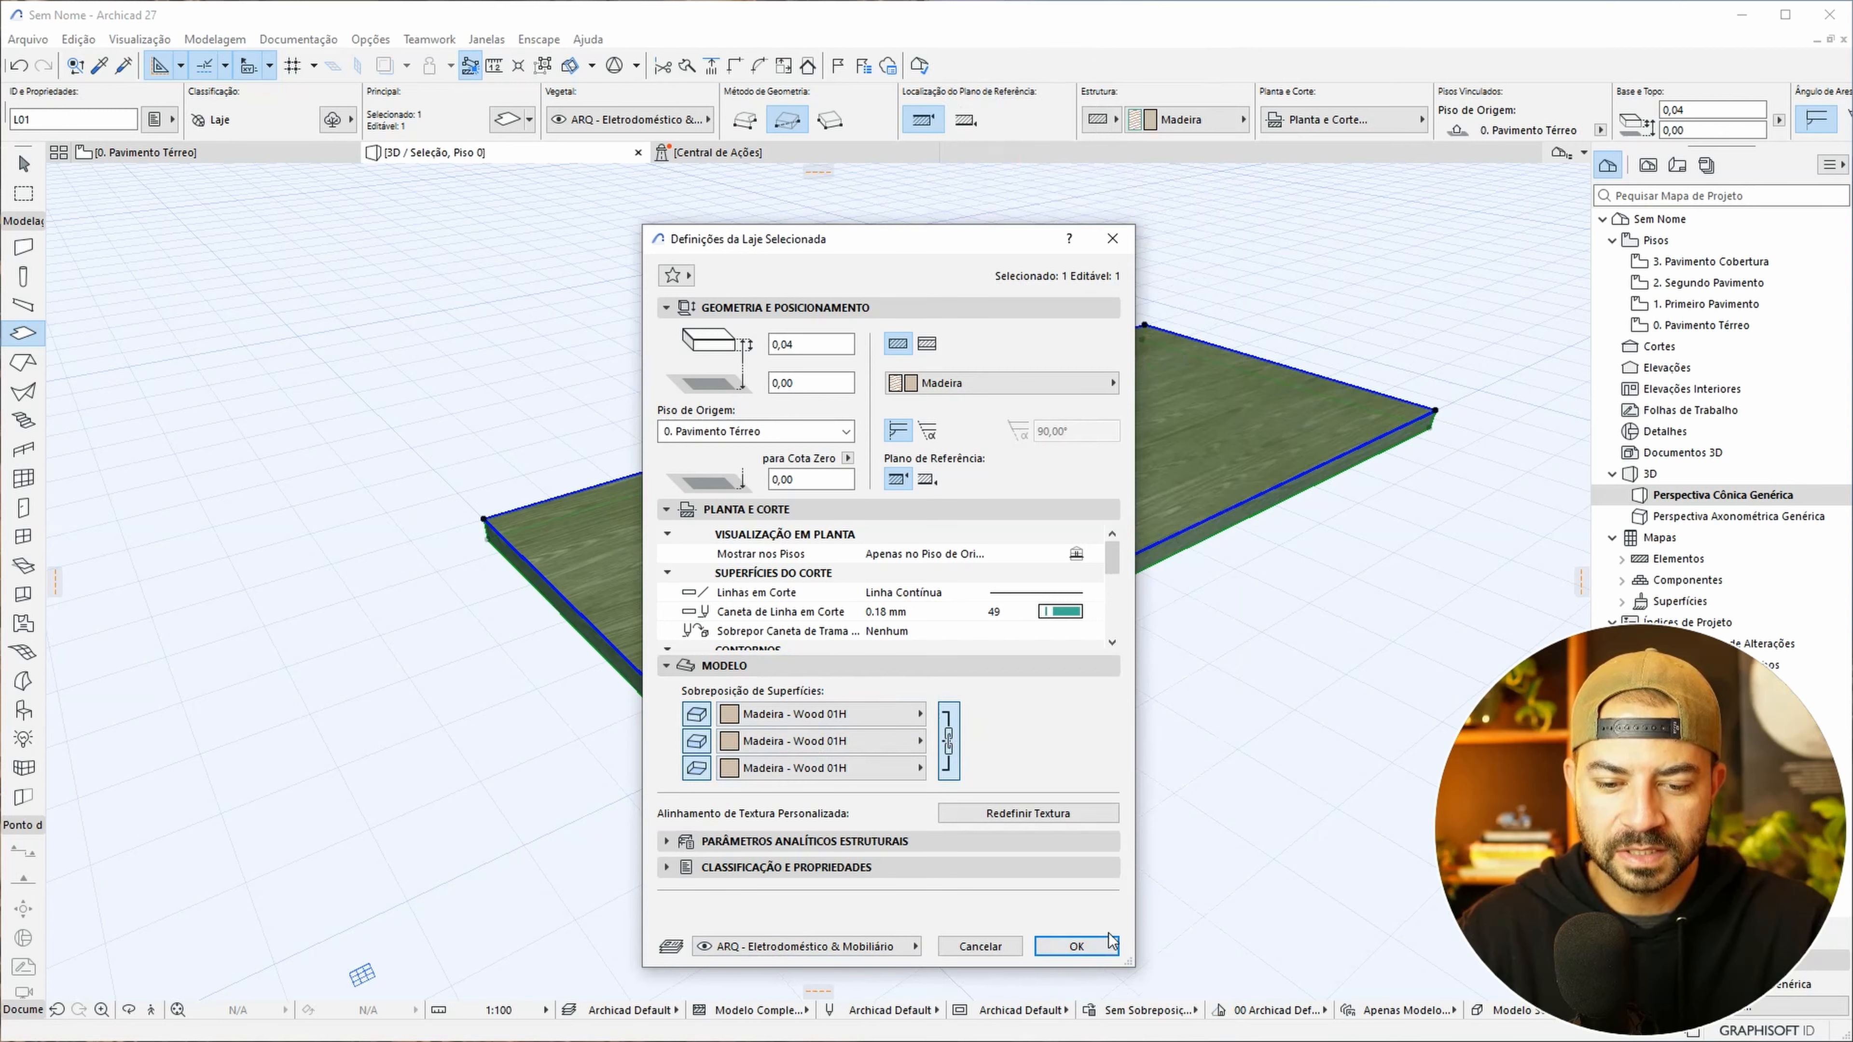
{"action": "left_click", "coordinate": [1077, 946]}
- Override the slab's linked top, edge and bottom surfaces with Madeira - Wood 01V and apply the settings
{"action": "scroll", "coordinate": [896, 703], "scroll_direction": "up", "scroll_amount": 6}
{"action": "scroll", "coordinate": [925, 664], "scroll_direction": "down", "scroll_amount": 6}
{"action": "middle_click_drag", "start_coordinate": [926, 662], "coordinate": [913, 590], "text": "shift"}
{"action": "middle_click_drag", "start_coordinate": [916, 511], "coordinate": [971, 548], "text": "shift"}
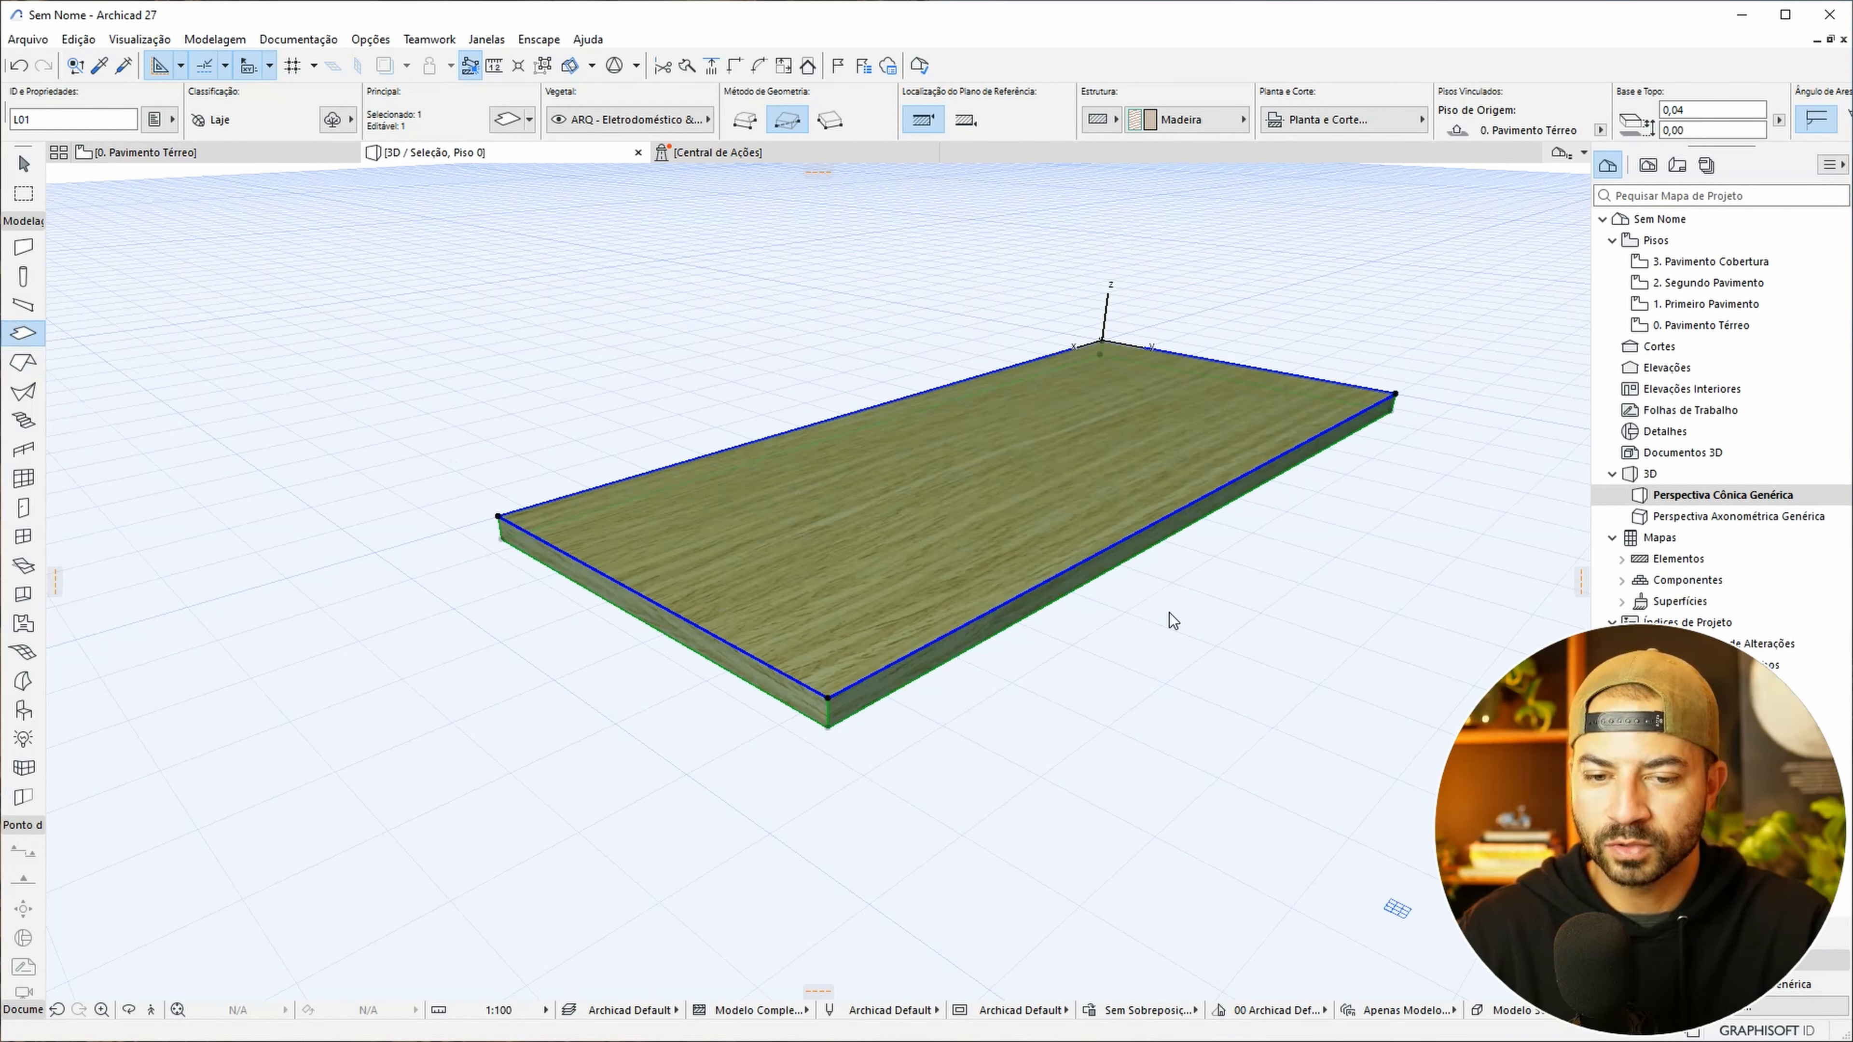
{"action": "key", "text": "ctrl+t"}
{"action": "left_click", "coordinate": [821, 715]}
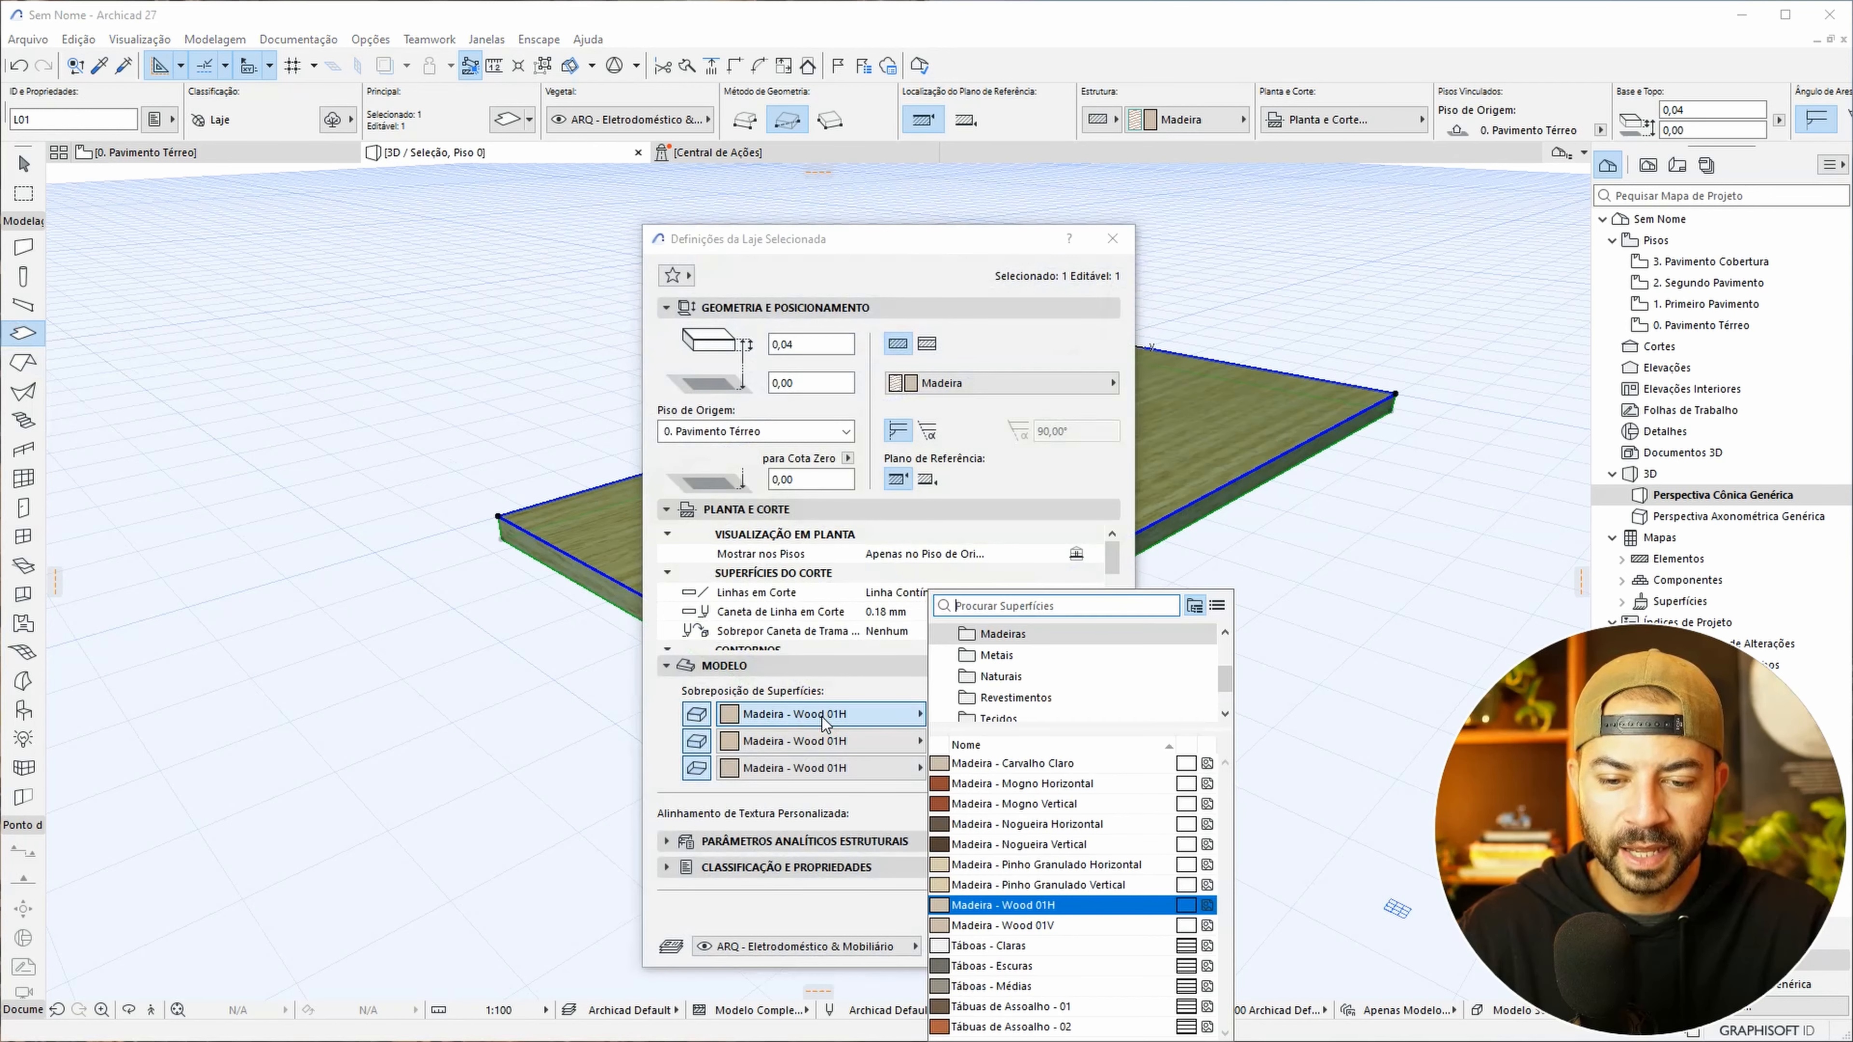
{"action": "left_click", "coordinate": [1087, 923]}
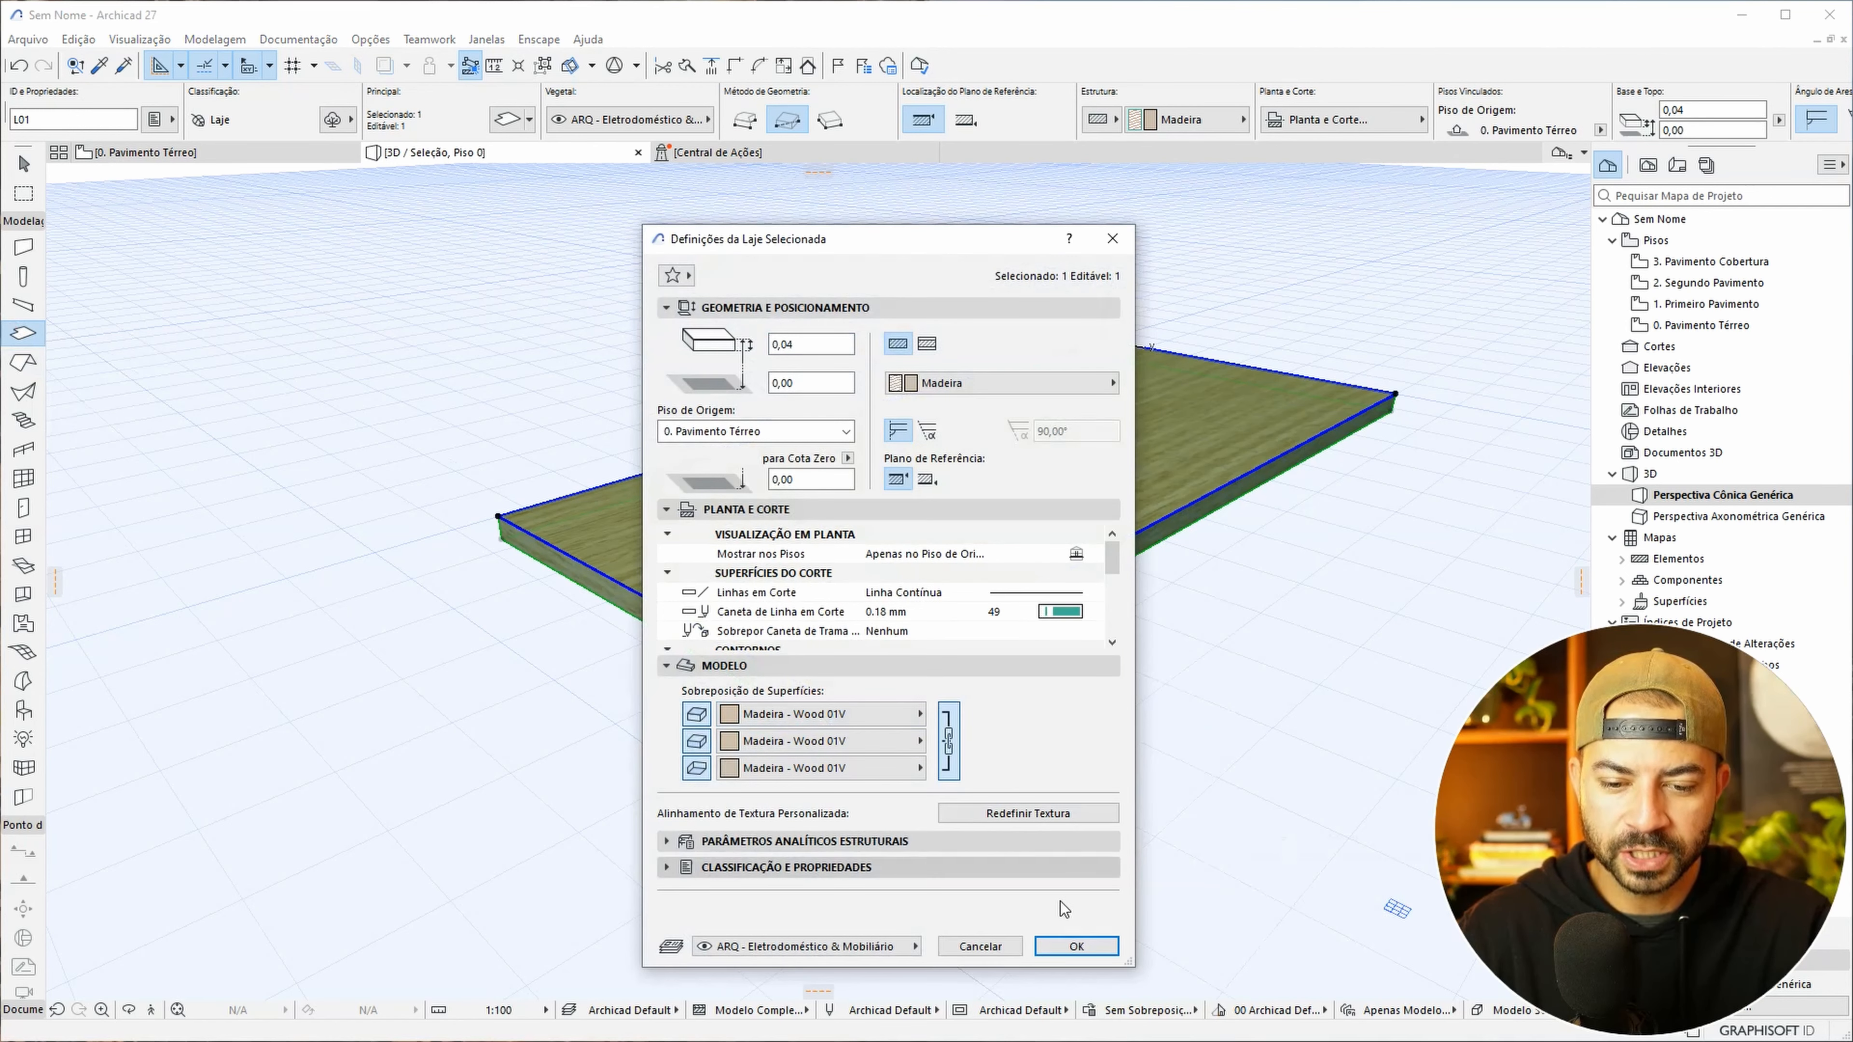
{"action": "left_click", "coordinate": [1084, 944]}
- Examine the wood grain direction on the slab's top face and edges up close in 3D
{"action": "scroll", "coordinate": [893, 757], "scroll_direction": "up", "scroll_amount": 10}
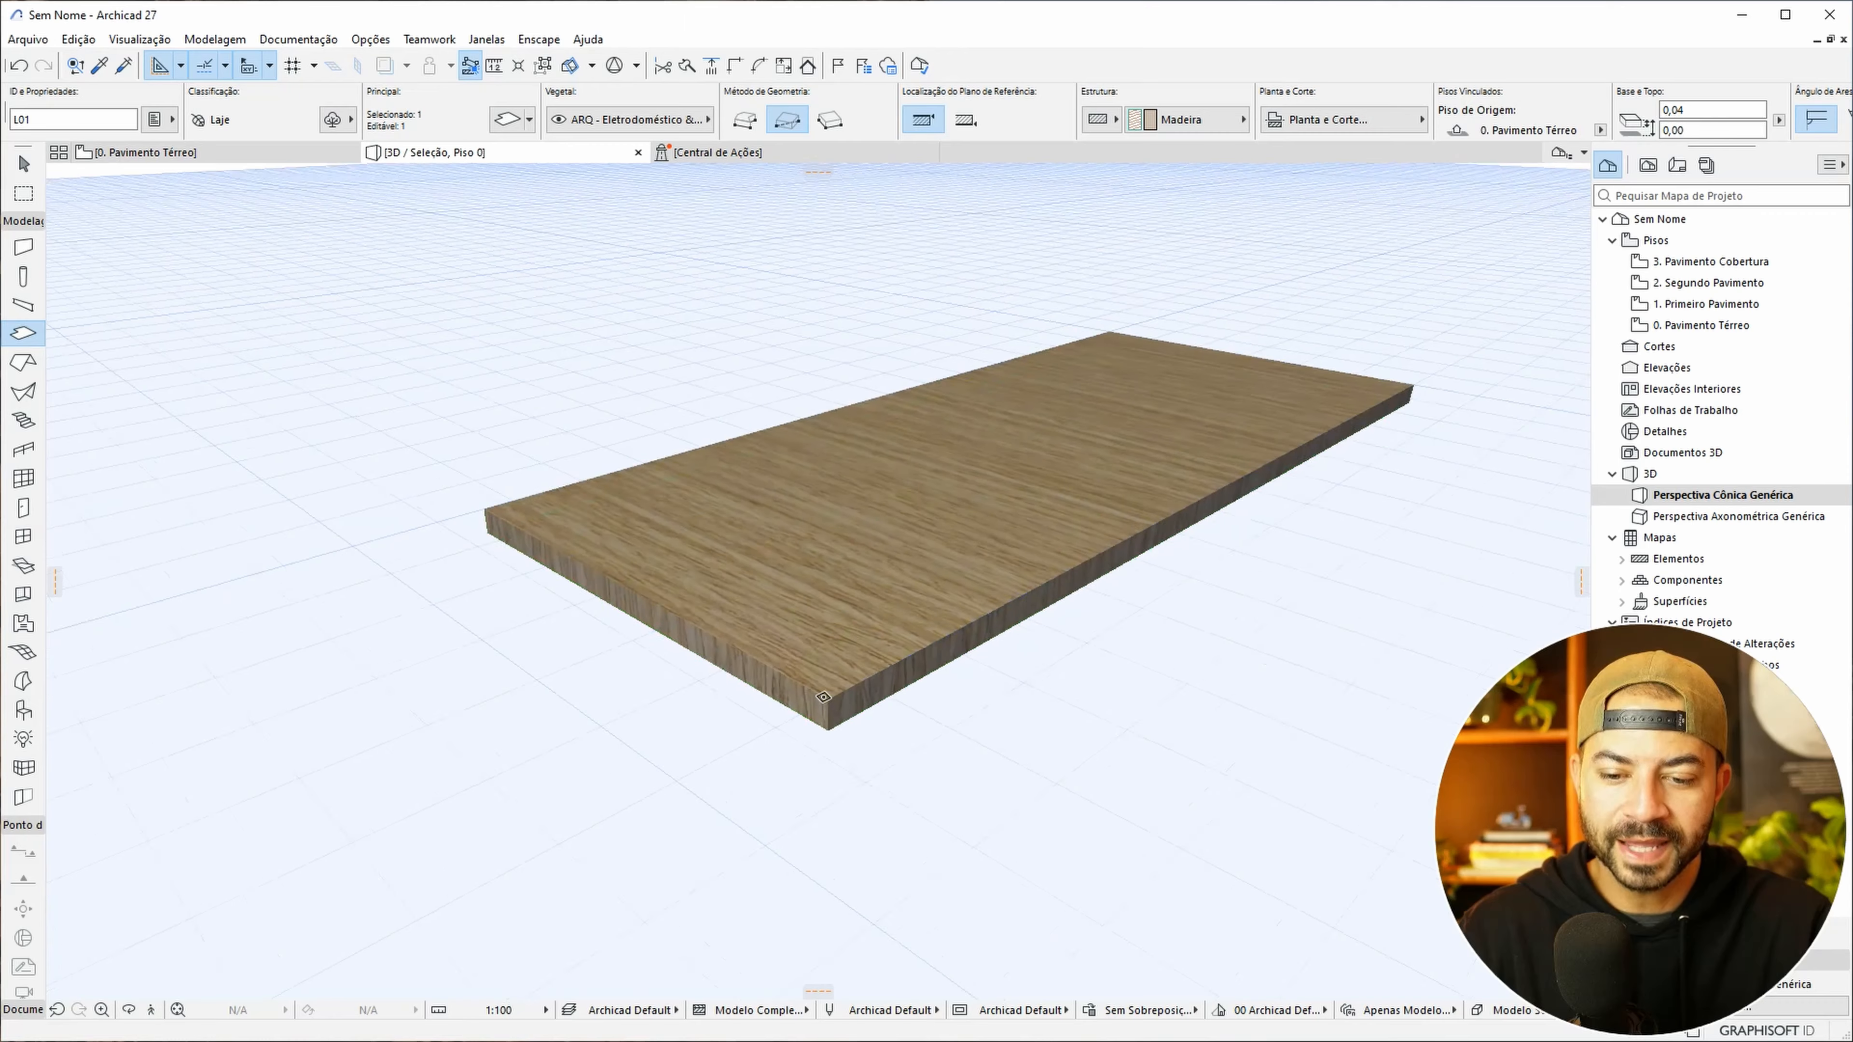
{"action": "middle_click_drag", "start_coordinate": [831, 689], "coordinate": [887, 716], "text": "shift"}
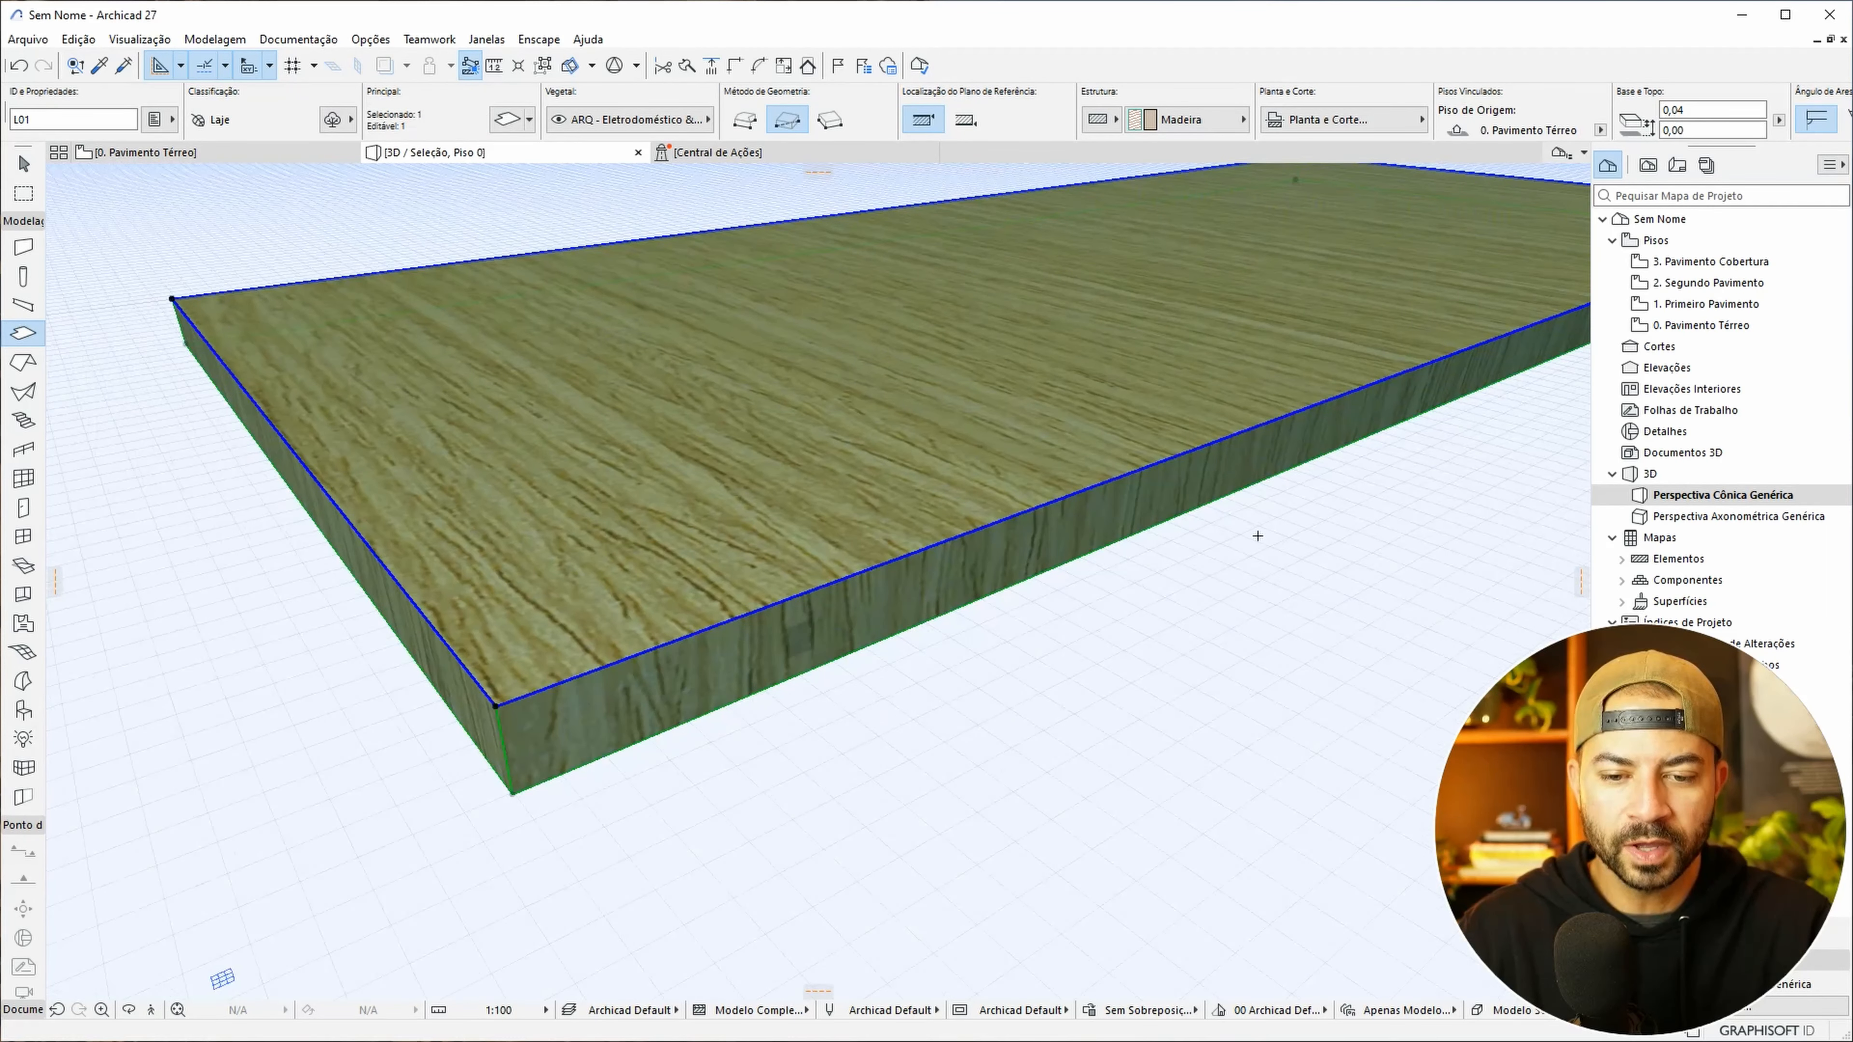
{"action": "middle_click_drag", "start_coordinate": [878, 613], "coordinate": [777, 743], "text": "shift"}
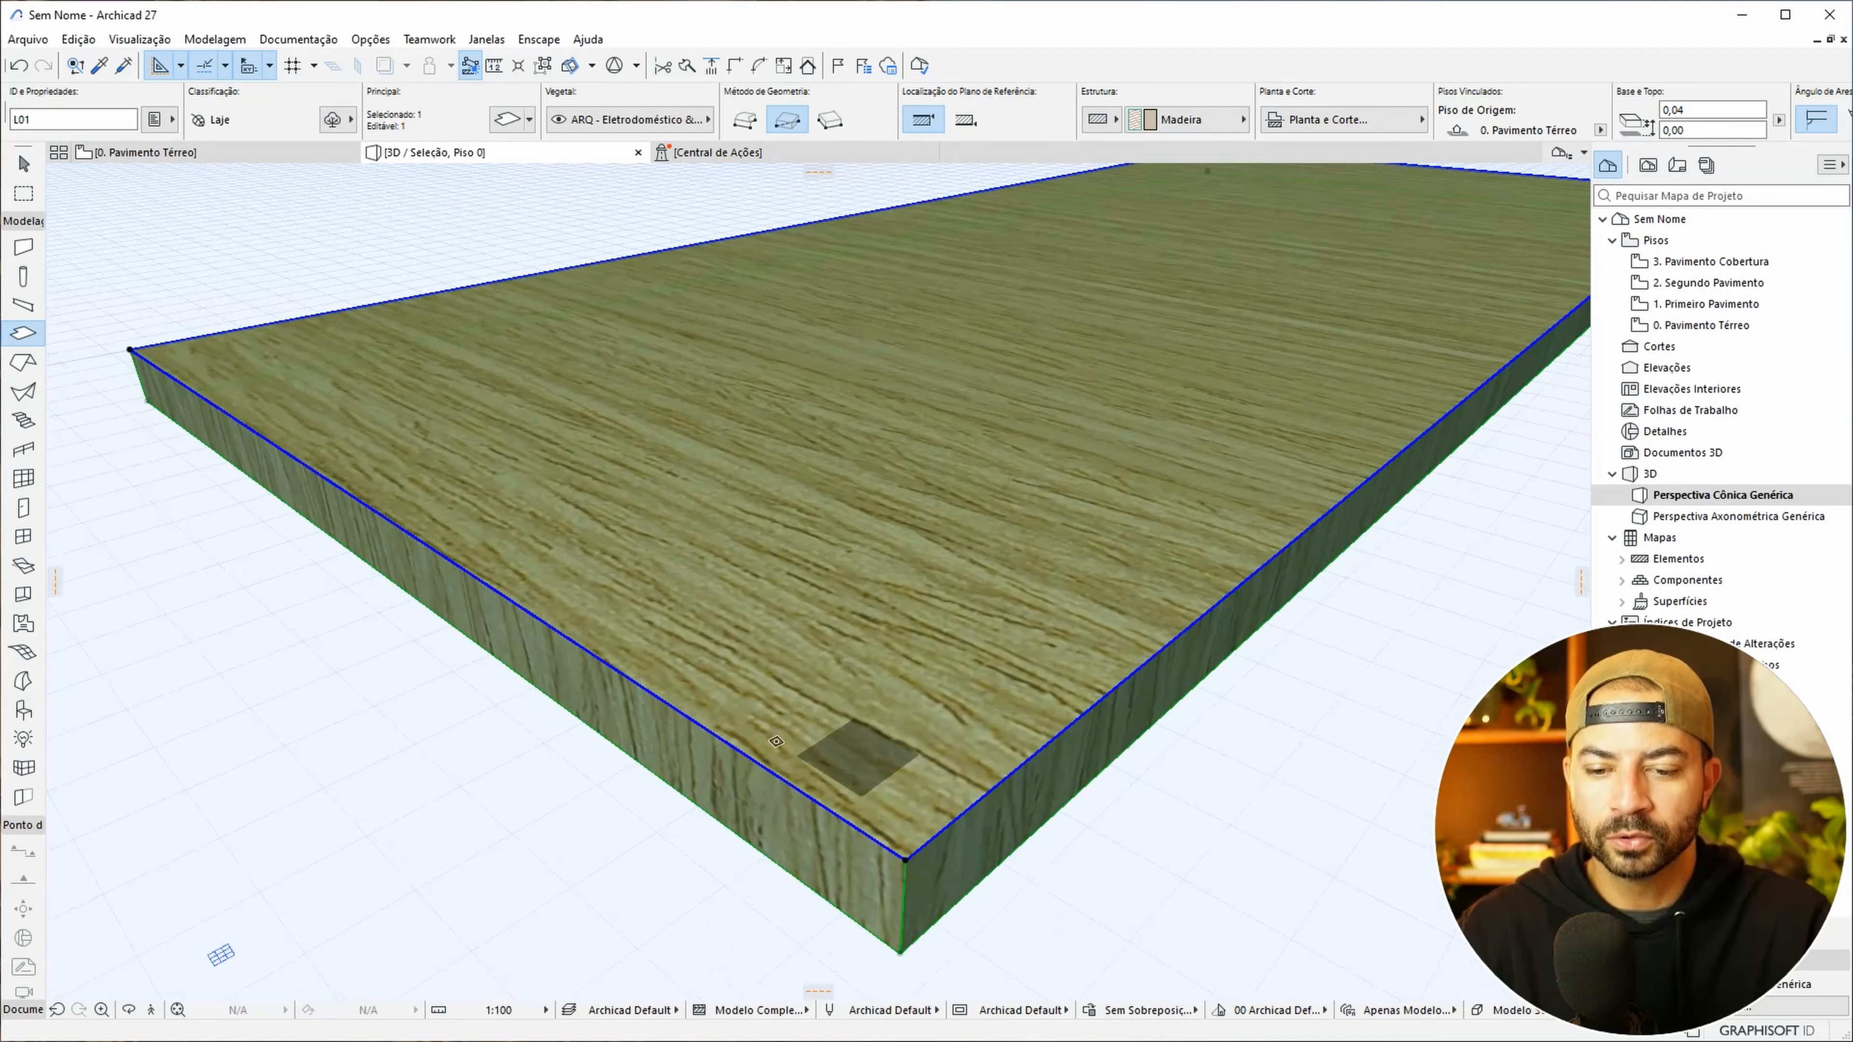
{"action": "middle_click_drag", "start_coordinate": [431, 671], "coordinate": [1010, 430], "text": "shift"}
{"action": "middle_click_drag", "start_coordinate": [831, 468], "coordinate": [1022, 500]}
{"action": "middle_click_drag", "start_coordinate": [540, 523], "coordinate": [843, 491], "text": "shift"}
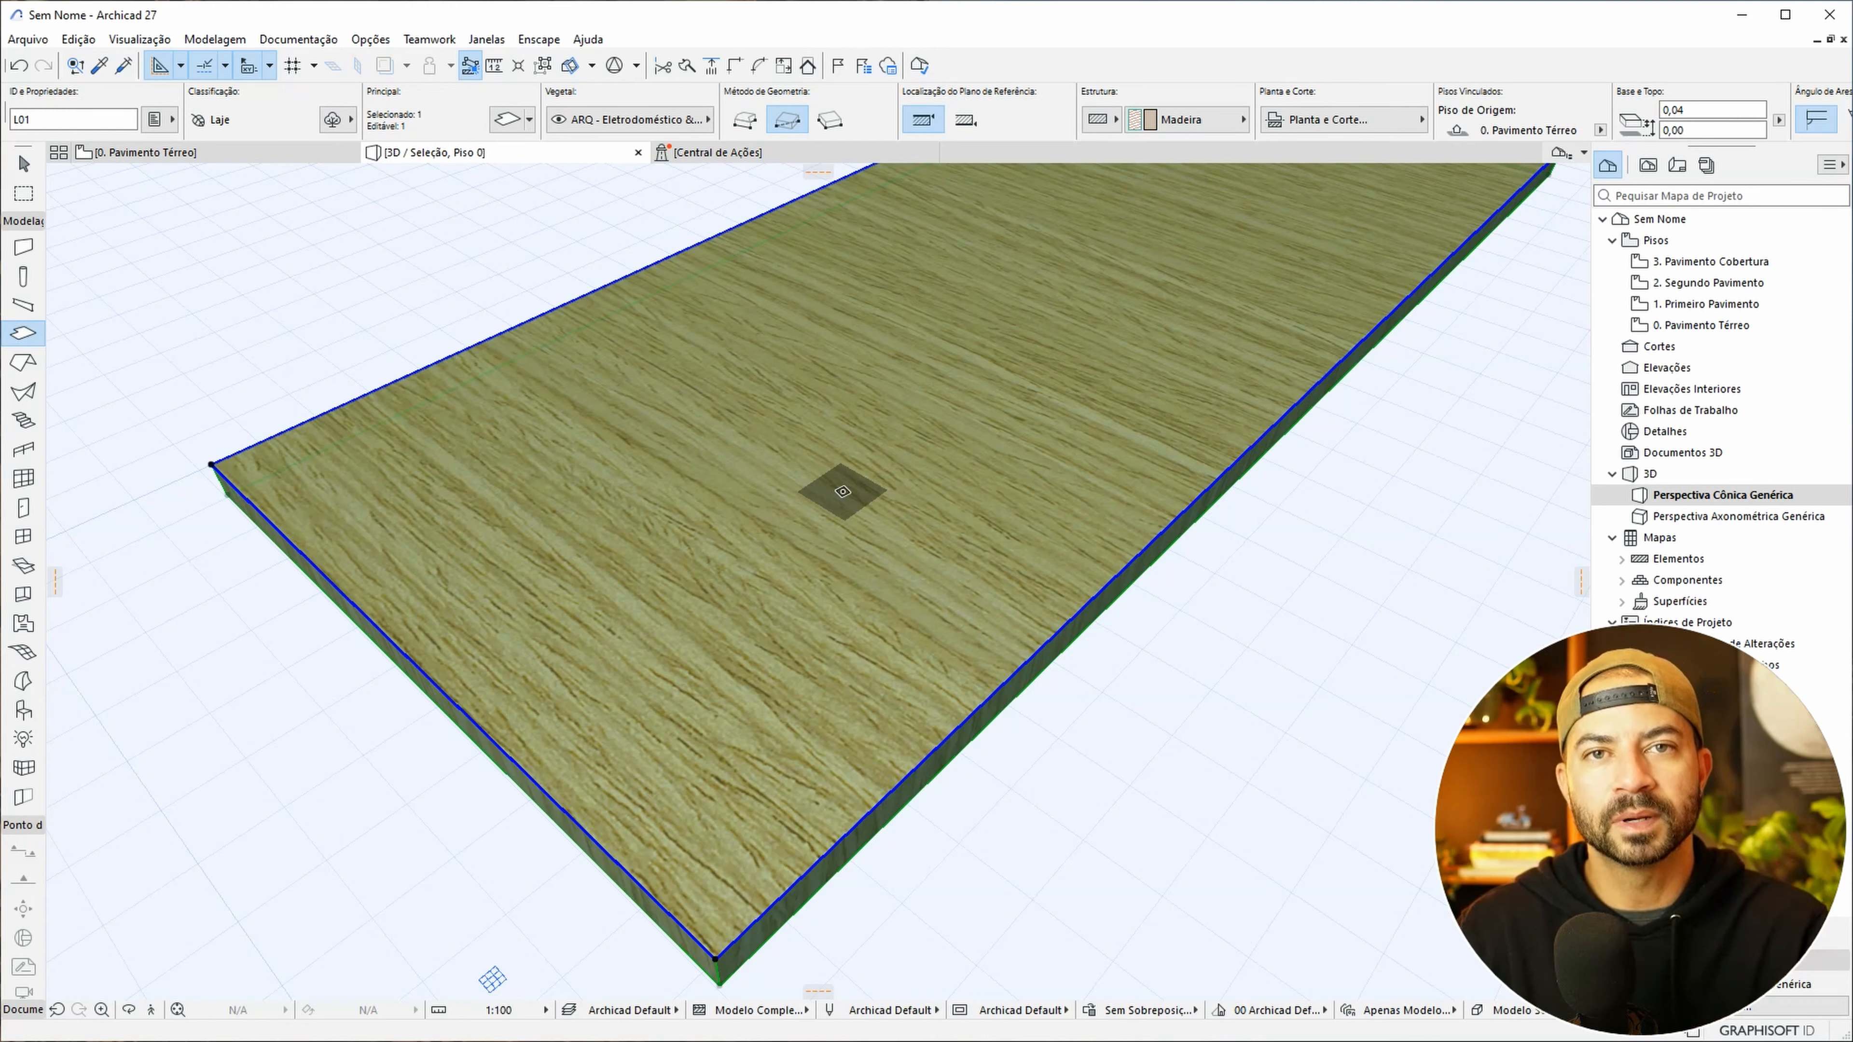
{"action": "middle_click_drag", "start_coordinate": [843, 492], "coordinate": [1028, 462], "text": "shift"}
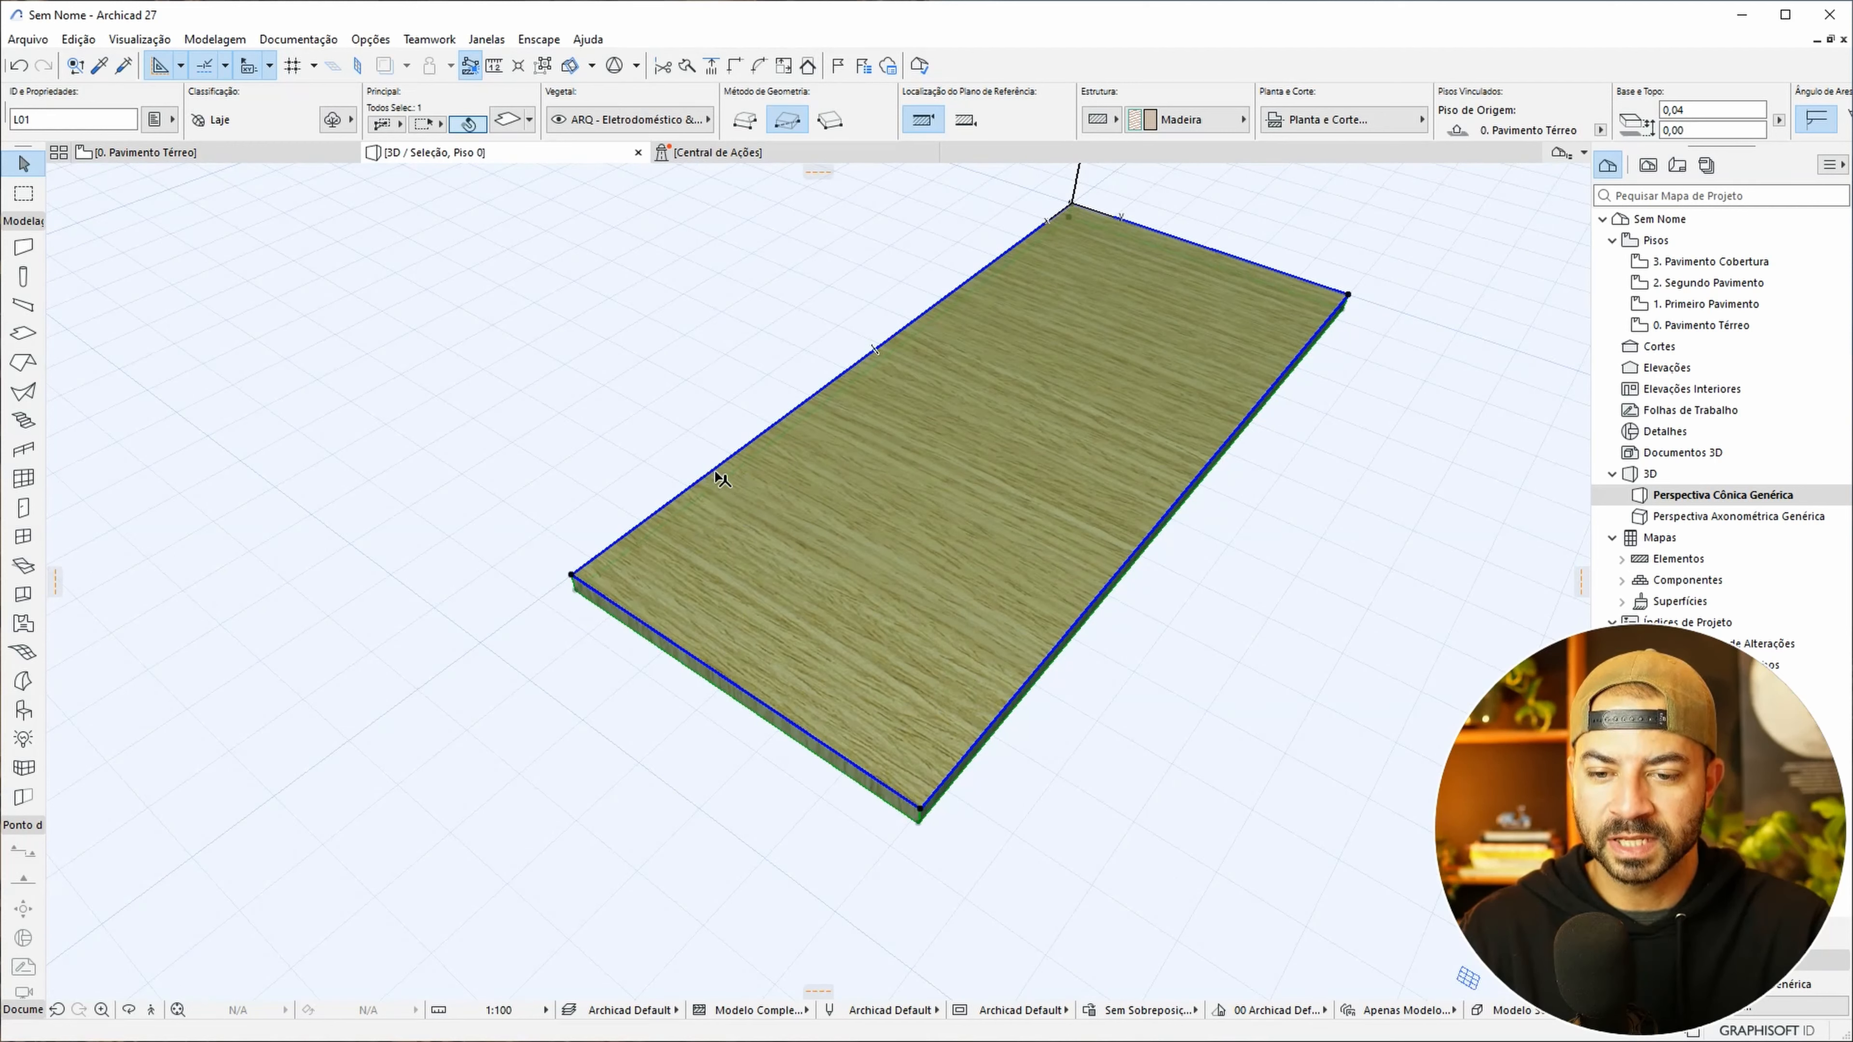
- Offset the slab's long edge at the project origin outward by 1
{"action": "left_click", "coordinate": [702, 482]}
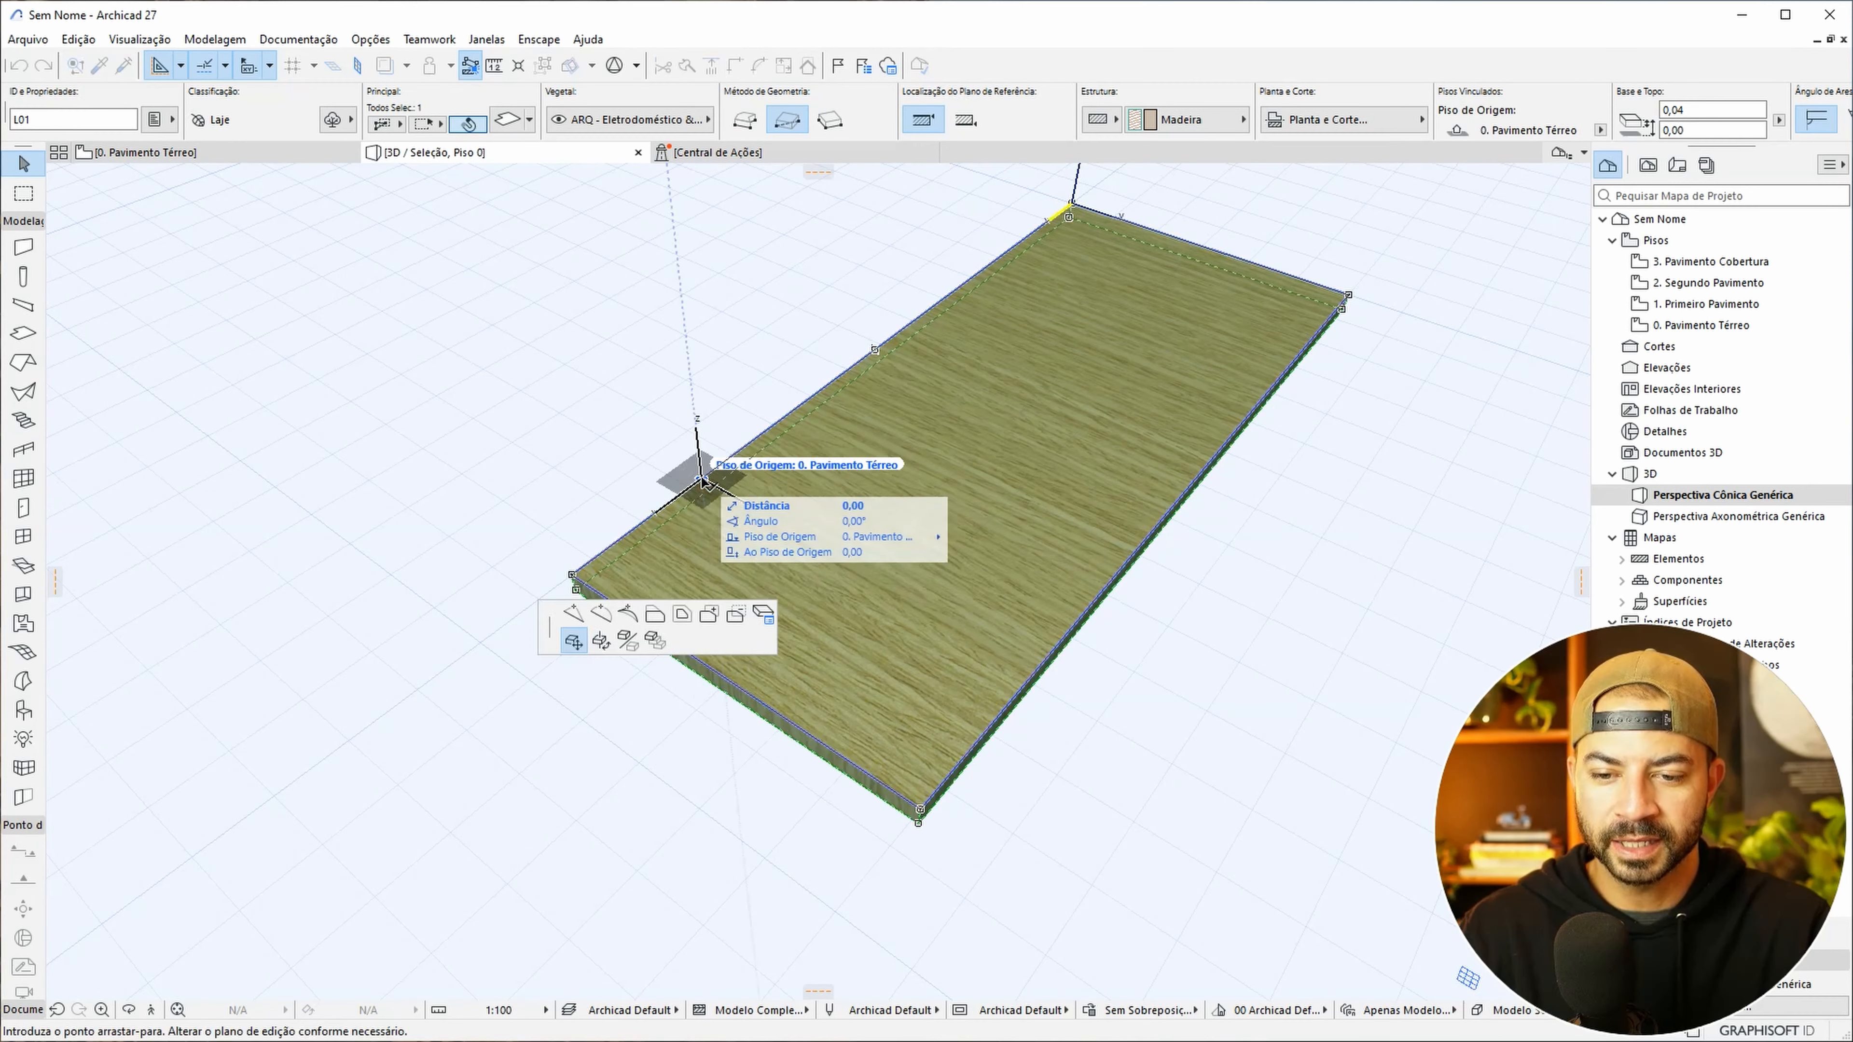
{"action": "left_click", "coordinate": [655, 614]}
{"action": "type", "text": "1"}
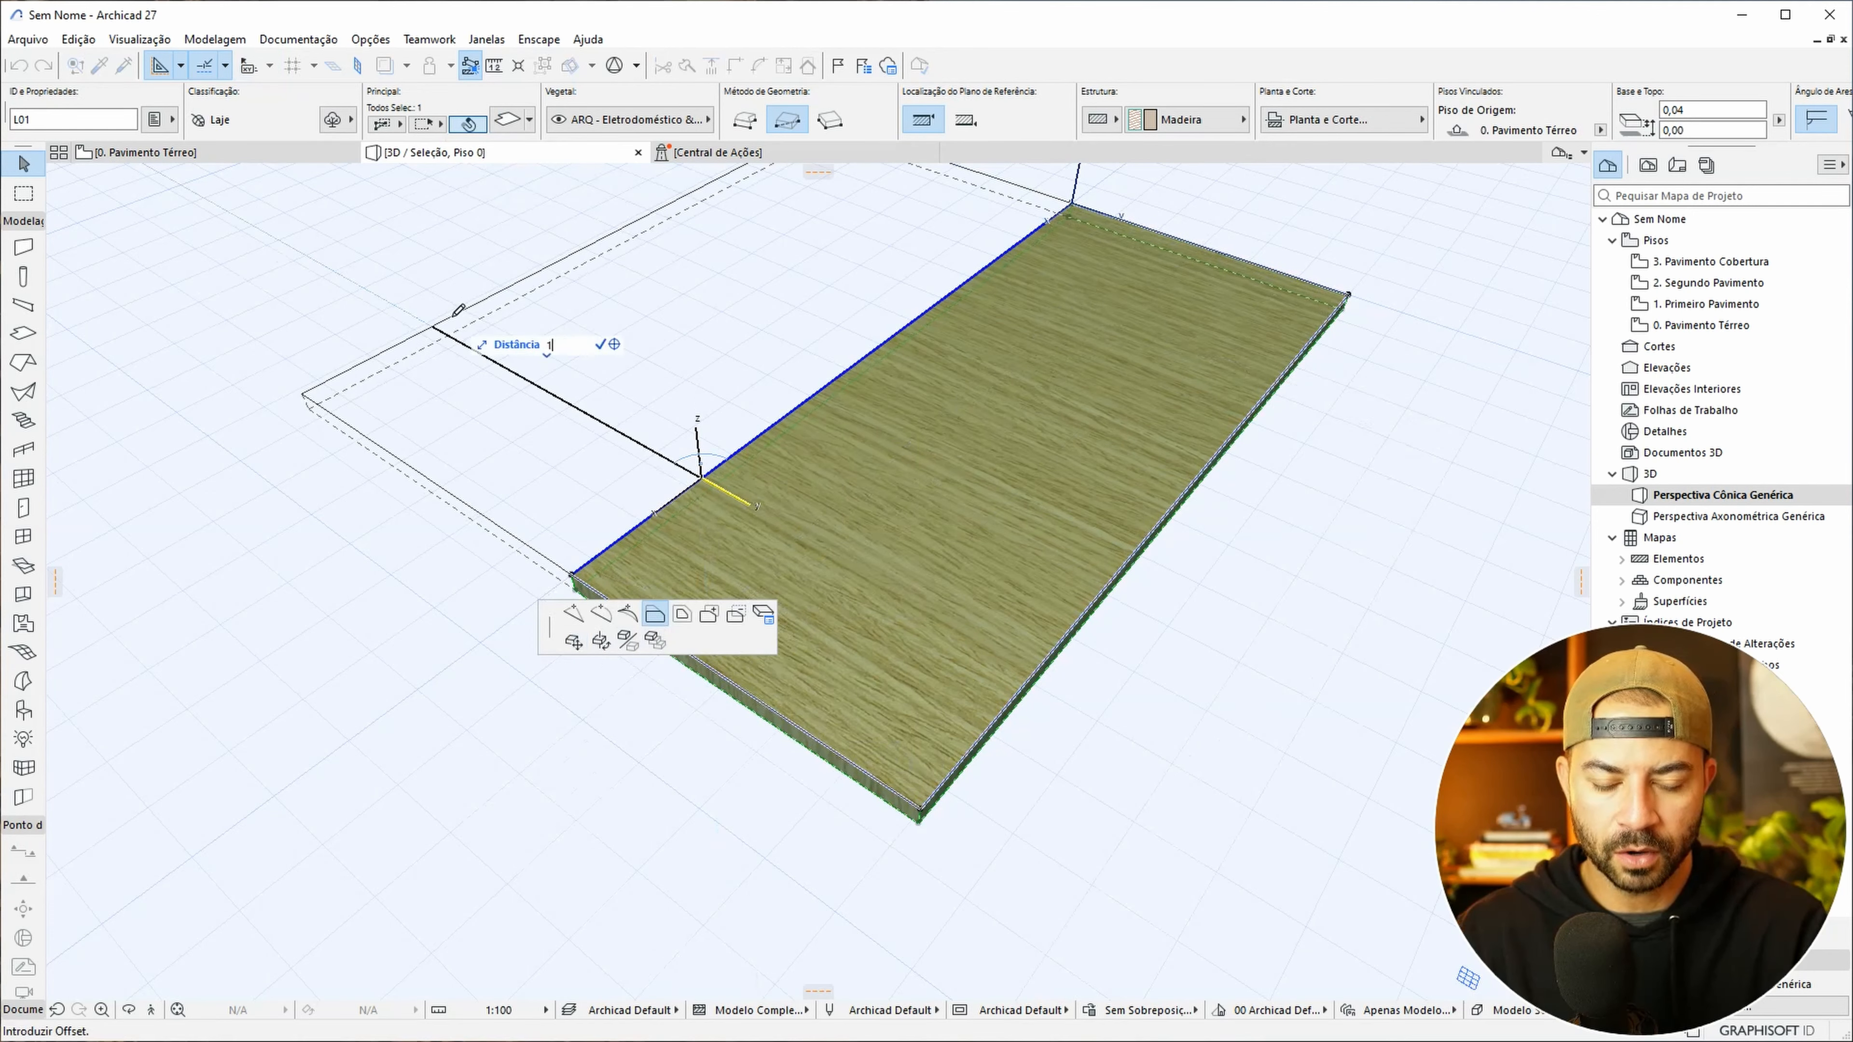
{"action": "key", "text": "Return"}
- Offset the slab's side that passes through the project origin inward by 1
{"action": "middle_click_drag", "start_coordinate": [1357, 666], "coordinate": [1356, 427], "text": "shift"}
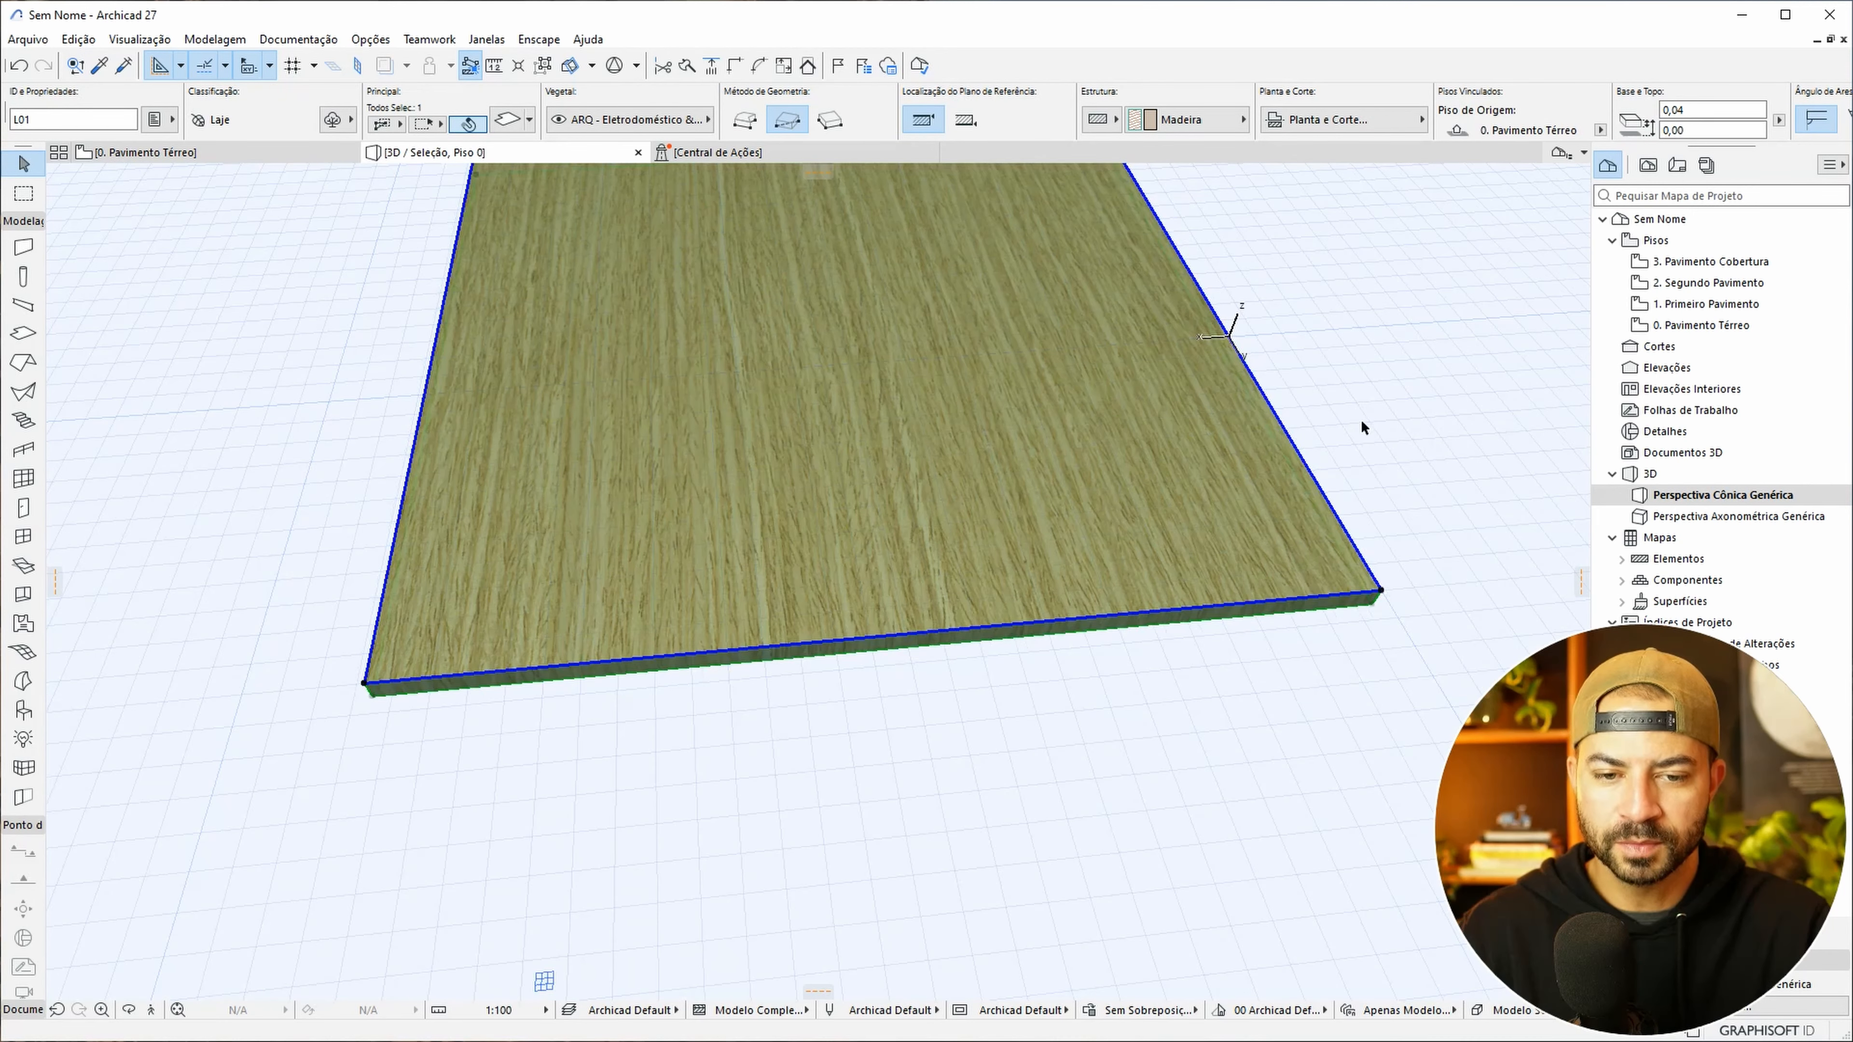
{"action": "left_click", "coordinate": [1275, 414]}
{"action": "type", "text": "1"}
{"action": "key", "text": "Return"}
- Unlink the slab's three surface overrides, set only the edge surface to Madeira - Wood 01H, apply, and inspect the slab
{"action": "middle_click_drag", "start_coordinate": [806, 458], "coordinate": [832, 641], "text": "shift"}
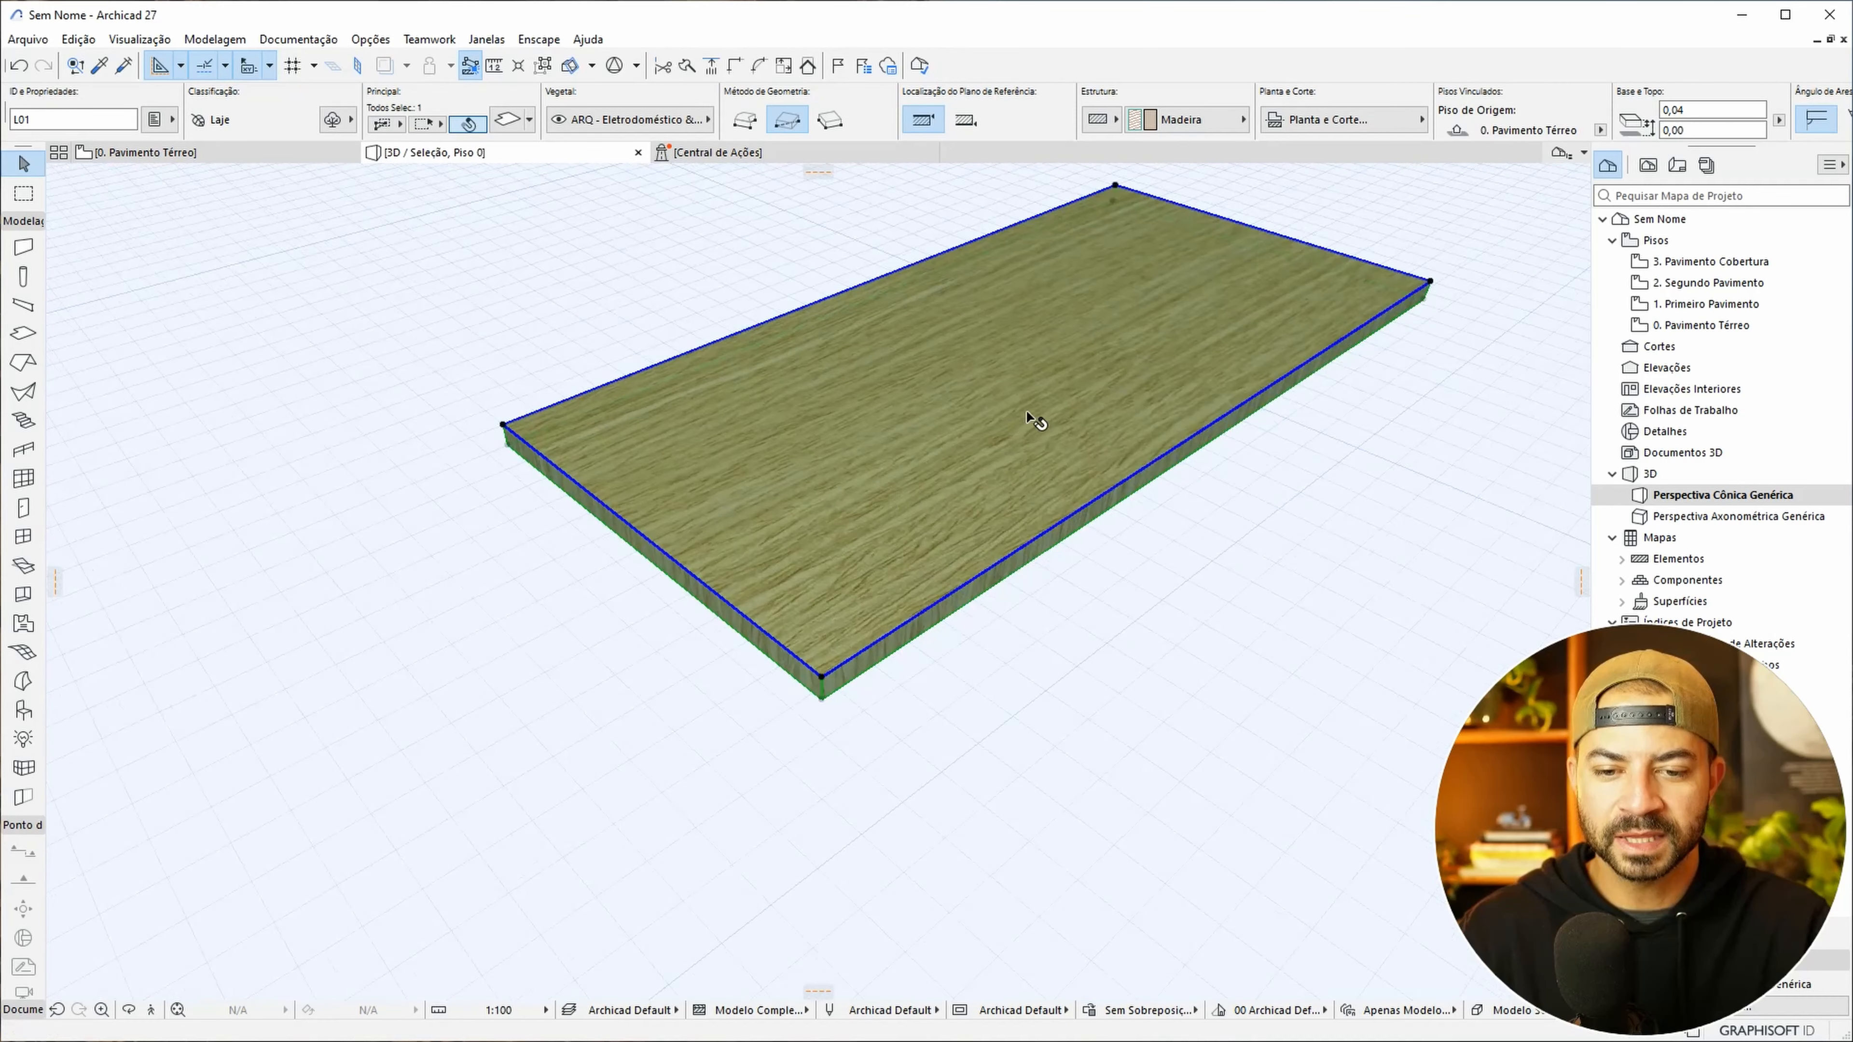
{"action": "middle_click_drag", "start_coordinate": [820, 469], "coordinate": [754, 501], "text": "shift"}
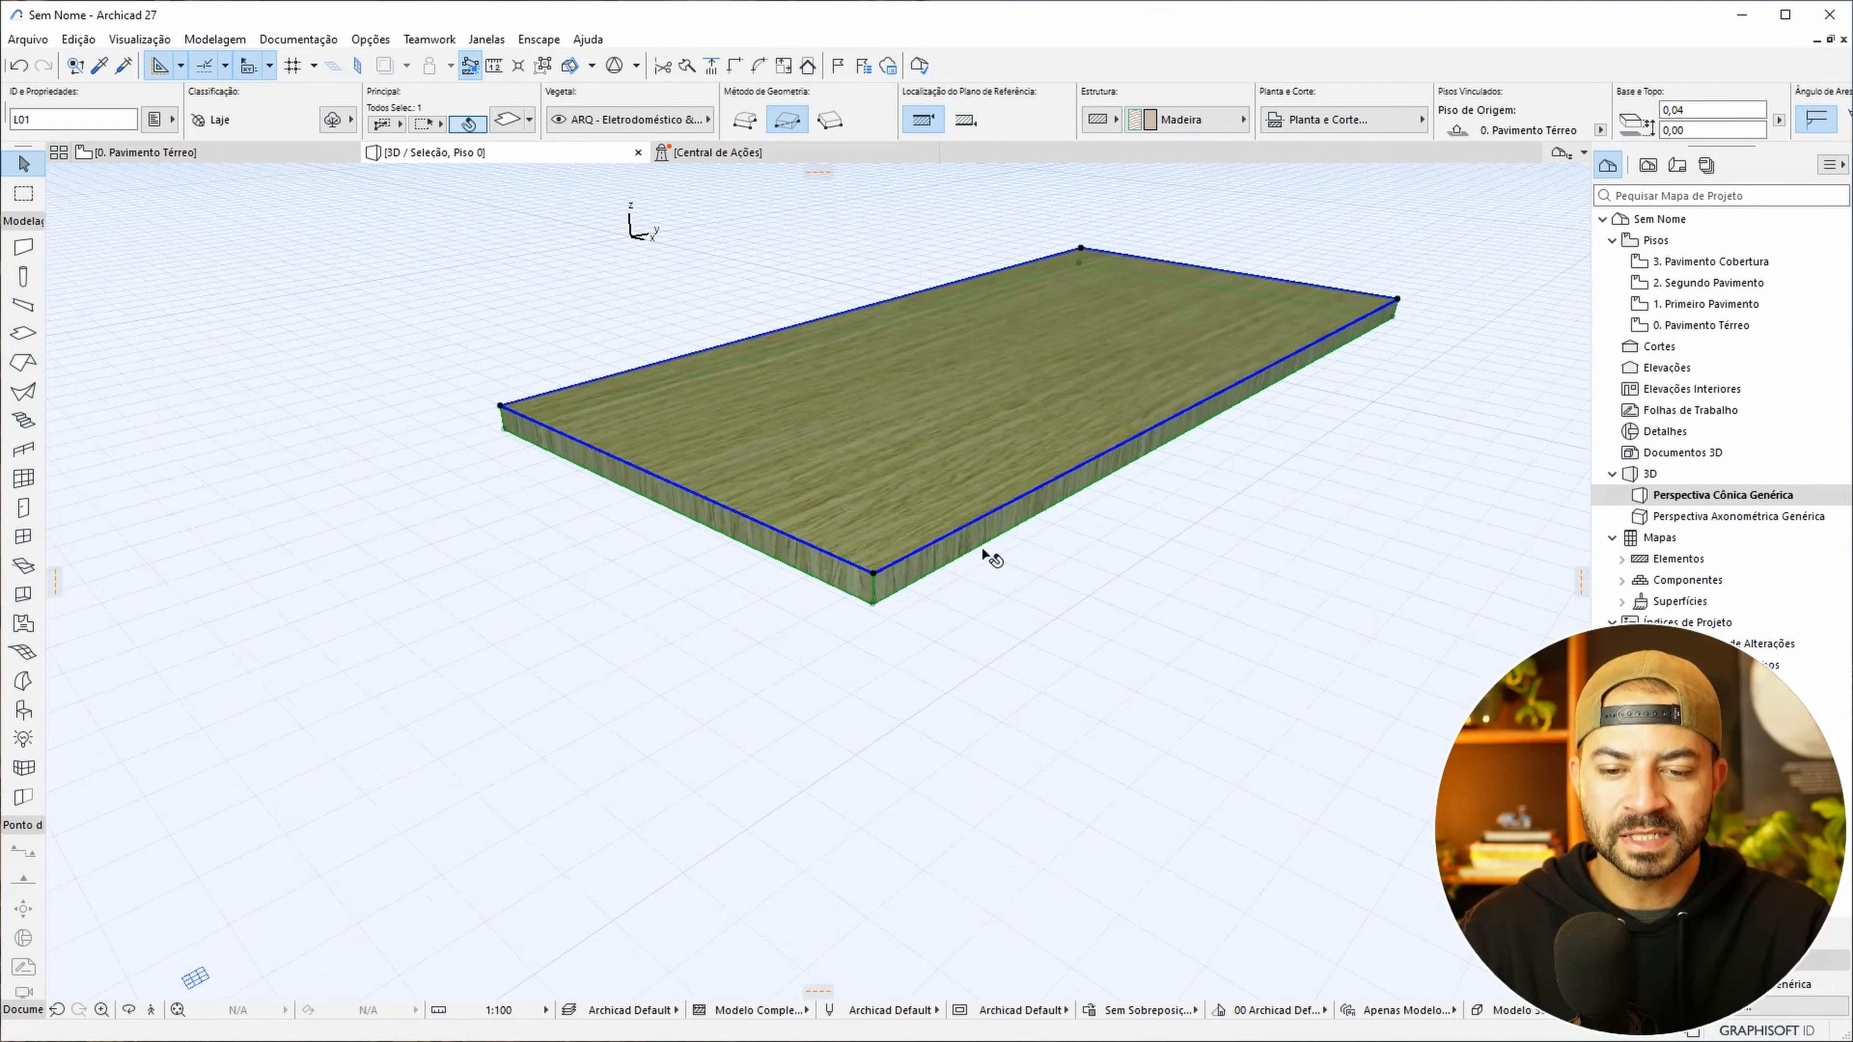
{"action": "middle_click_drag", "start_coordinate": [898, 503], "coordinate": [934, 516], "text": "shift"}
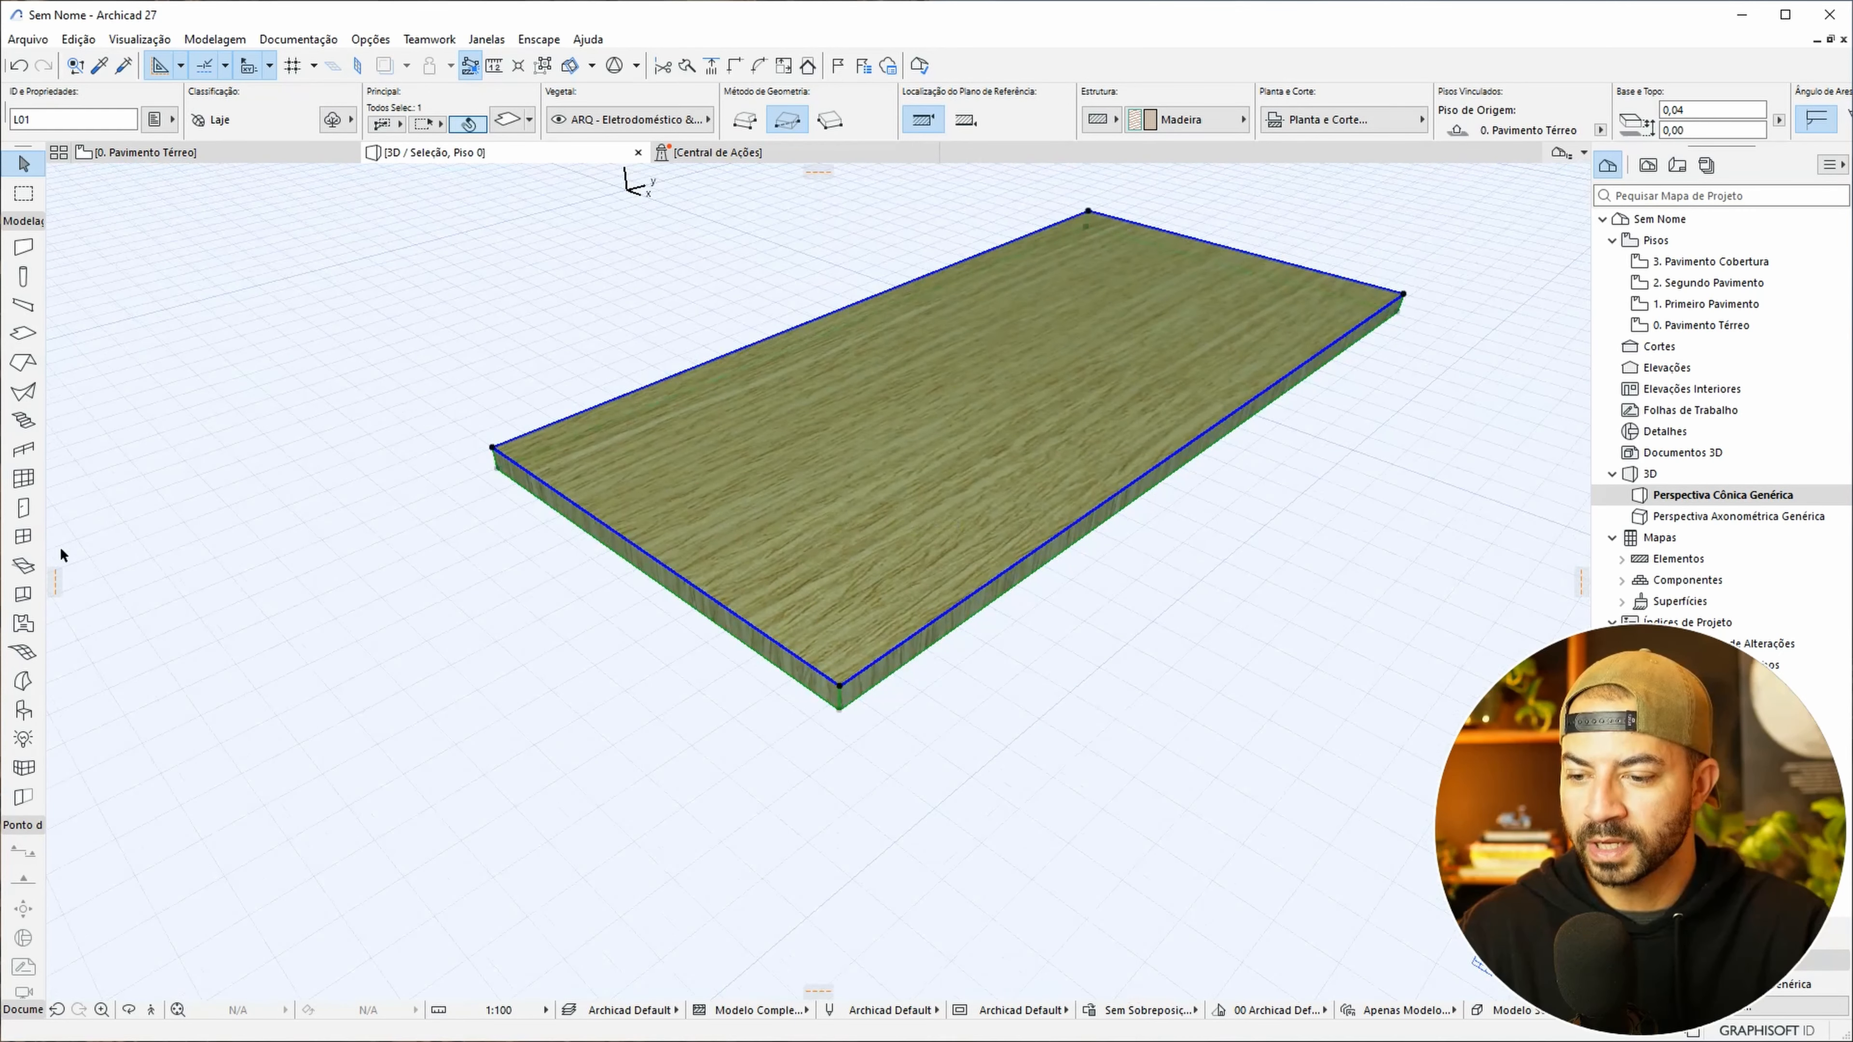
{"action": "double_click", "coordinate": [23, 333]}
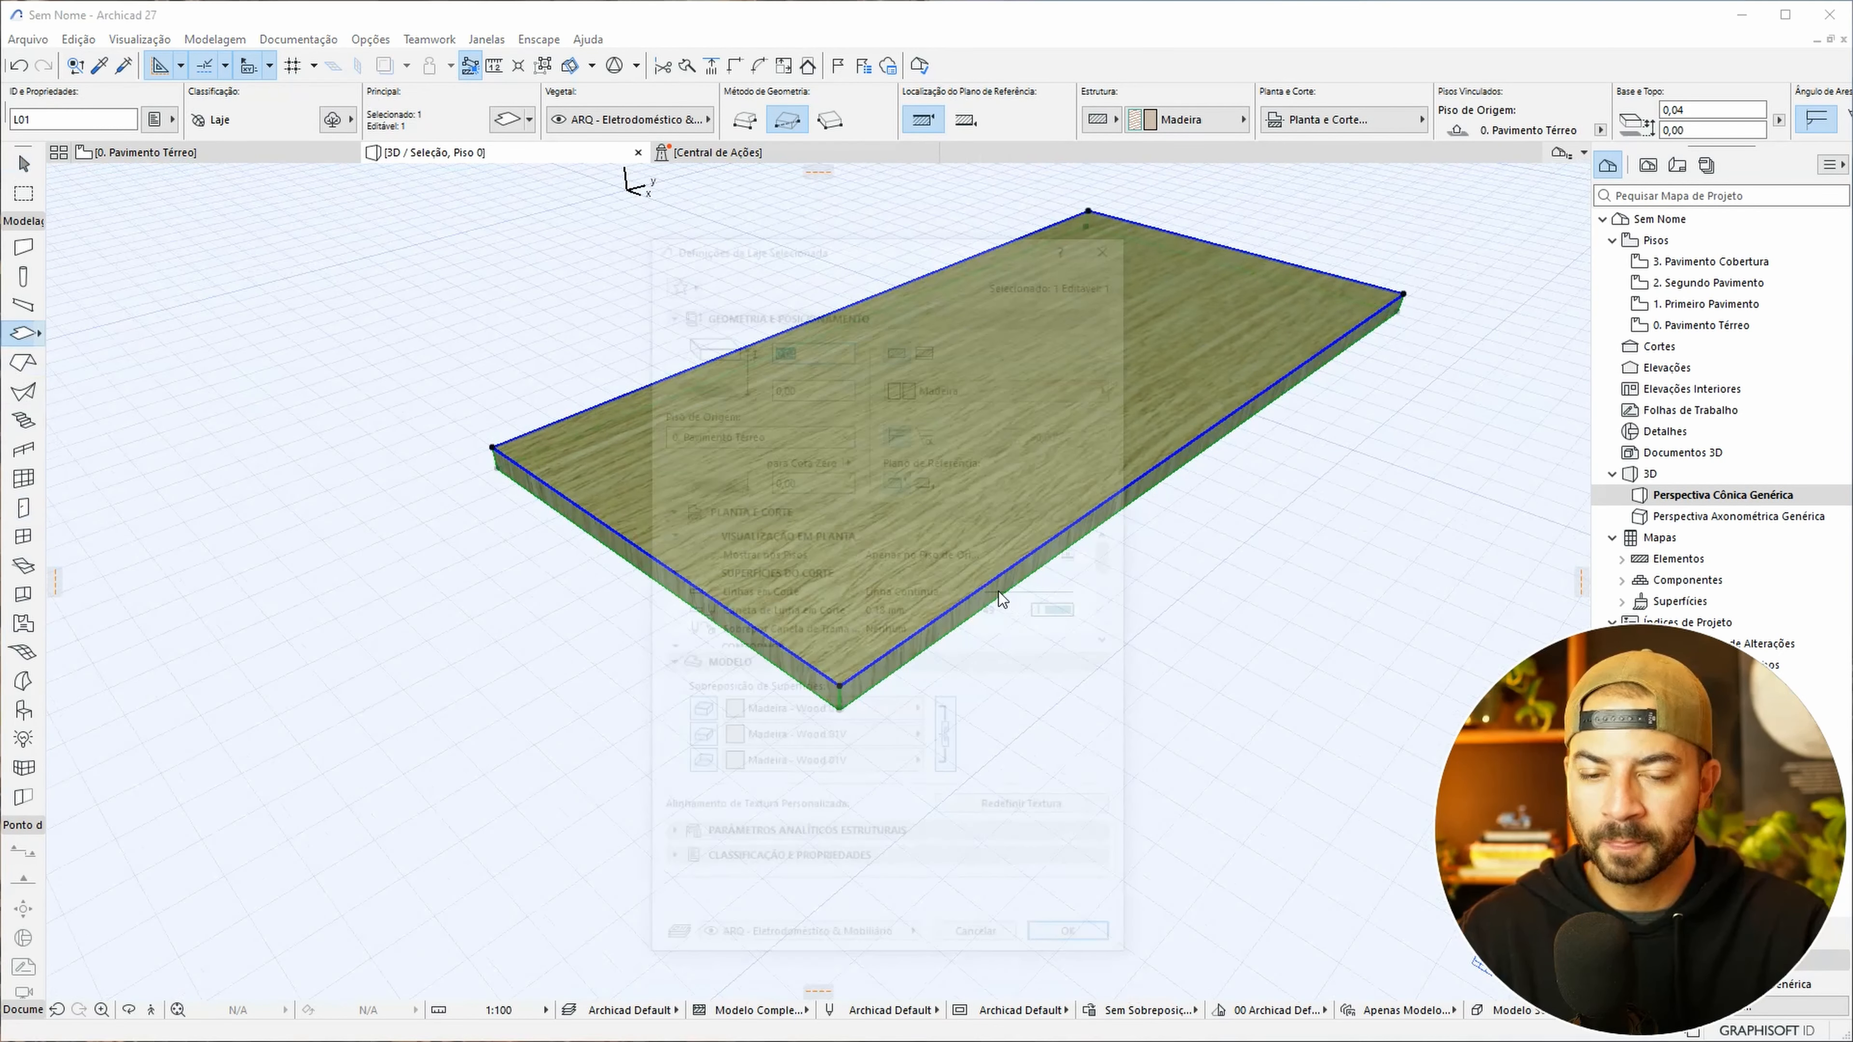
{"action": "left_click", "coordinate": [946, 739]}
{"action": "left_click", "coordinate": [857, 742]}
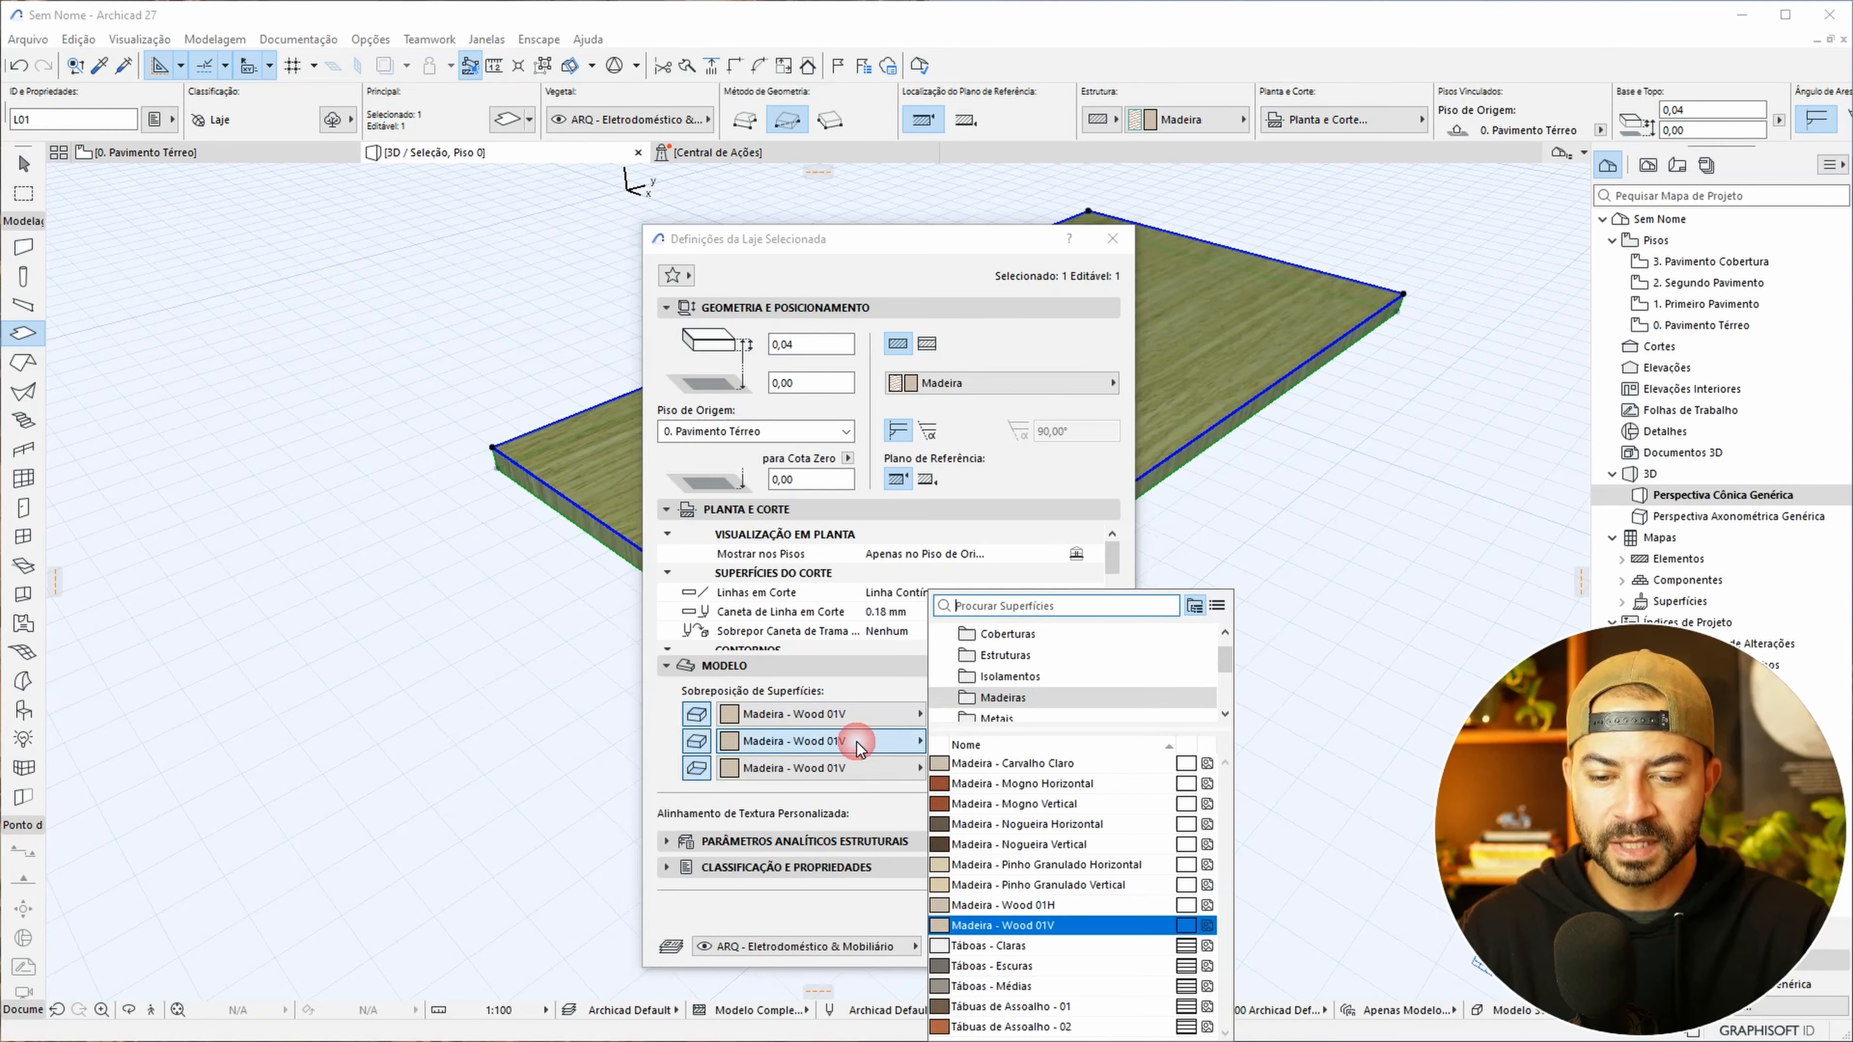
{"action": "left_click", "coordinate": [1065, 903]}
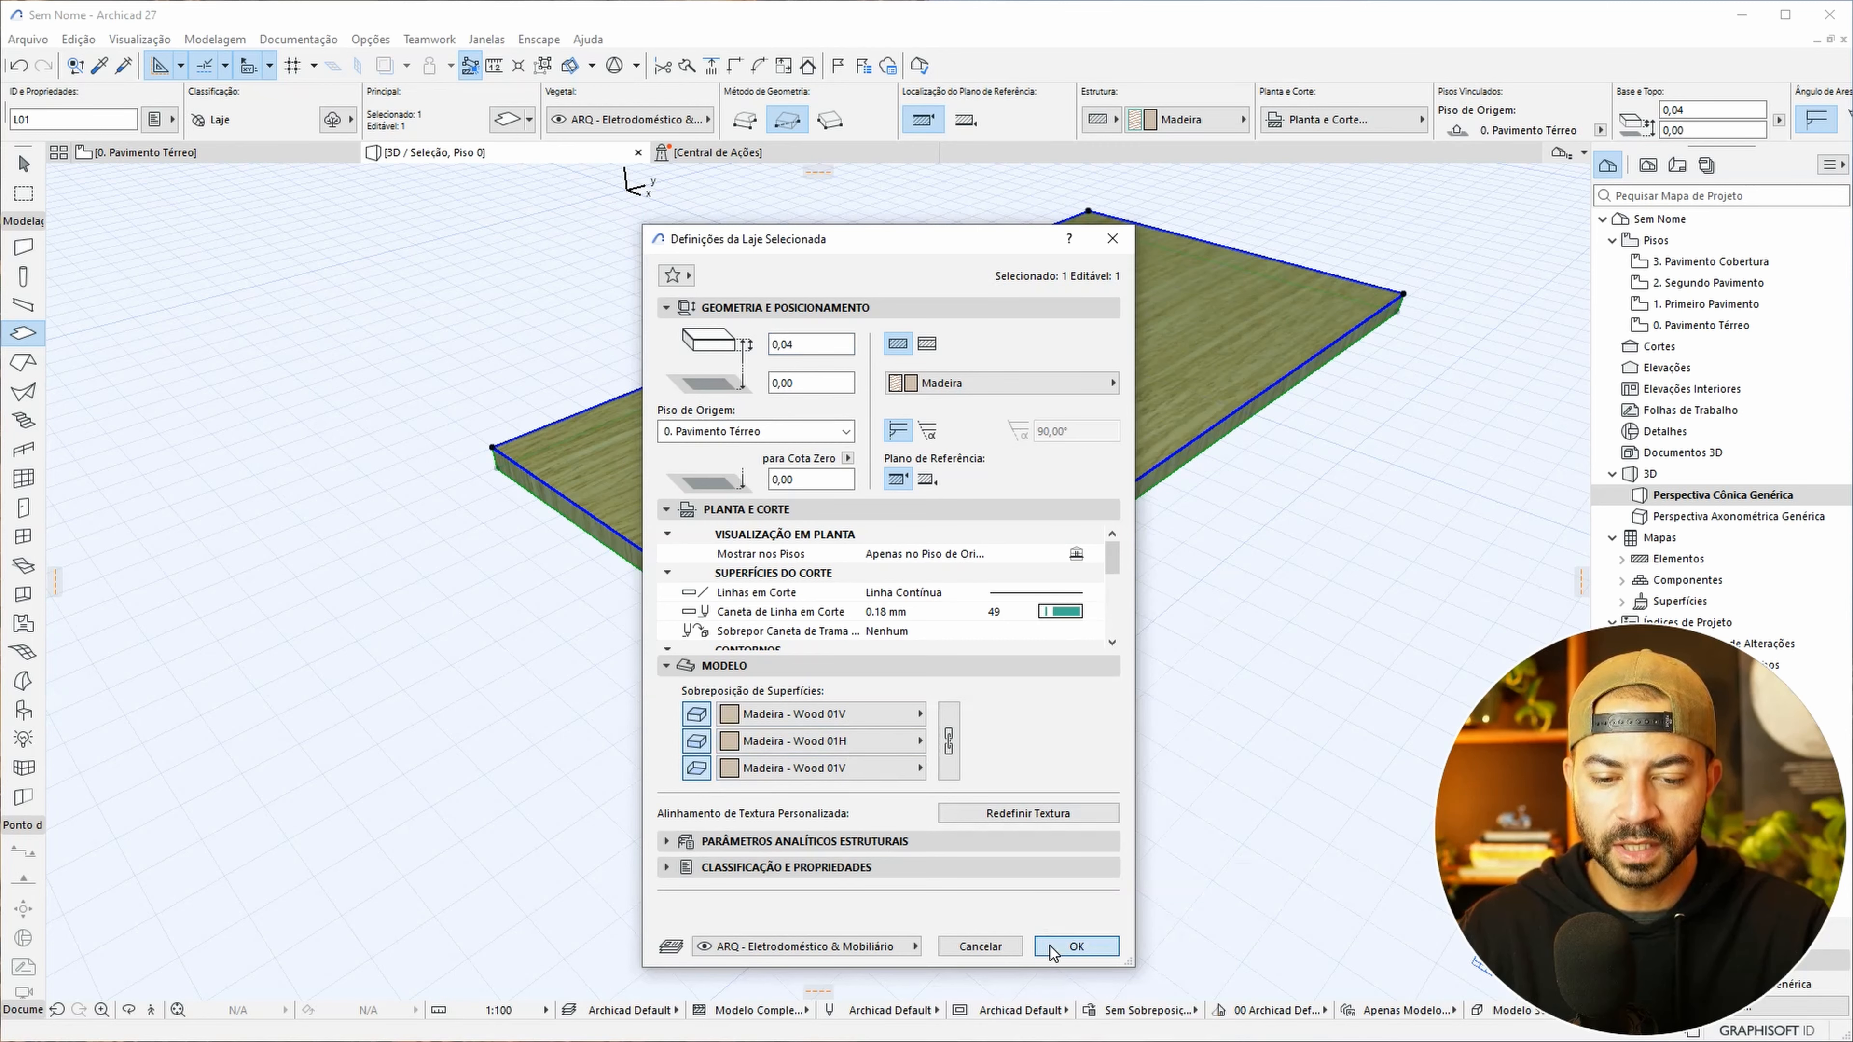
{"action": "left_click", "coordinate": [1076, 946]}
{"action": "middle_click_drag", "start_coordinate": [1117, 616], "coordinate": [492, 487], "text": "shift"}
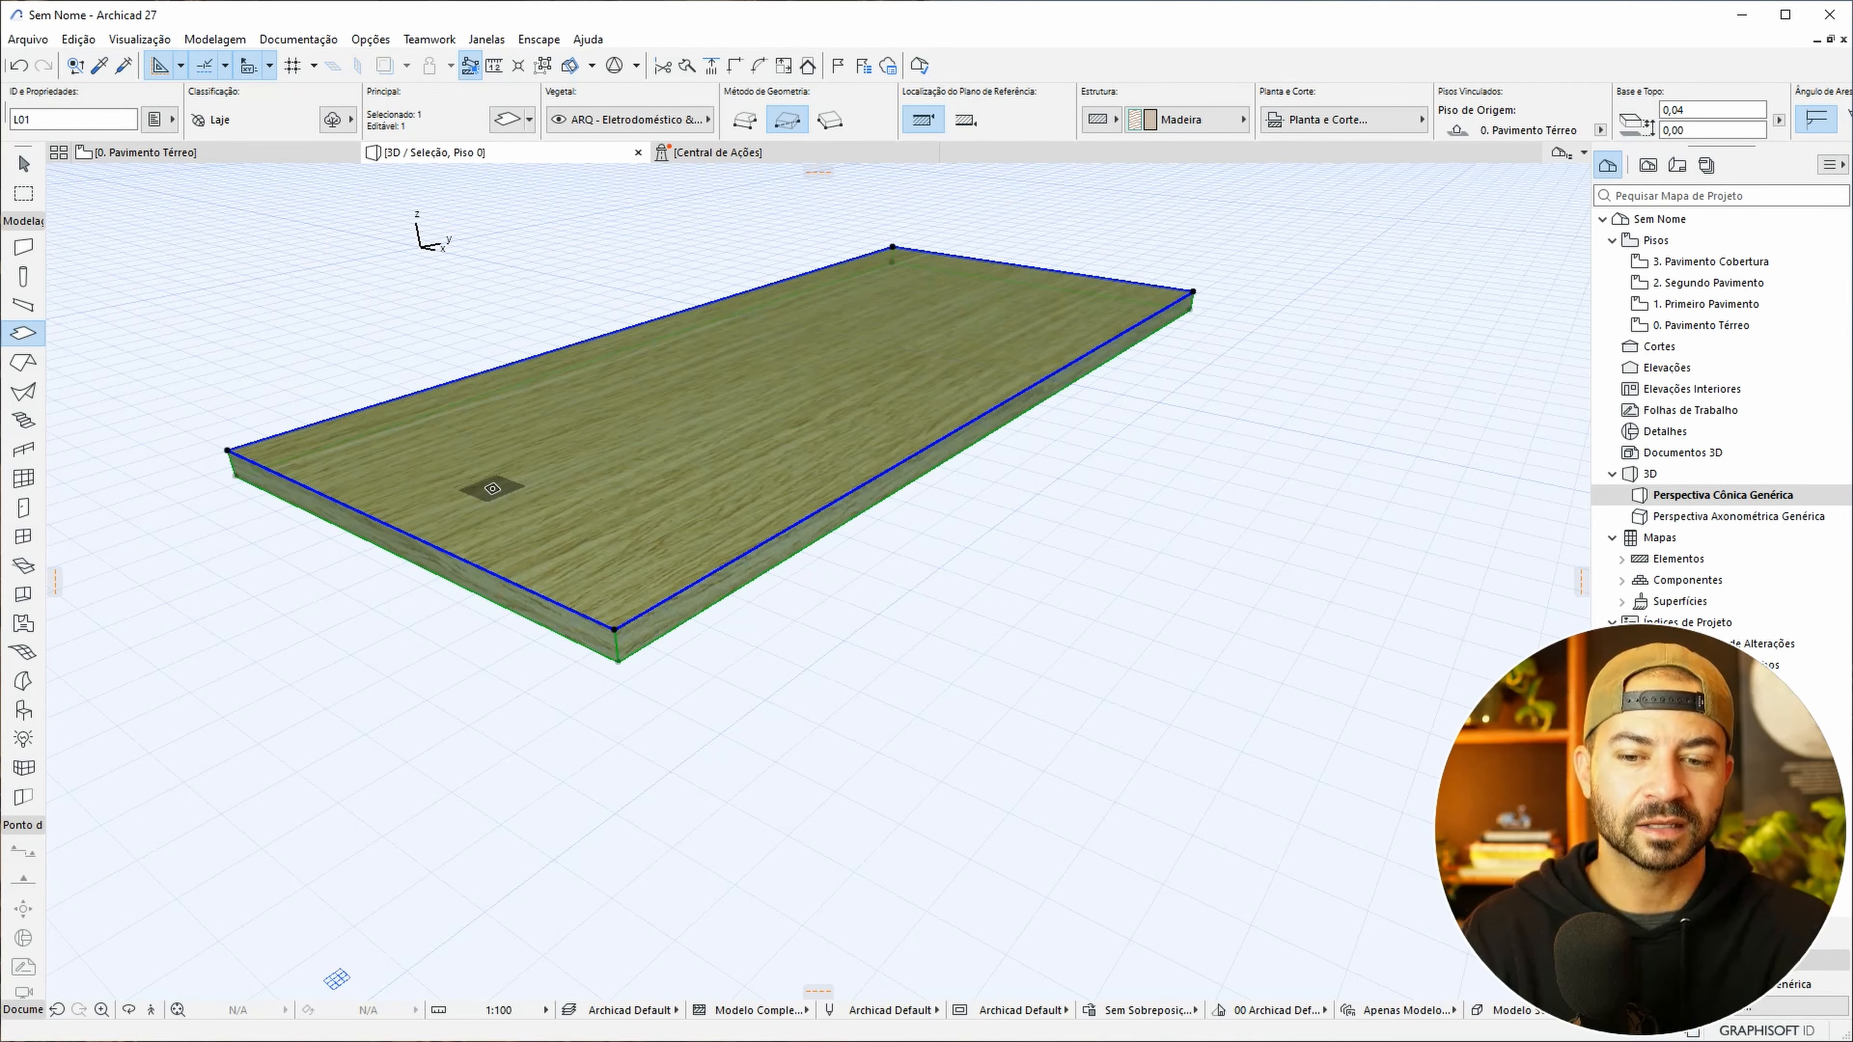
{"action": "middle_click_drag", "start_coordinate": [872, 494], "coordinate": [854, 562], "text": "shift"}
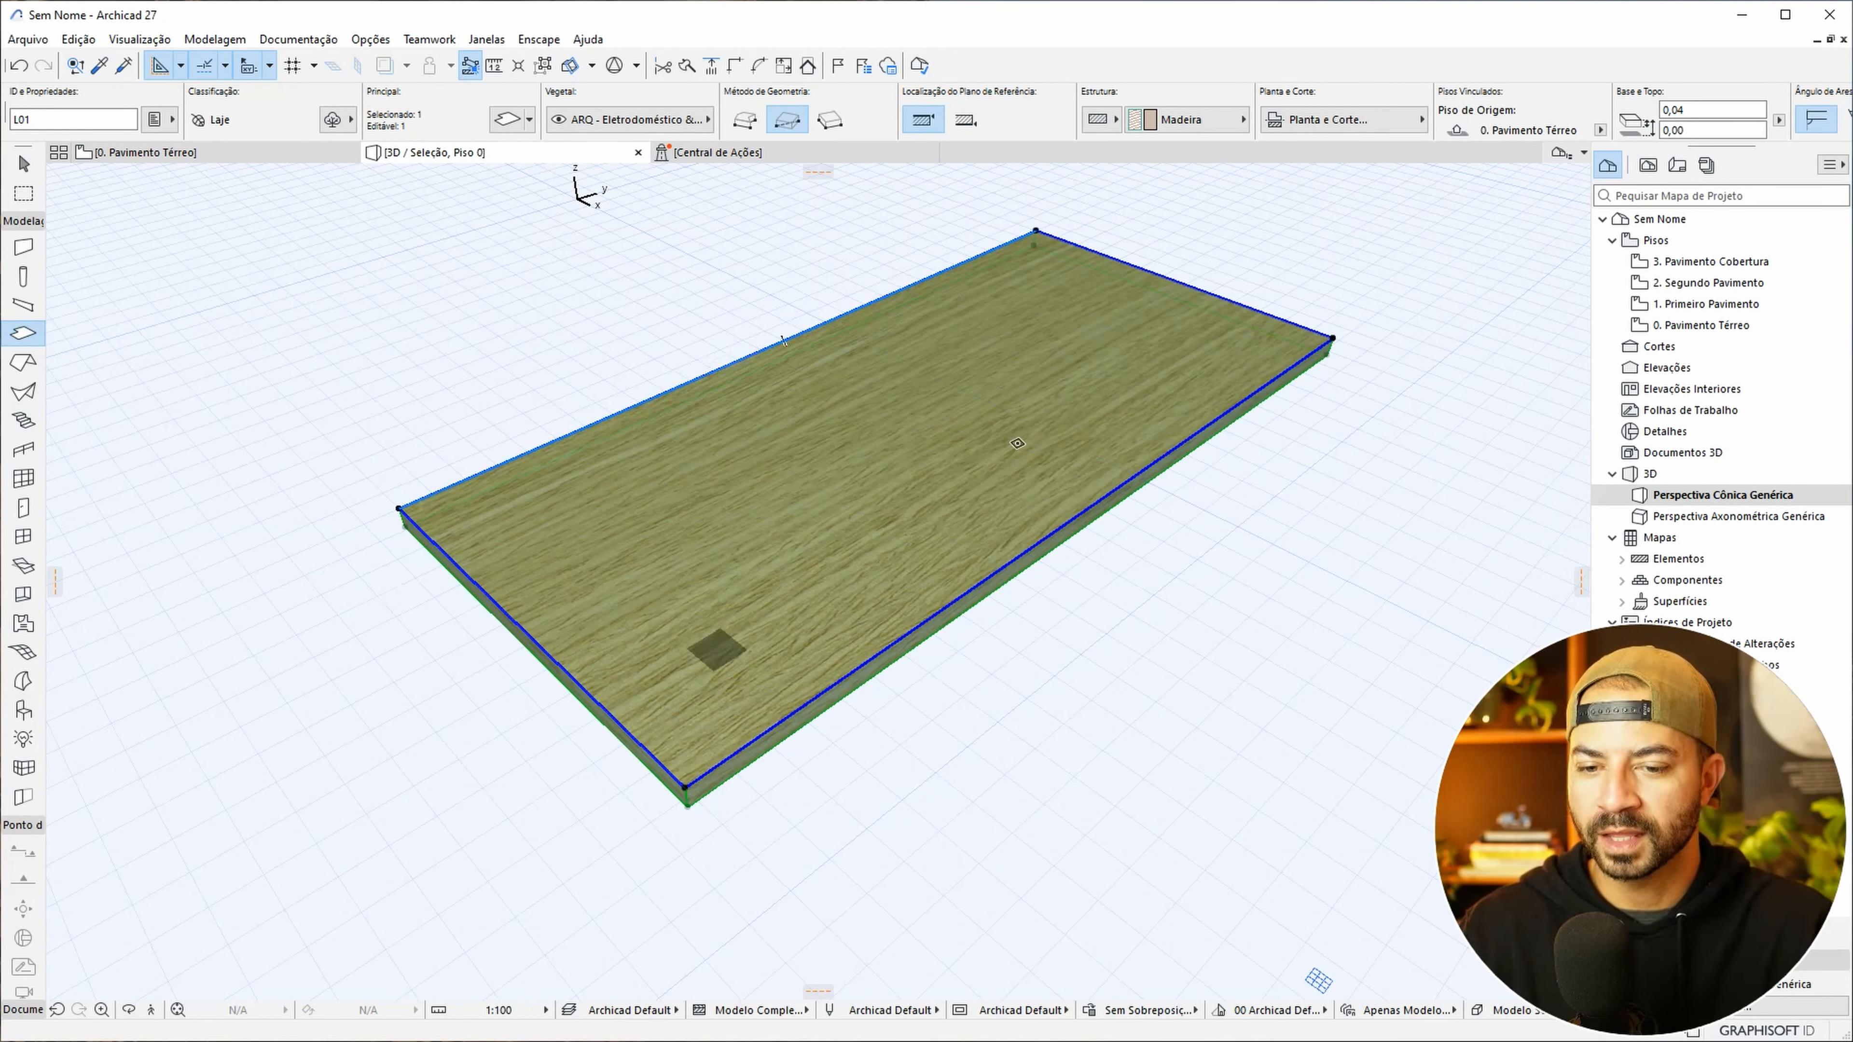
{"action": "middle_click_drag", "start_coordinate": [729, 600], "coordinate": [891, 549], "text": "shift"}
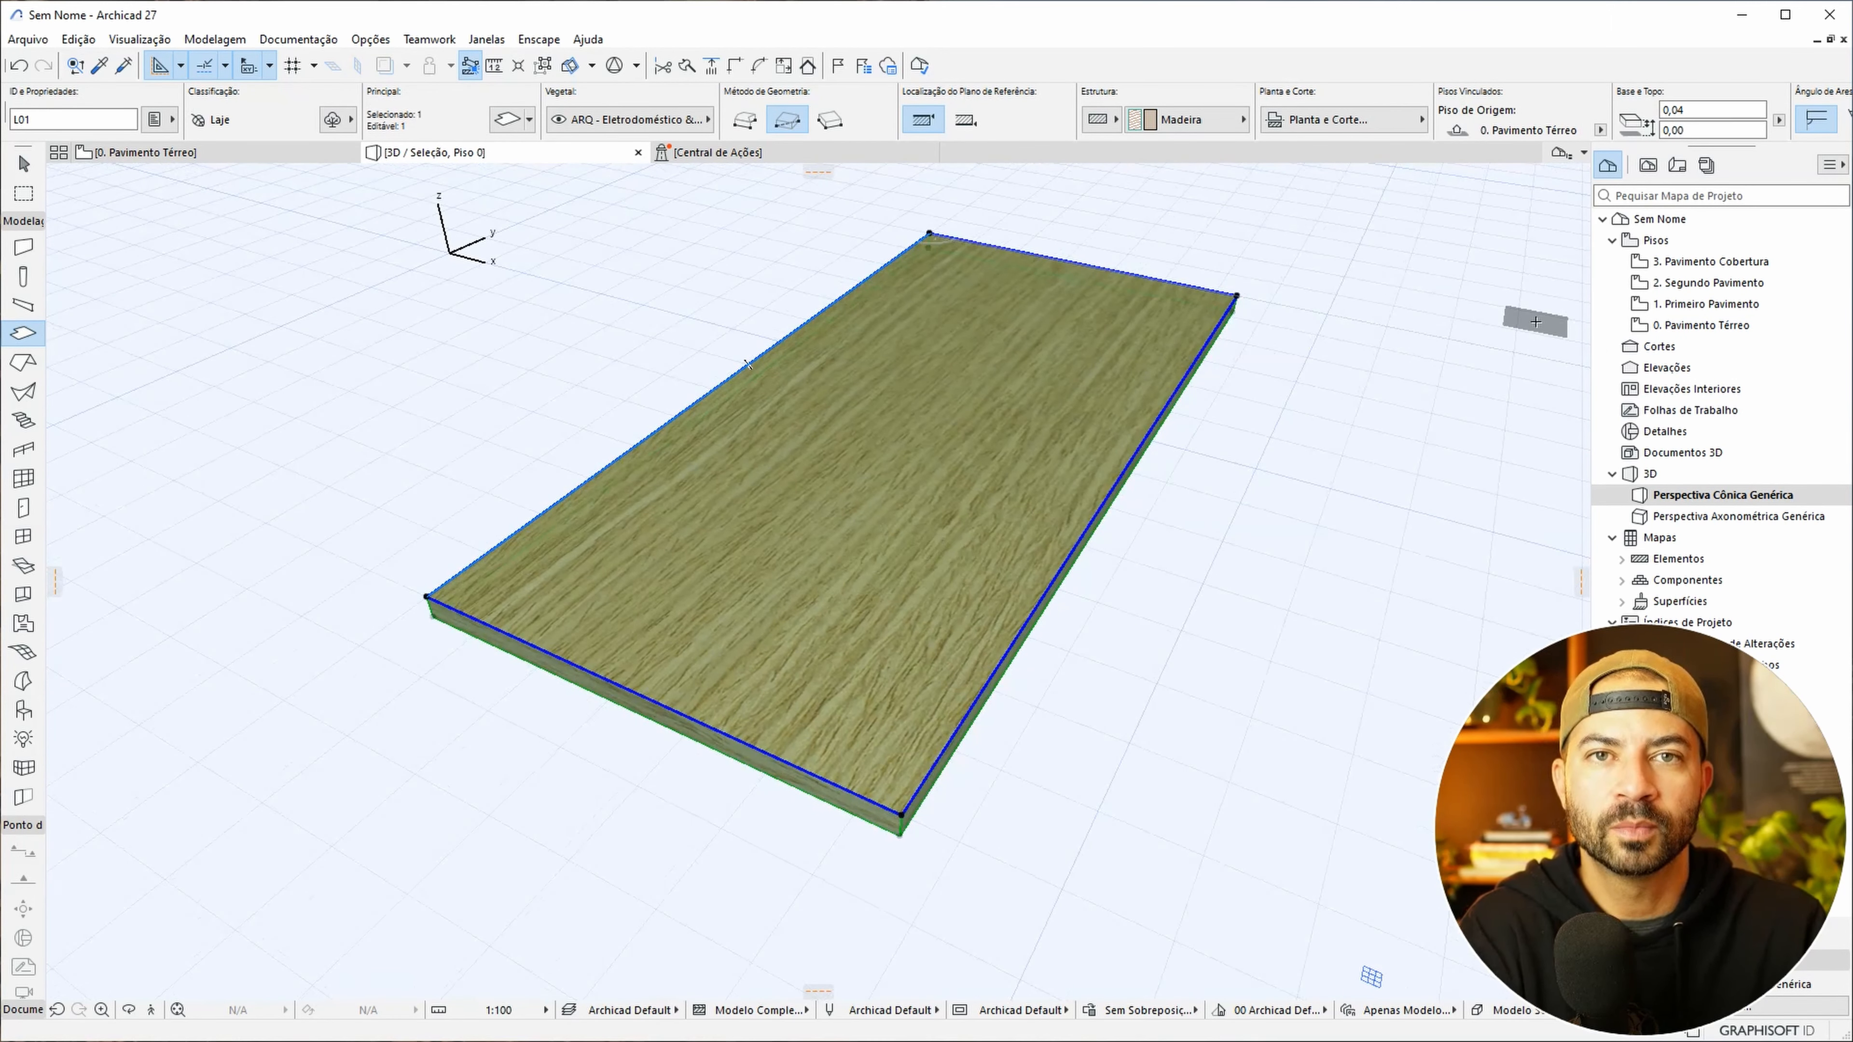
- Add every texture folder inside the TEXTURAS folder to the project's libraries with the library manager and confirm
{"action": "left_click", "coordinate": [27, 39]}
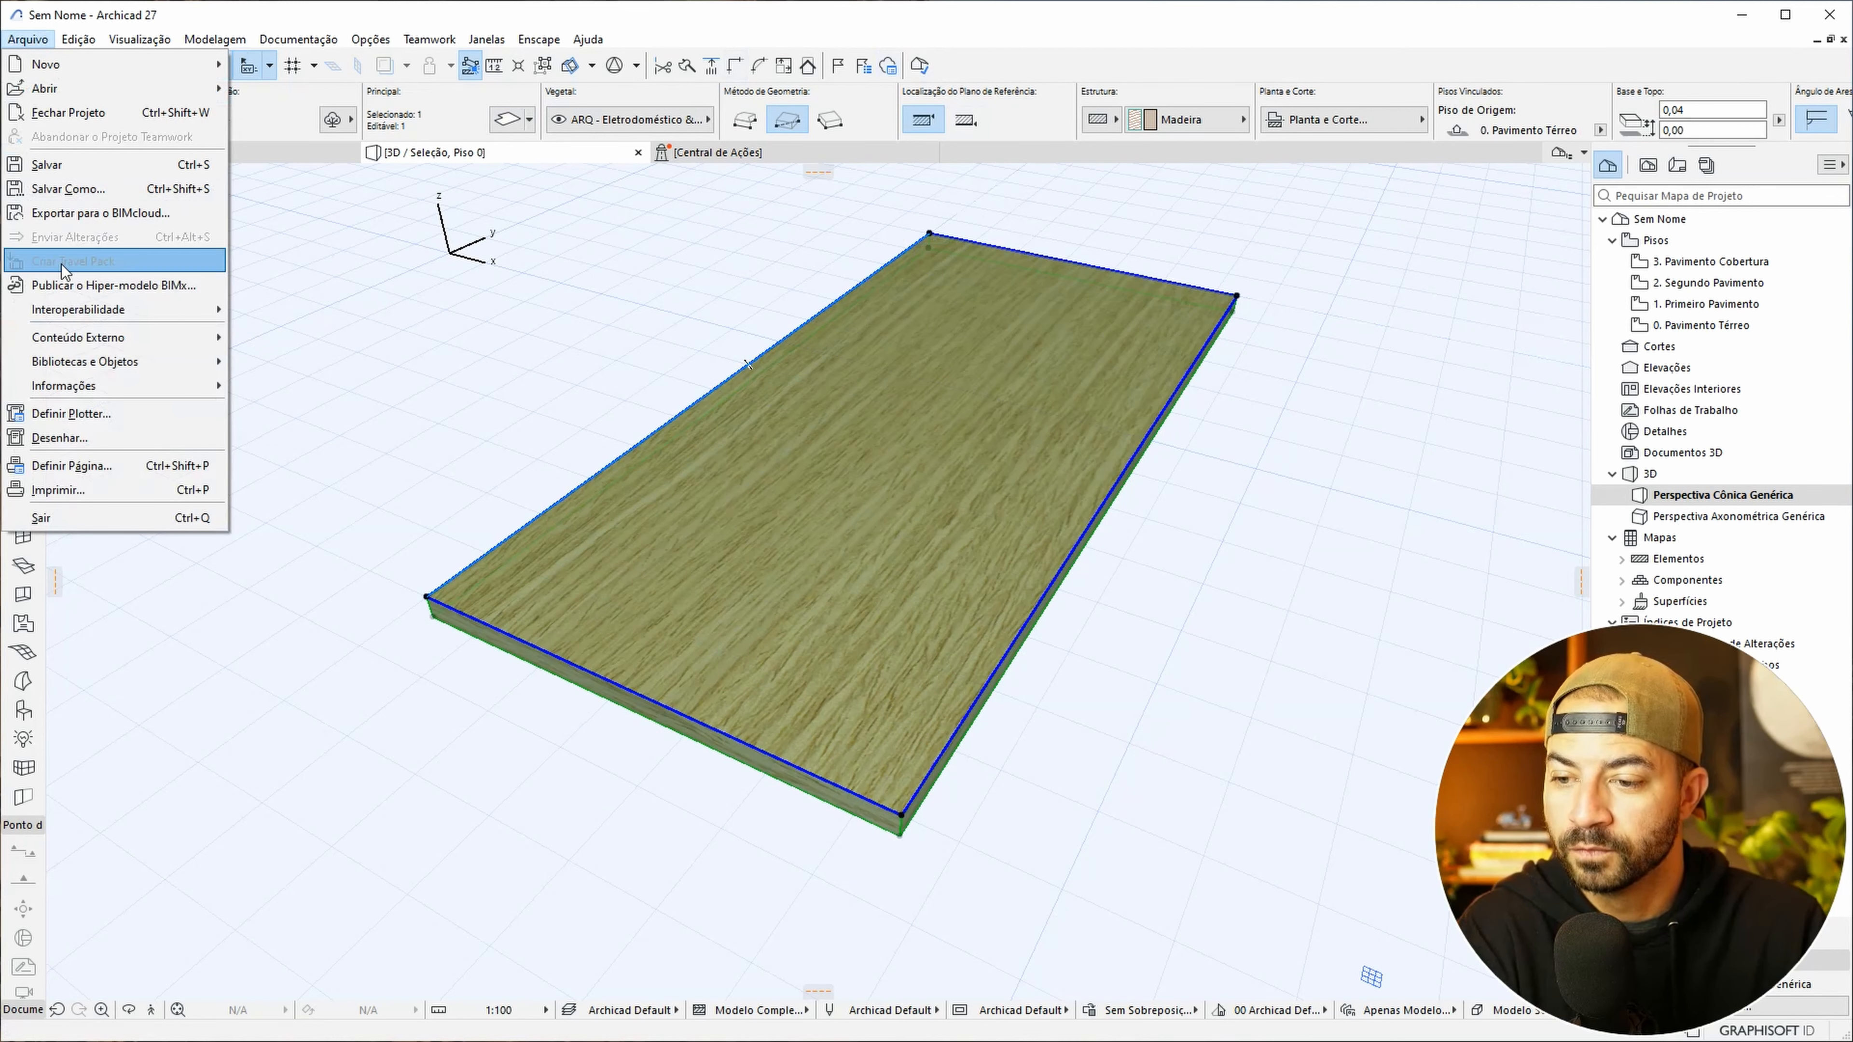
{"action": "mouse_move", "coordinate": [84, 361]}
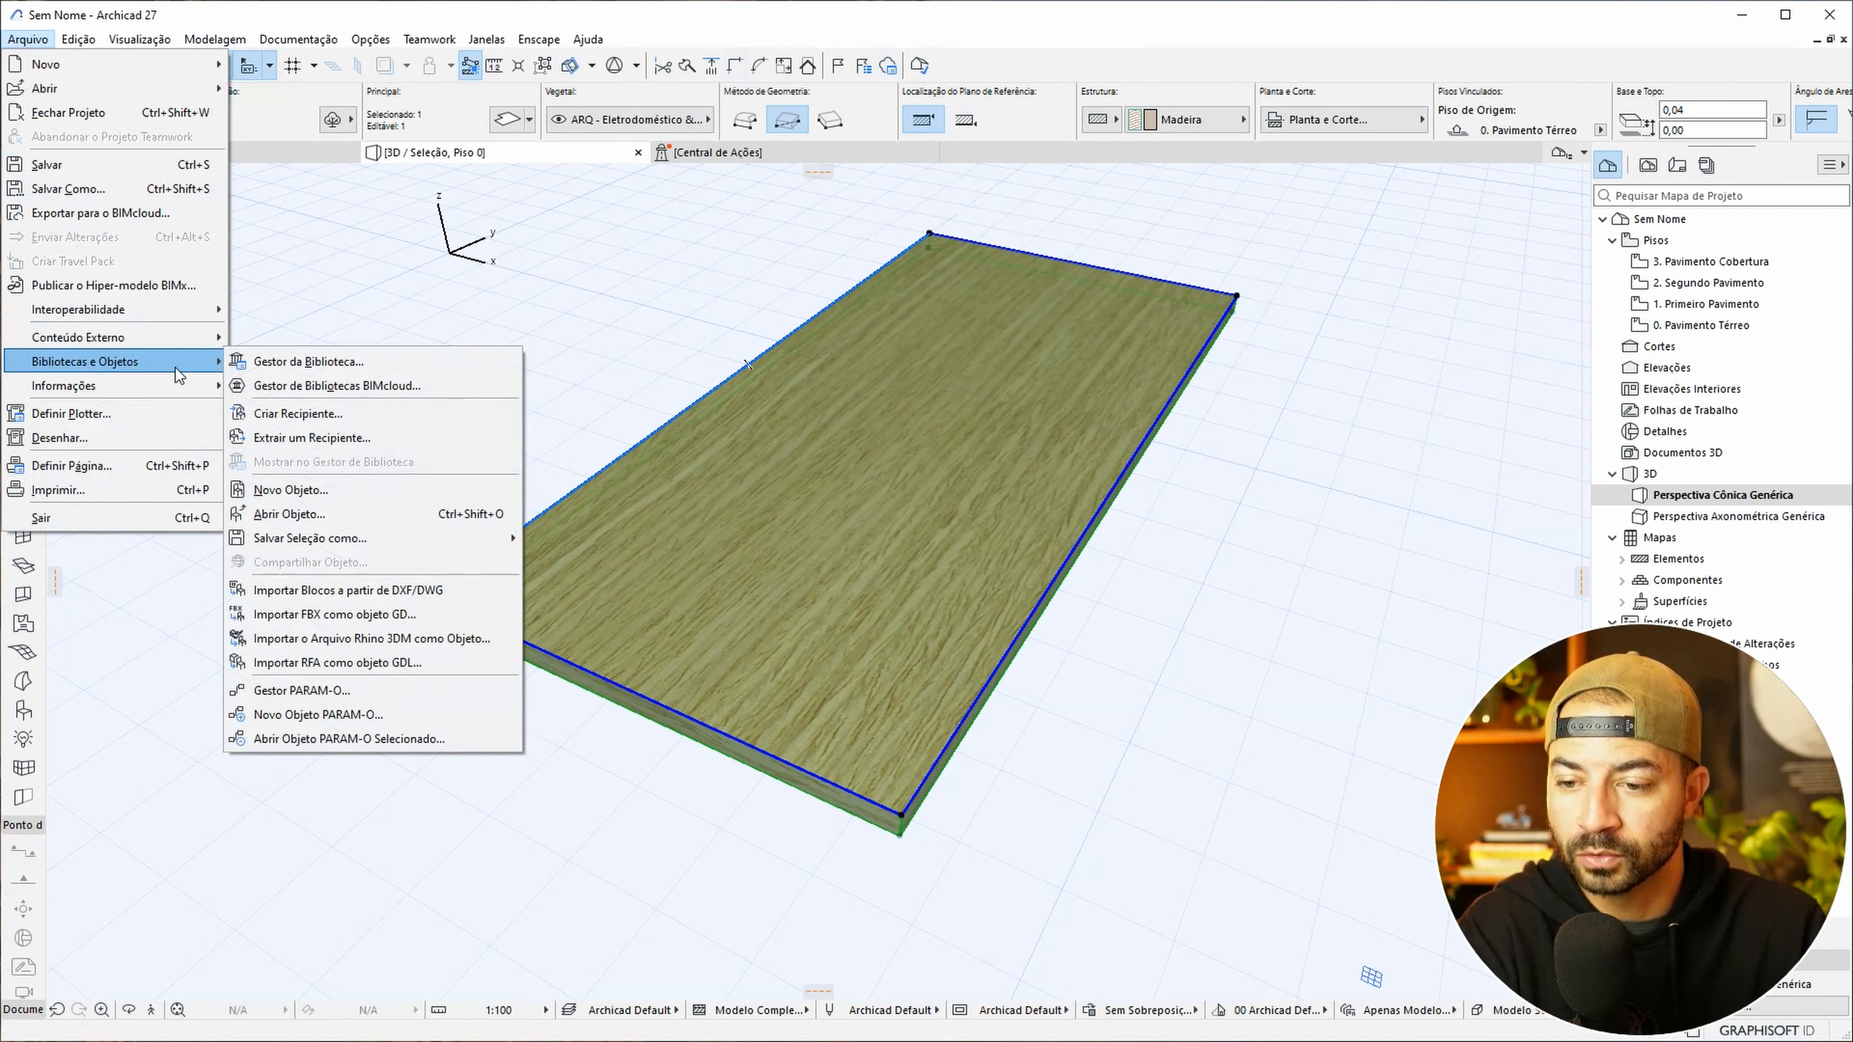
{"action": "left_click", "coordinate": [324, 369]}
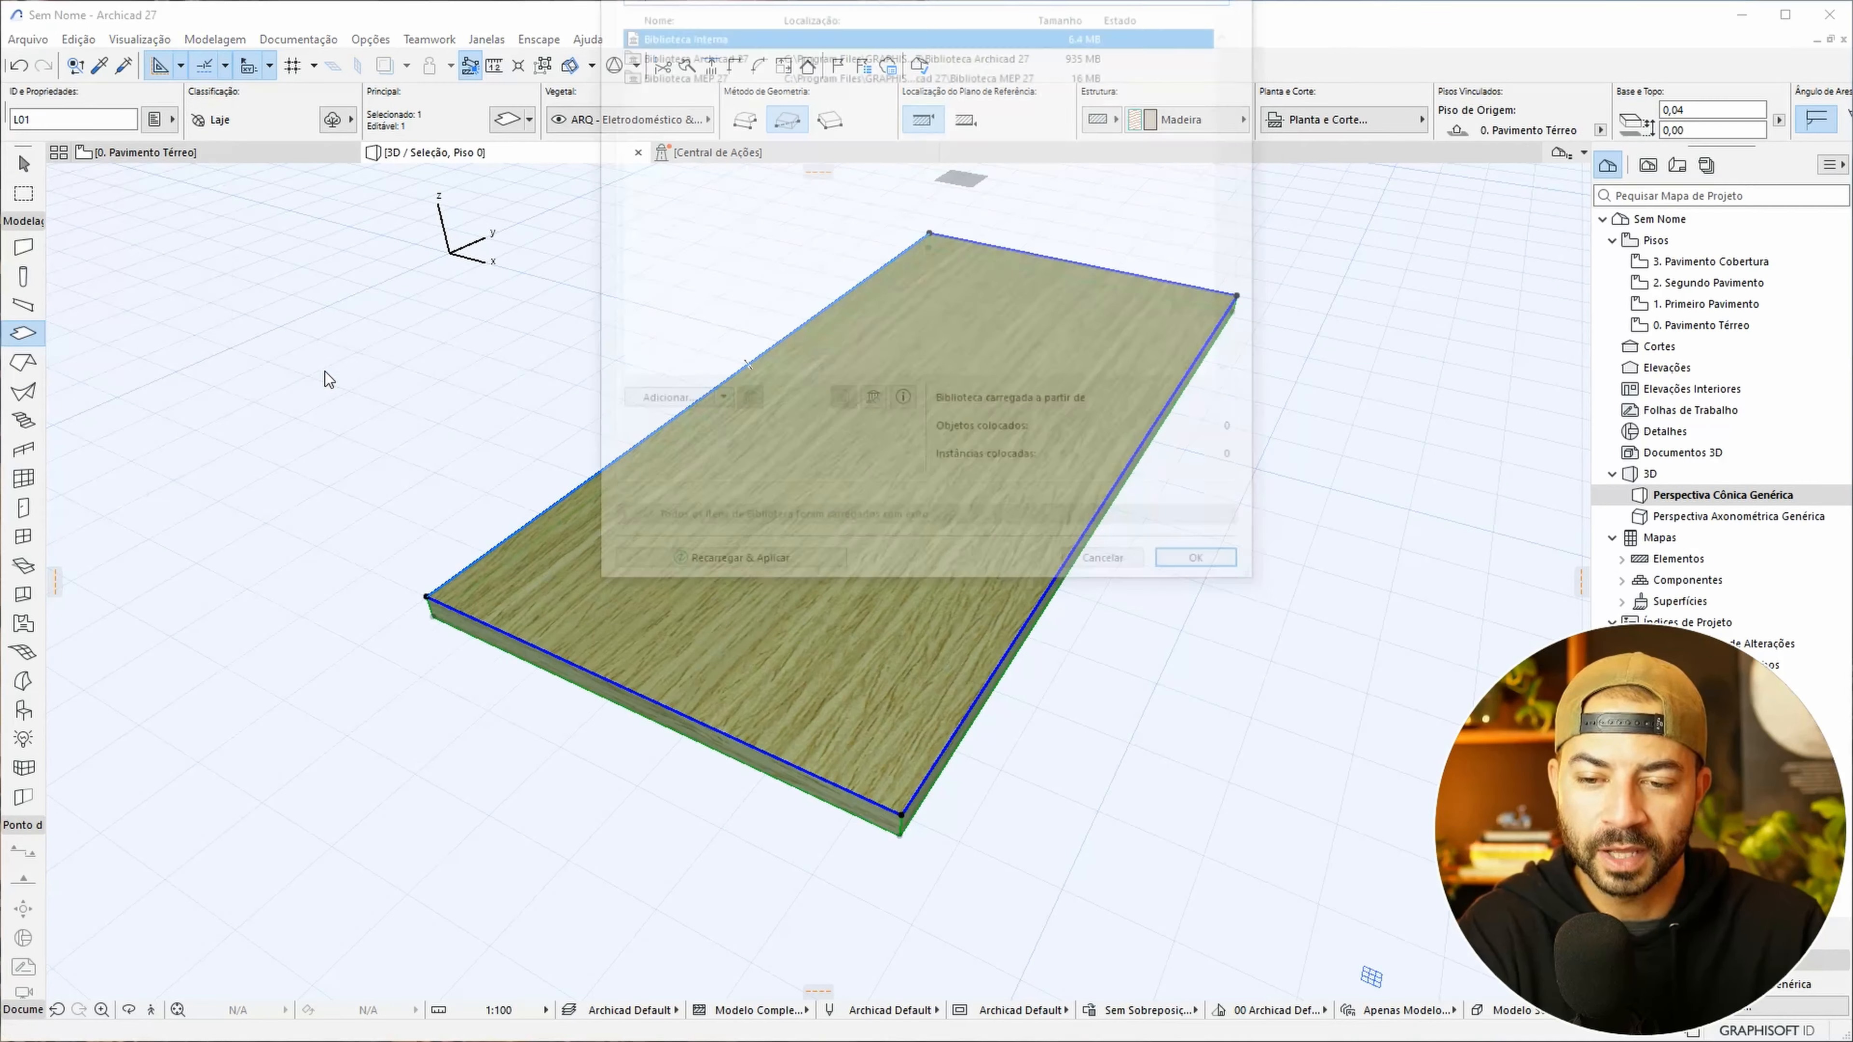
{"action": "left_click_drag", "start_coordinate": [892, 0], "coordinate": [882, 222]}
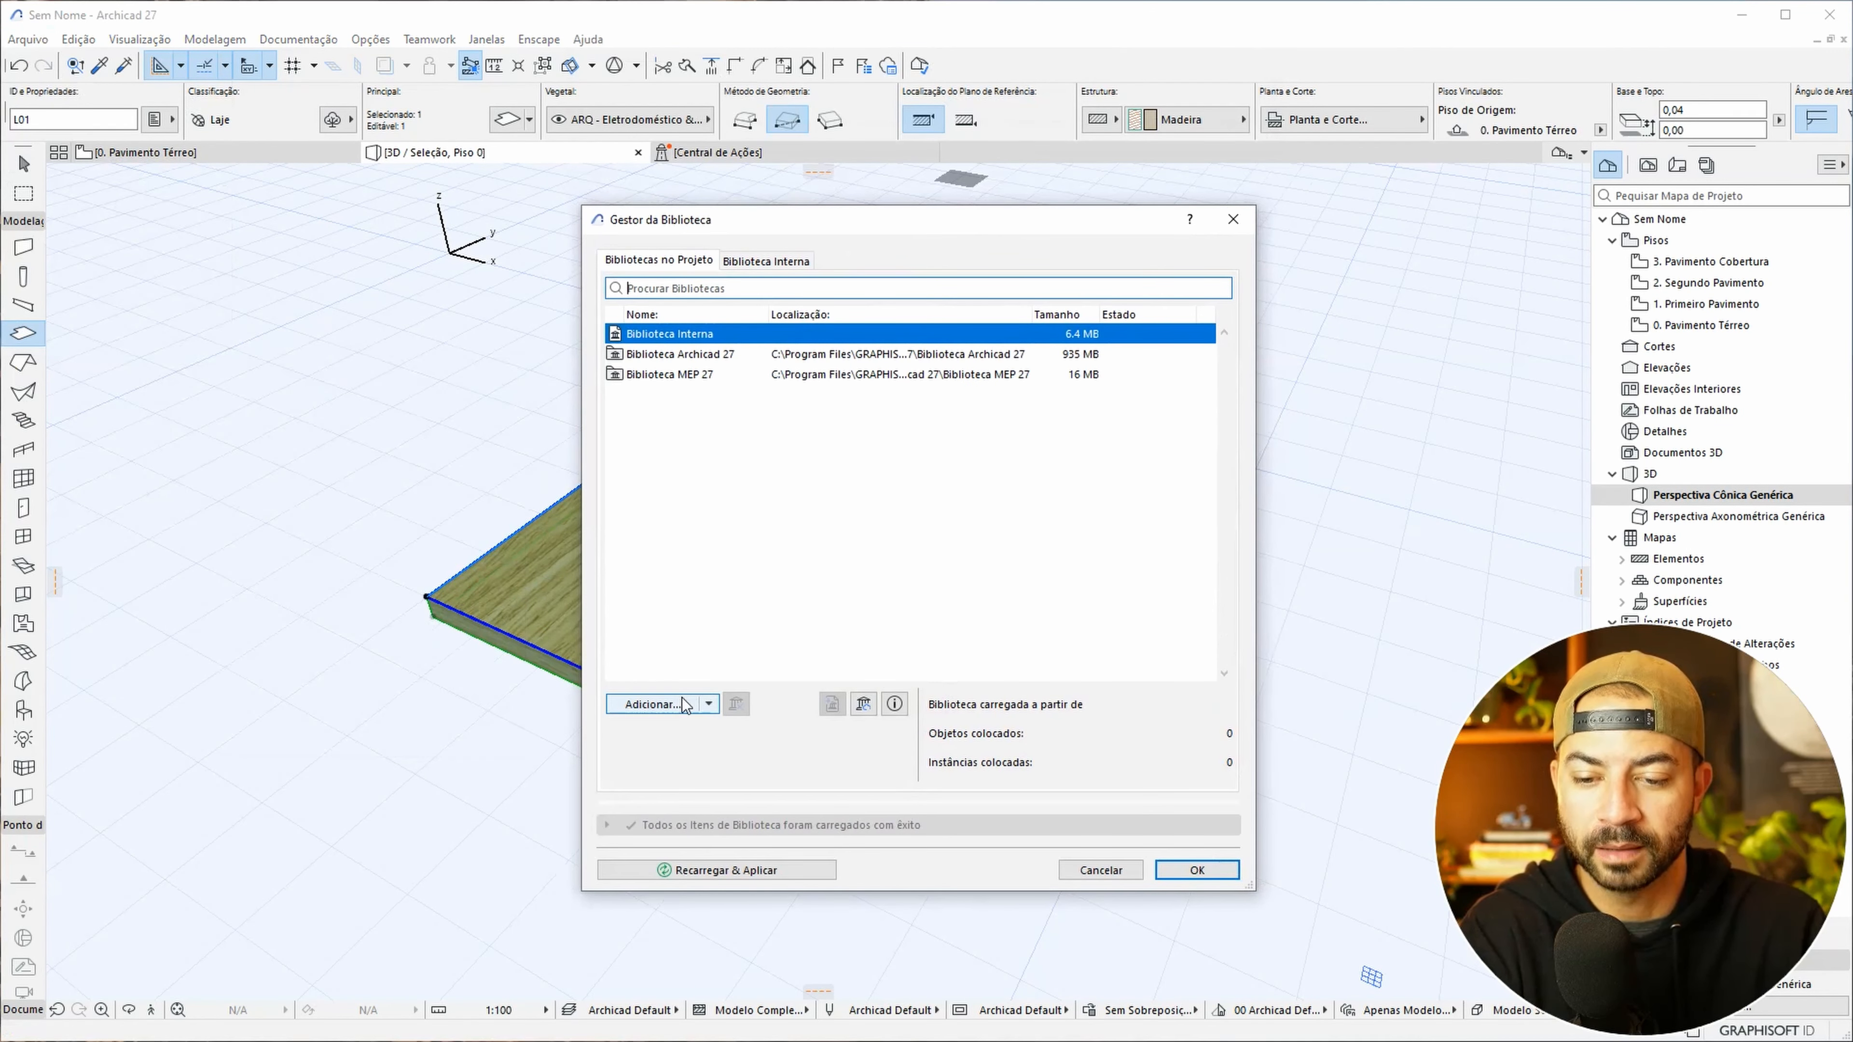
{"action": "left_click", "coordinate": [666, 707]}
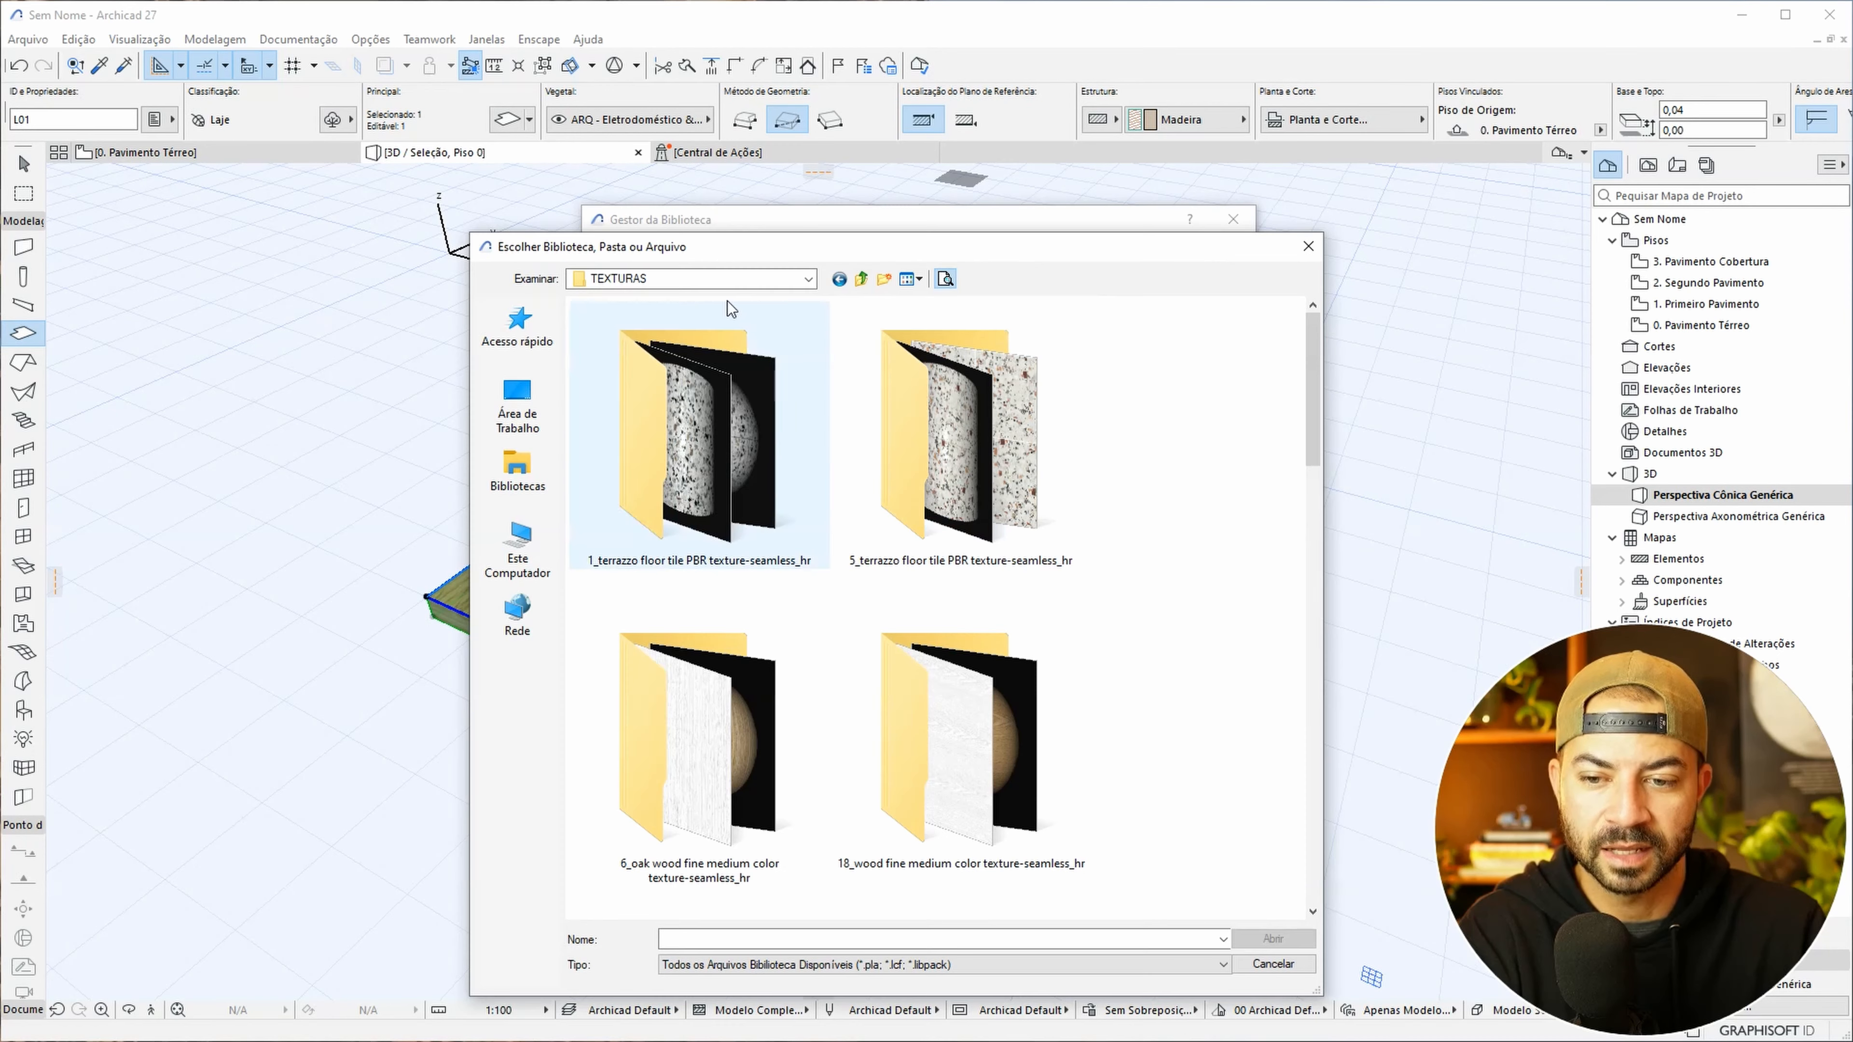
{"action": "left_click", "coordinate": [718, 278]}
{"action": "left_click", "coordinate": [718, 278]}
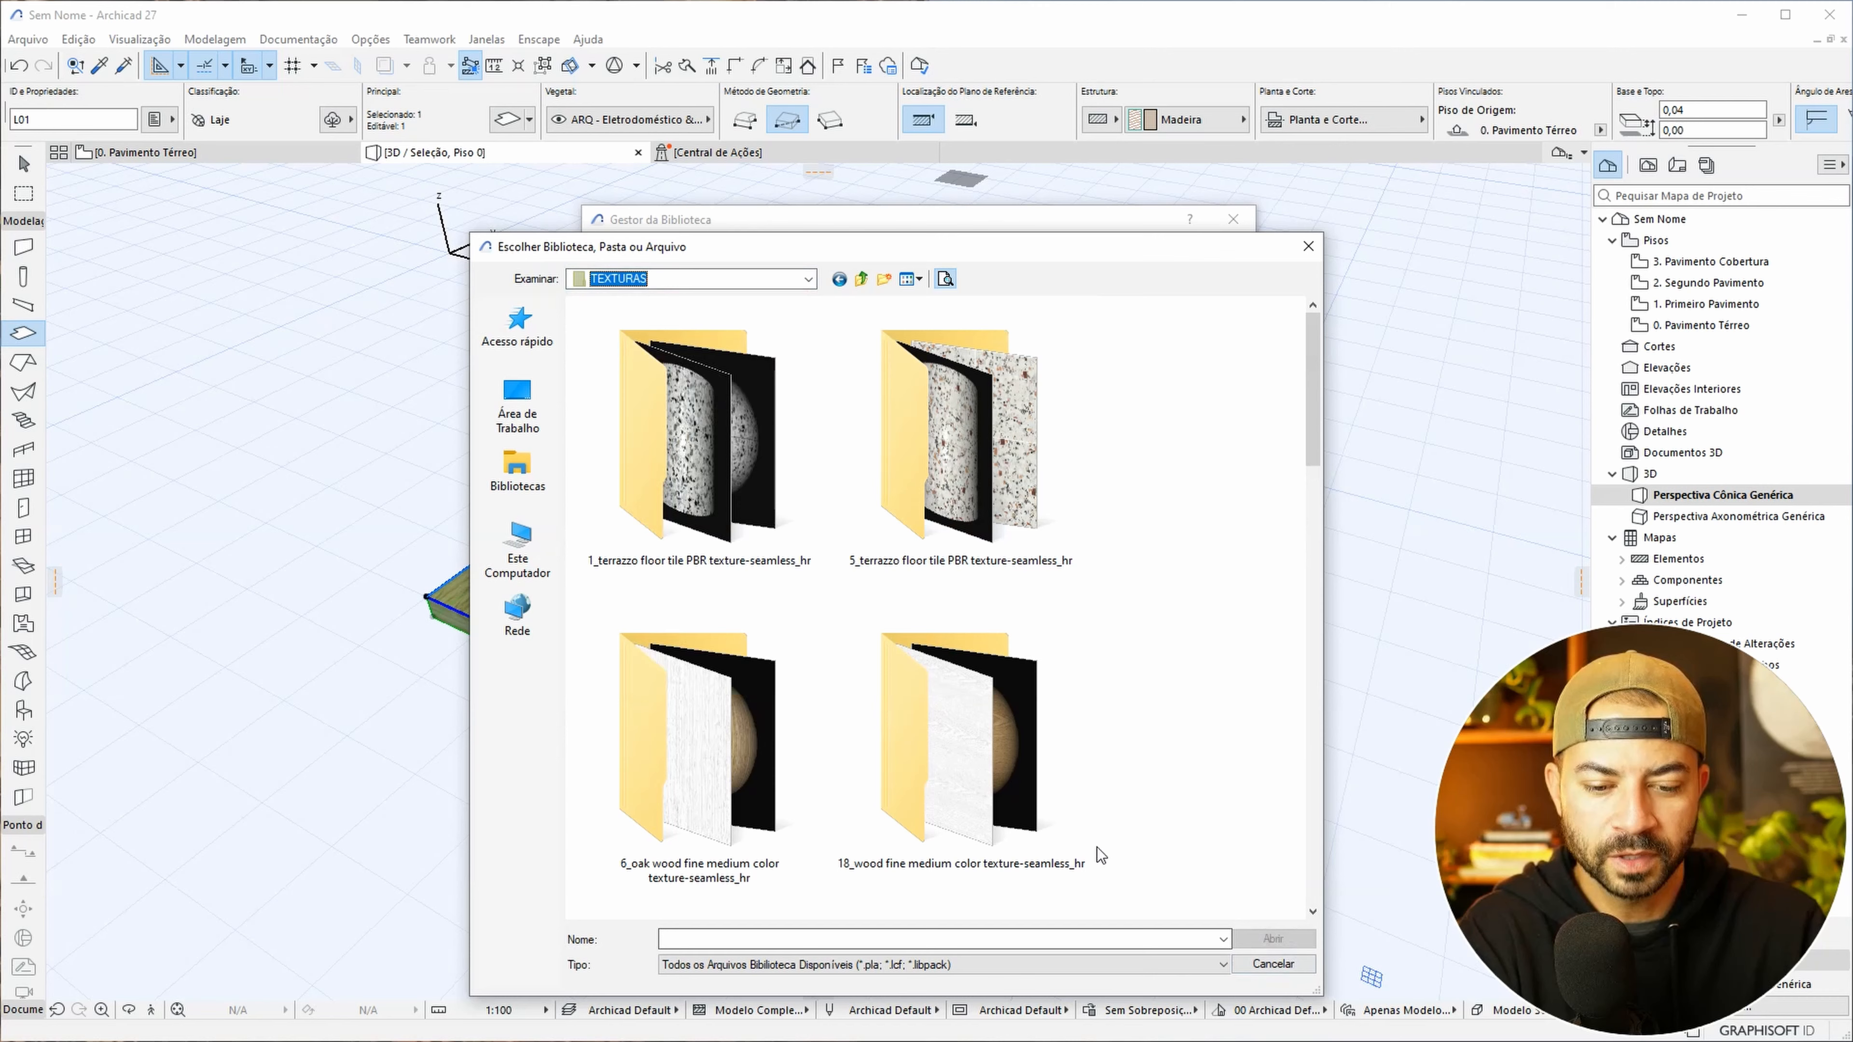
{"action": "key", "text": "ctrl+a"}
{"action": "scroll", "coordinate": [846, 504], "scroll_direction": "down", "scroll_amount": 5}
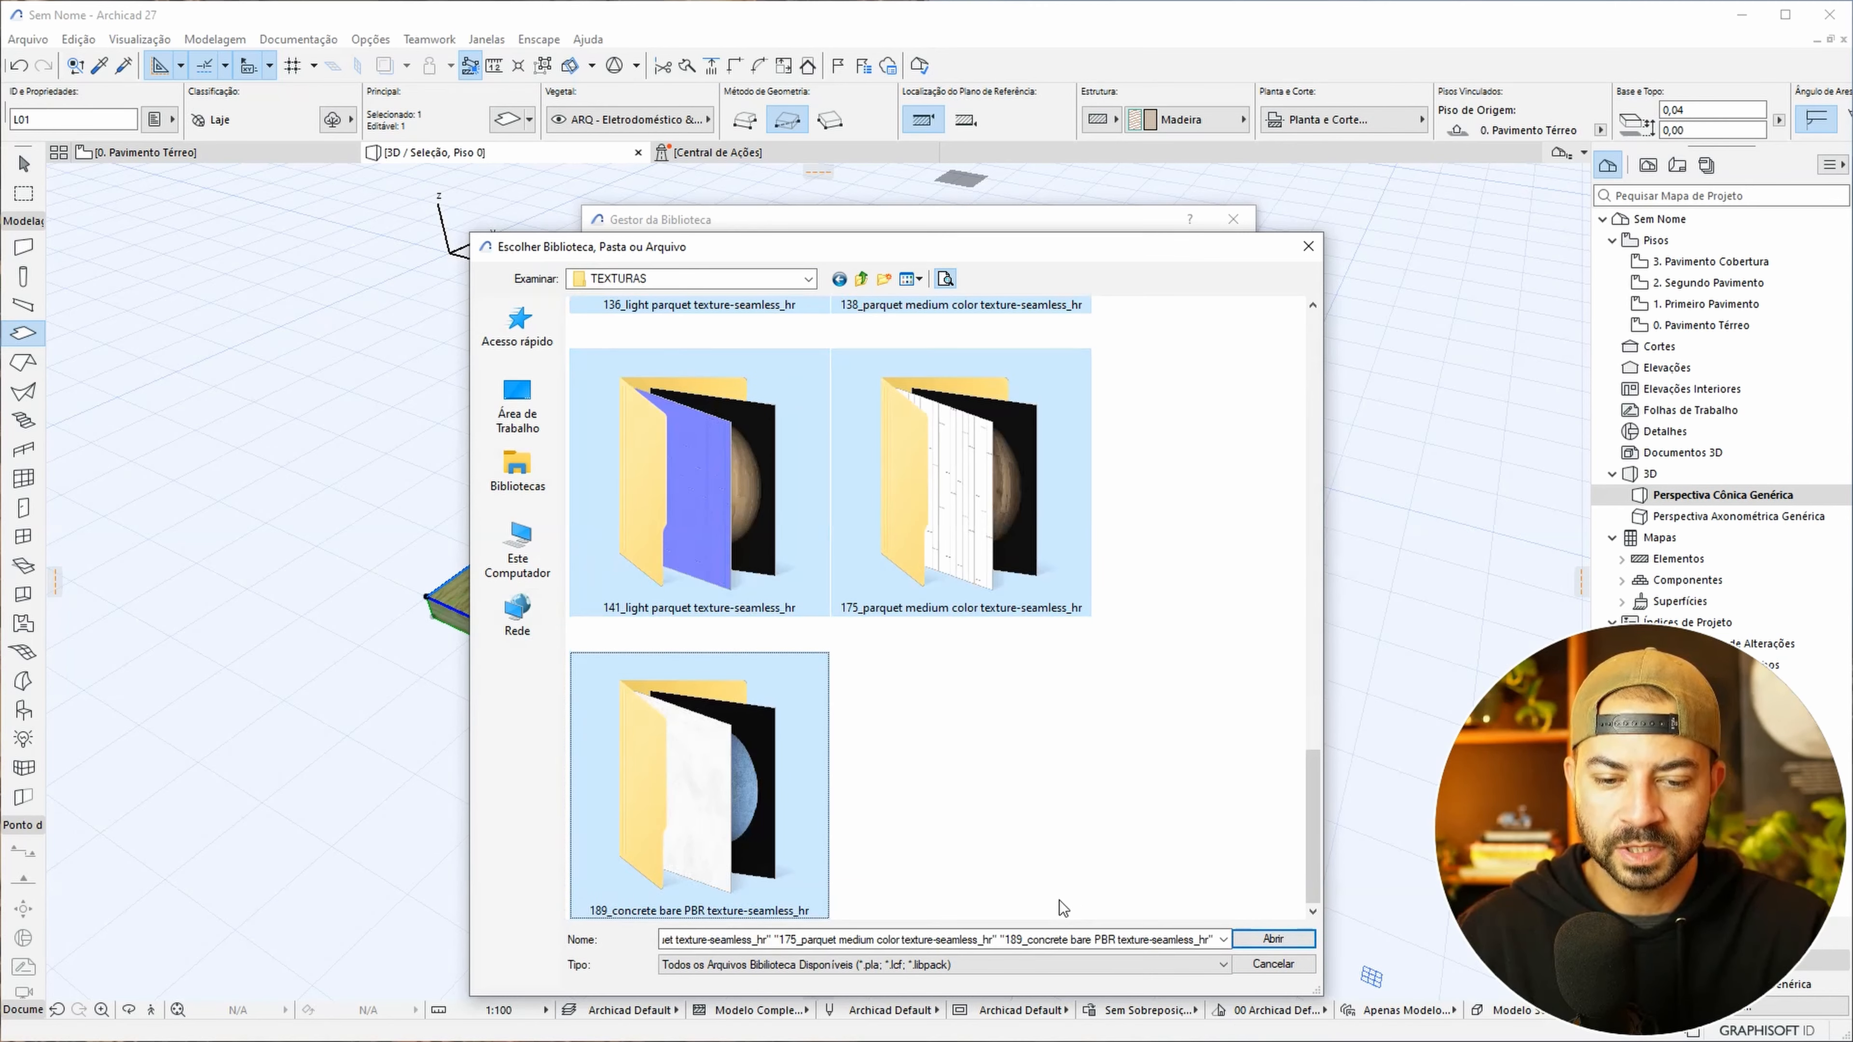
{"action": "left_click", "coordinate": [1272, 940]}
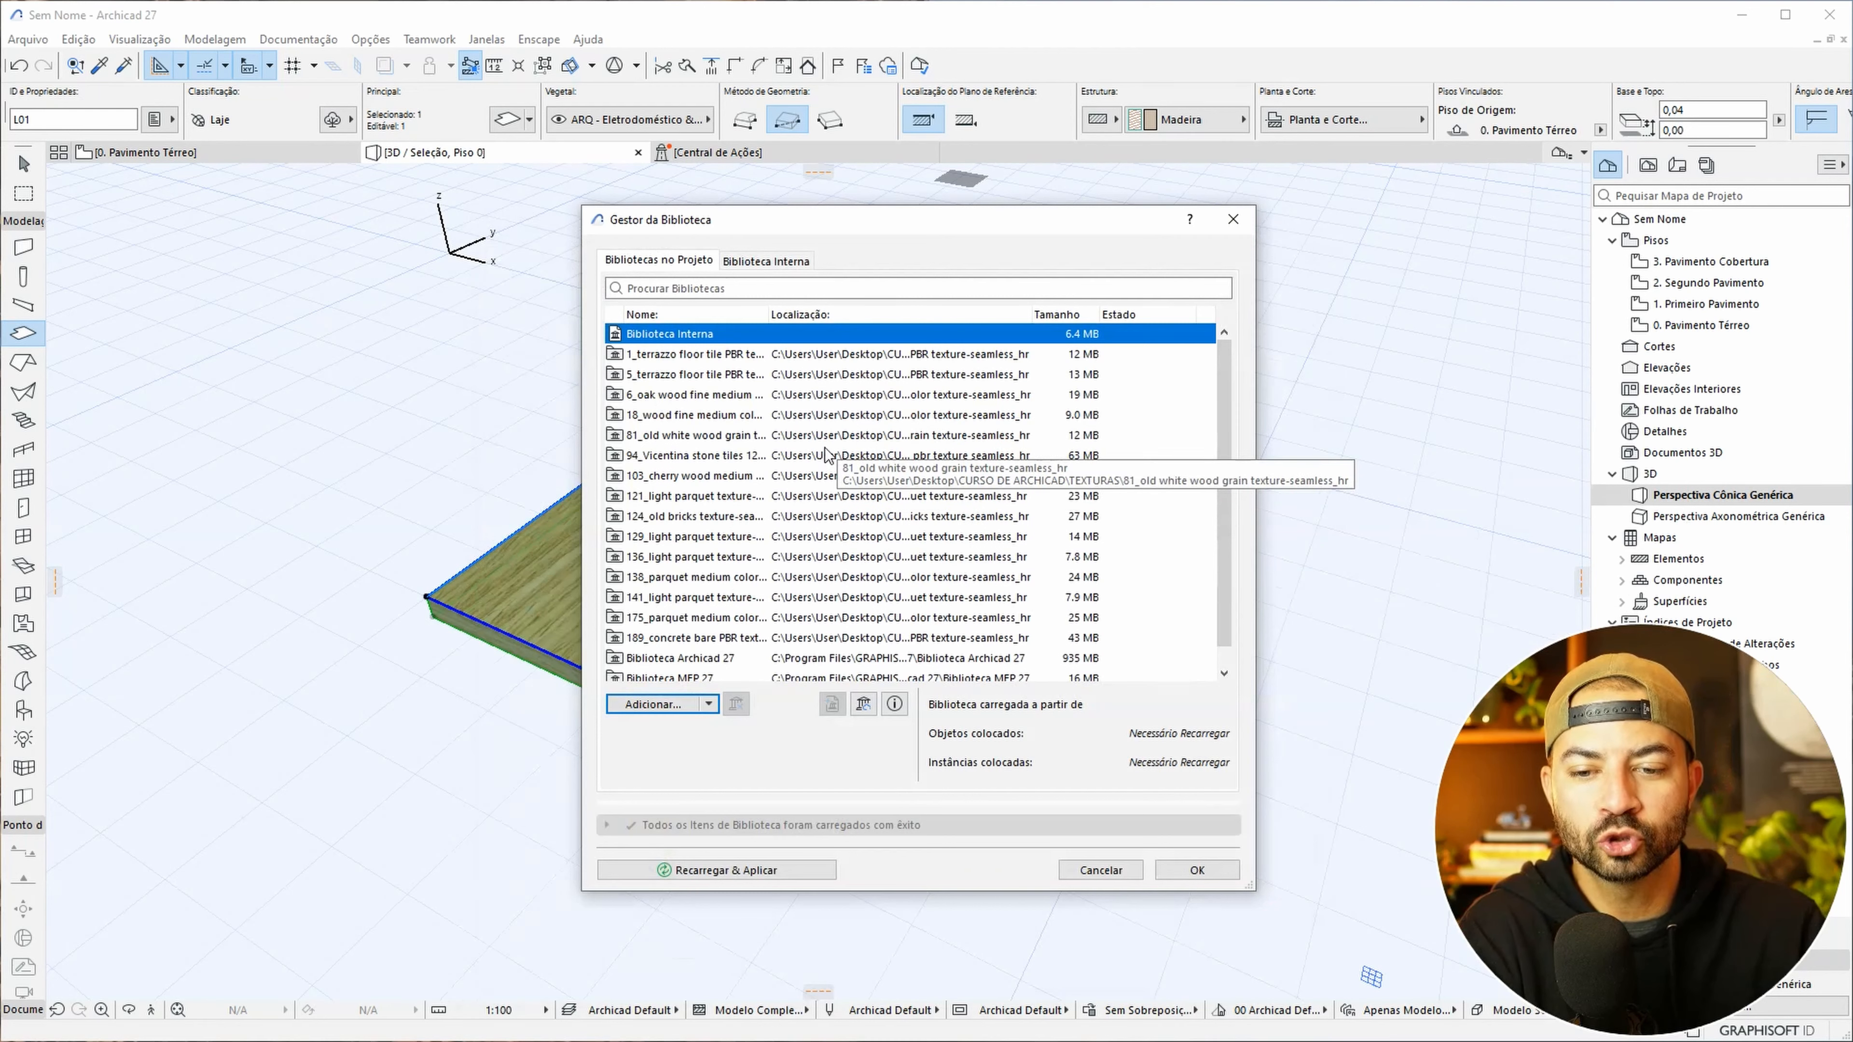
{"action": "scroll", "coordinate": [775, 515], "scroll_direction": "down", "scroll_amount": 1}
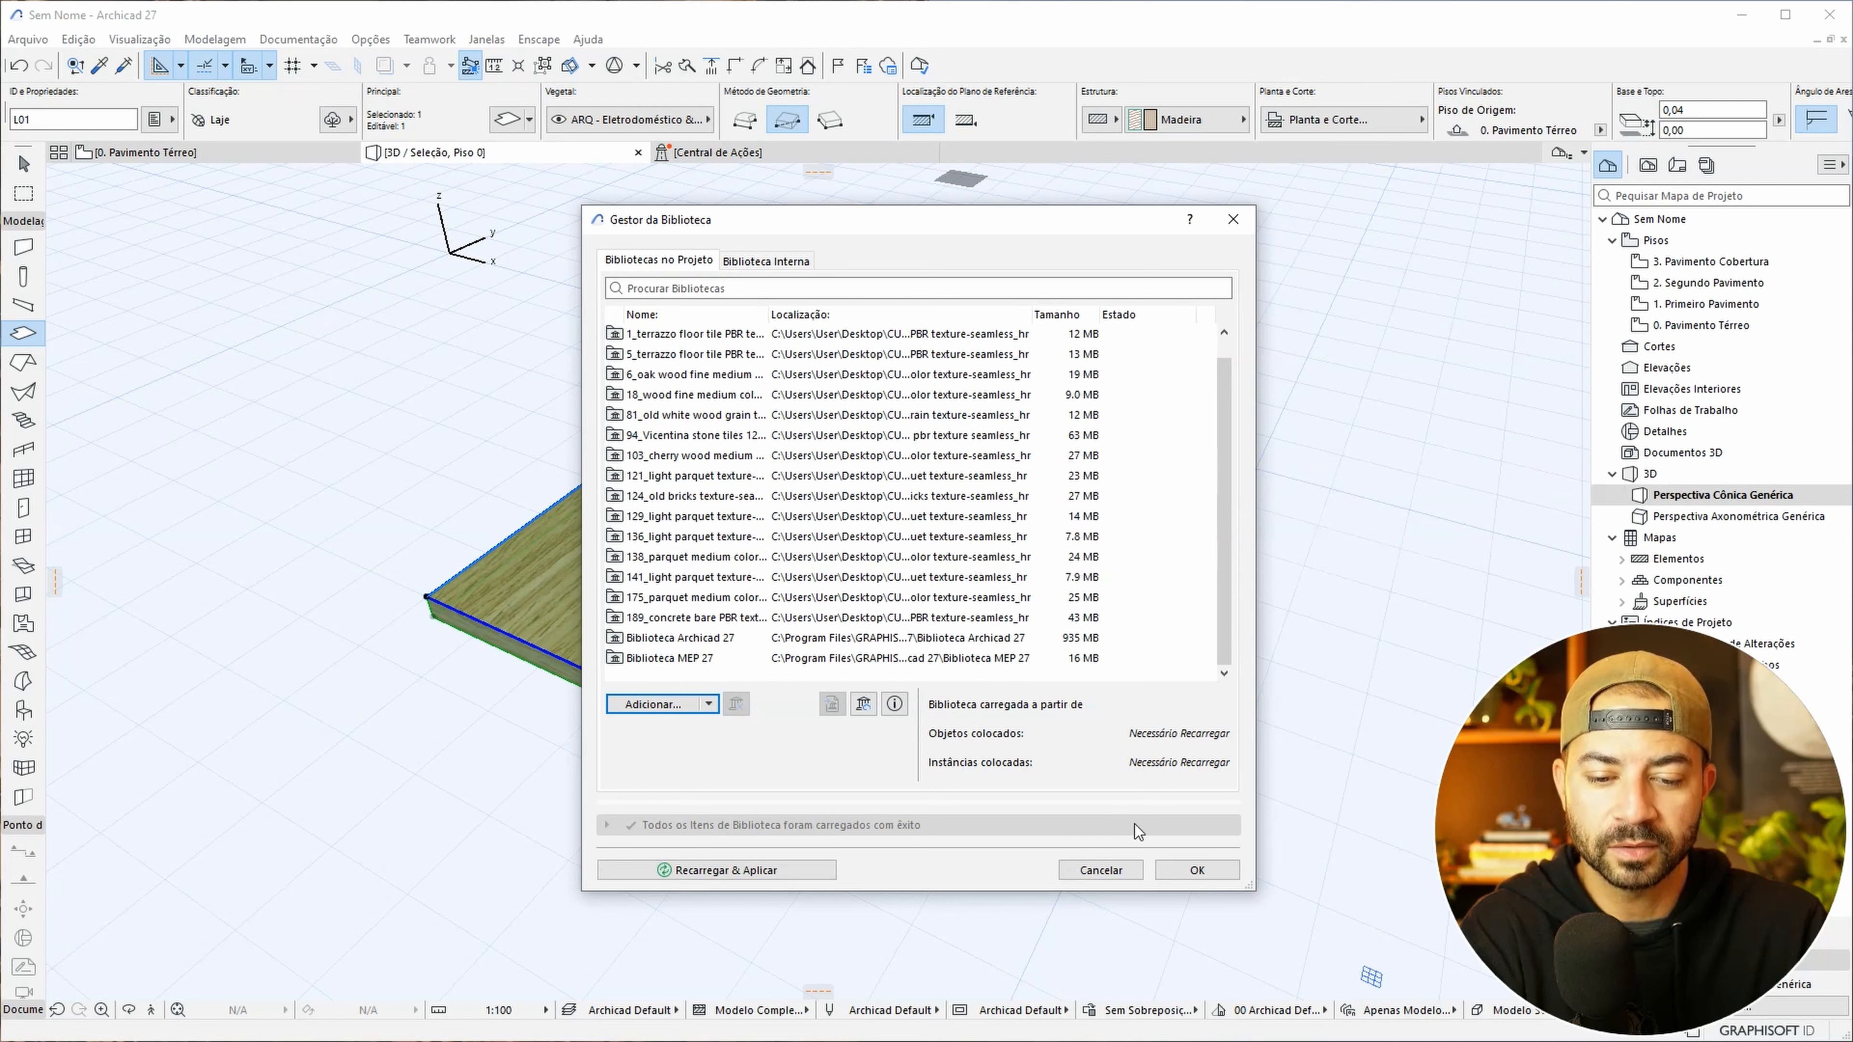
{"action": "left_click", "coordinate": [1221, 869]}
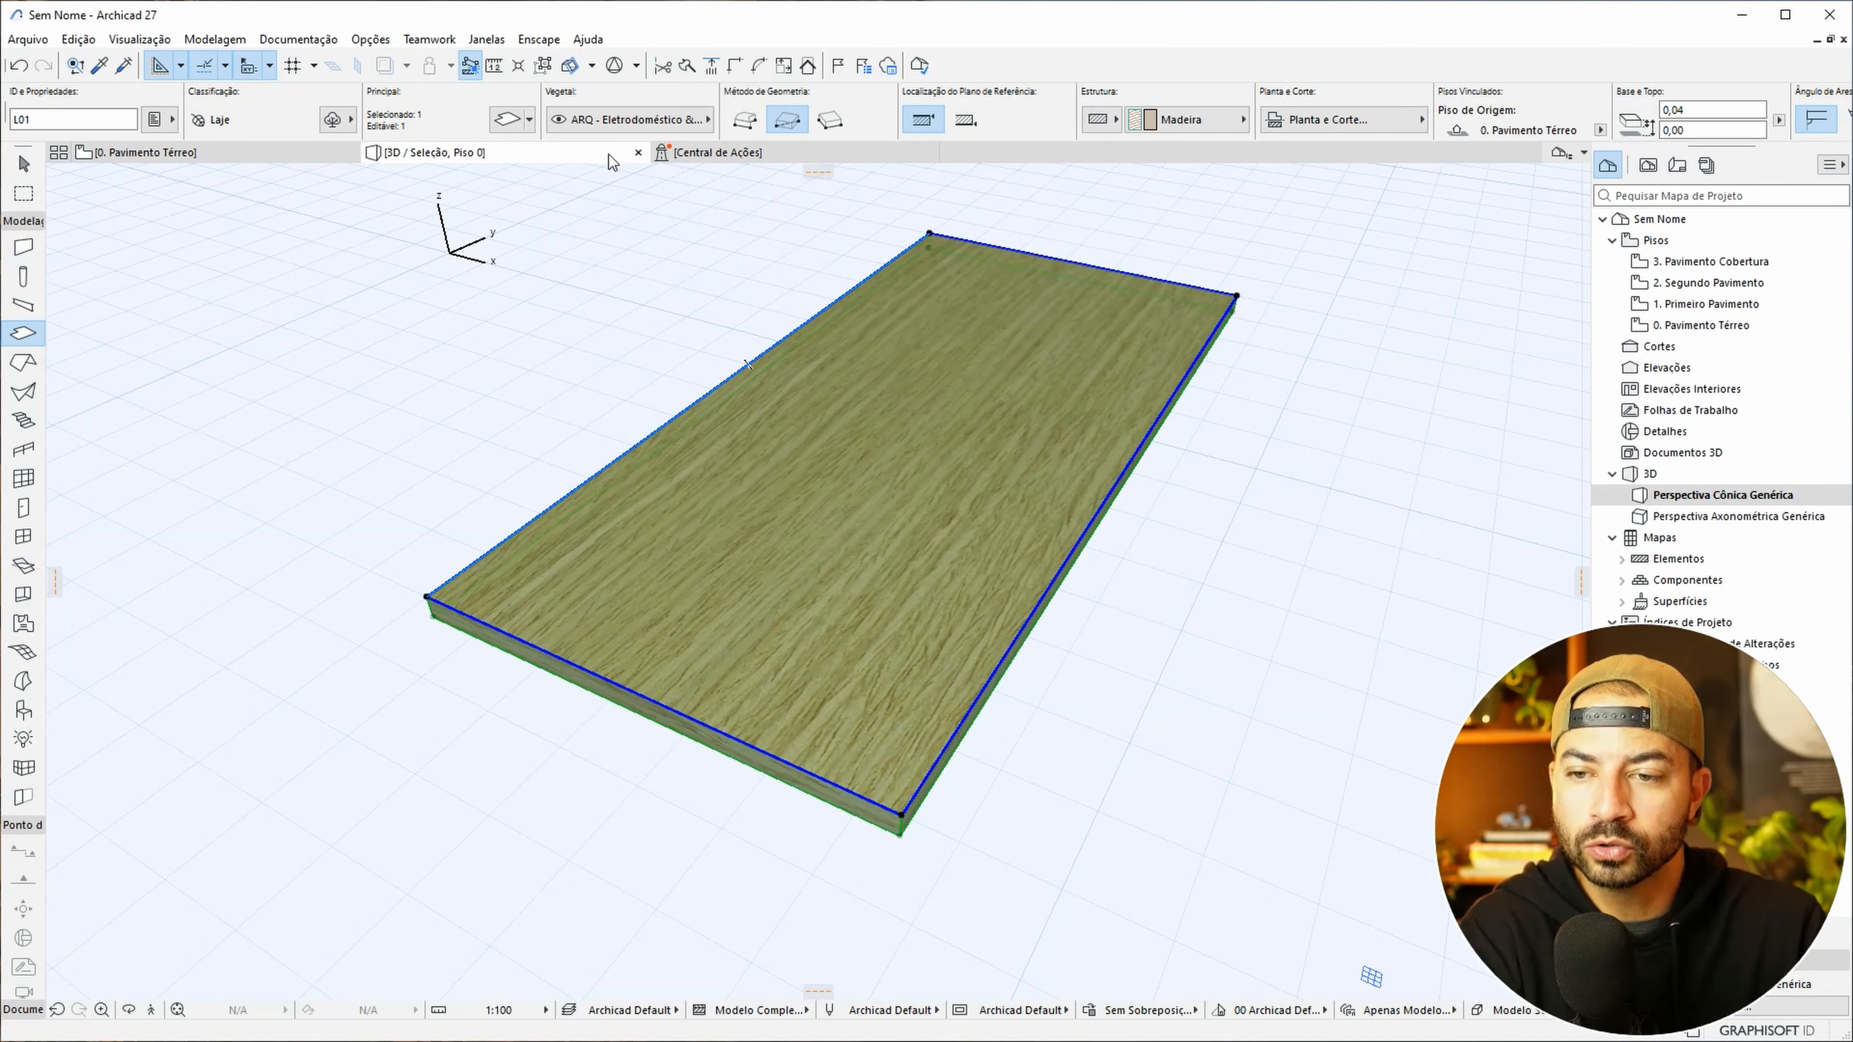
- Start a new surface in the surface attributes as a duplicate of Madeira - Carvalho Claro
{"action": "left_click", "coordinate": [371, 39]}
{"action": "mouse_move", "coordinate": [373, 70]}
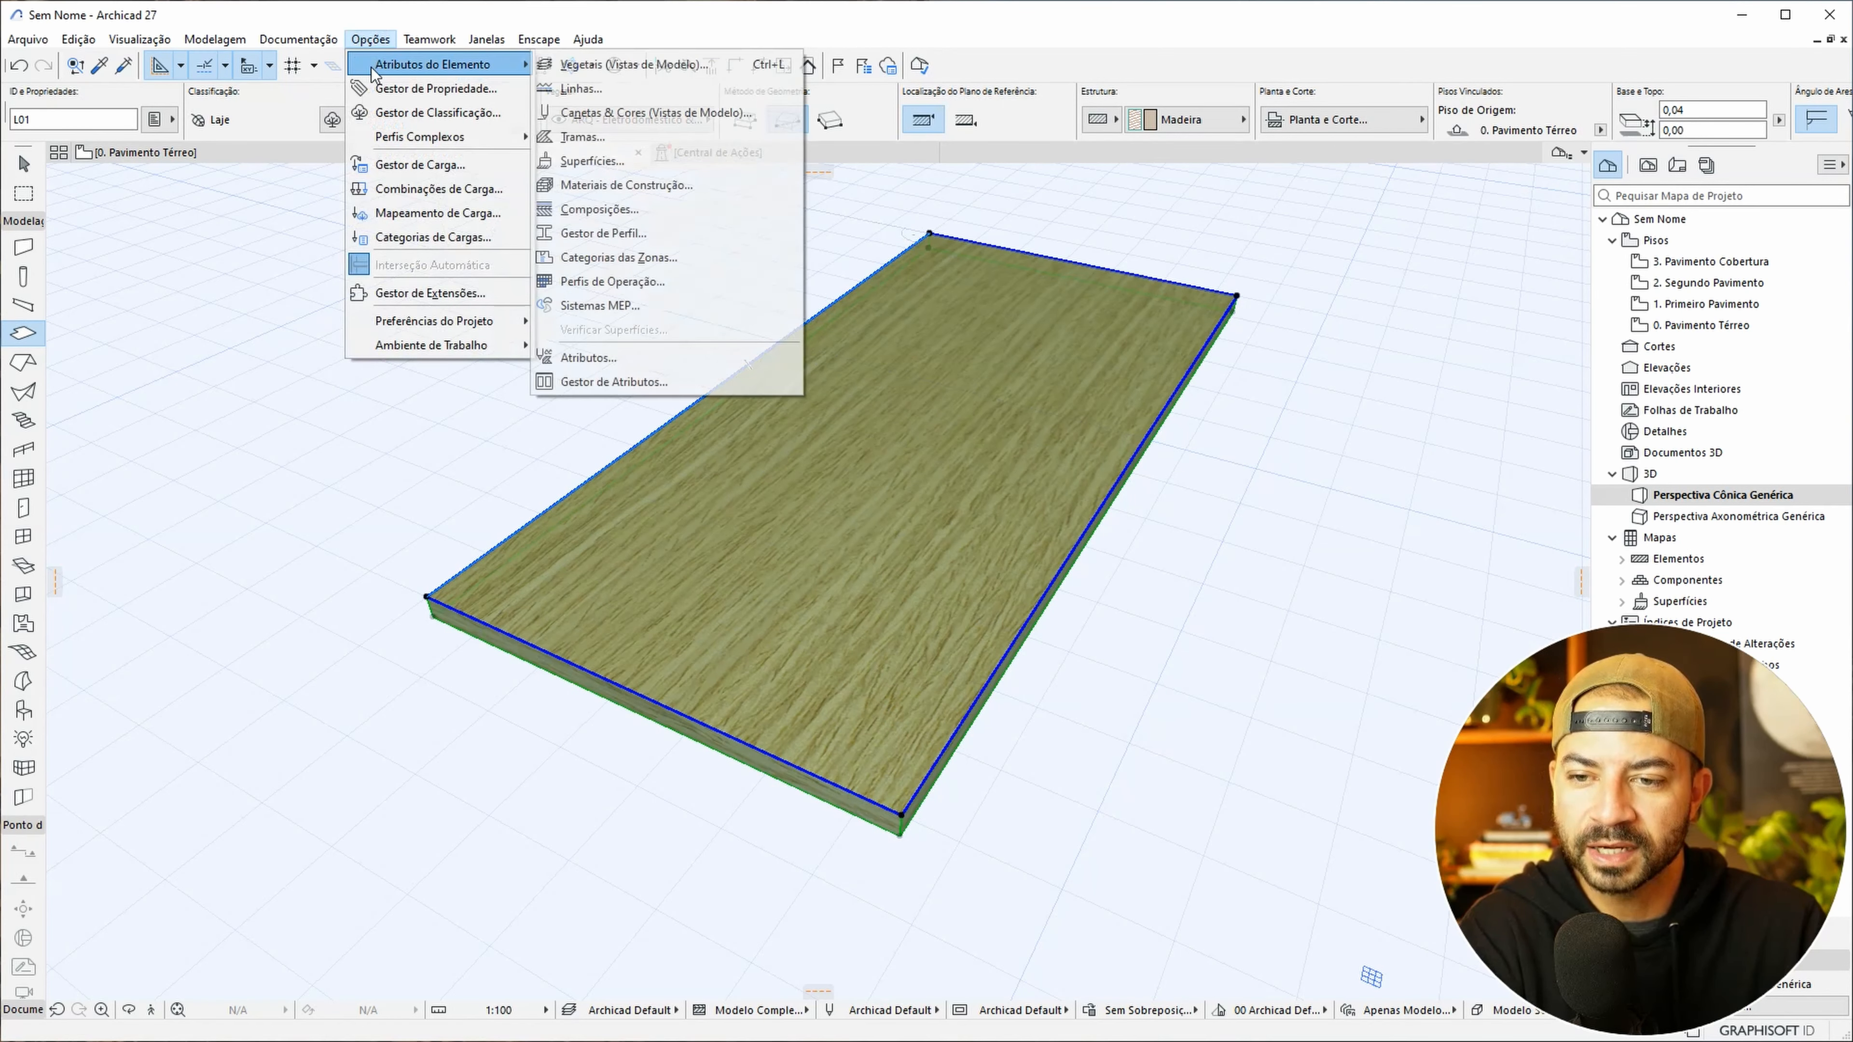
{"action": "left_click", "coordinate": [719, 160]}
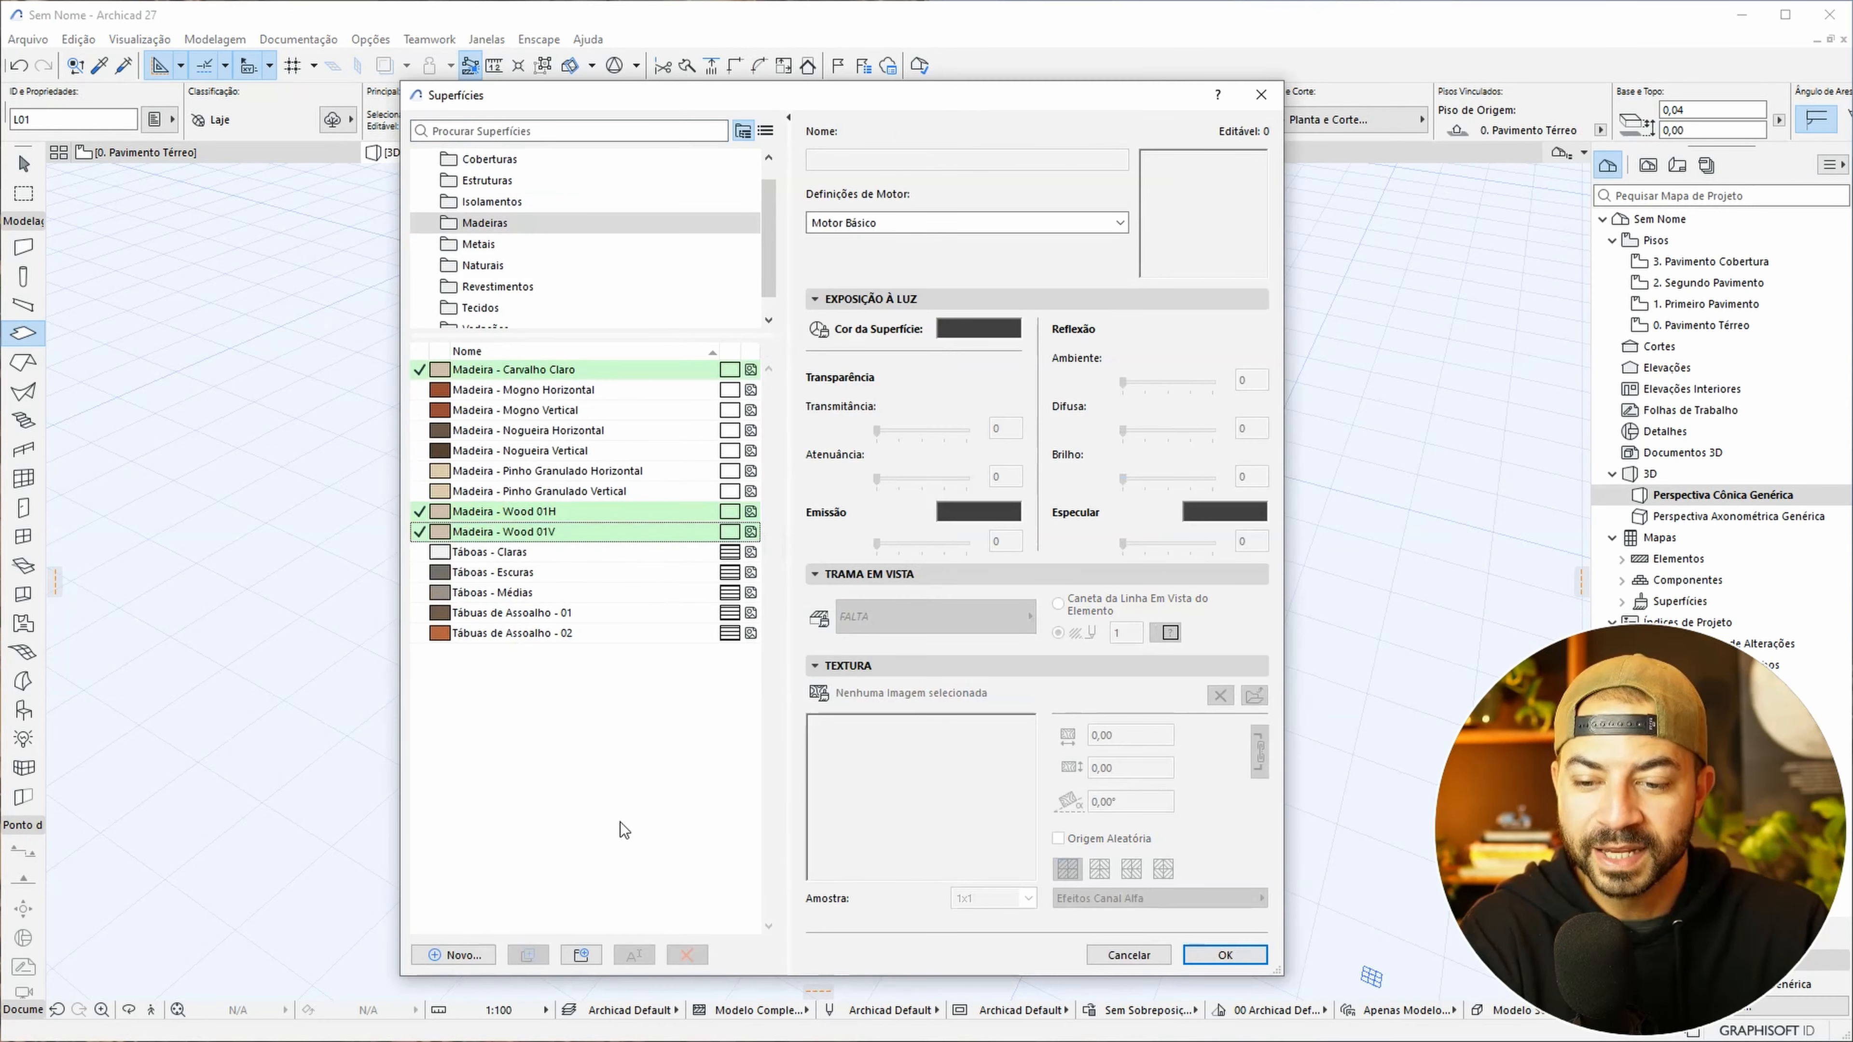
{"action": "left_click", "coordinate": [454, 955]}
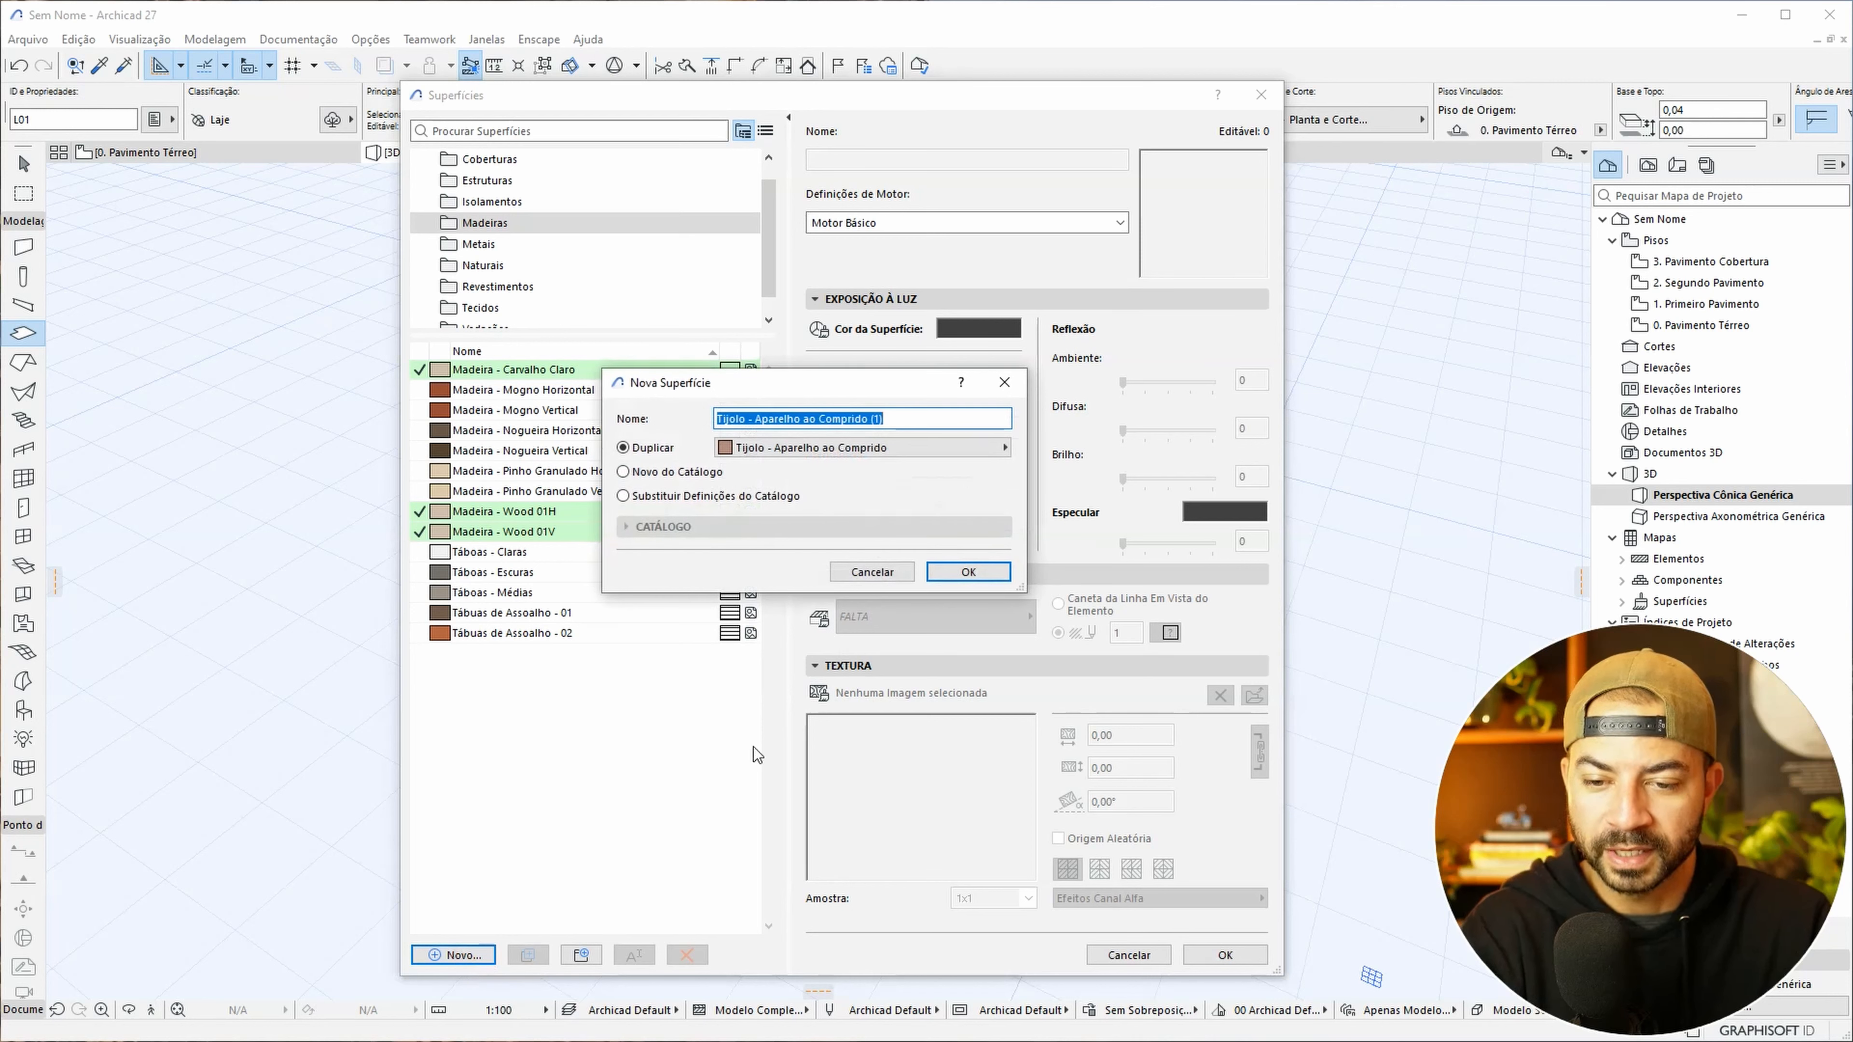
{"action": "left_click", "coordinate": [925, 448]}
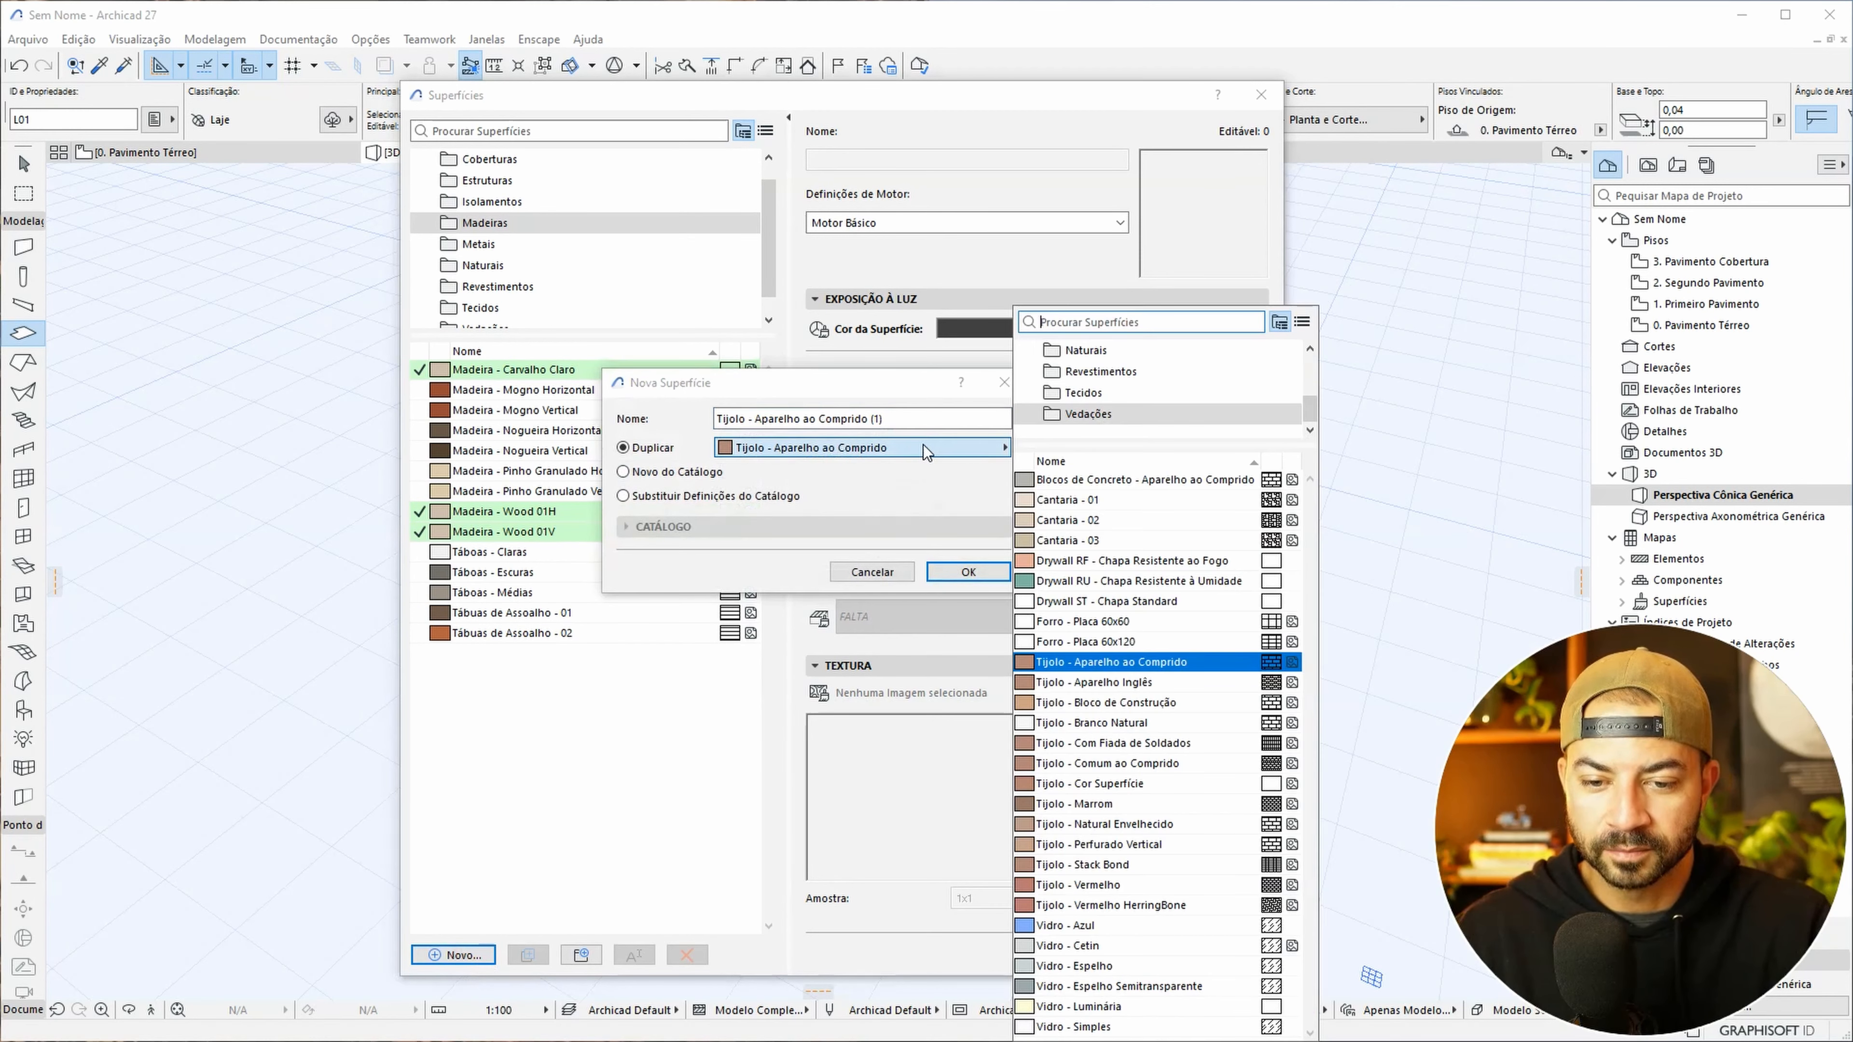
{"action": "type", "text": "madei"}
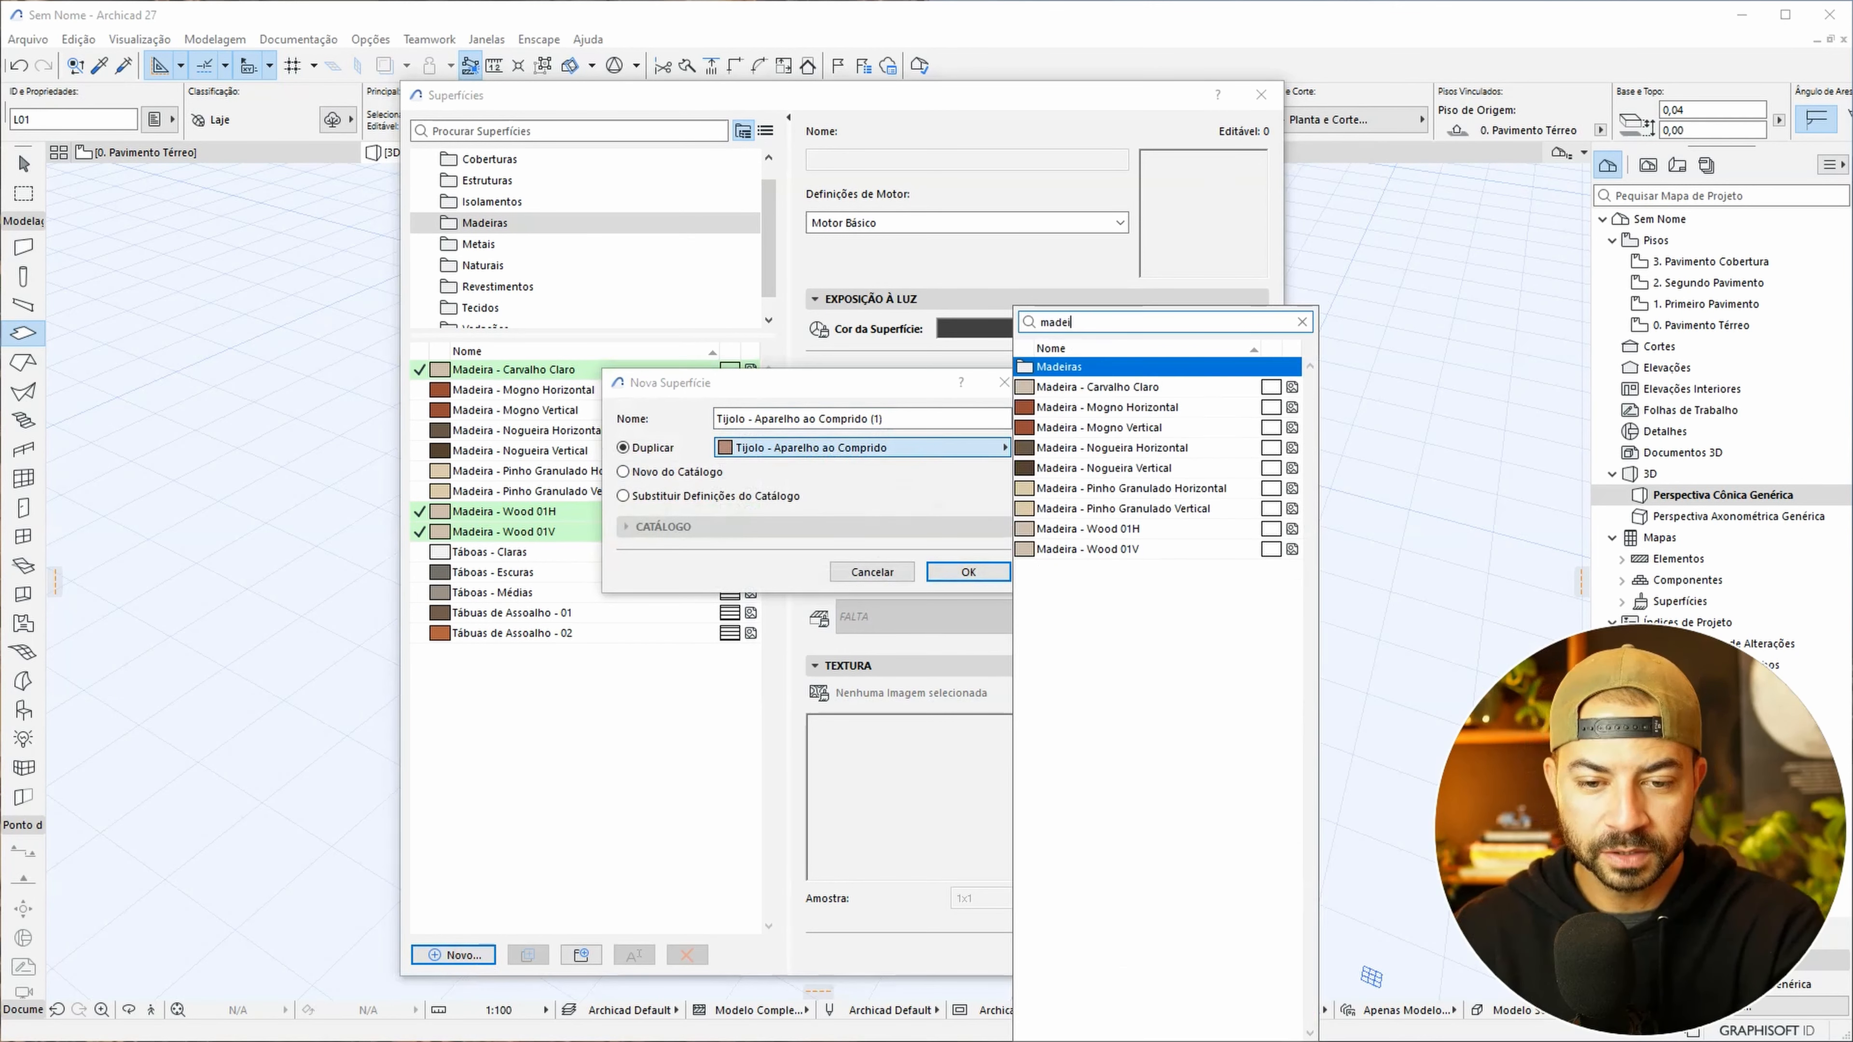
{"action": "left_click", "coordinate": [1109, 387]}
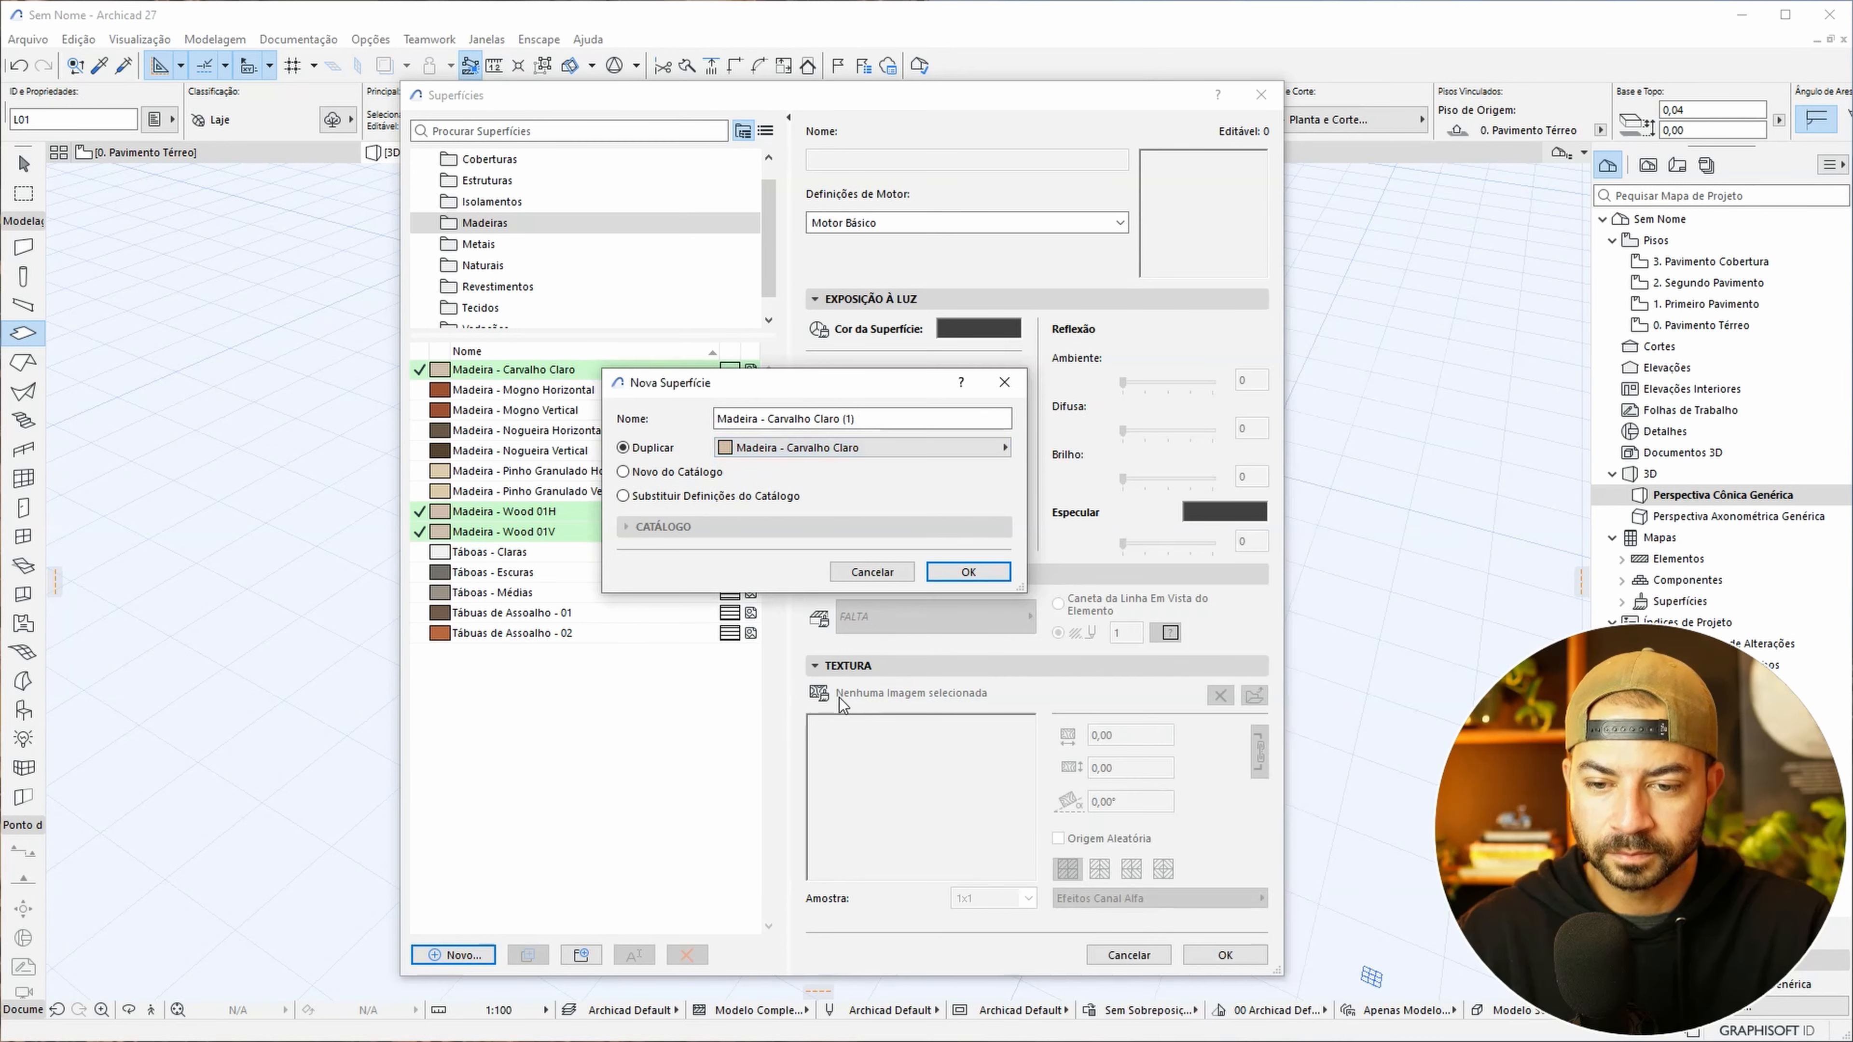
- Name the duplicated surface Madeira - Medio1V and create it
{"action": "triple_click", "coordinate": [805, 419]}
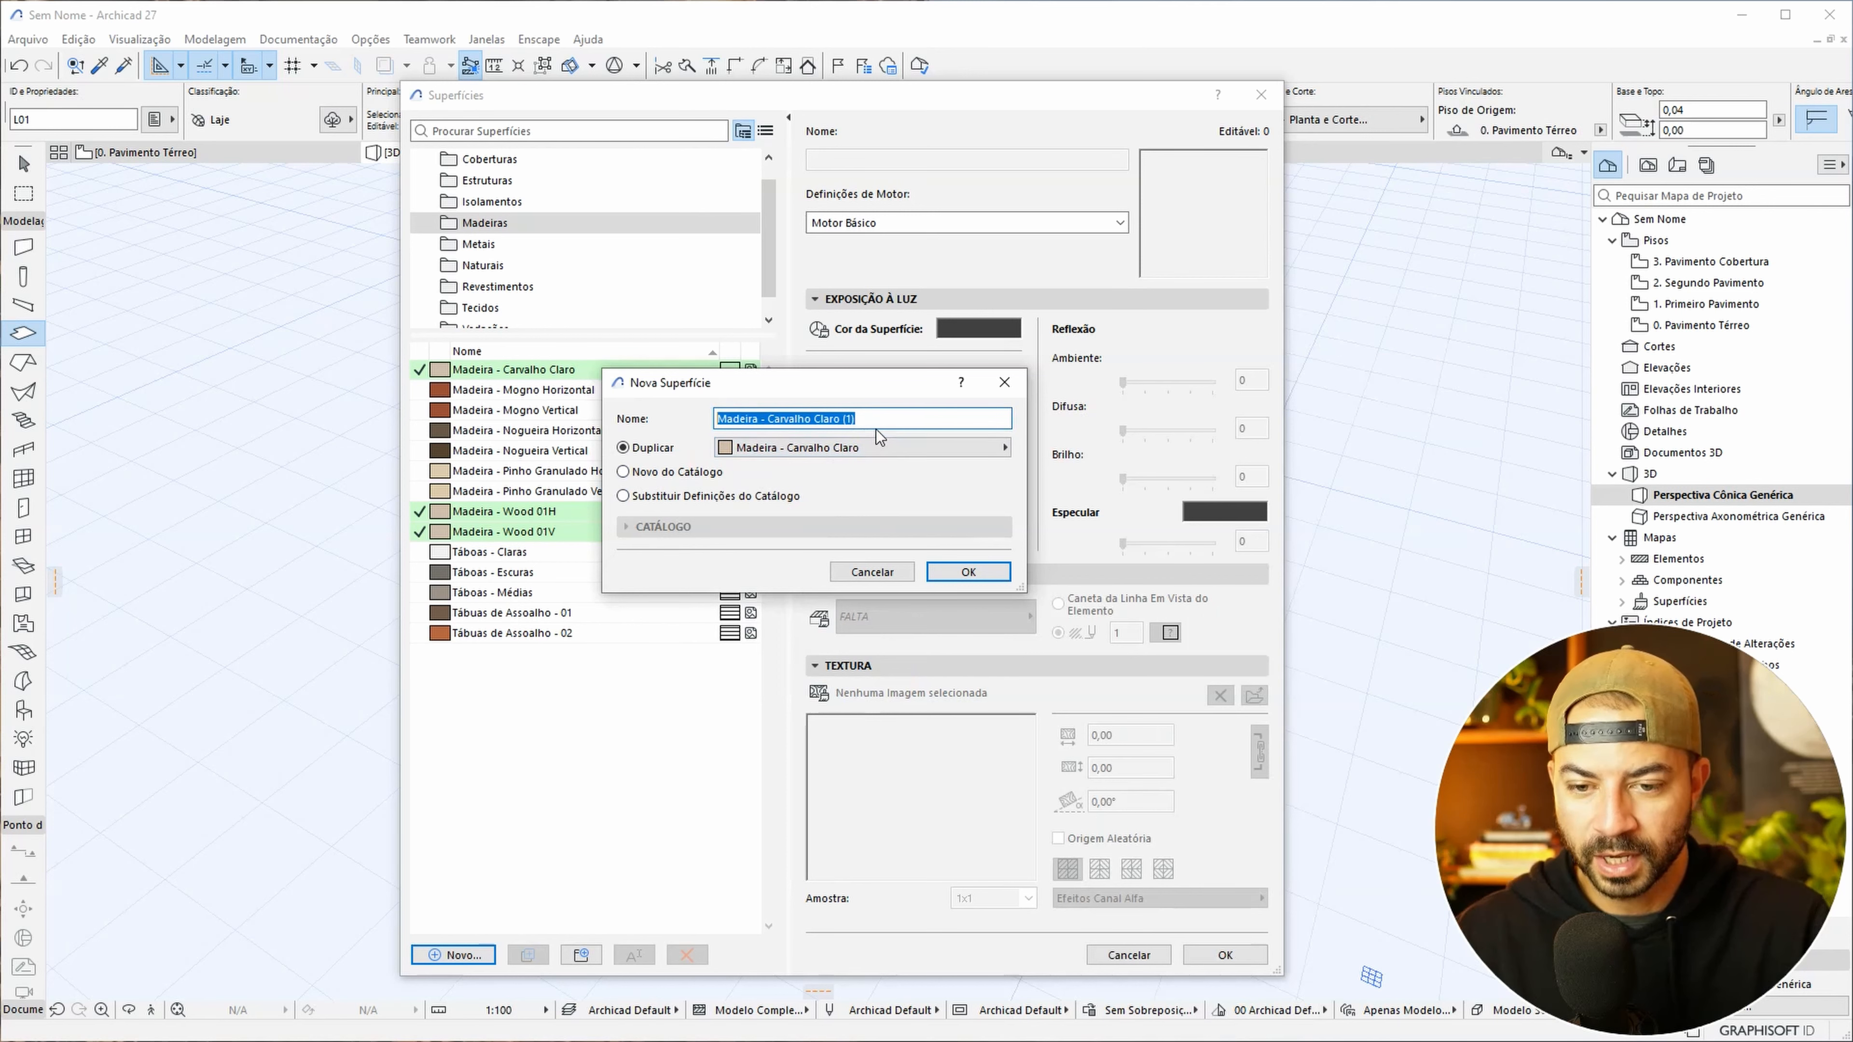
{"action": "left_click", "coordinate": [889, 422]}
{"action": "key", "text": "BackSpace"}
{"action": "key", "text": "BackSpace"}
{"action": "key", "text": "BackSpace"}
{"action": "key", "text": "BackSpace"}
{"action": "key", "text": "BackSpace"}
{"action": "key", "text": "BackSpace"}
{"action": "key", "text": "BackSpace"}
{"action": "key", "text": "BackSpace"}
{"action": "key", "text": "BackSpace"}
{"action": "key", "text": "BackSpace"}
{"action": "key", "text": "BackSpace"}
{"action": "key", "text": "BackSpace"}
{"action": "key", "text": "BackSpace"}
{"action": "key", "text": "BackSpace"}
{"action": "key", "text": "BackSpace"}
{"action": "key", "text": "BackSpace"}
{"action": "key", "text": "BackSpace"}
{"action": "key", "text": "BackSpace"}
{"action": "type", "text": "Medio1V"}
{"action": "left_click", "coordinate": [967, 571]}
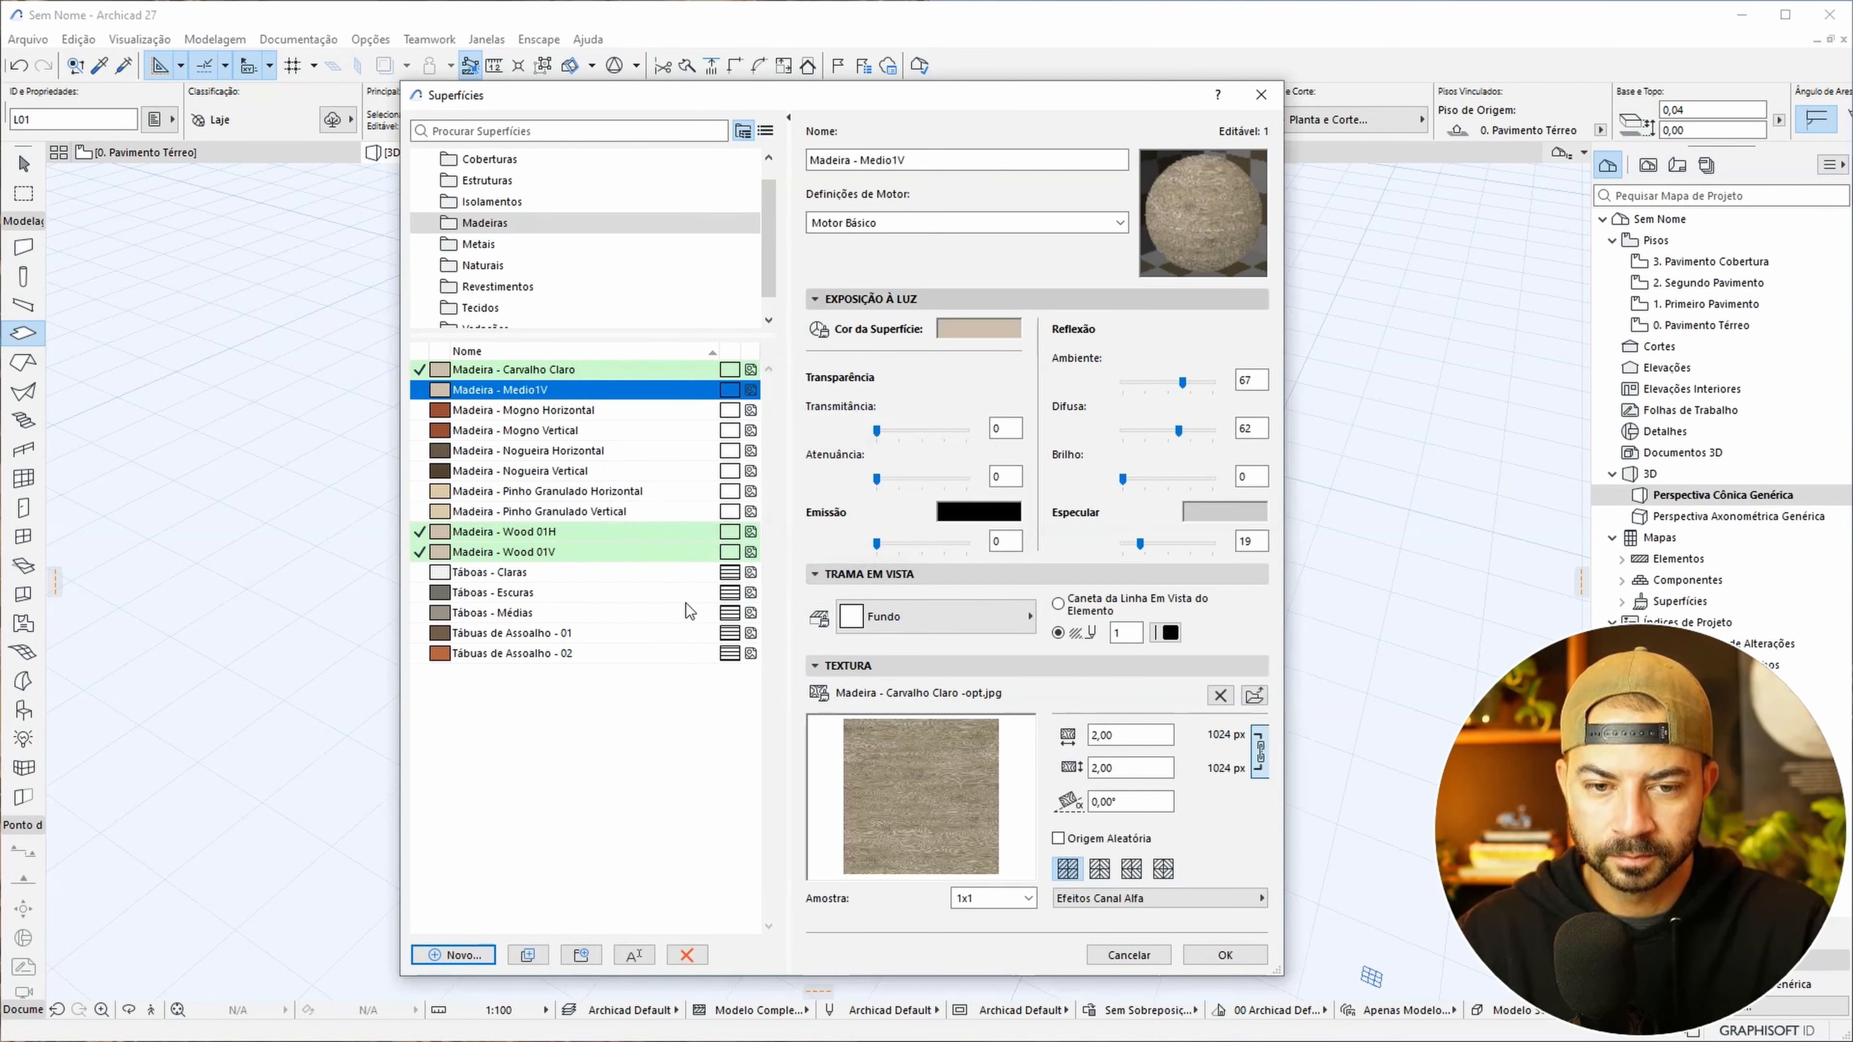
- Replace the texture of Madeira - Medio1V with 103_cherry wood medium_DIFF.jpg from the loaded libraries and set its rotation to 90°
{"action": "left_click", "coordinate": [1220, 697]}
{"action": "left_click", "coordinate": [1254, 696]}
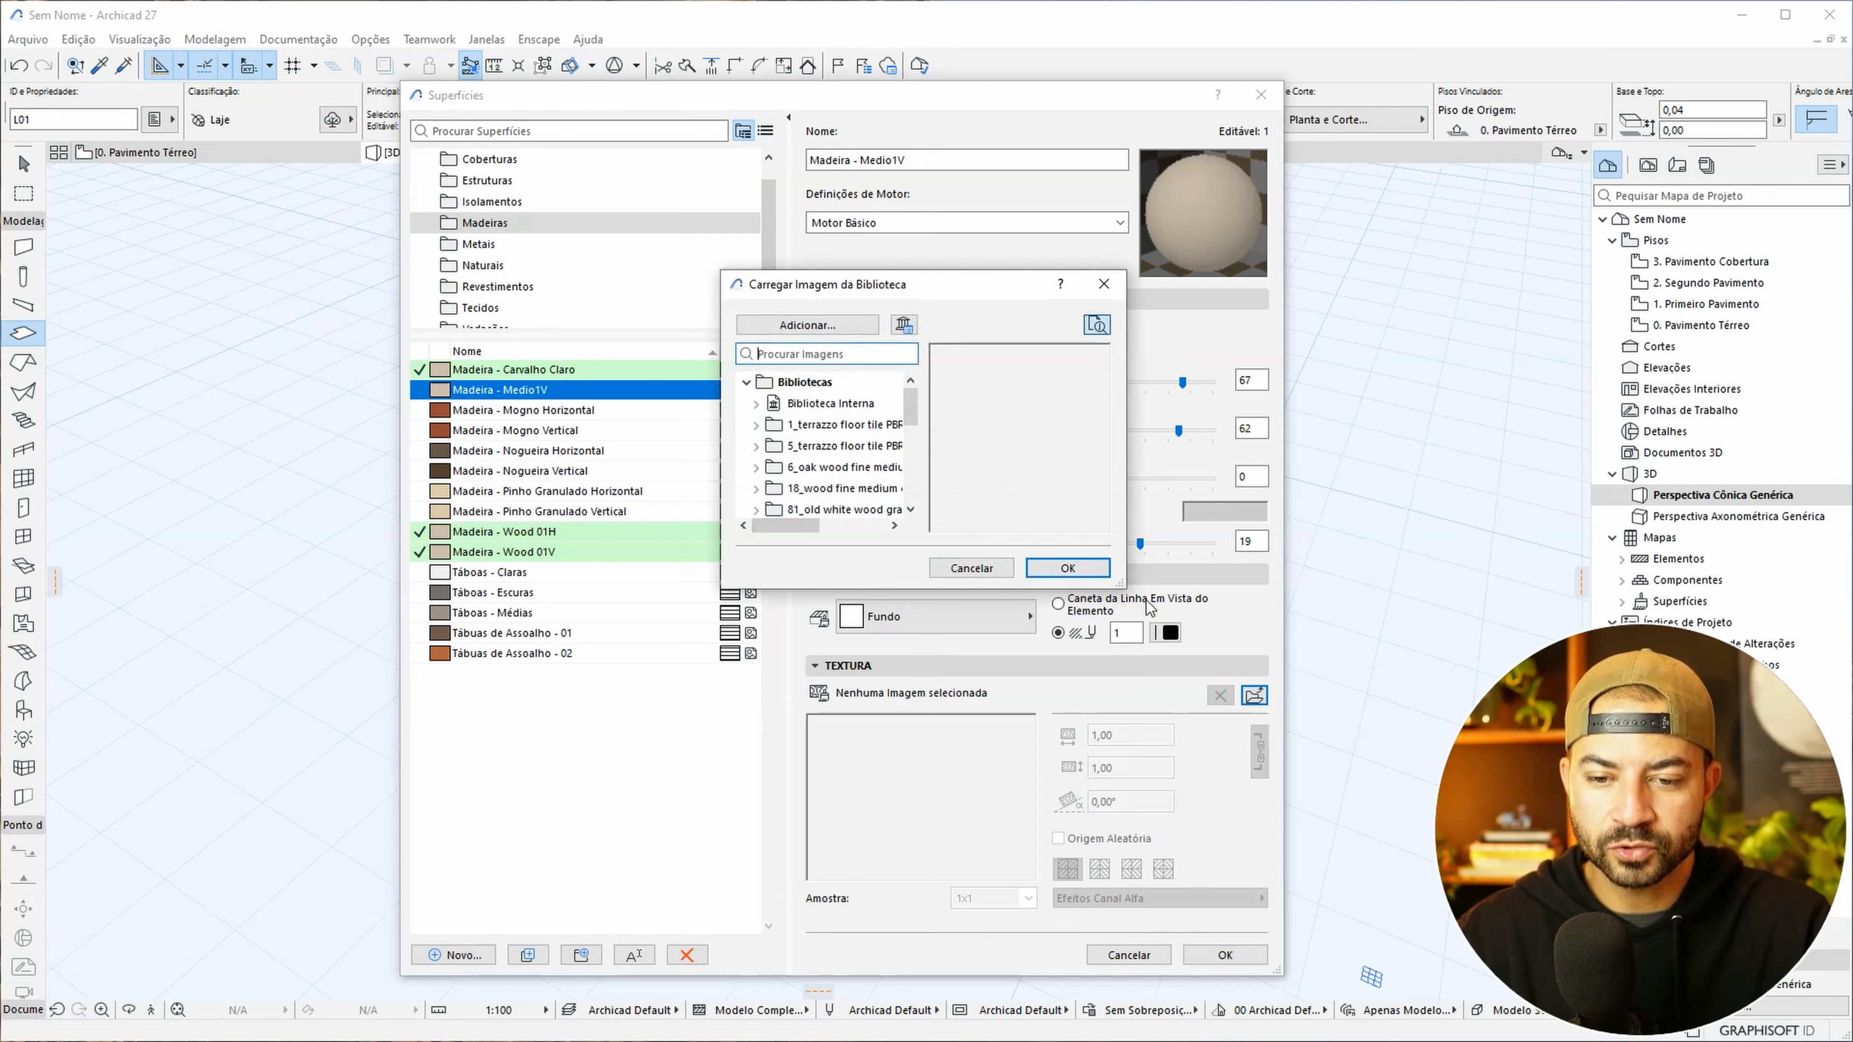
{"action": "left_click_drag", "start_coordinate": [1121, 587], "coordinate": [1296, 858]}
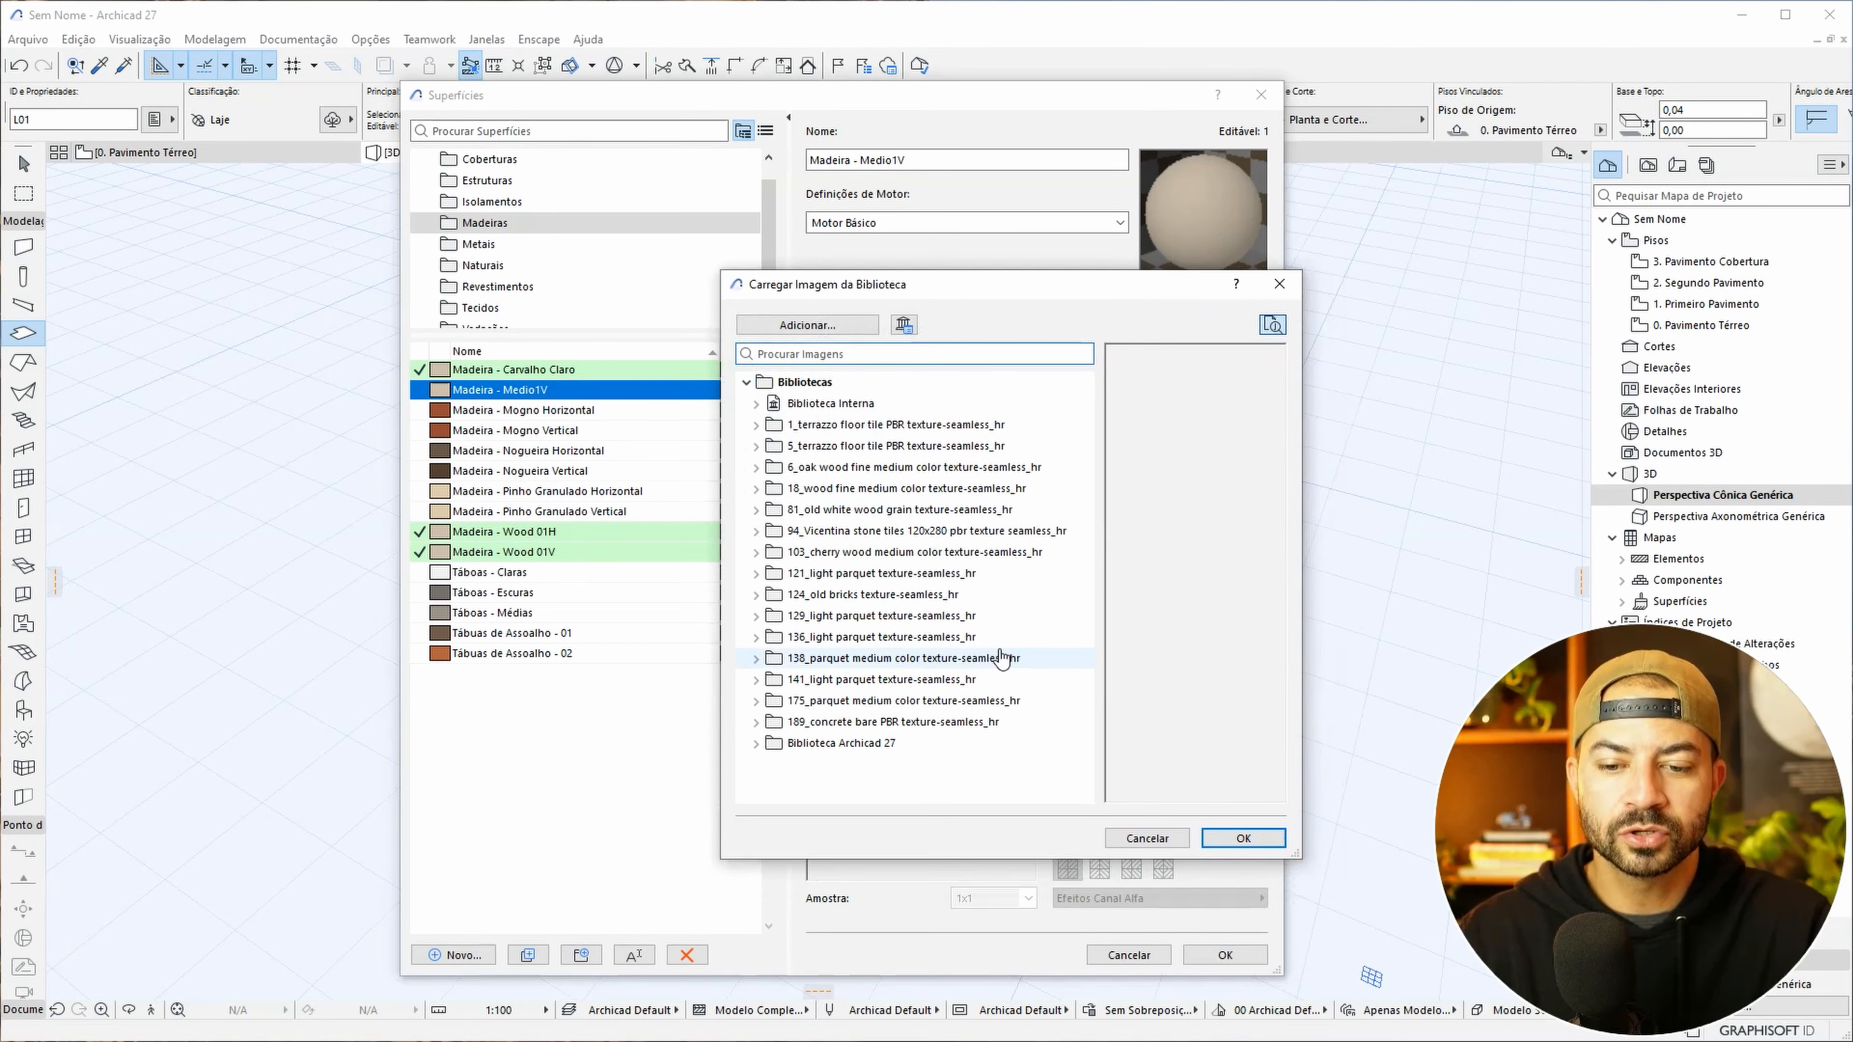
{"action": "left_click", "coordinate": [757, 552]}
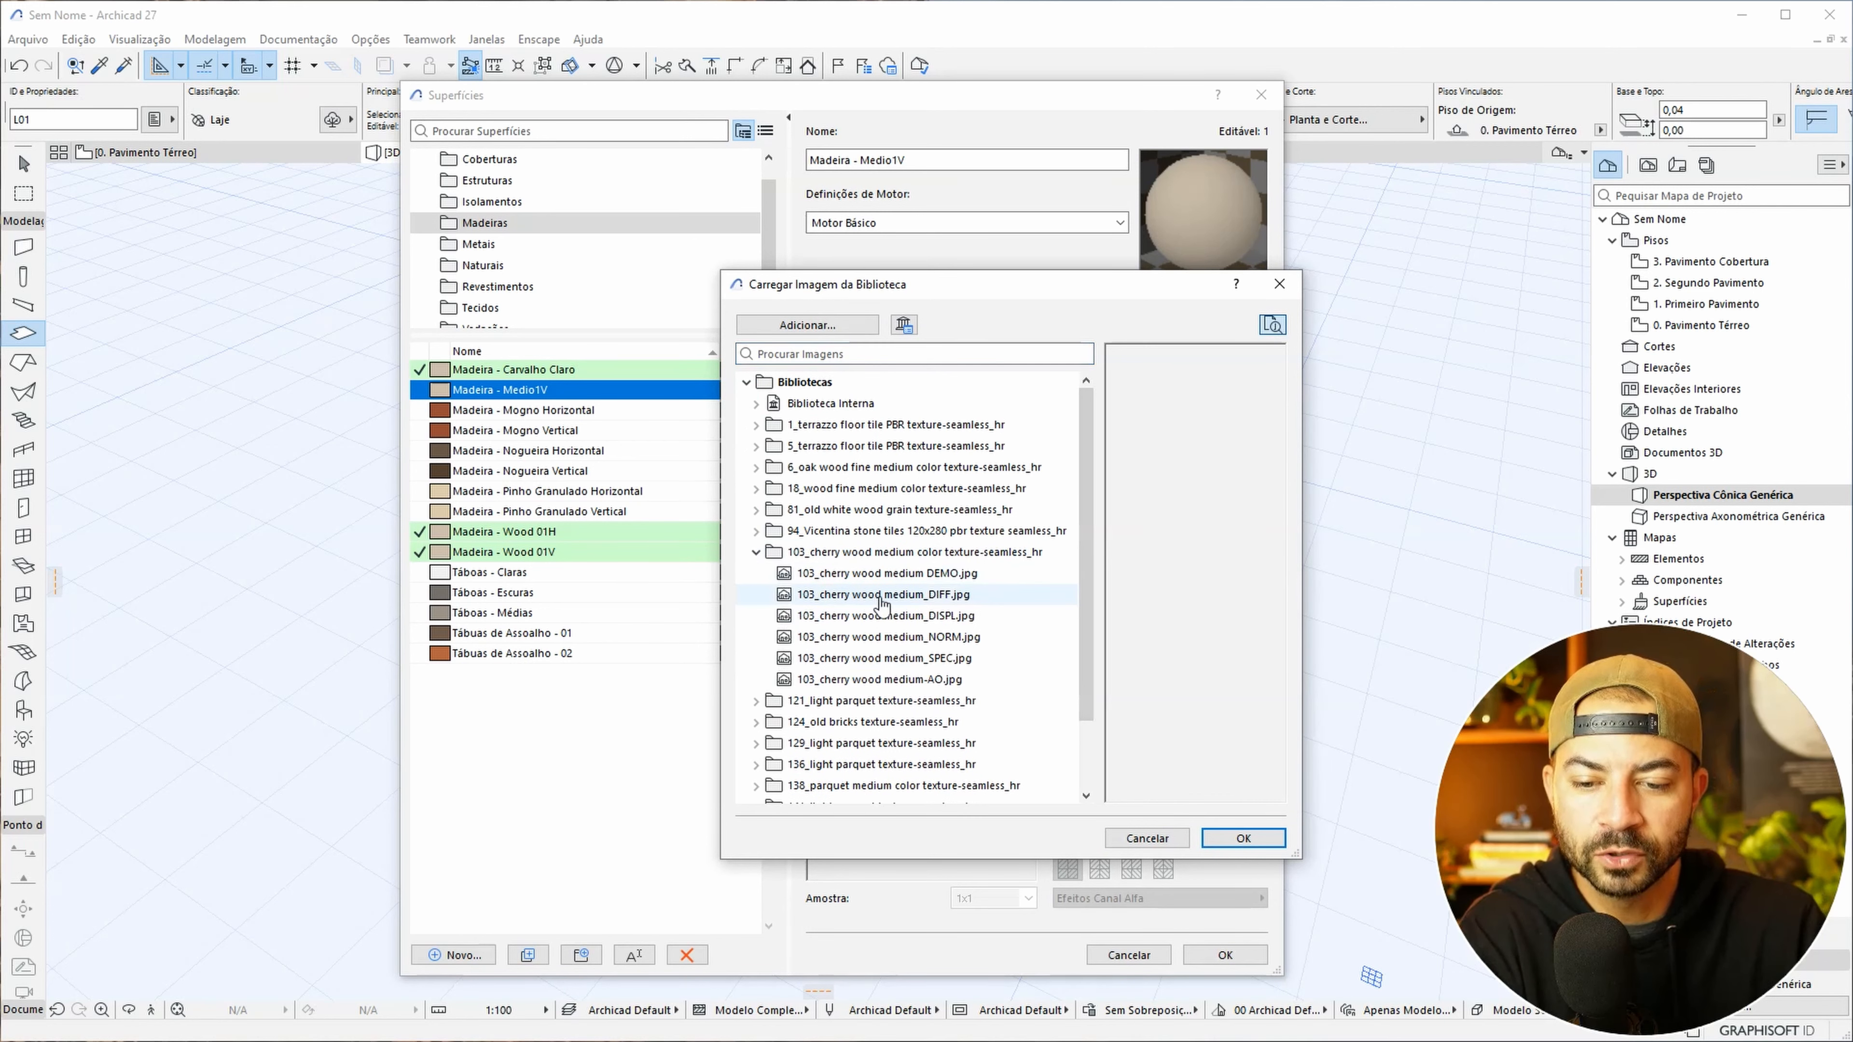
{"action": "left_click", "coordinate": [879, 576]}
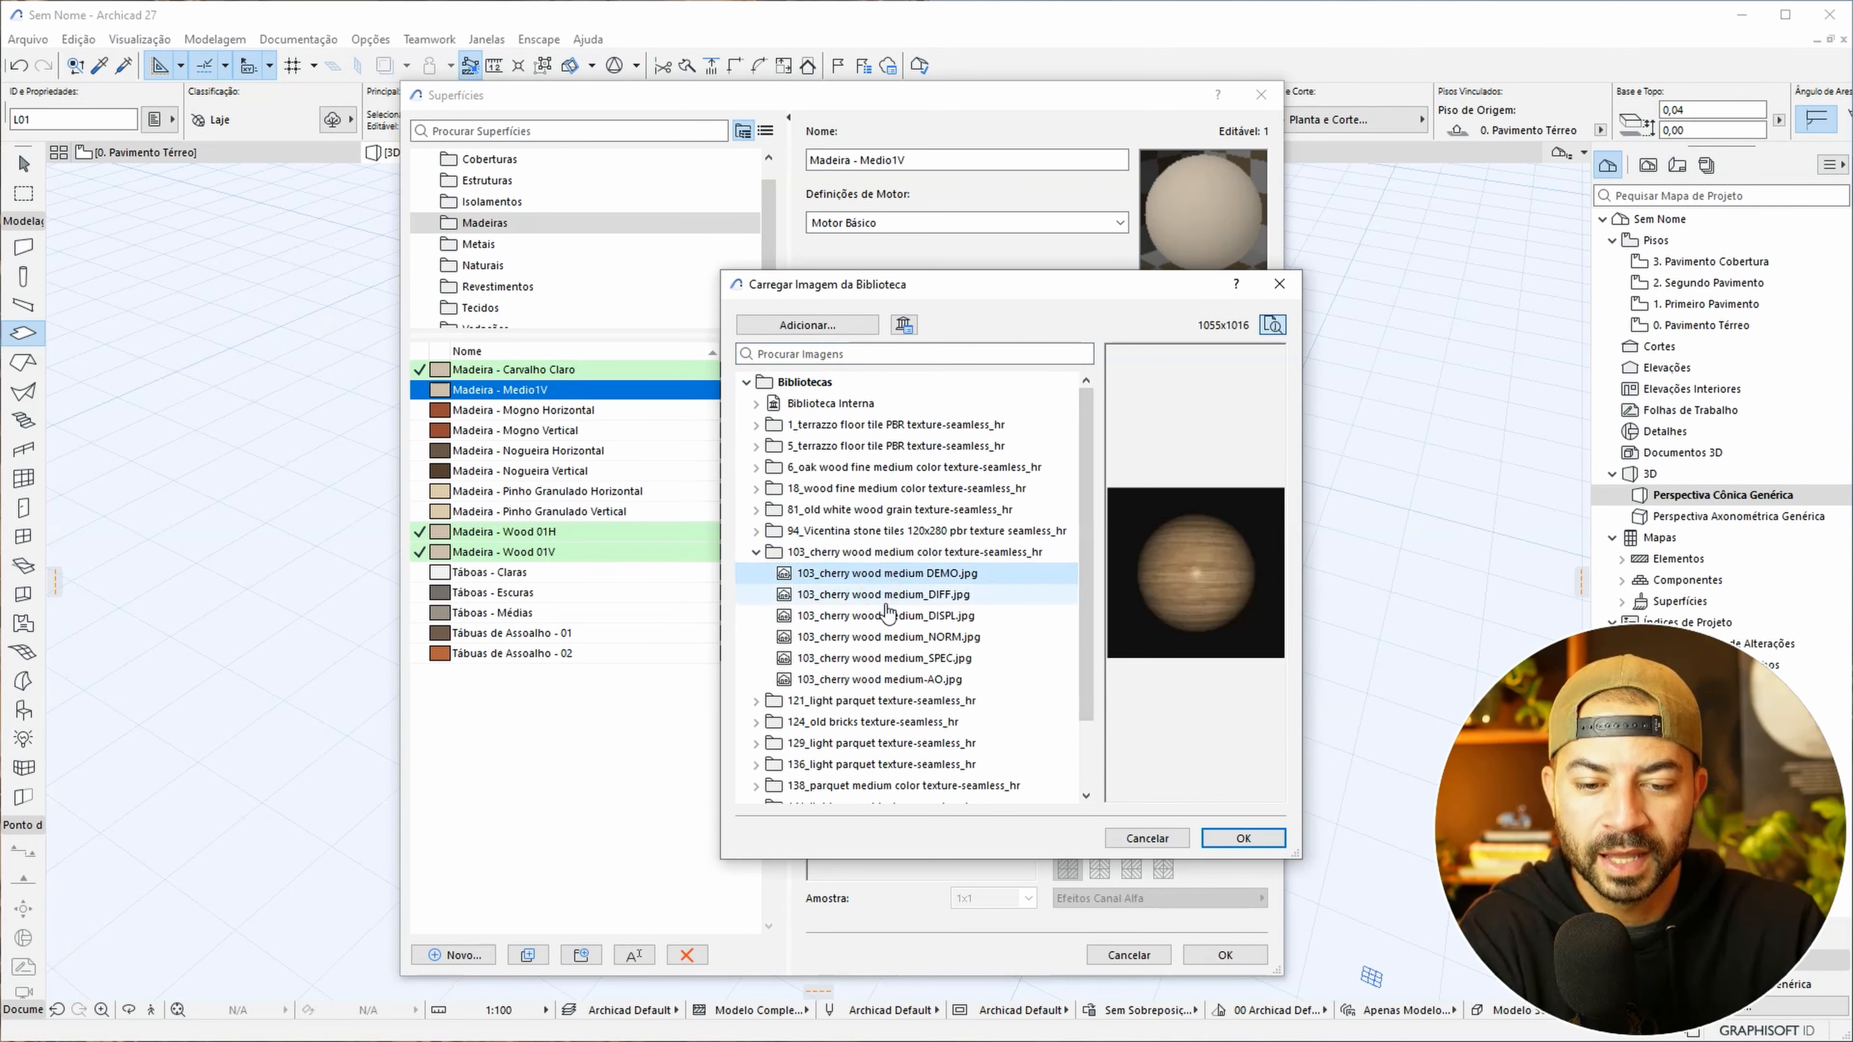
{"action": "left_click", "coordinate": [896, 595]}
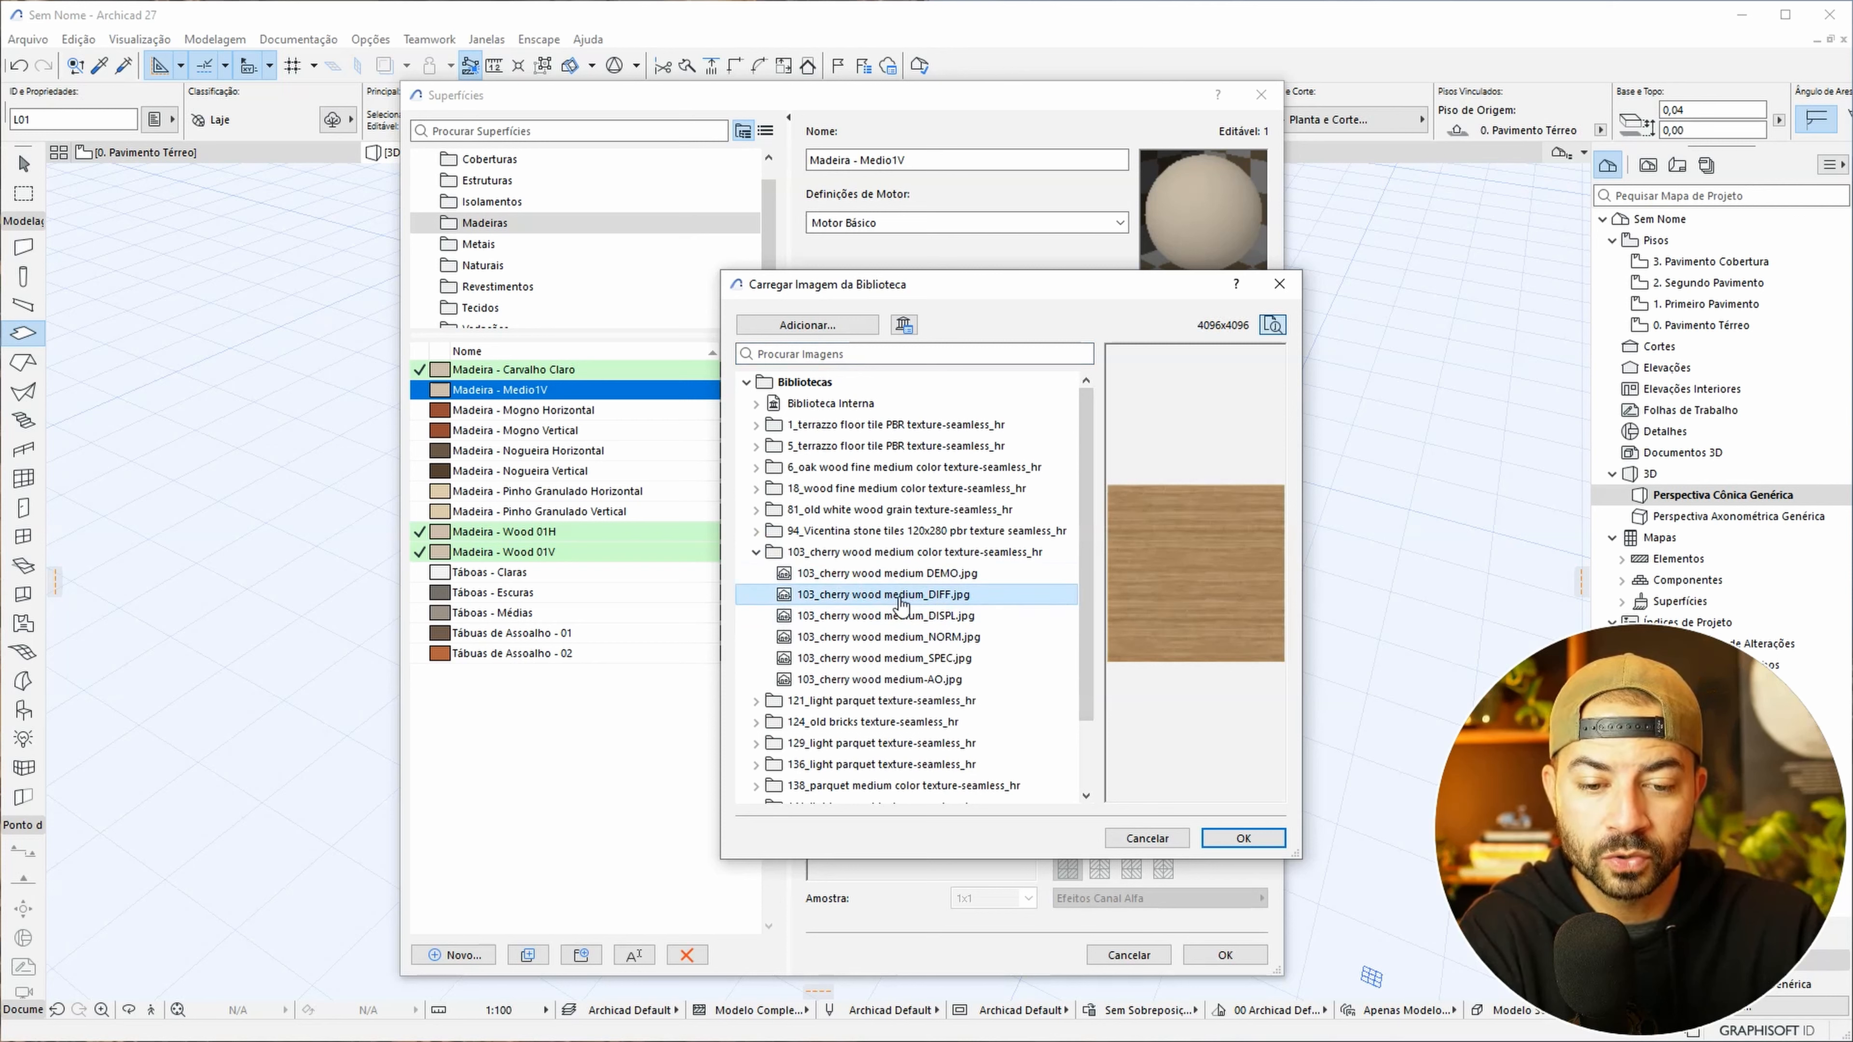
{"action": "left_click", "coordinate": [1242, 837]}
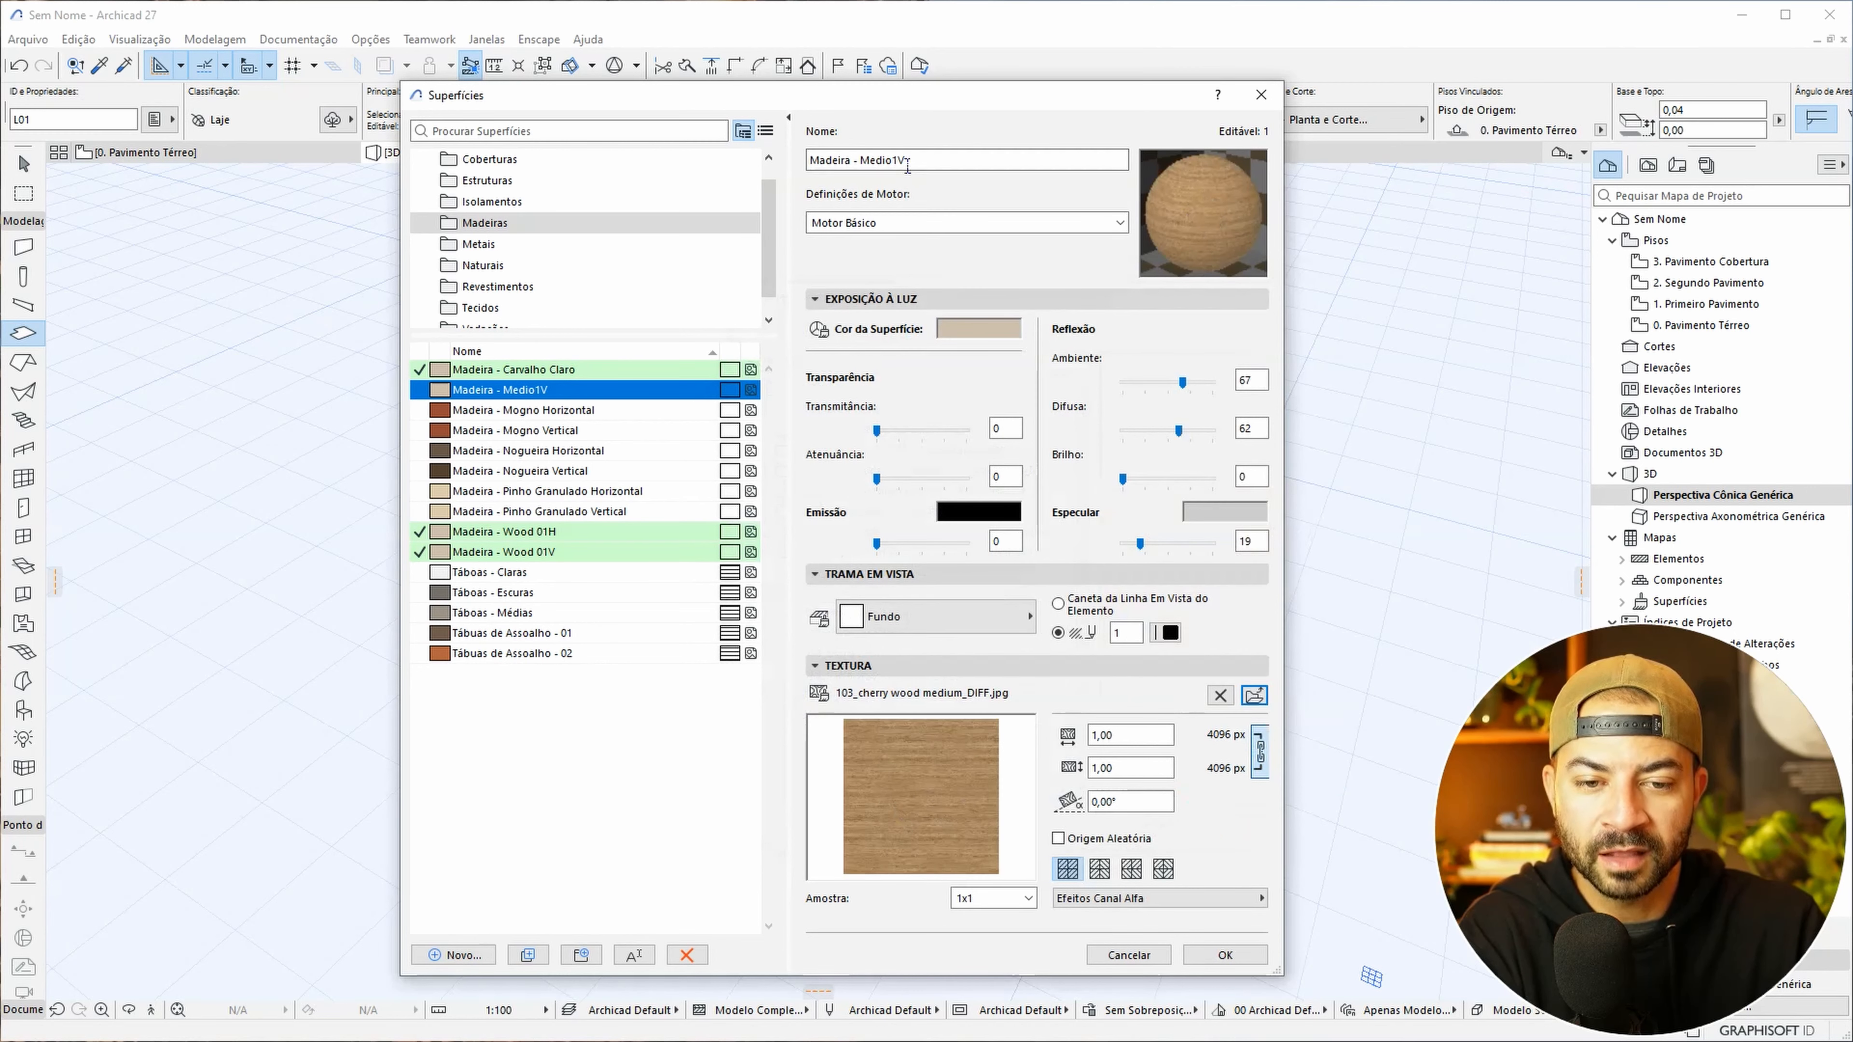
{"action": "left_click", "coordinate": [1128, 802]}
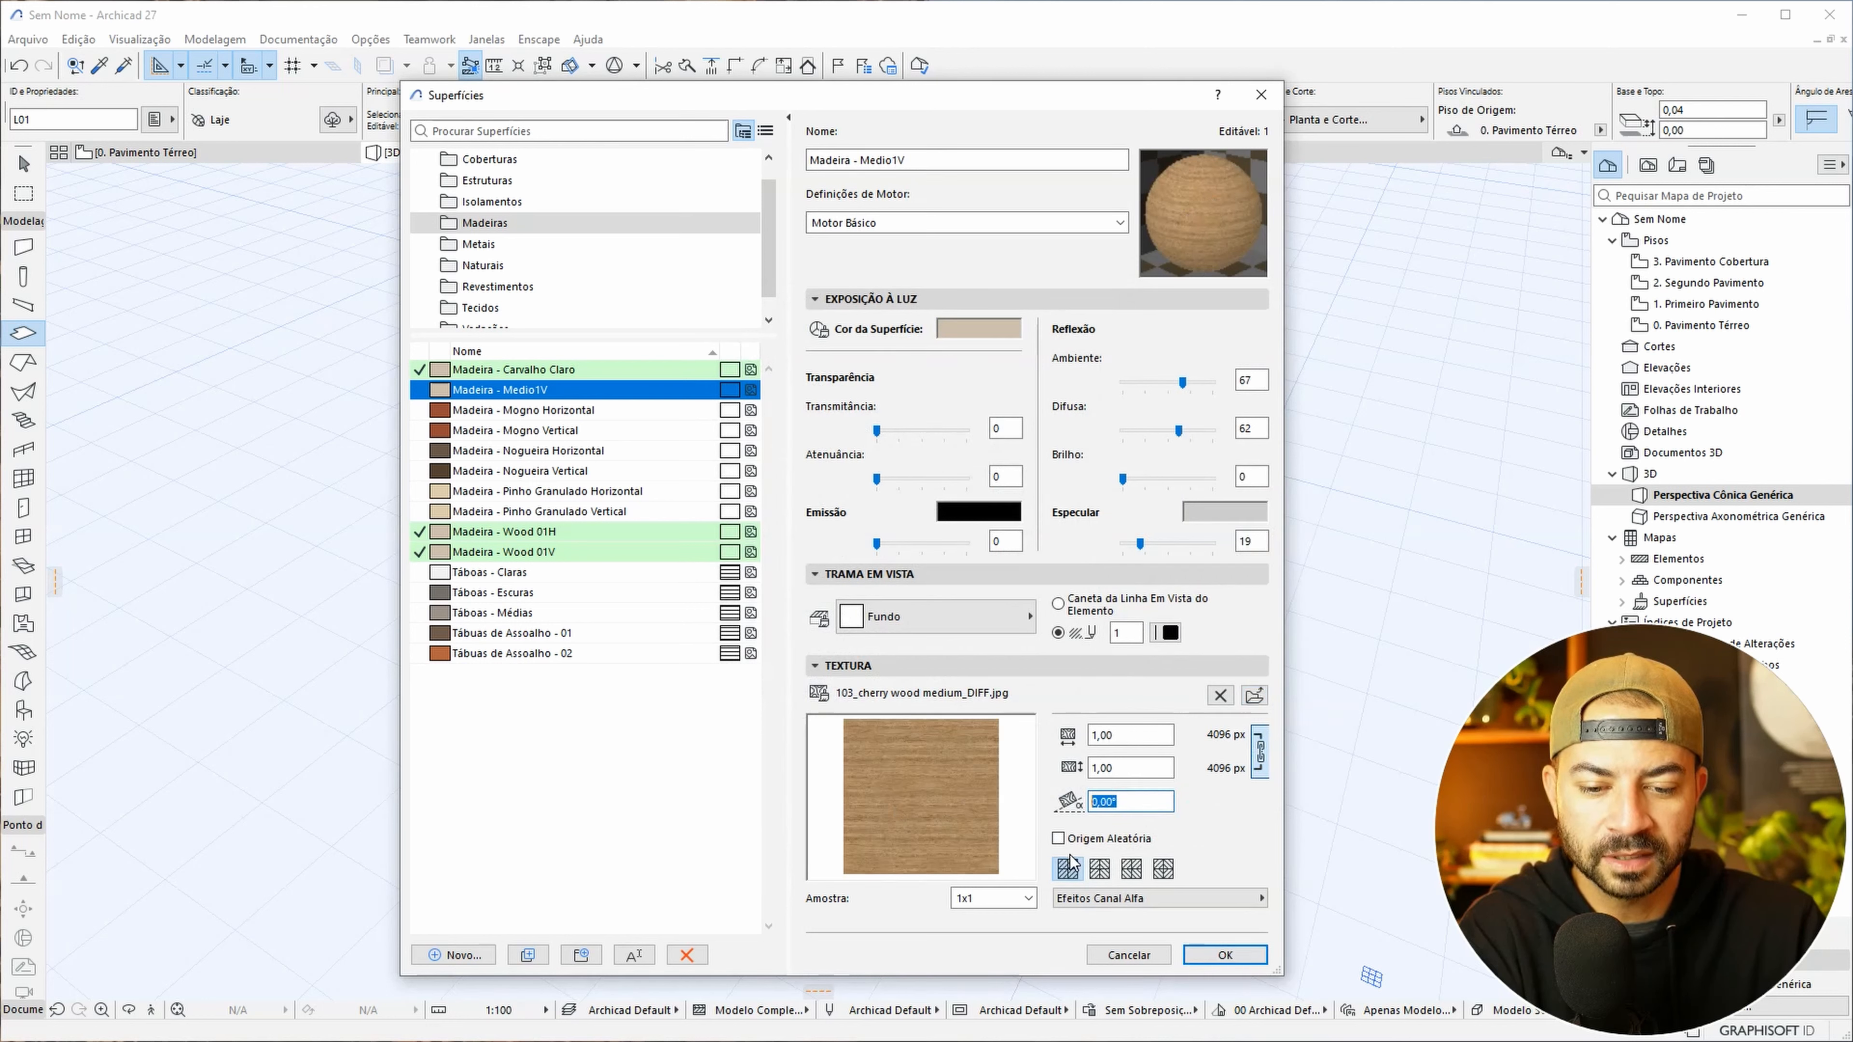
{"action": "type", "text": "90"}
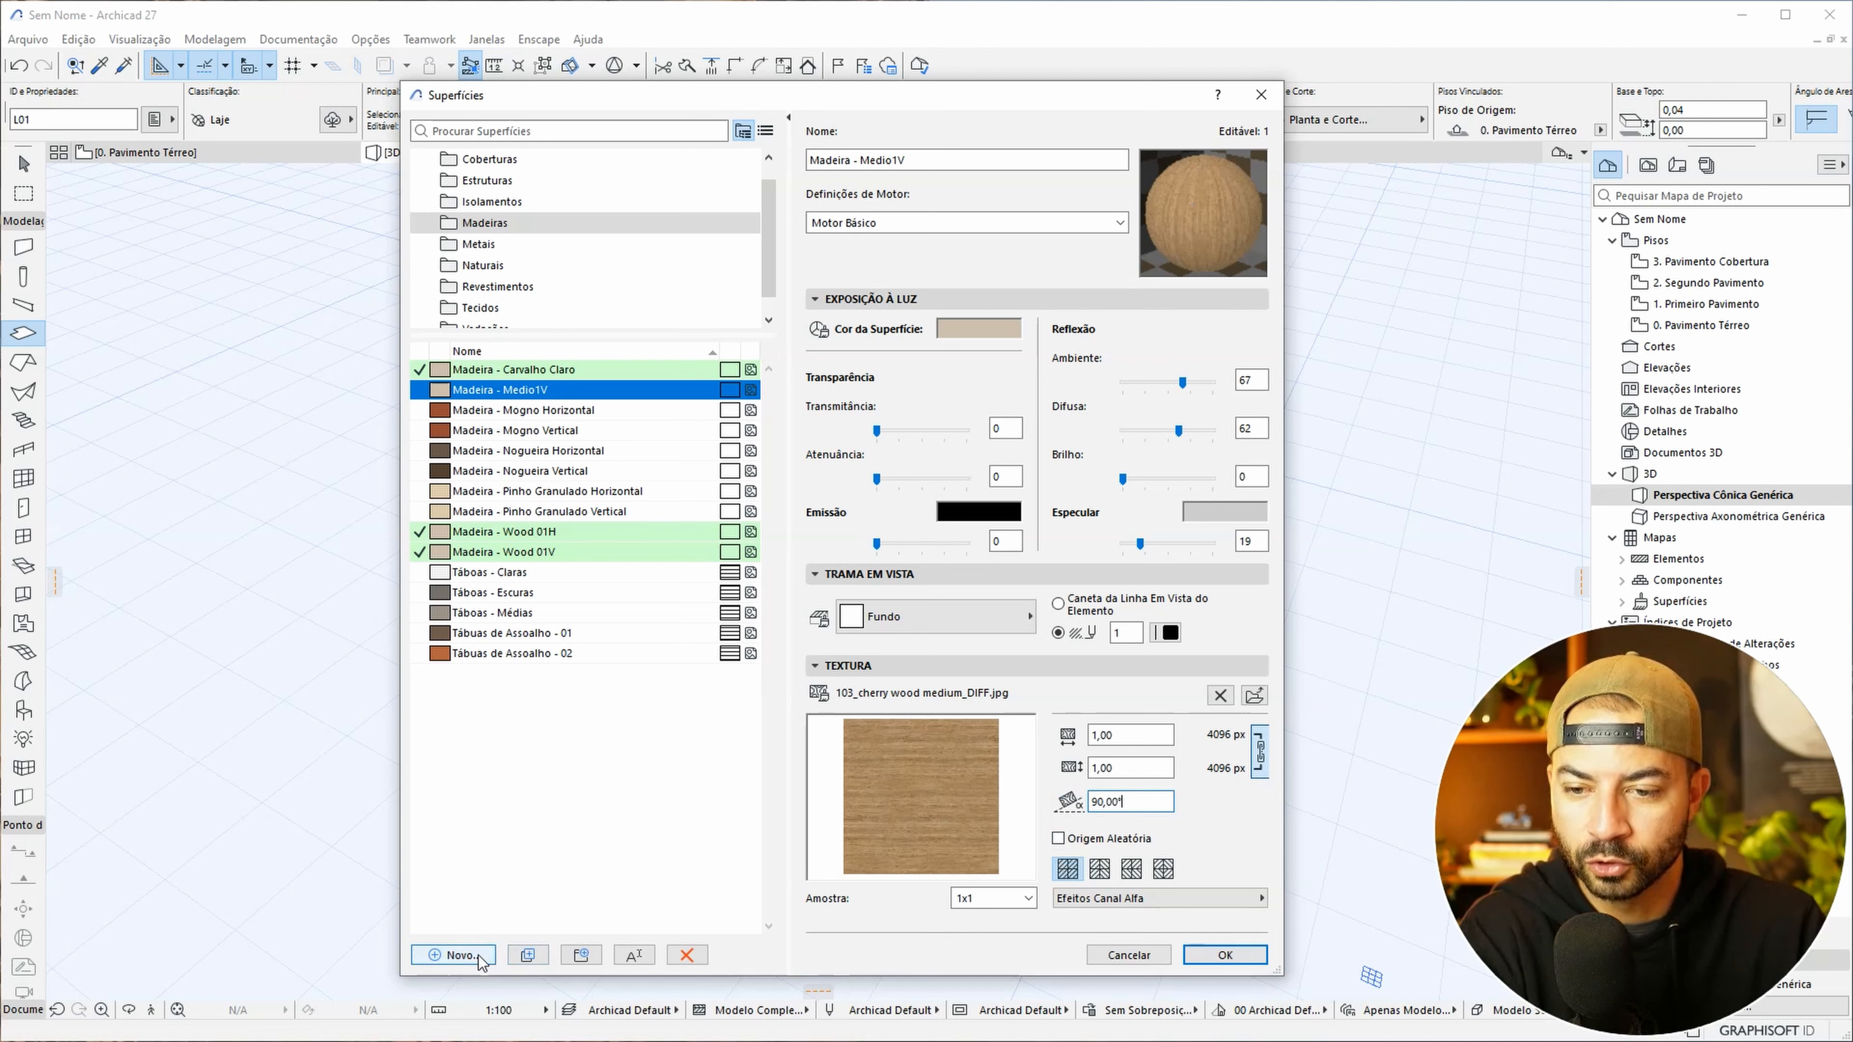
- Duplicate the Madeira - Medio1V surface as Madeira - Medio1H
{"action": "left_click", "coordinate": [456, 954]}
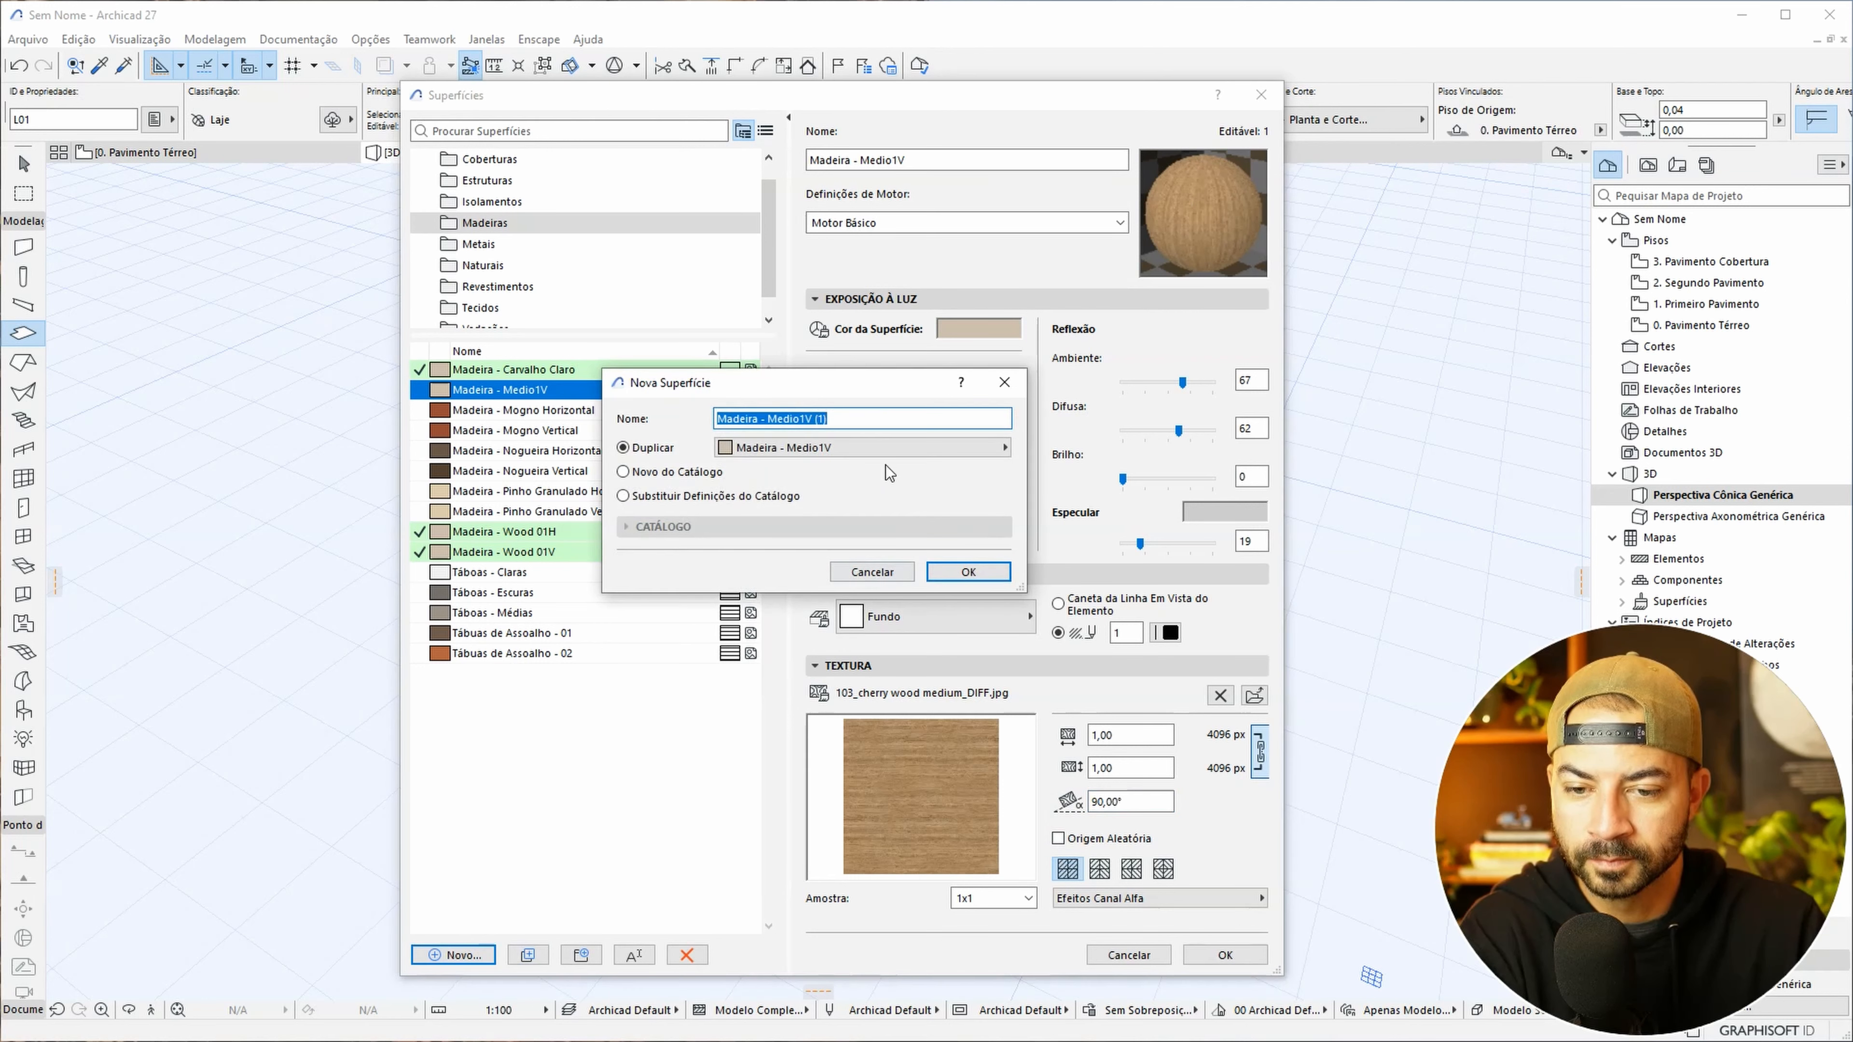
{"action": "key", "text": "End"}
{"action": "key", "text": "shift+Left"}
{"action": "key", "text": "shift+Left"}
{"action": "key", "text": "shift+Left"}
{"action": "key", "text": "shift+Left"}
{"action": "key", "text": "shift+Left"}
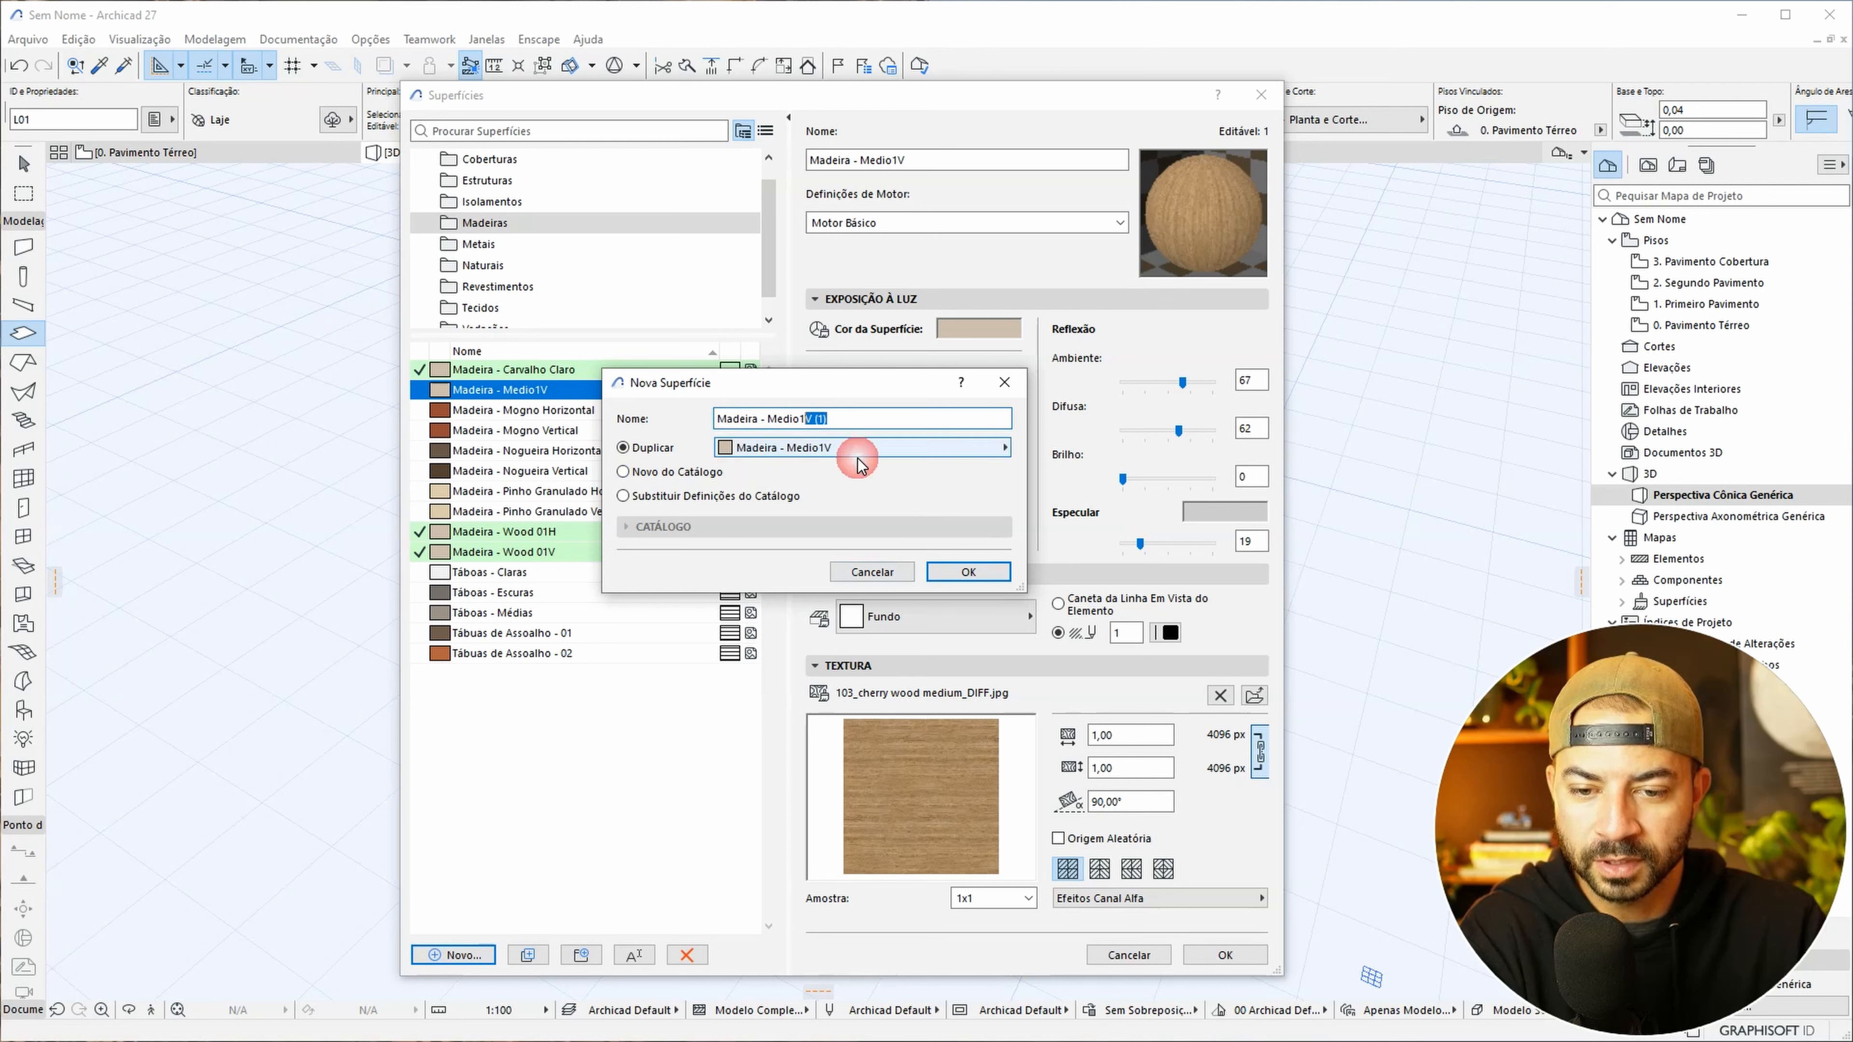
{"action": "type", "text": "H"}
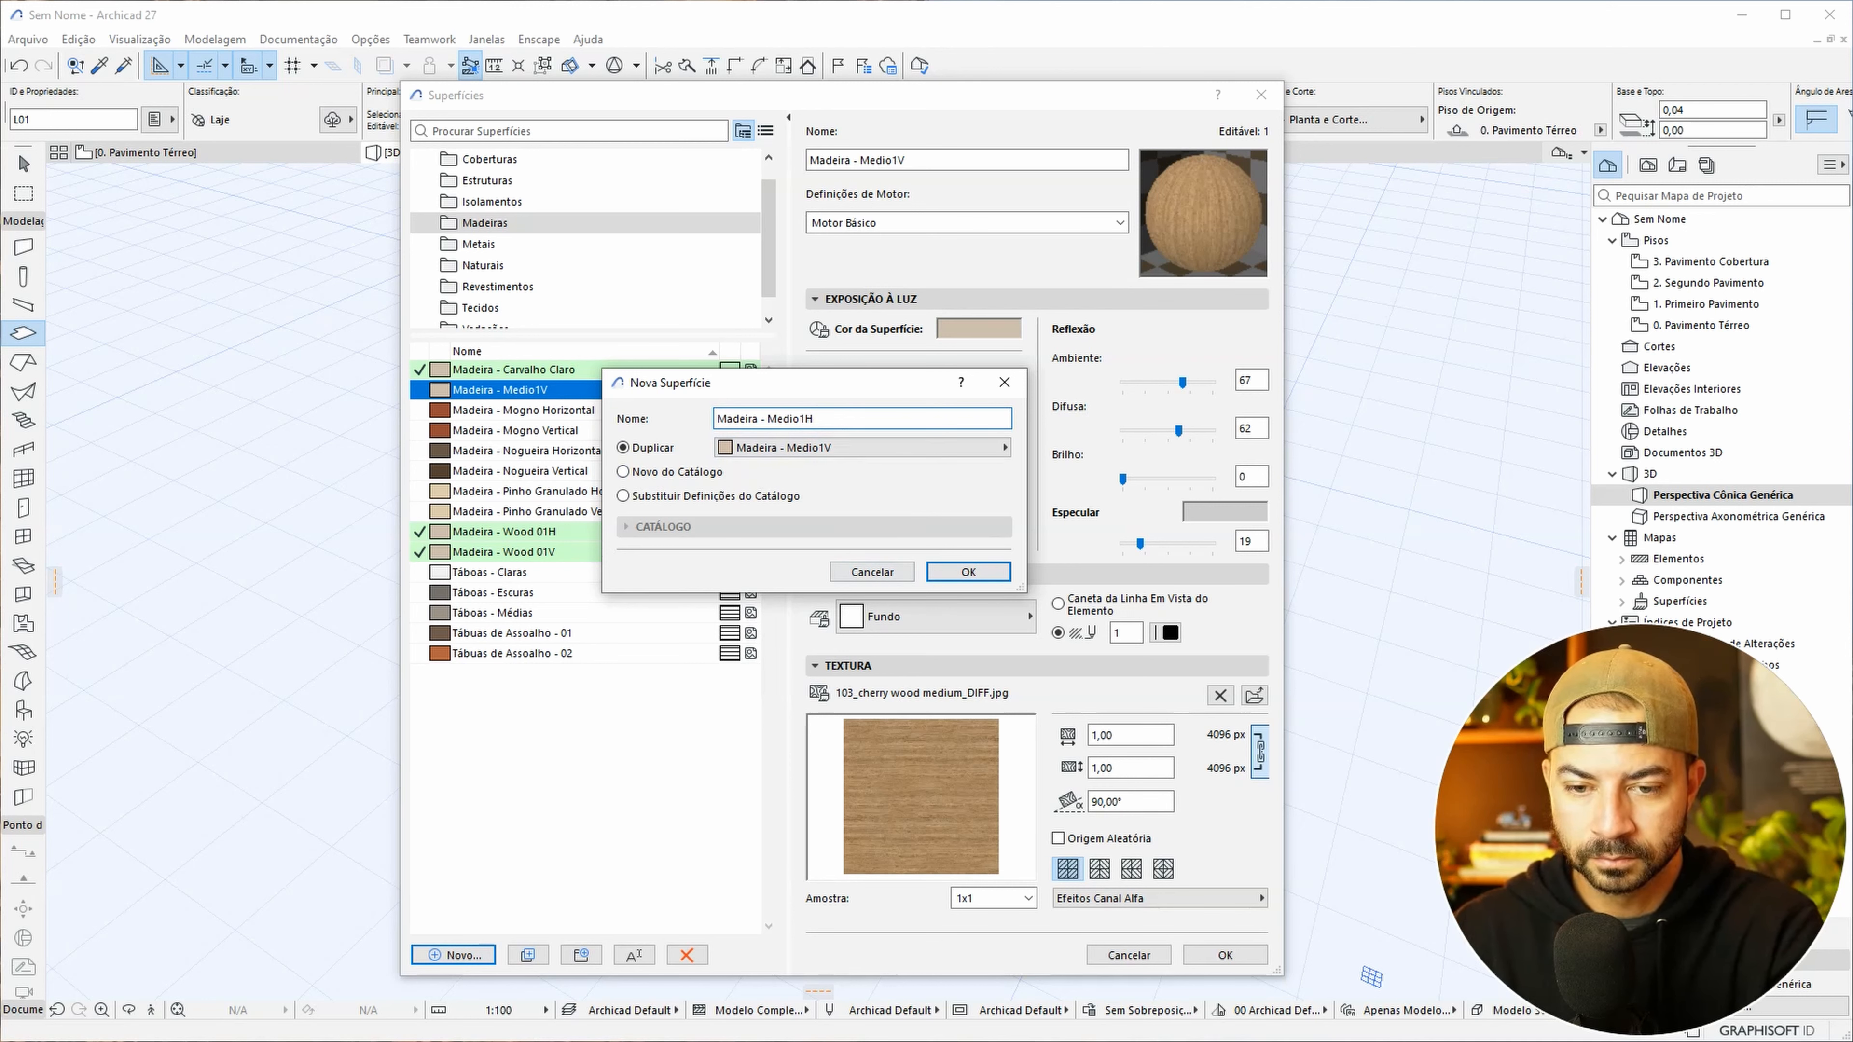
{"action": "left_click", "coordinate": [971, 571]}
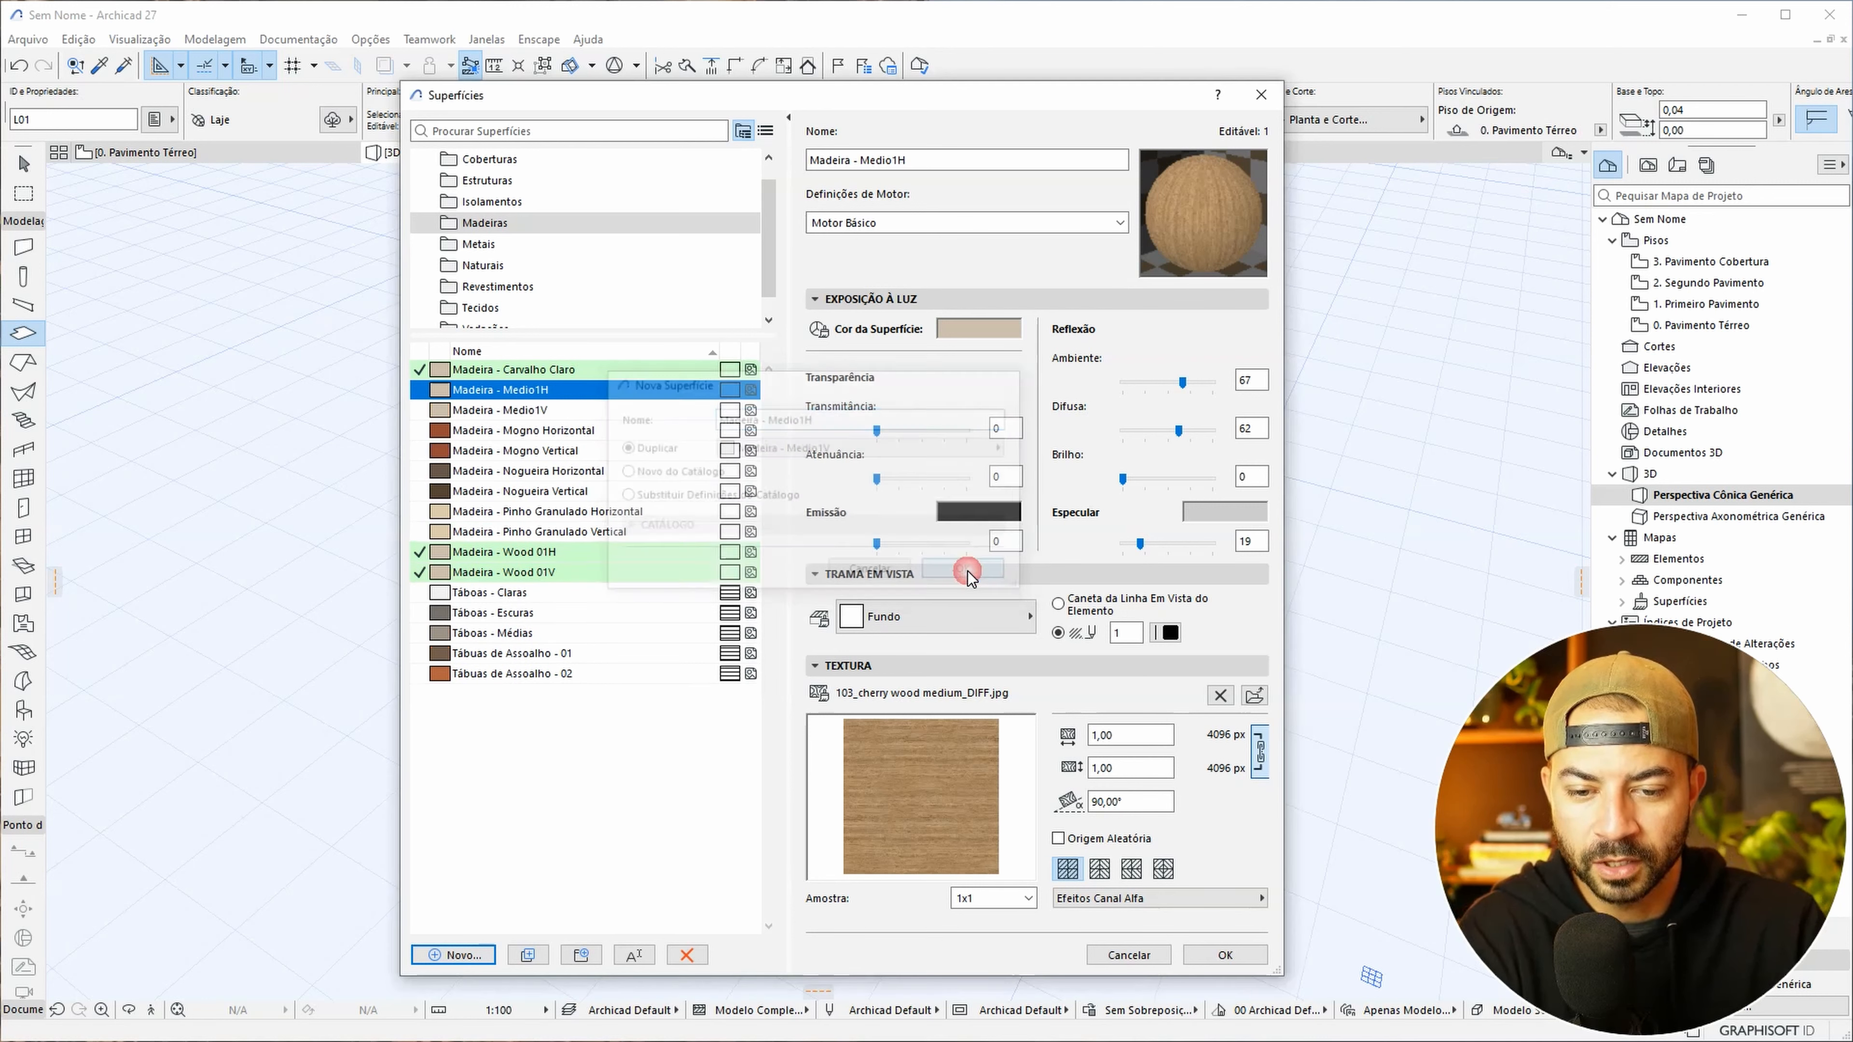
- Set the texture rotation of Madeira - Medio1H to 0° and save the surface settings
{"action": "left_click_drag", "start_coordinate": [1140, 802], "coordinate": [1043, 803]}
{"action": "type", "text": "0"}
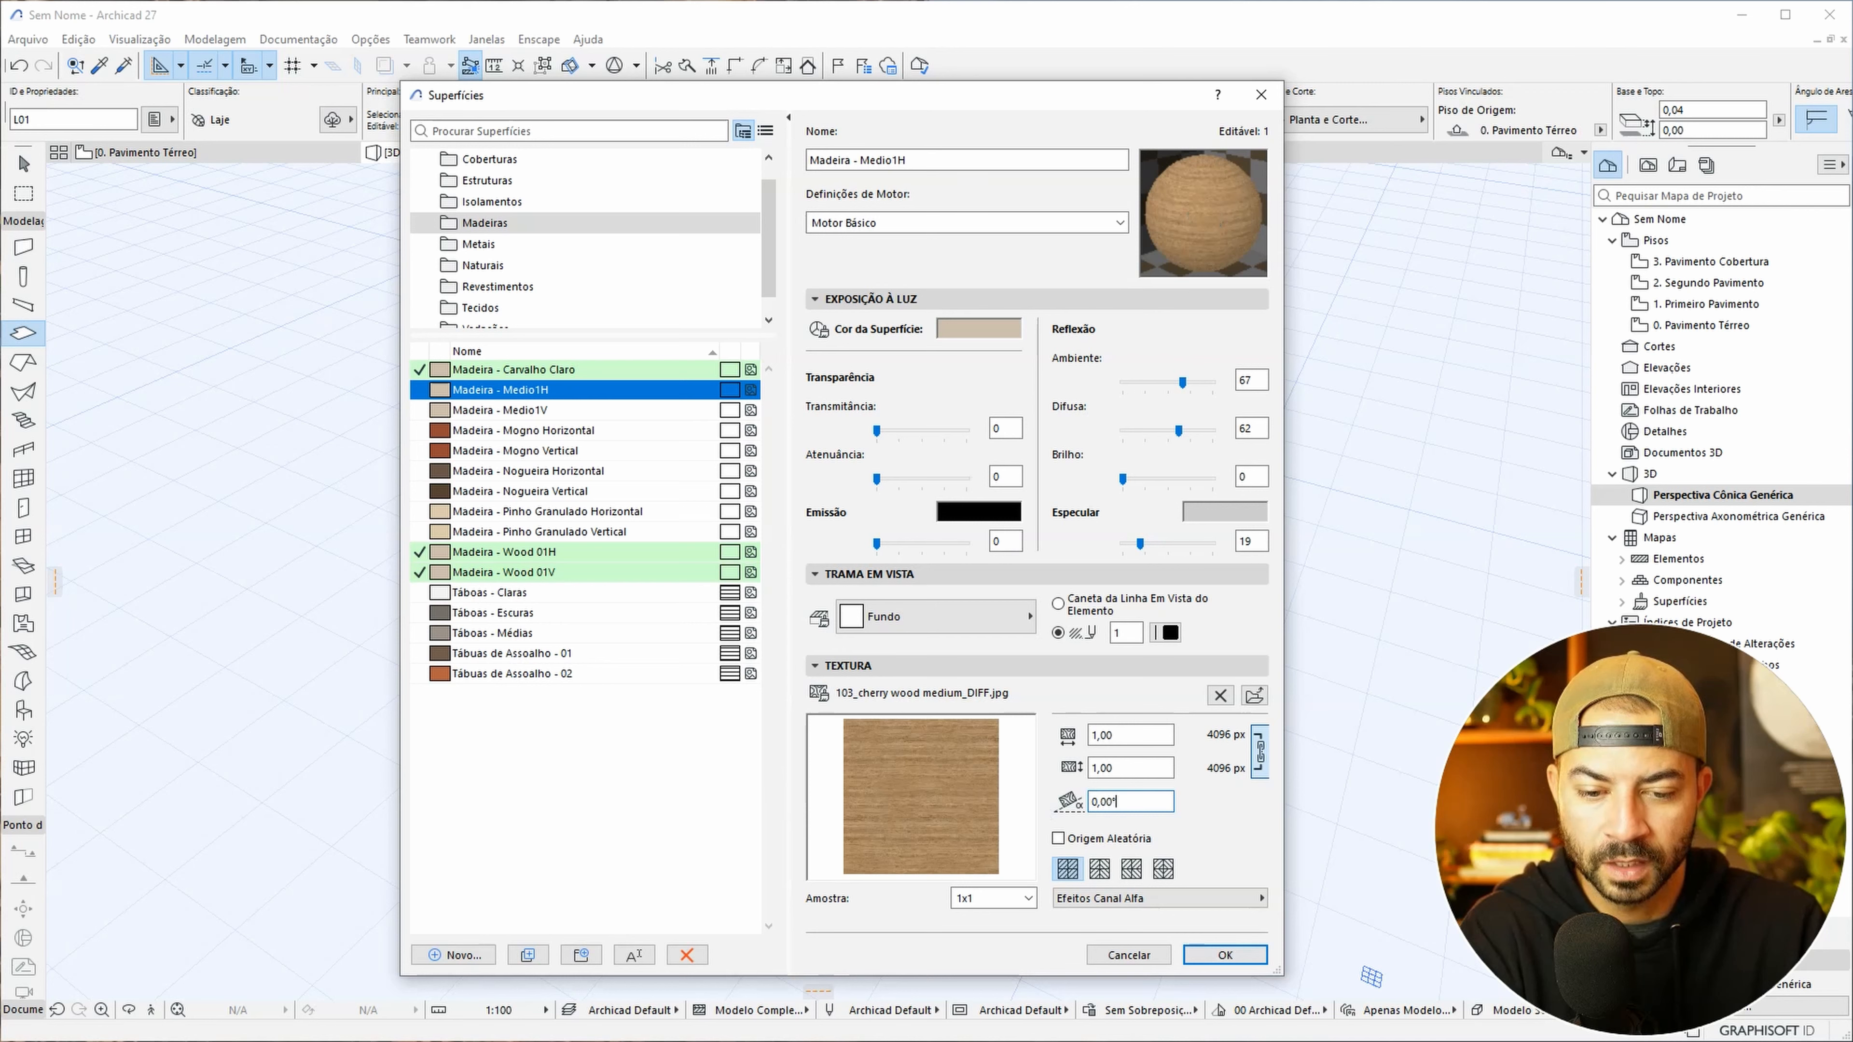
{"action": "left_click", "coordinate": [1230, 954]}
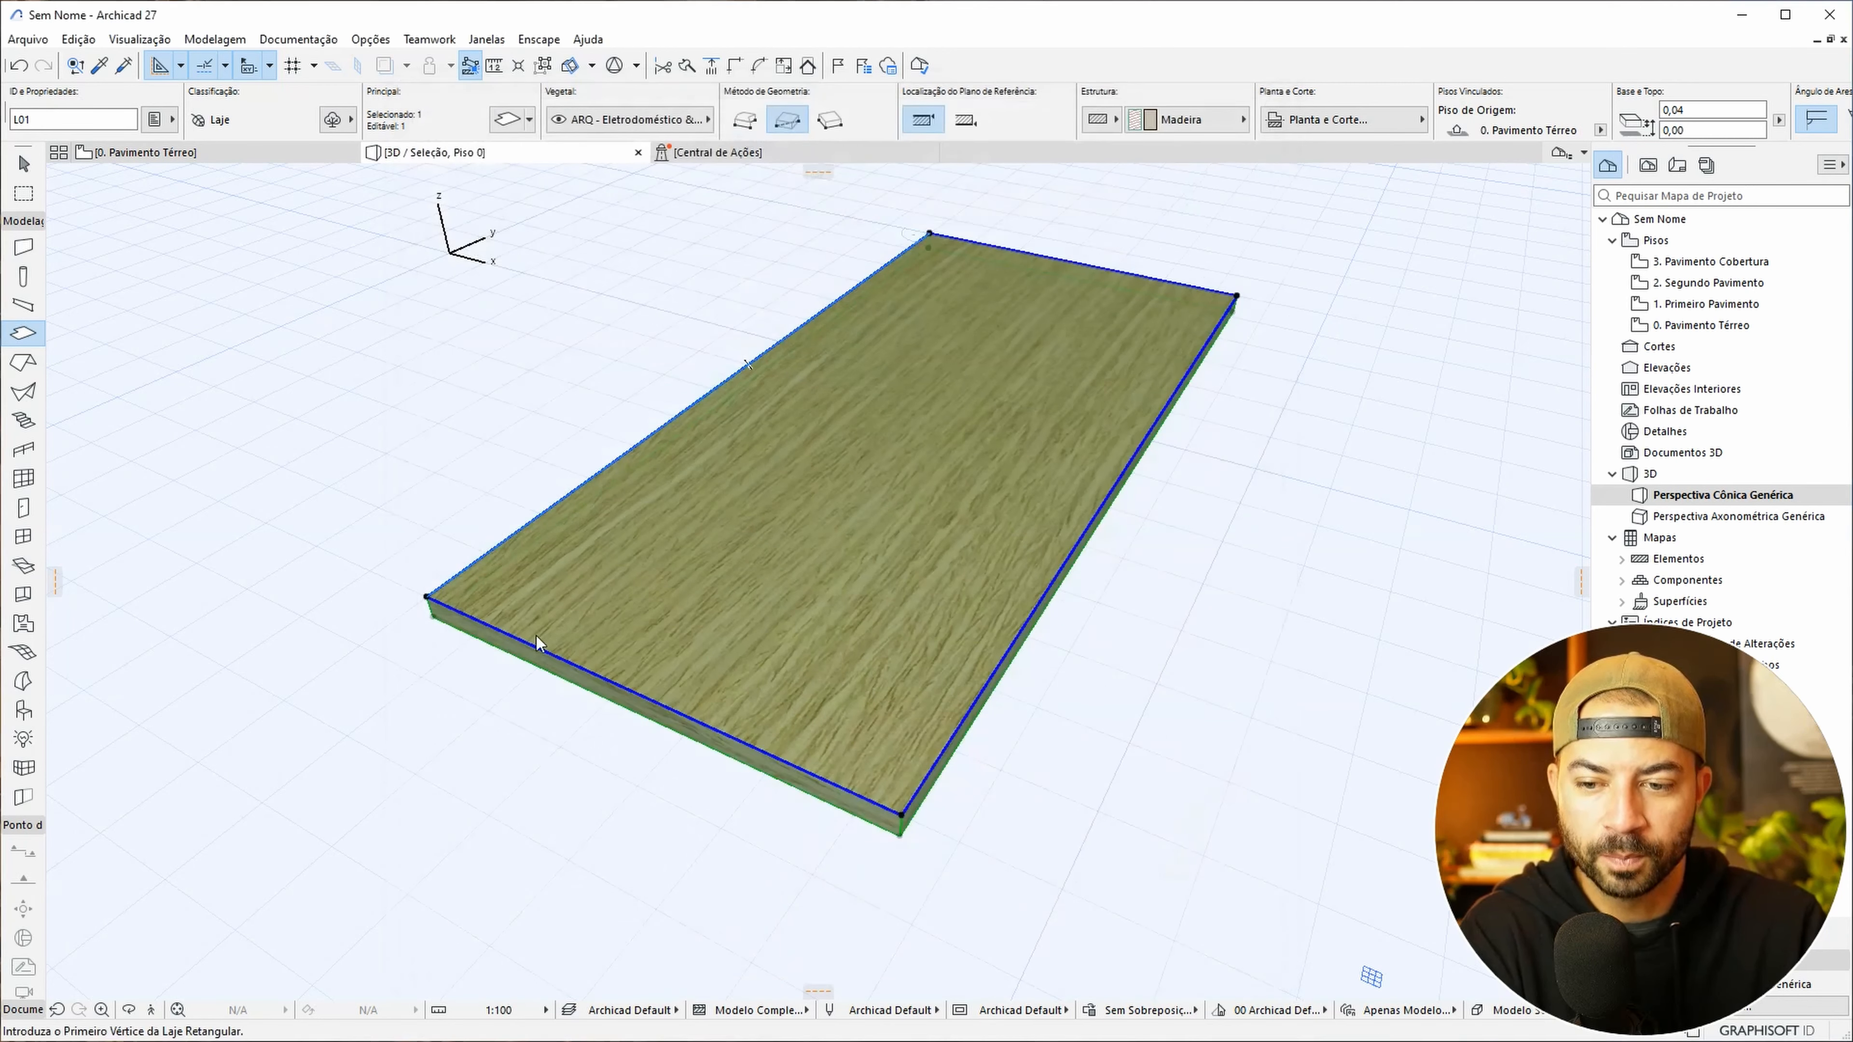
- Override the selected slab's top and bottom surfaces with Madeira - Medio1V
{"action": "key", "text": "Escape"}
{"action": "left_click", "coordinate": [14, 335]}
{"action": "double_click", "coordinate": [1083, 491]}
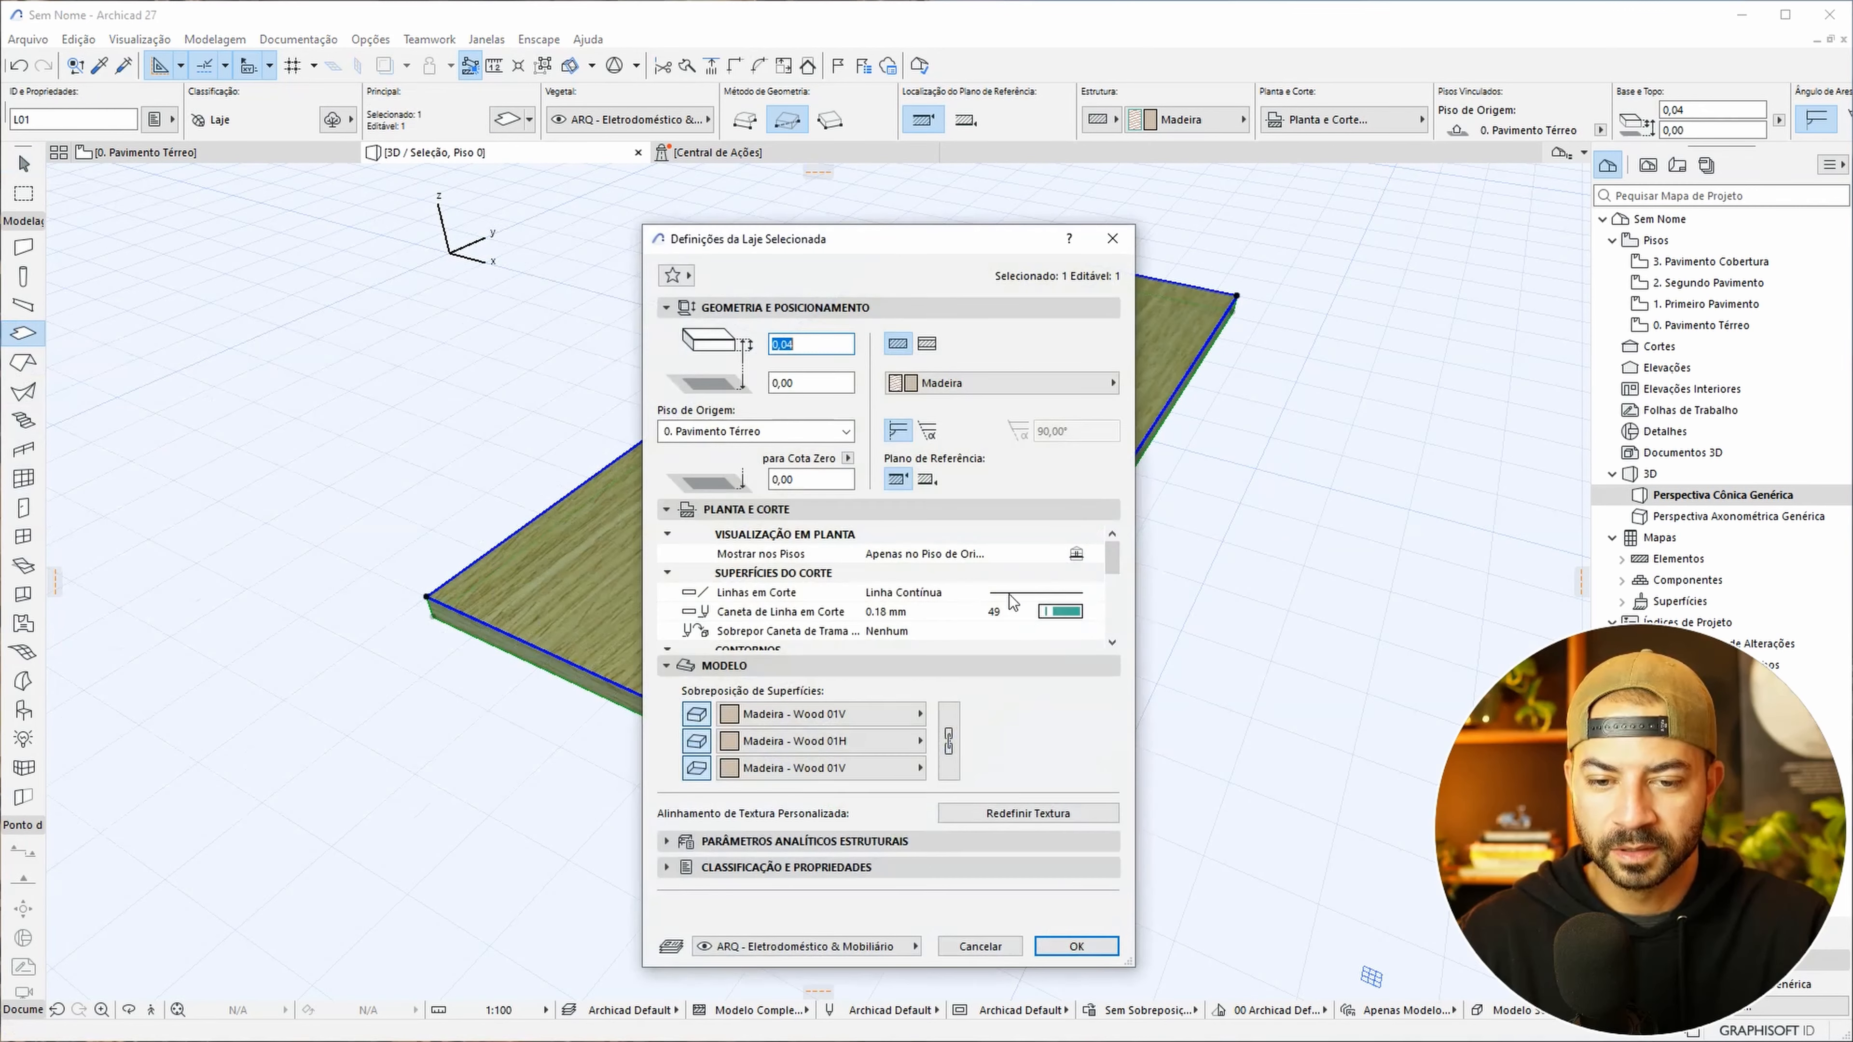
{"action": "left_click", "coordinate": [899, 719]}
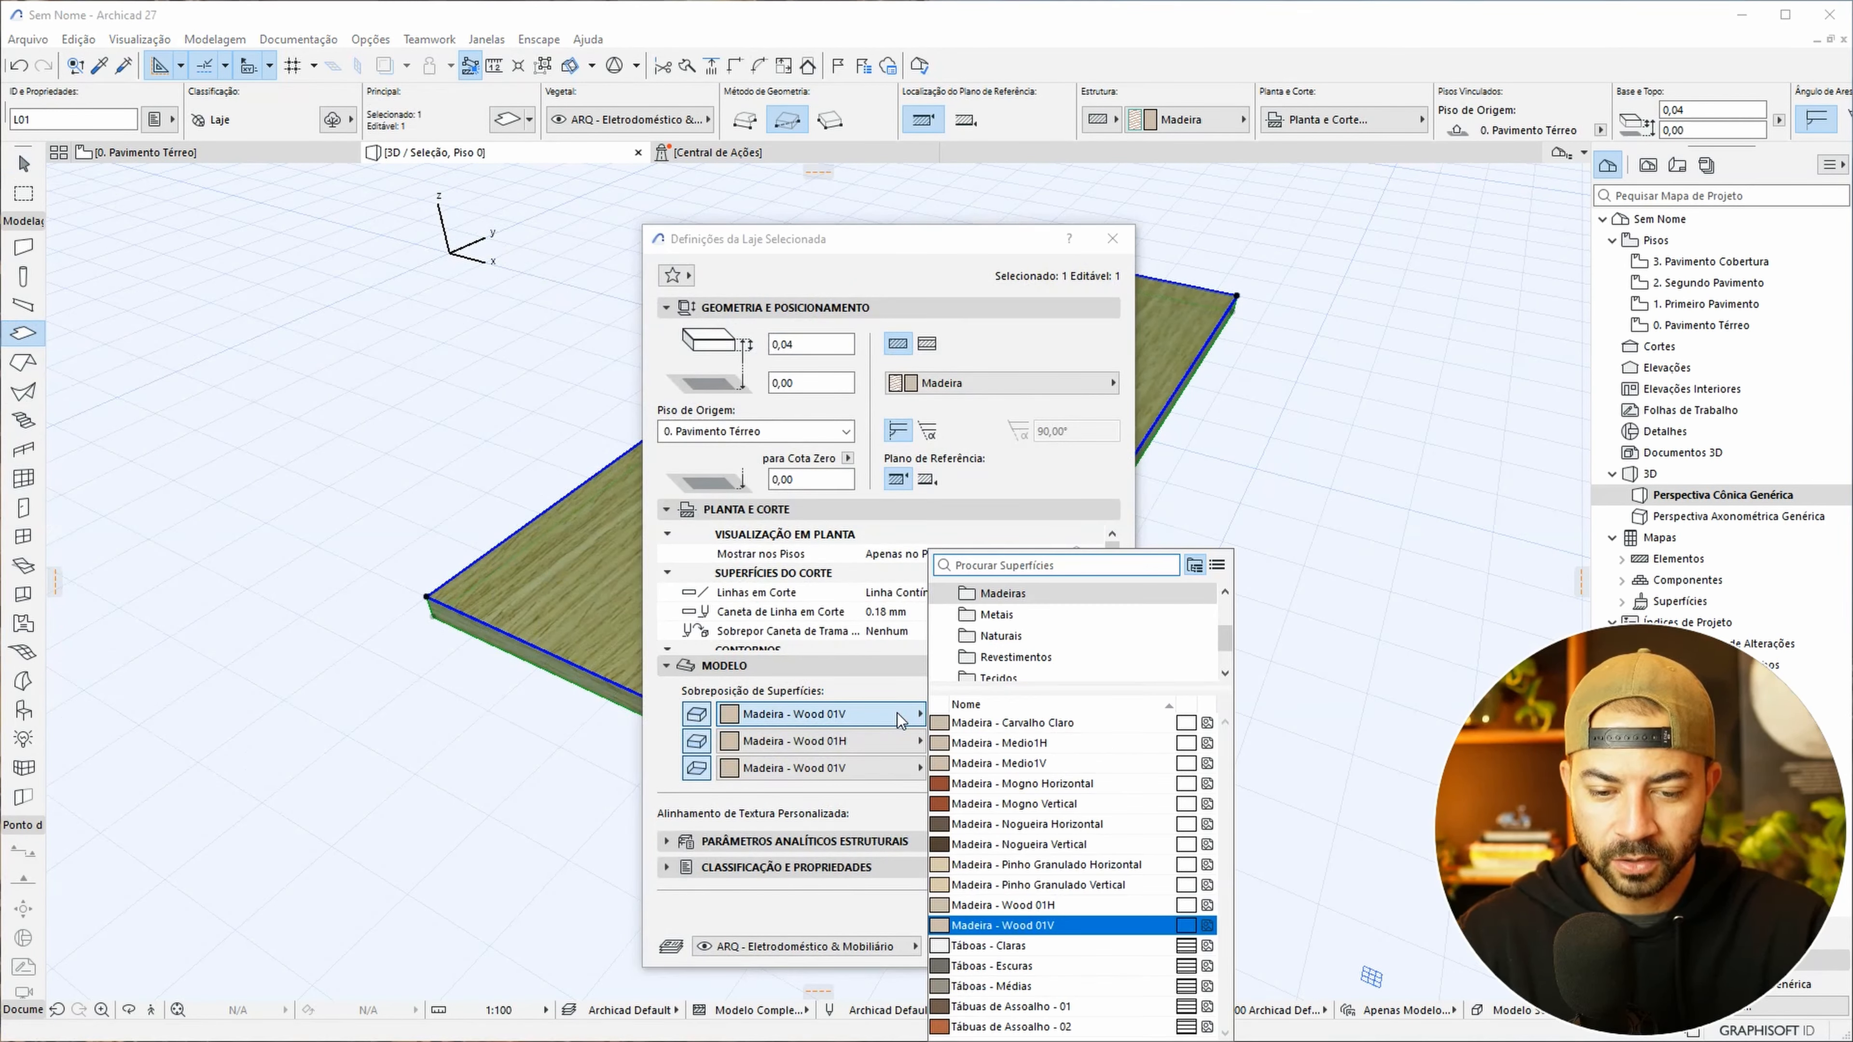
{"action": "type", "text": "mad"}
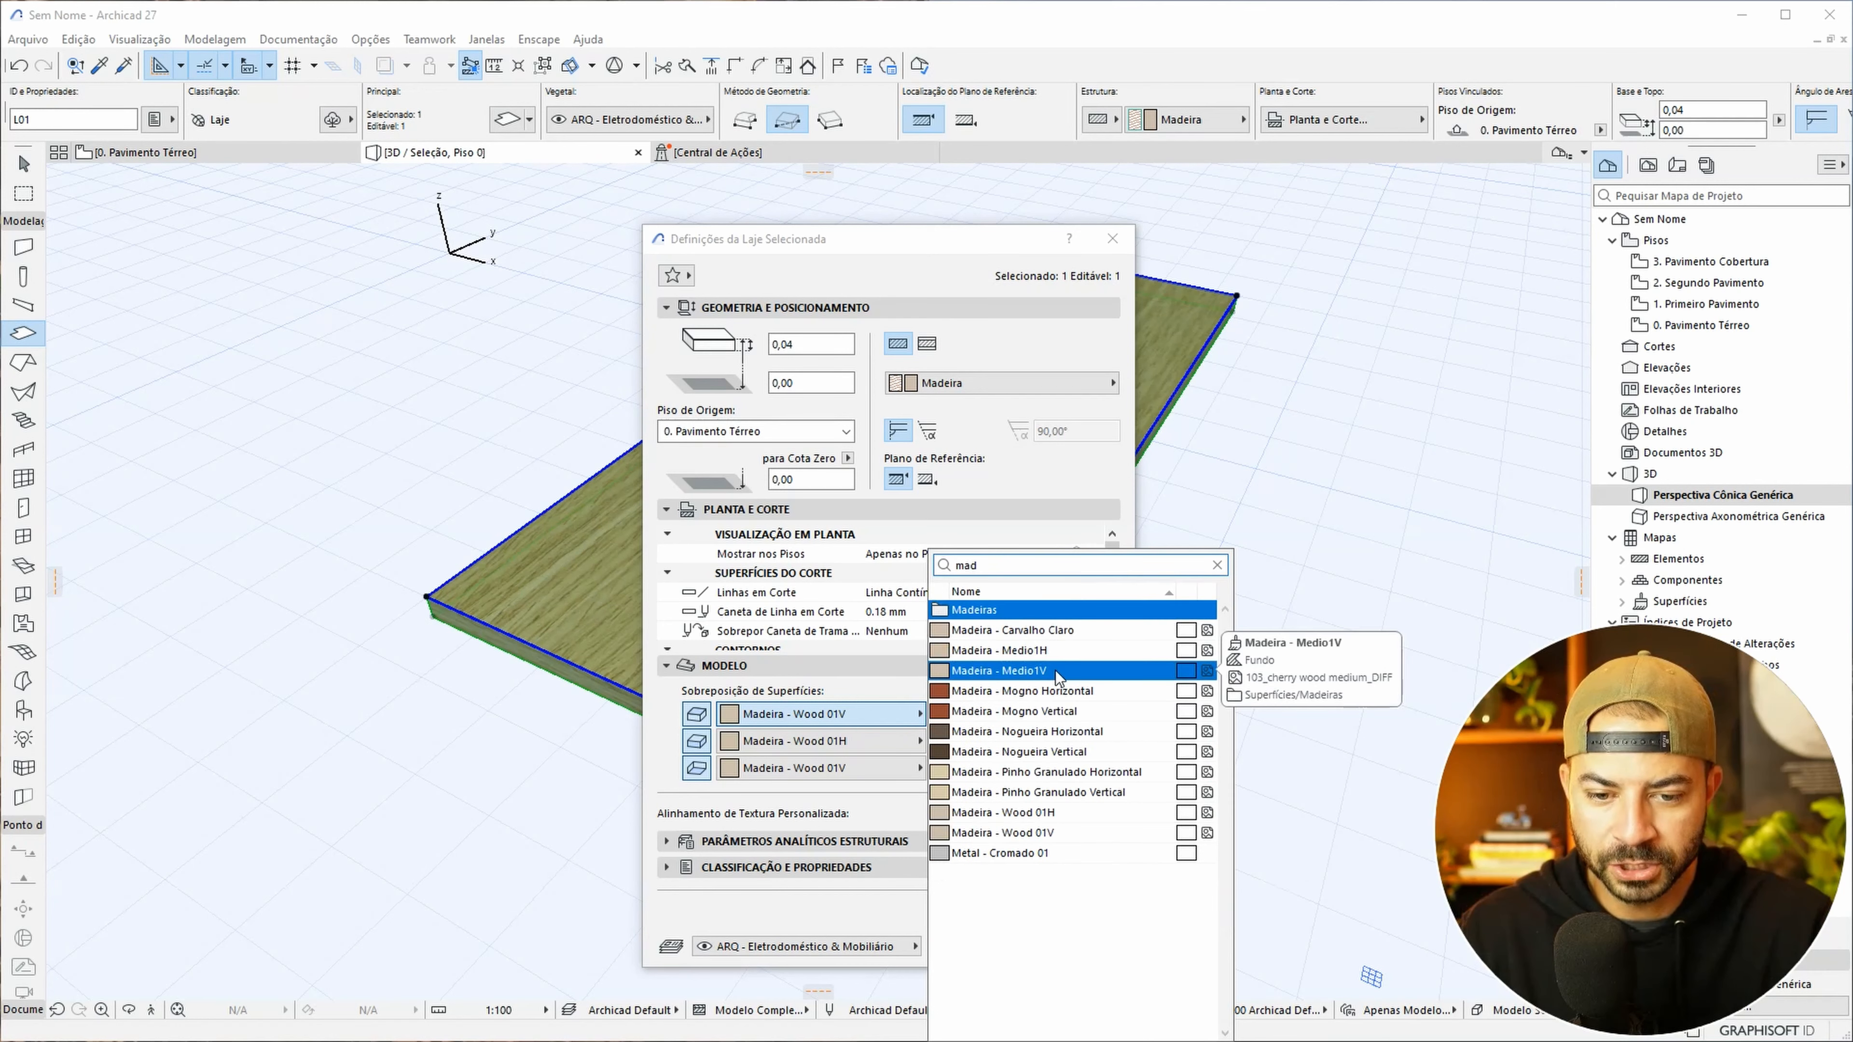
{"action": "left_click", "coordinate": [1056, 670]}
{"action": "left_click", "coordinate": [887, 776]}
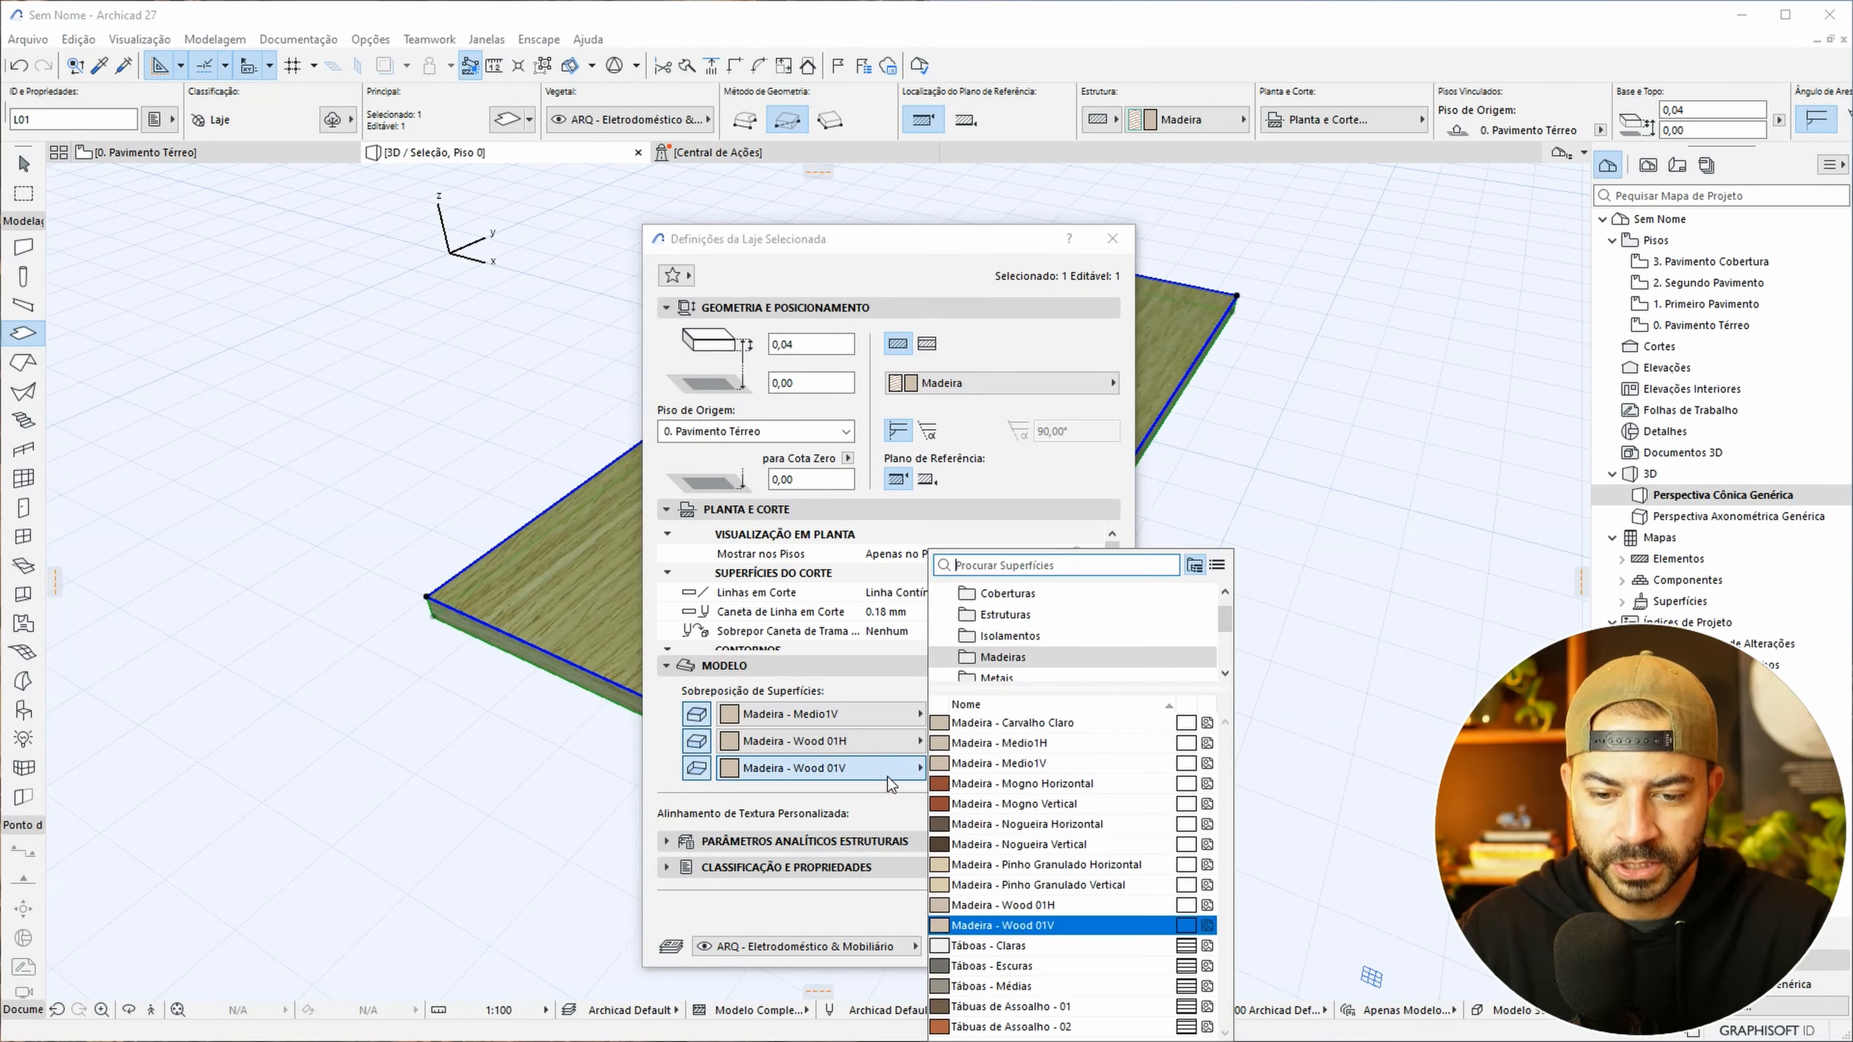
{"action": "left_click", "coordinate": [1047, 676]}
- Override the slab's edge surface with Madeira - Medio1H, apply the settings, and inspect the slab
{"action": "left_click", "coordinate": [876, 741]}
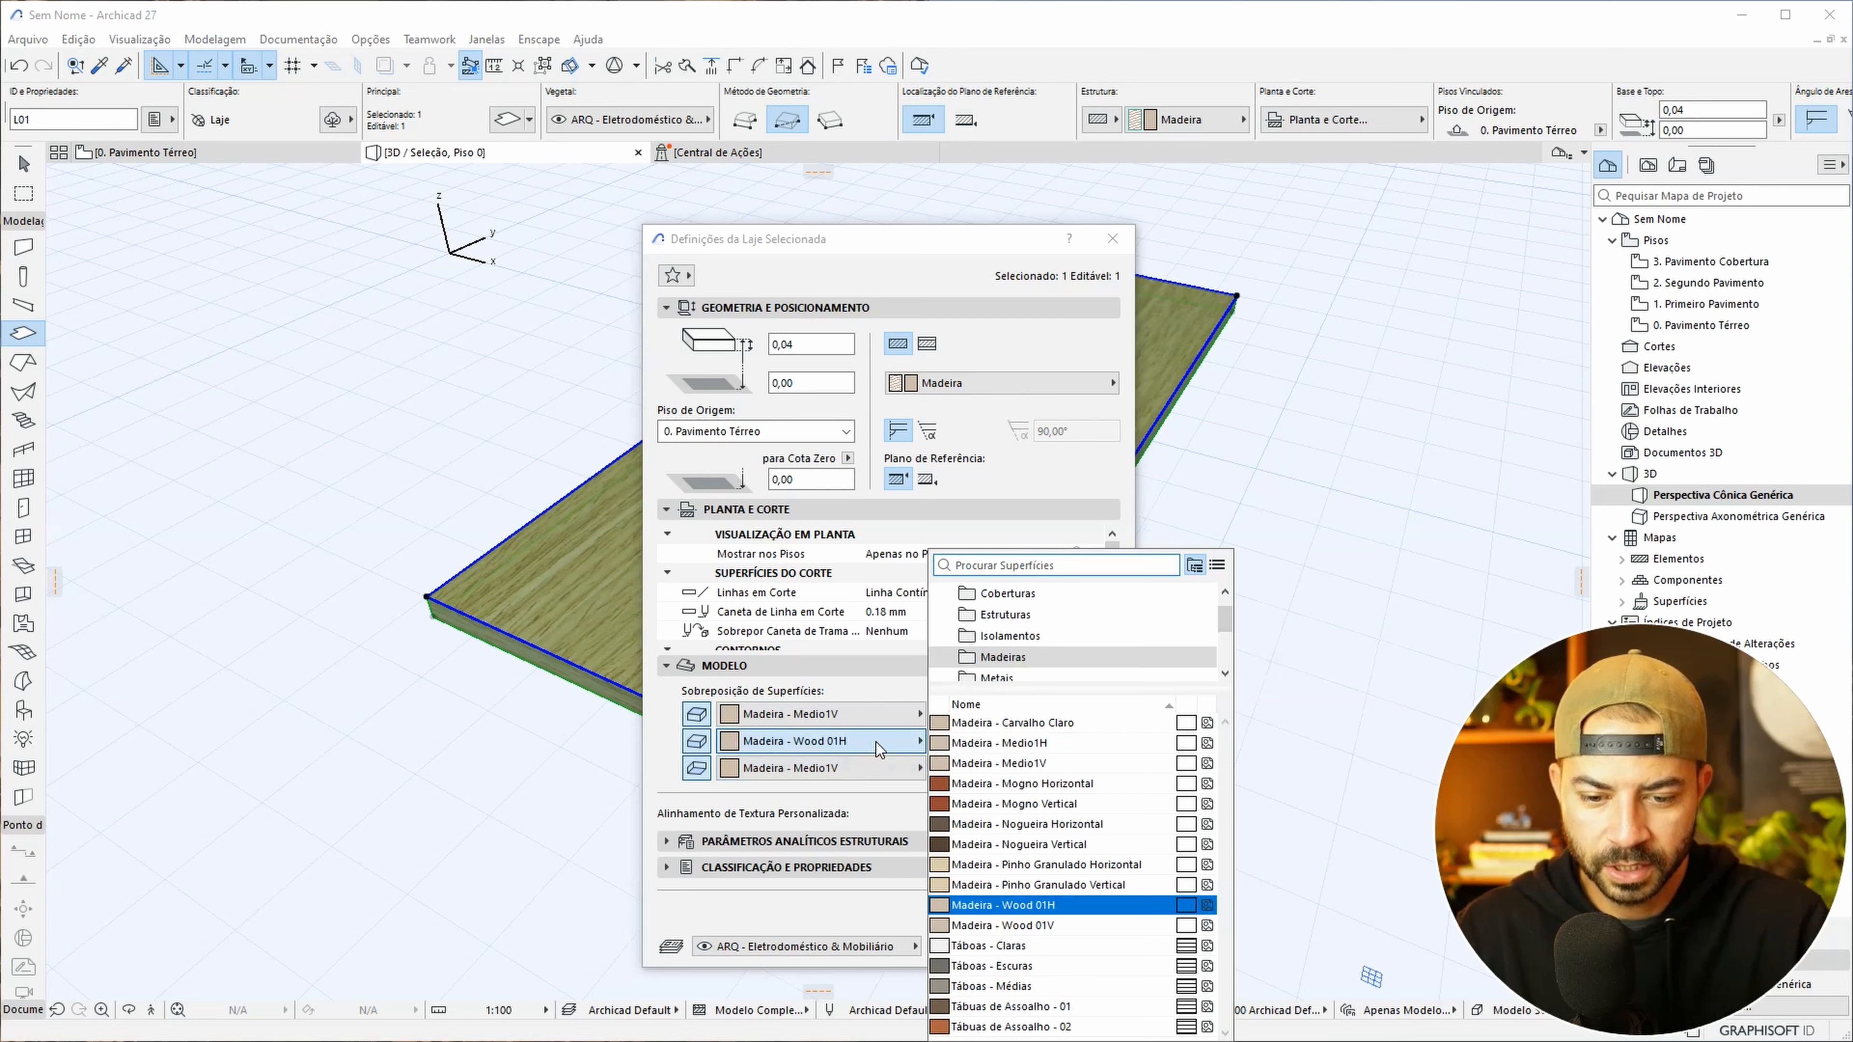
{"action": "type", "text": "madeira"}
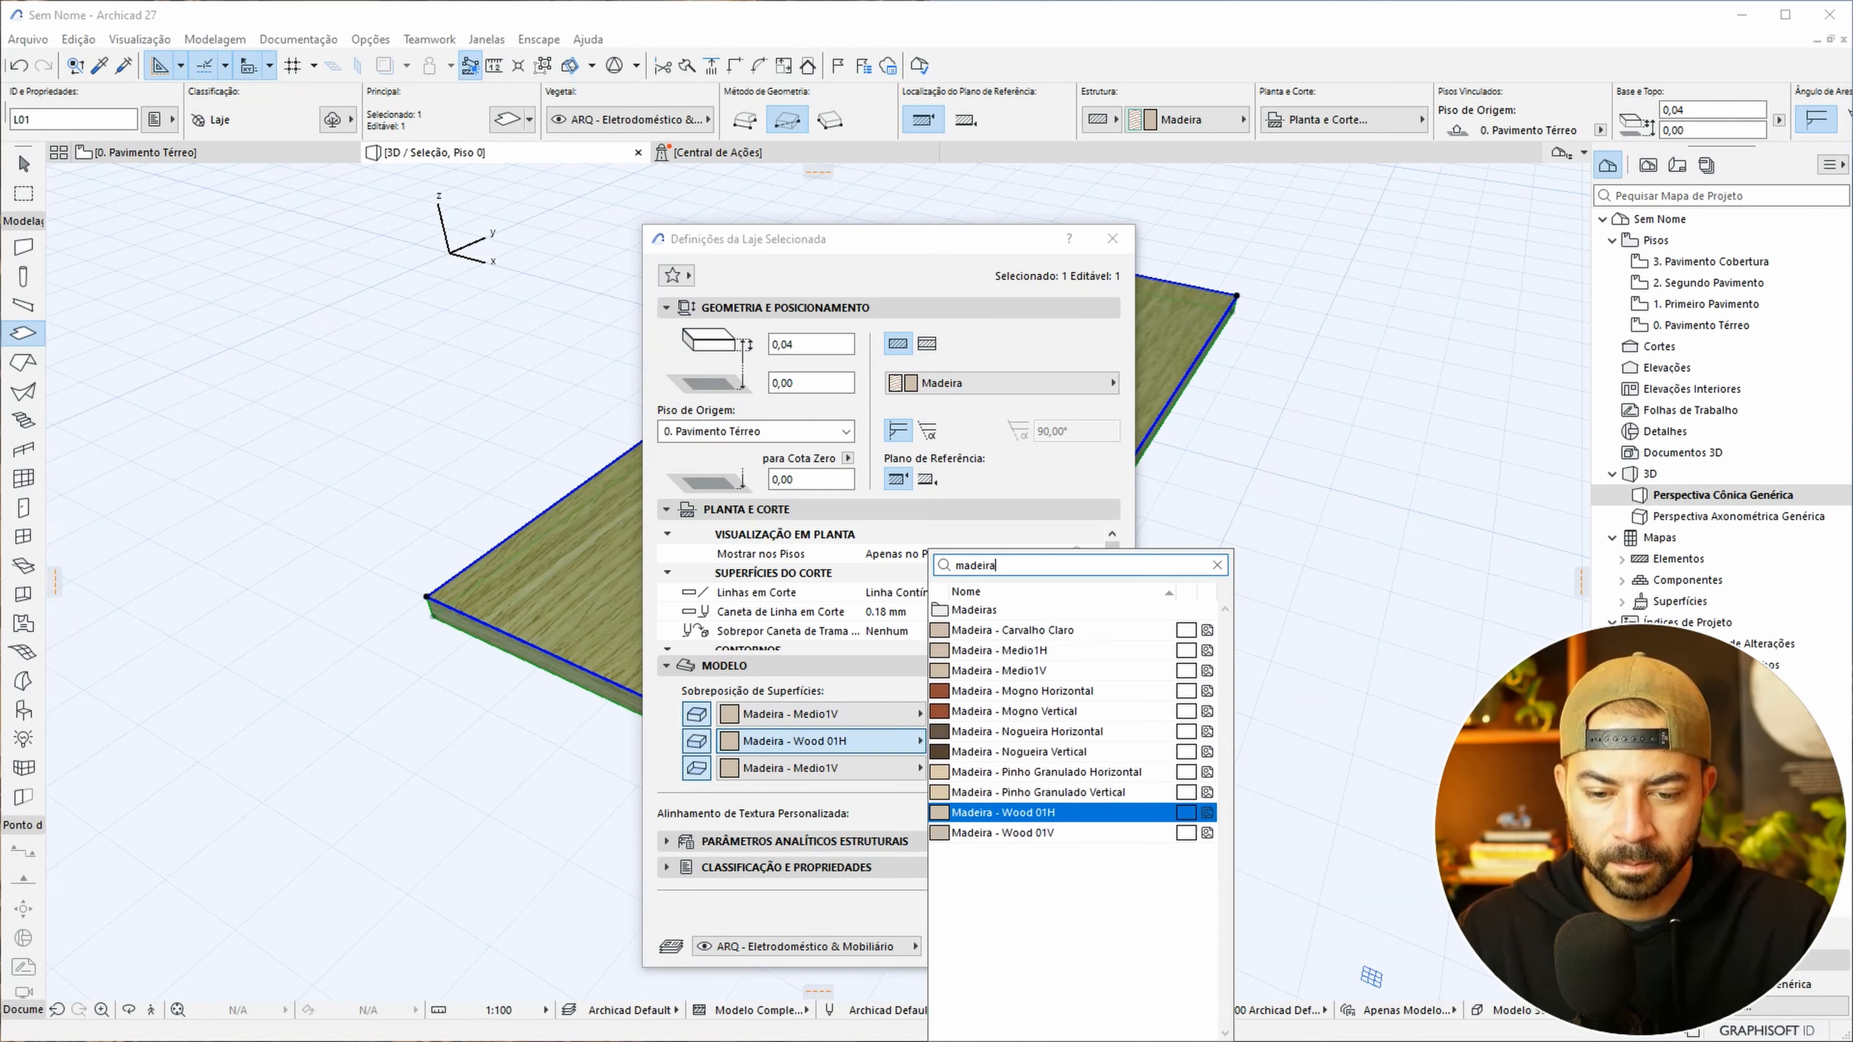
{"action": "left_click", "coordinate": [1062, 653]}
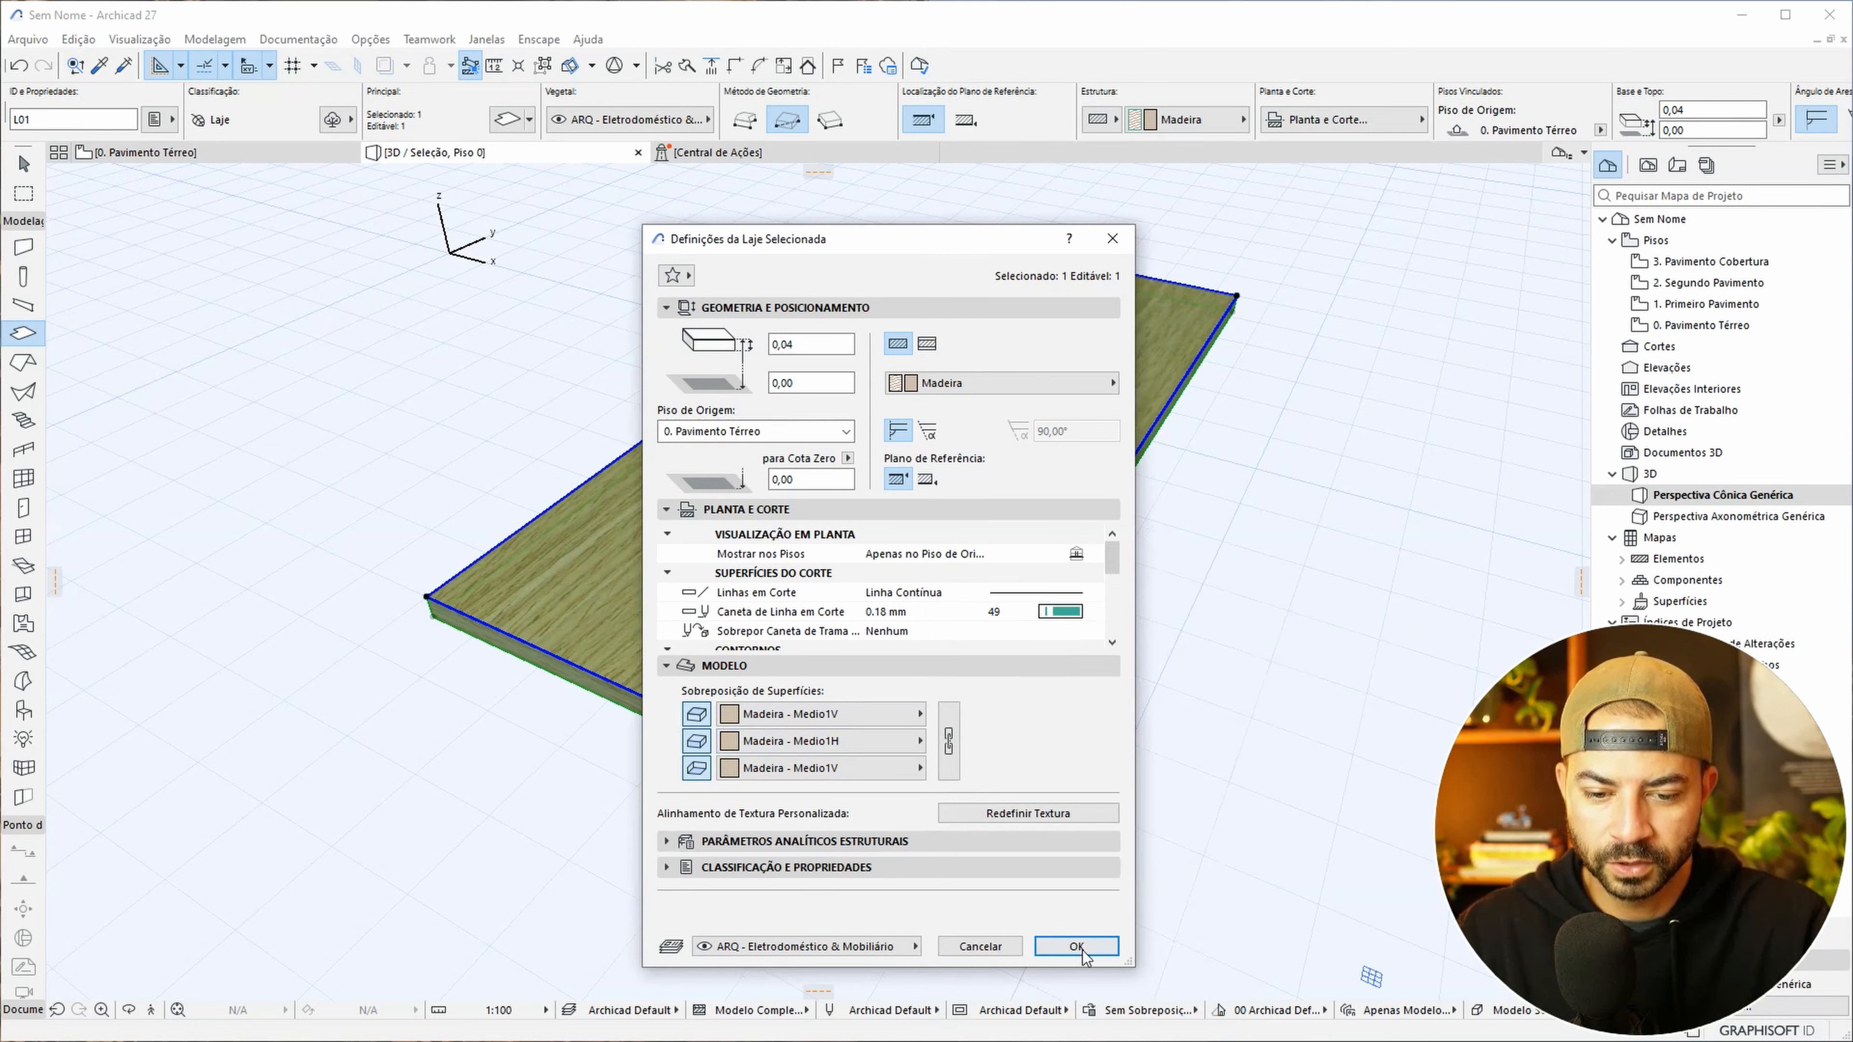
{"action": "left_click", "coordinate": [1076, 953]}
{"action": "middle_click_drag", "start_coordinate": [1101, 694], "coordinate": [1107, 699], "text": "shift"}
{"action": "middle_click_drag", "start_coordinate": [1129, 612], "coordinate": [1150, 662]}
- Convert the slab into a morph and examine the grain on its edges at the near corner
{"action": "key", "text": "ctrl+a"}
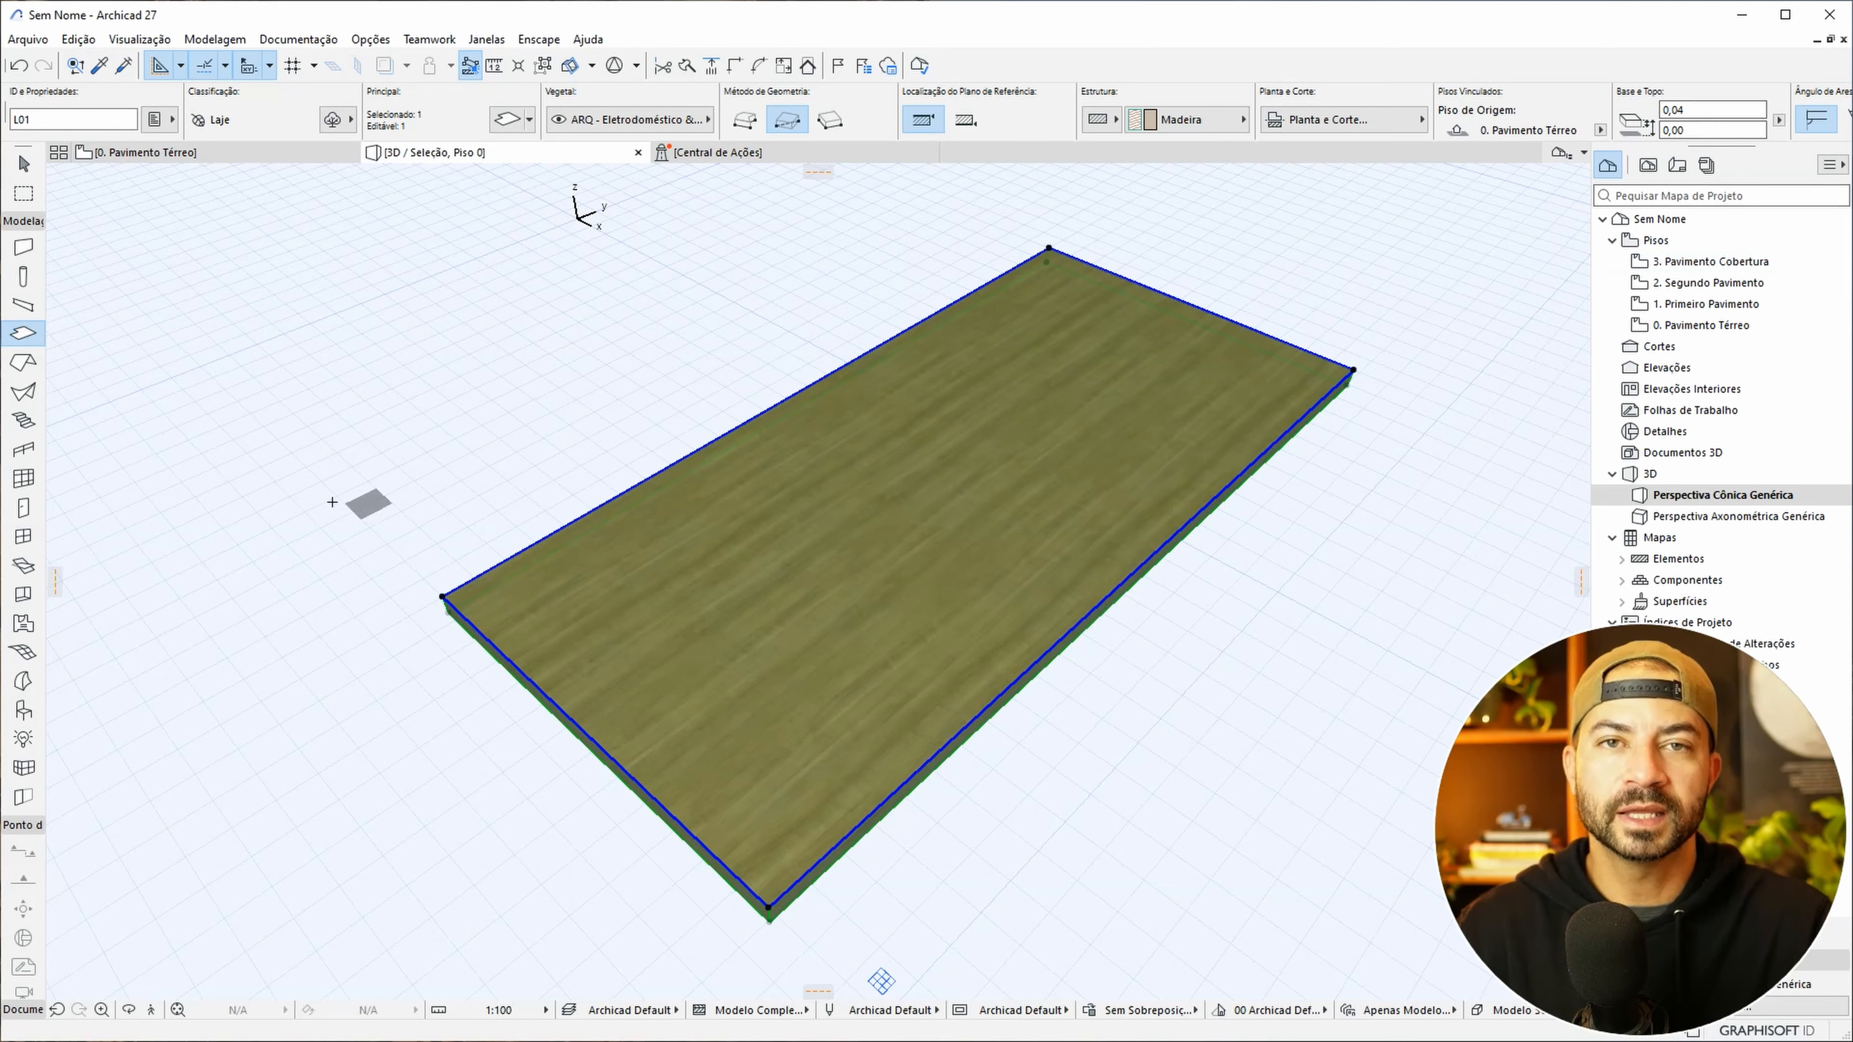
{"action": "right_click", "coordinate": [942, 458]}
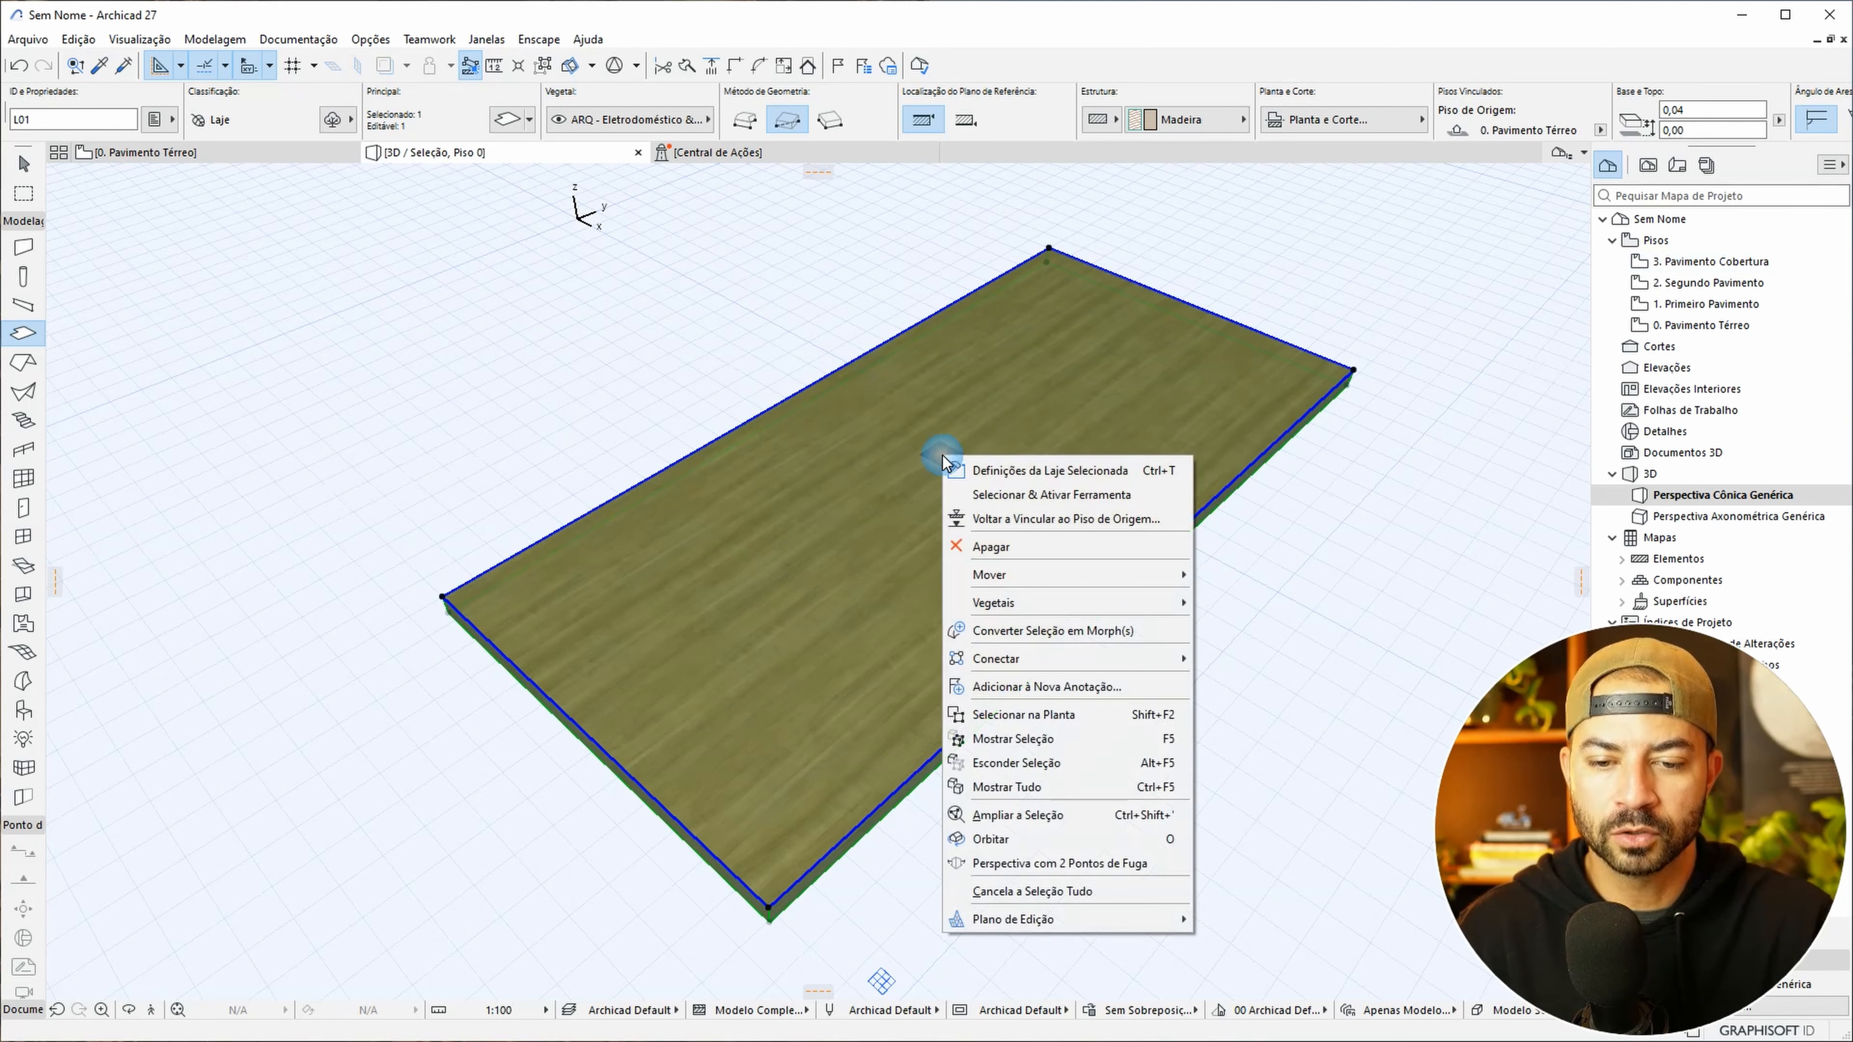
{"action": "left_click", "coordinate": [1108, 631]}
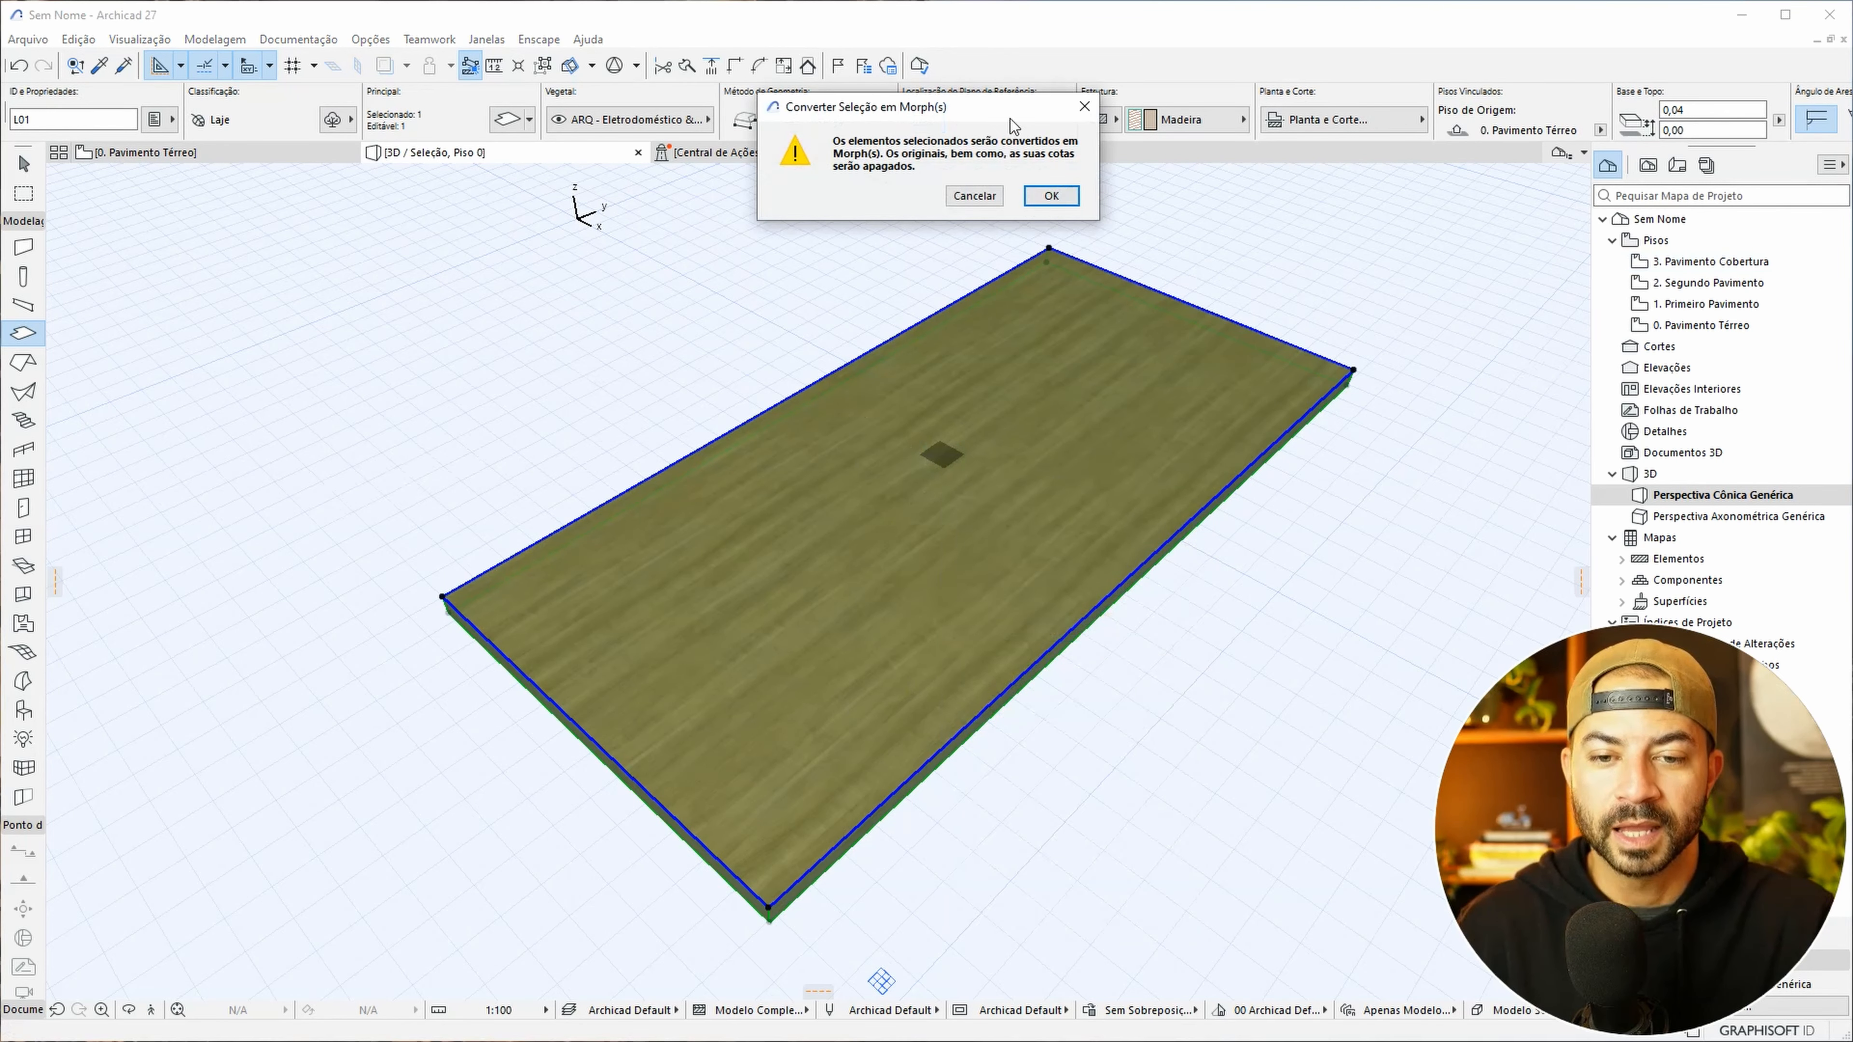
{"action": "left_click_drag", "start_coordinate": [1019, 131], "coordinate": [997, 335]}
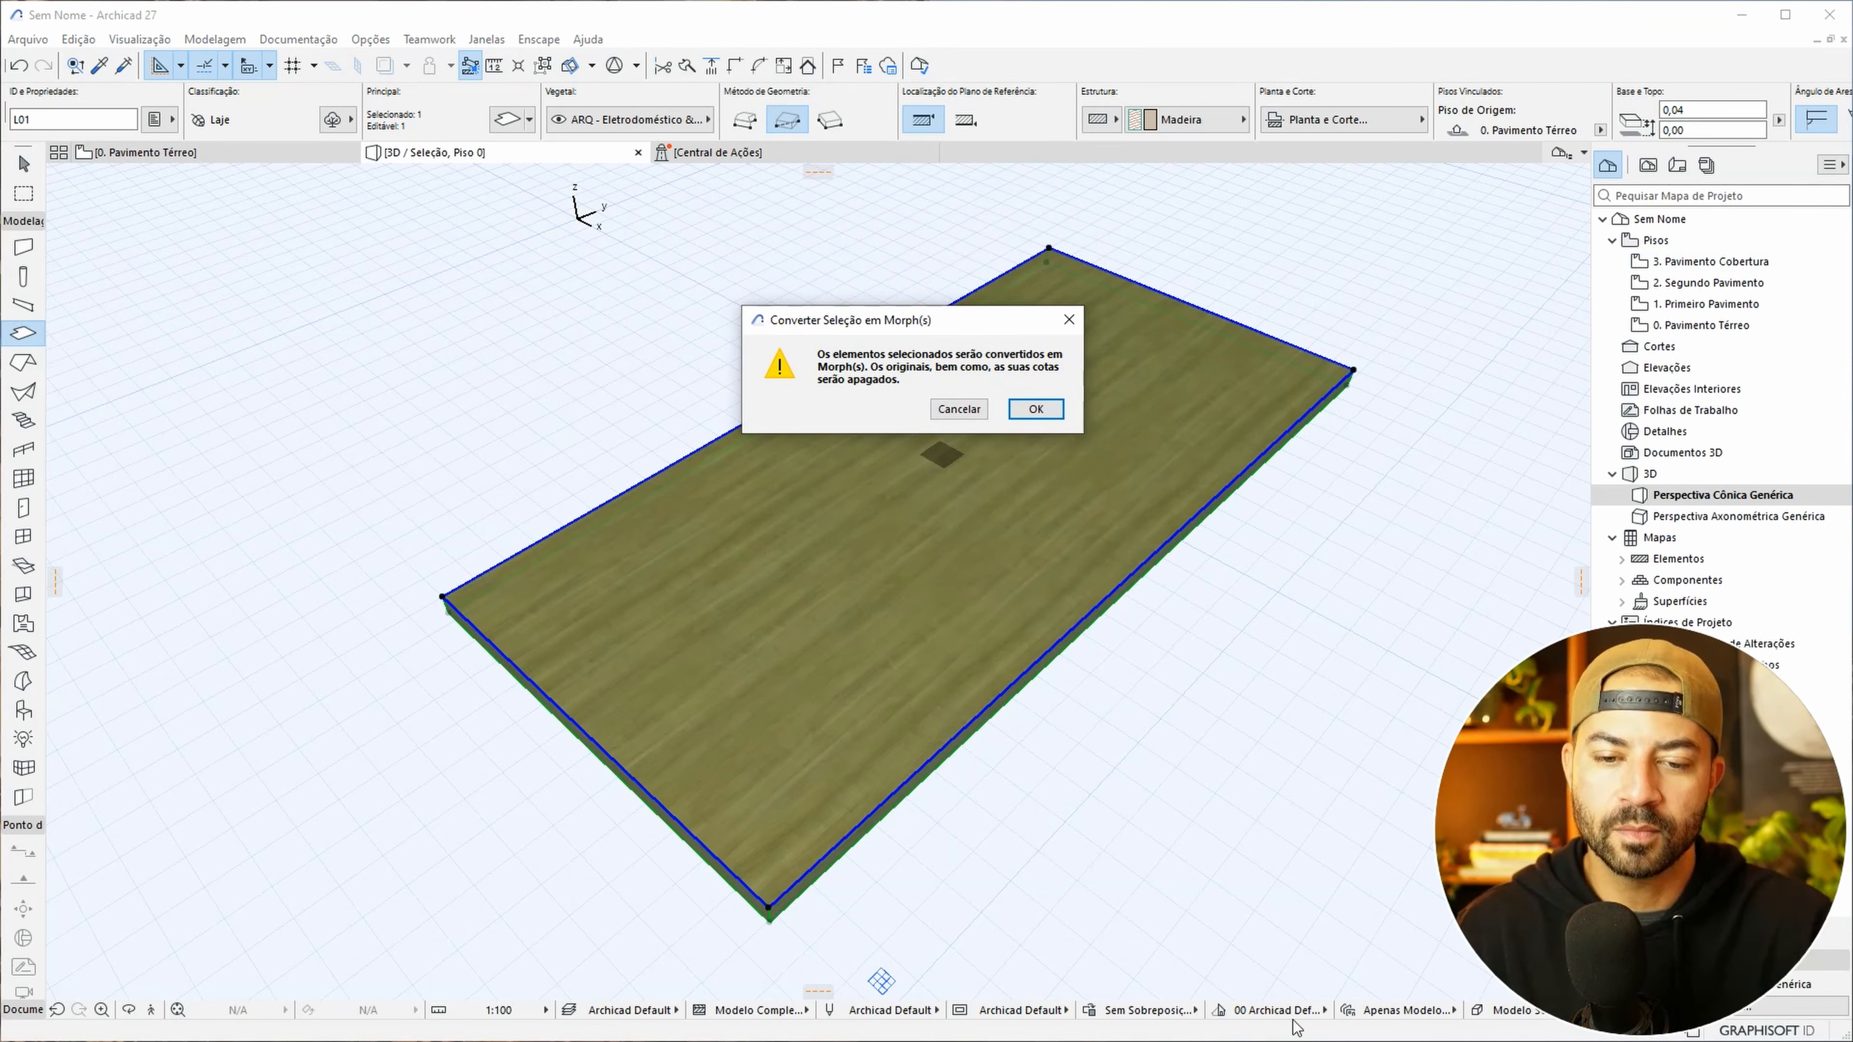
{"action": "left_click", "coordinate": [1034, 409]}
{"action": "middle_click_drag", "start_coordinate": [881, 743], "coordinate": [981, 617], "text": "shift"}
{"action": "scroll", "coordinate": [935, 707], "scroll_direction": "up", "scroll_amount": 3}
{"action": "scroll", "coordinate": [933, 708], "scroll_direction": "up", "scroll_amount": 5}
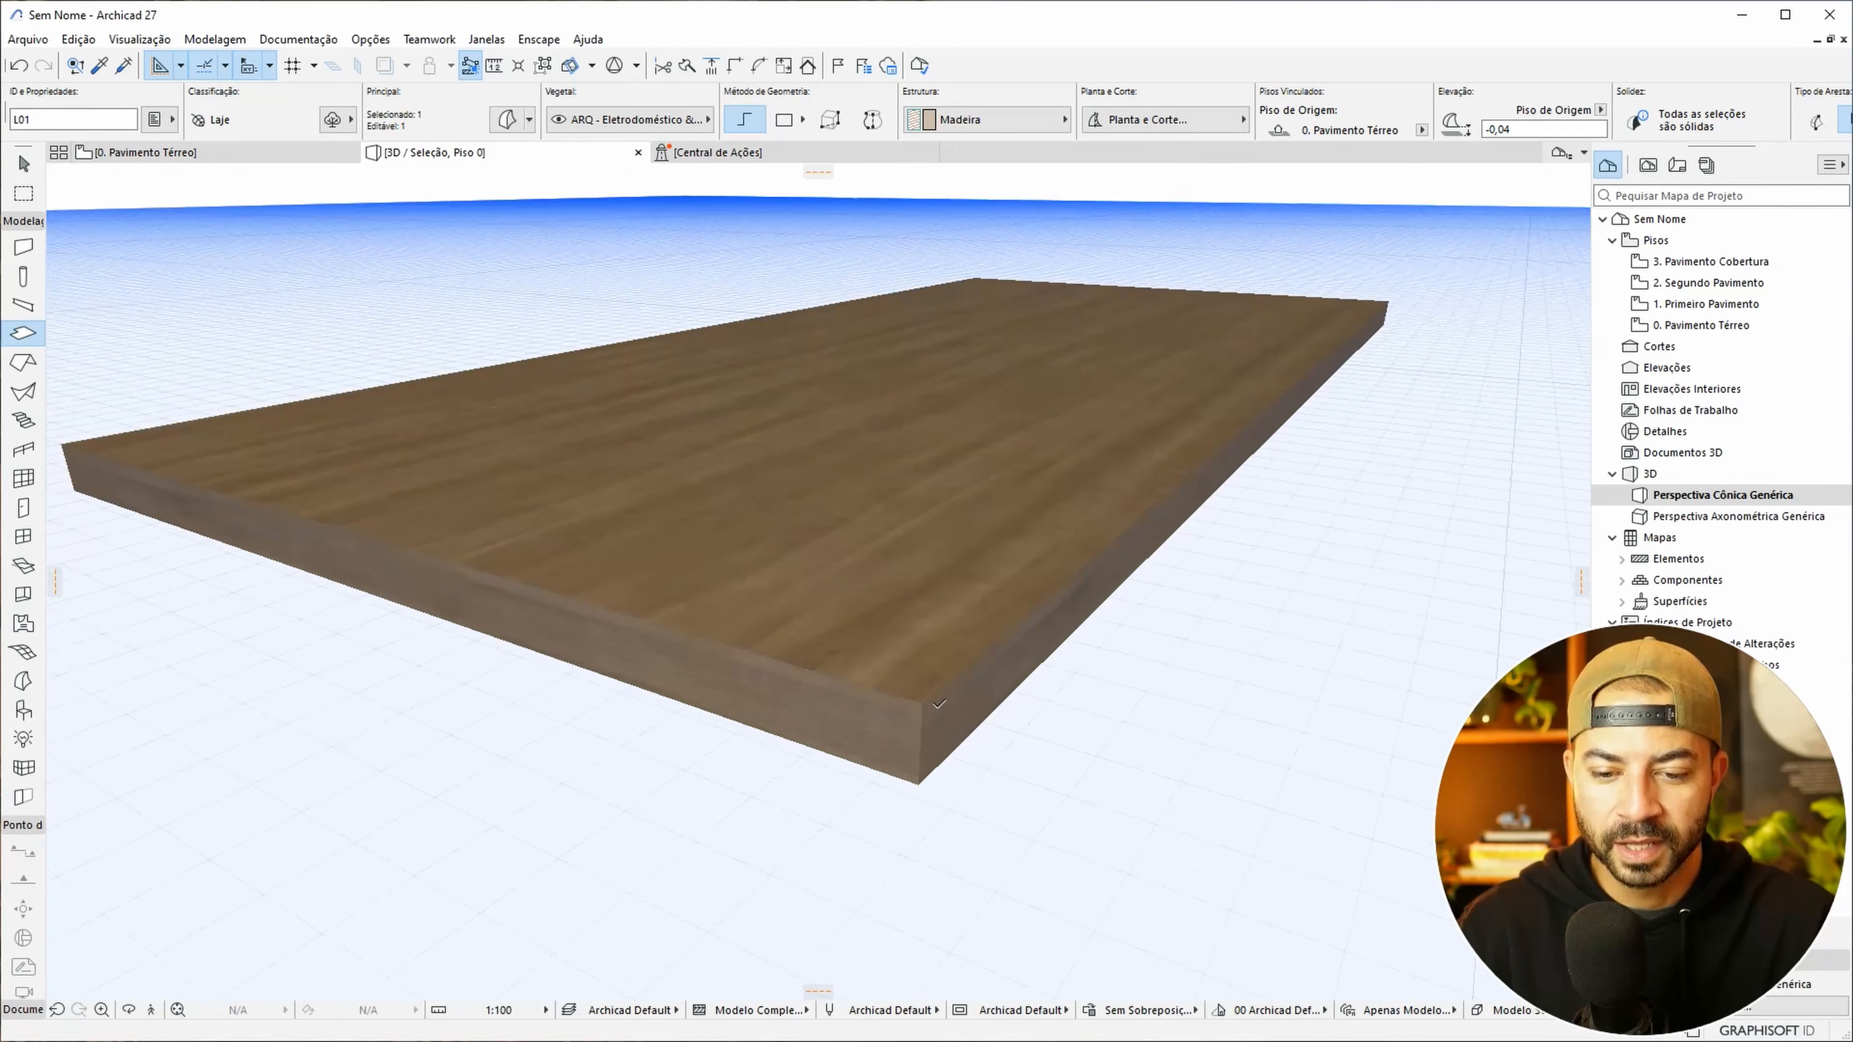
{"action": "middle_click_drag", "start_coordinate": [919, 713], "coordinate": [855, 643], "text": "shift"}
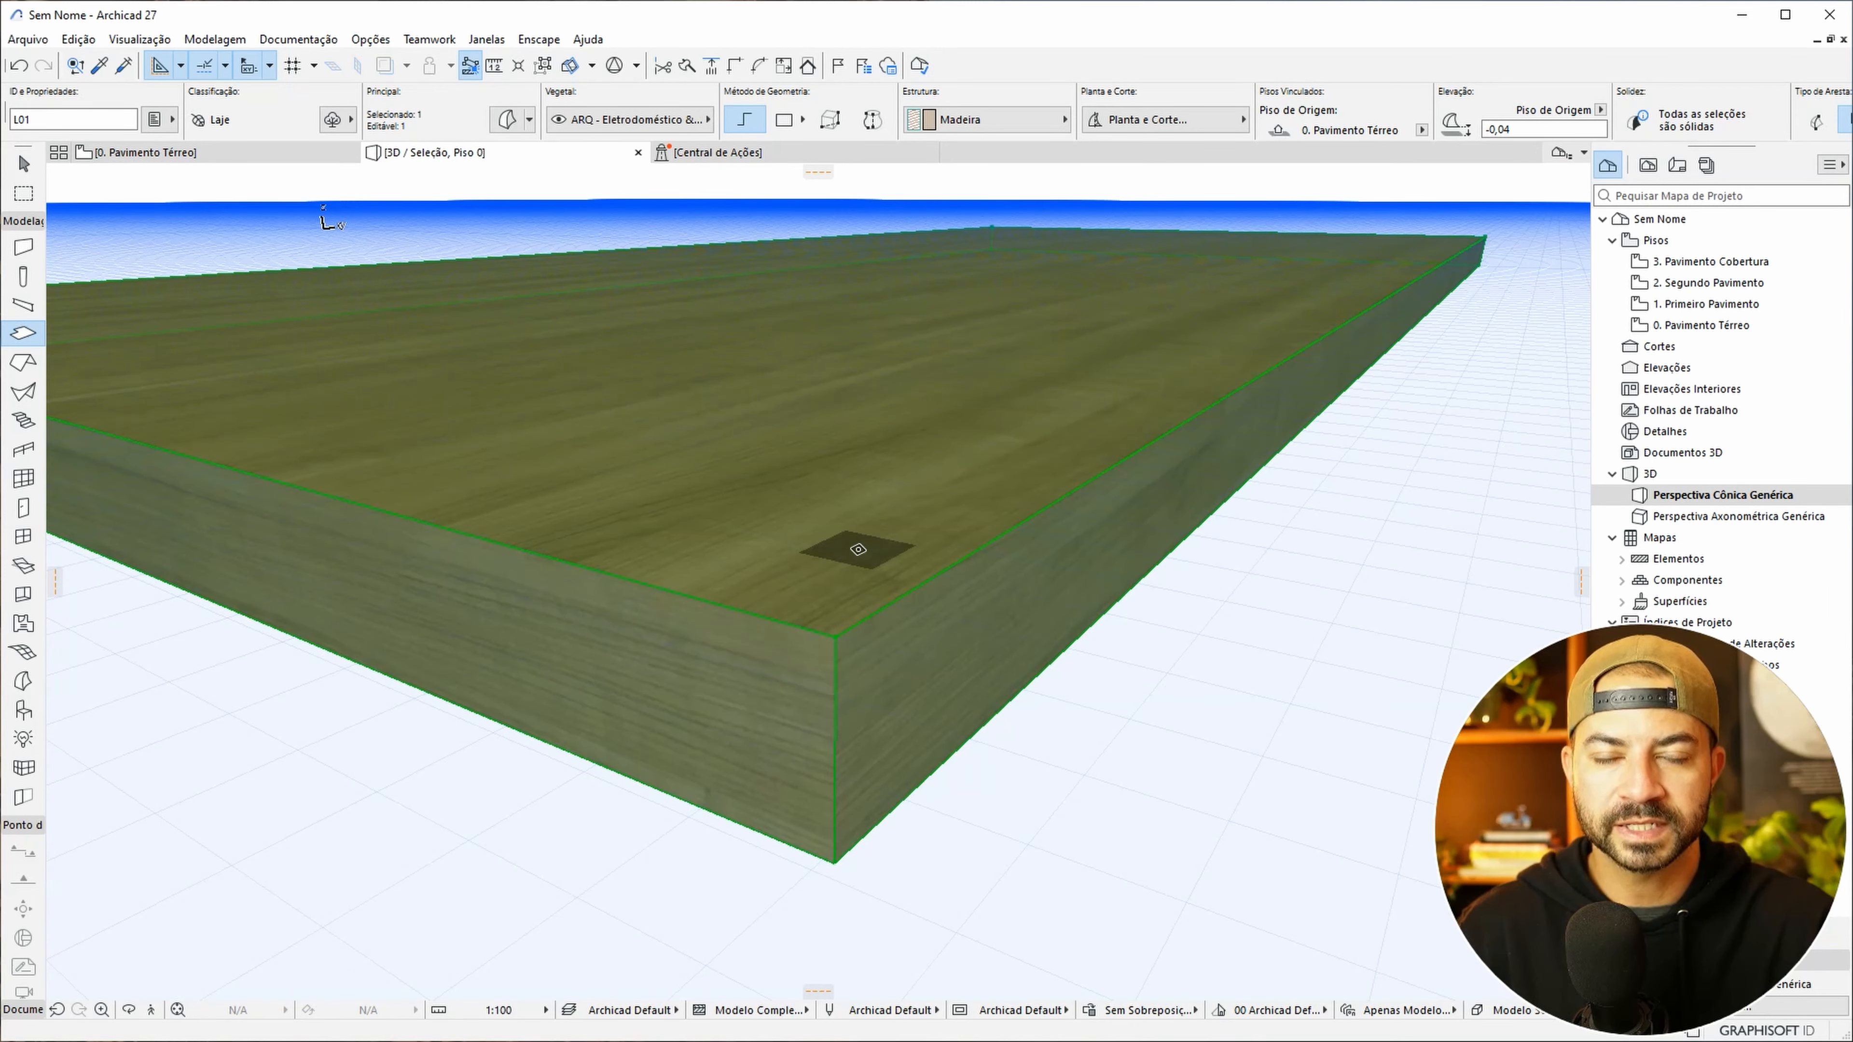
- Round all edges of the selected morph with a fillet of radius 0,005 and a custom resolution of 6
{"action": "middle_click_drag", "start_coordinate": [1324, 219], "coordinate": [1034, 584], "text": "shift"}
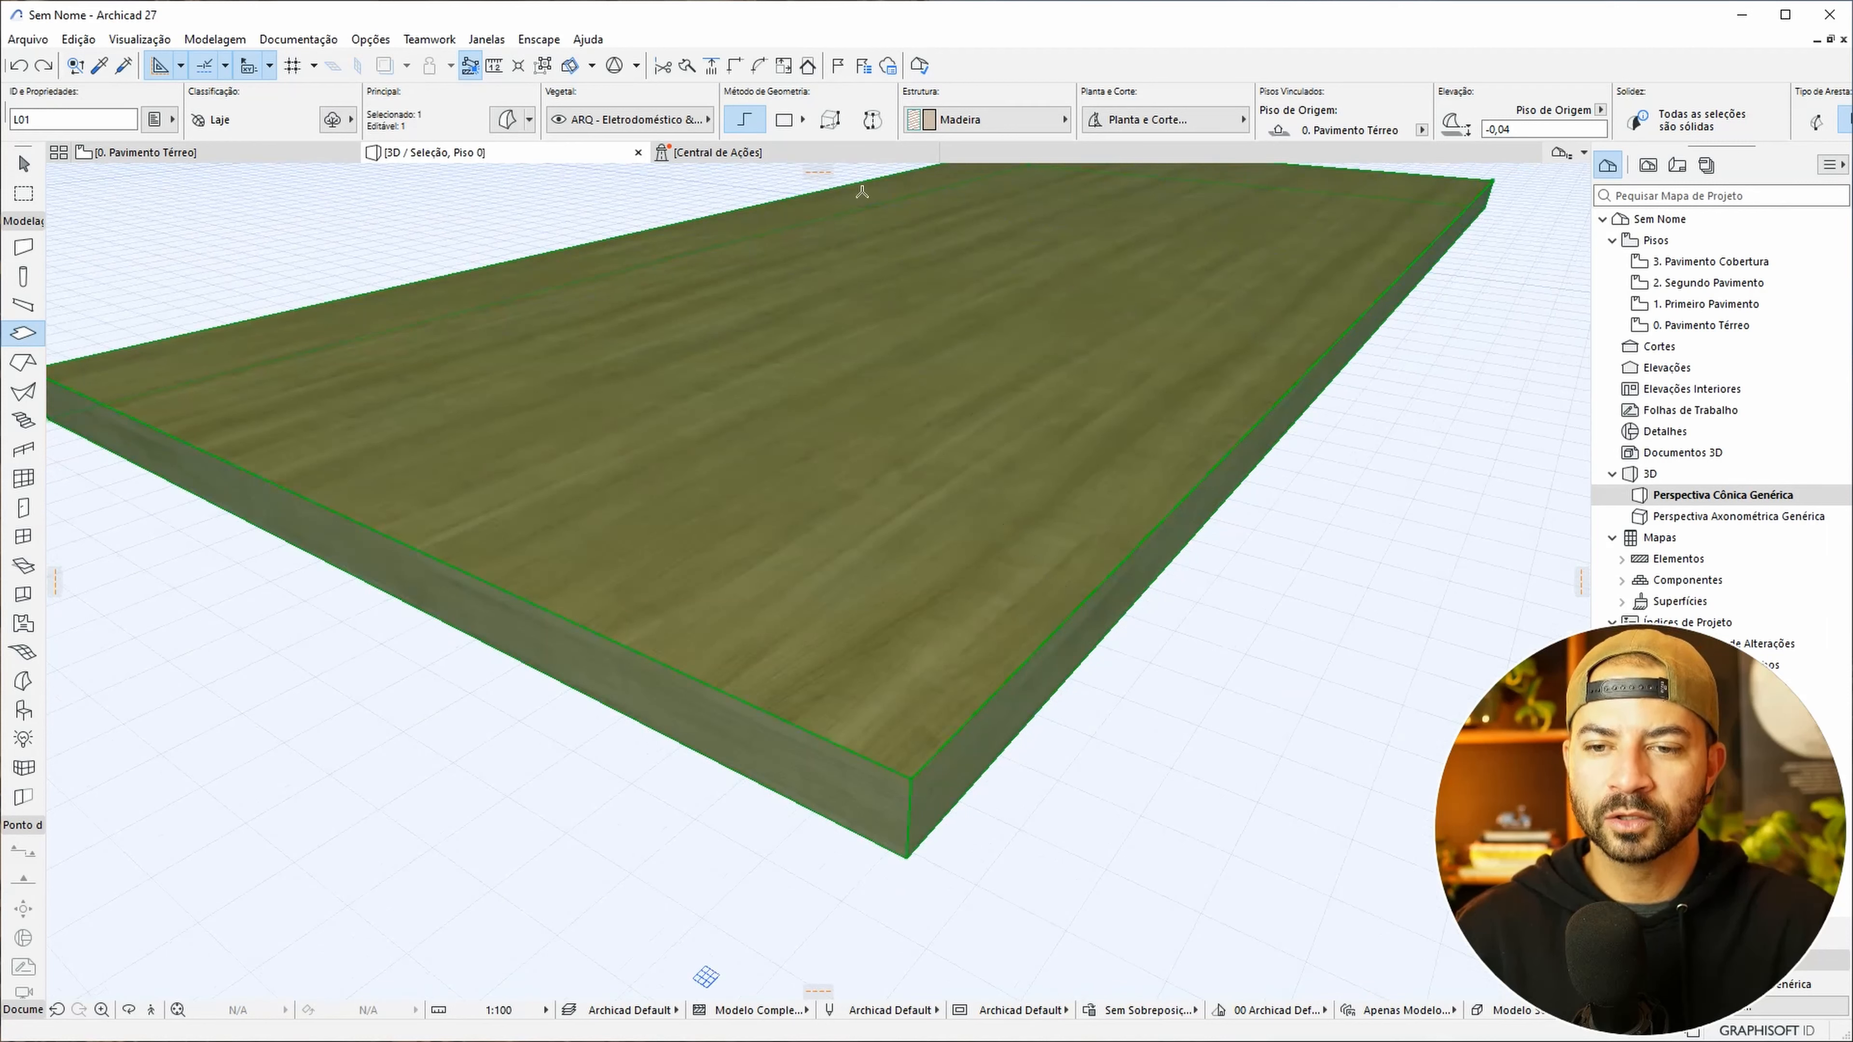
{"action": "left_click", "coordinate": [745, 67]}
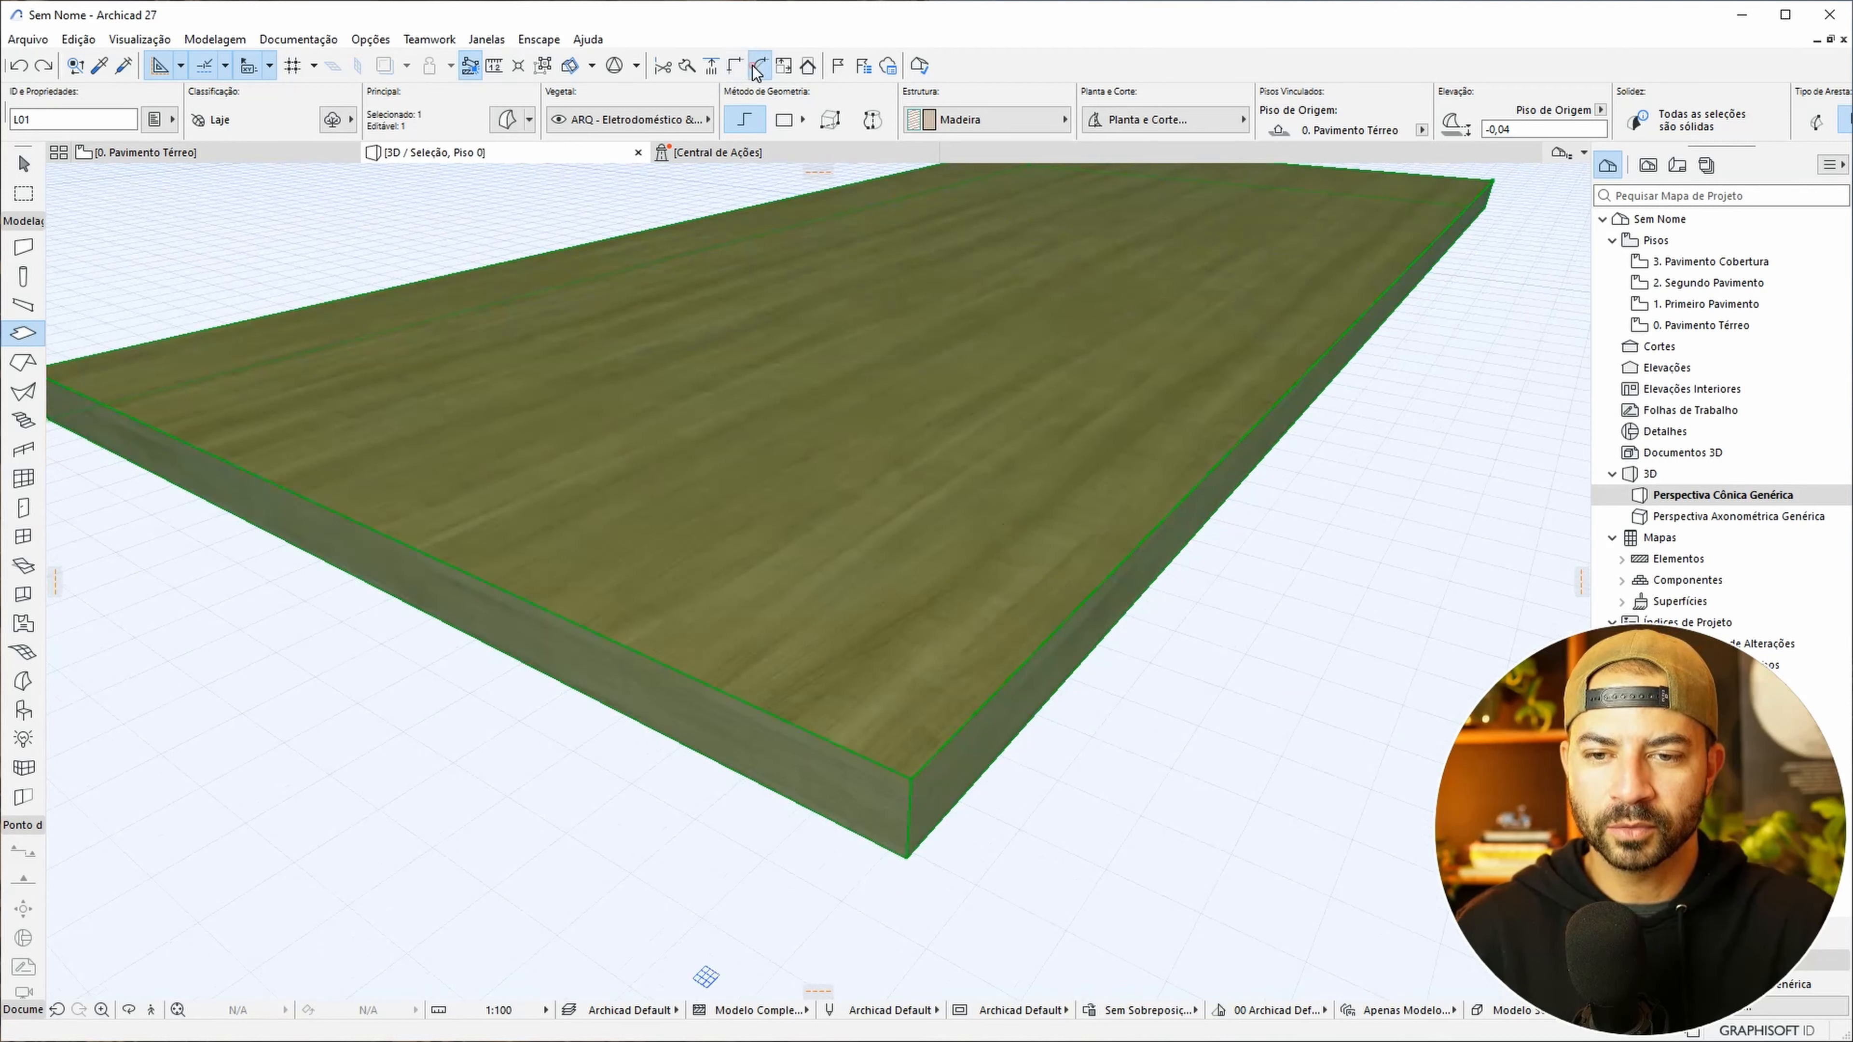
{"action": "type", "text": "0,005"}
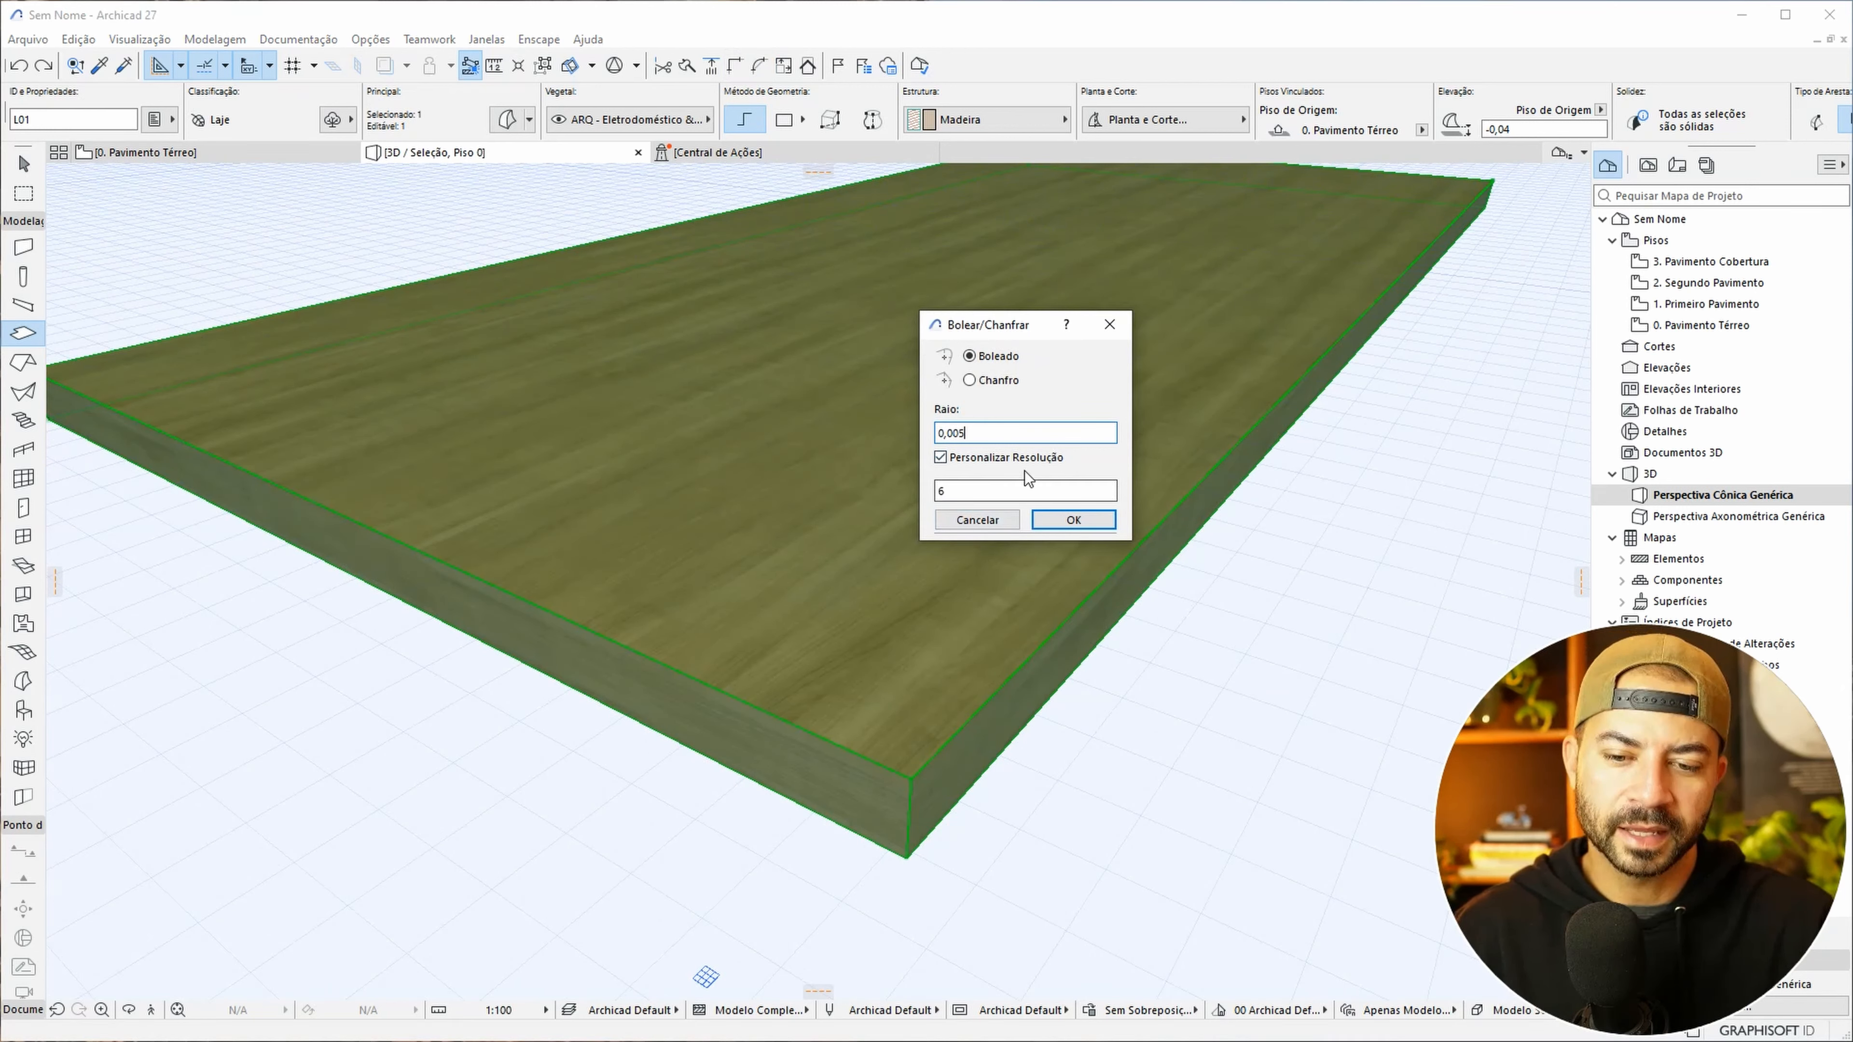
{"action": "left_click", "coordinate": [1089, 524]}
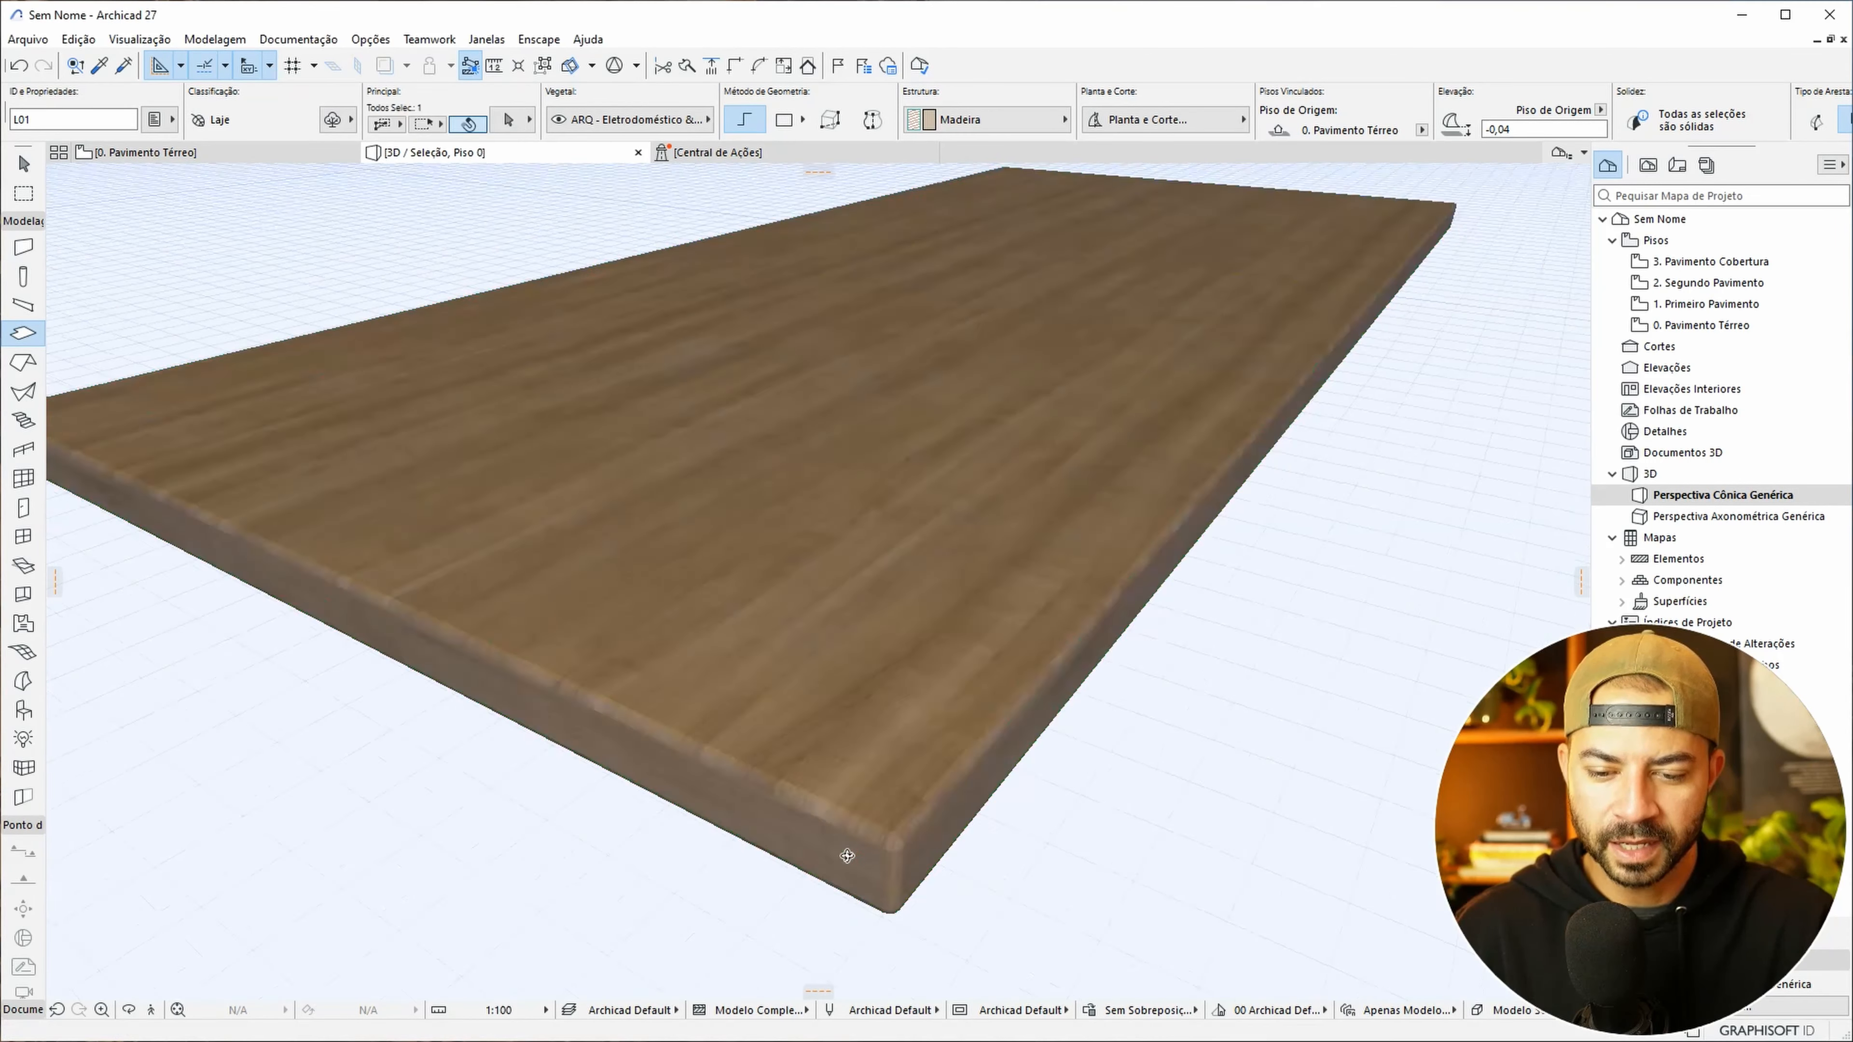
- Inspect the rounded edges and near corner of the board, and undo the fillet on the morph
{"action": "key", "text": "Escape"}
{"action": "middle_click_drag", "start_coordinate": [1183, 683], "coordinate": [1107, 680], "text": "shift"}
{"action": "scroll", "coordinate": [1013, 691], "scroll_direction": "down", "scroll_amount": 2}
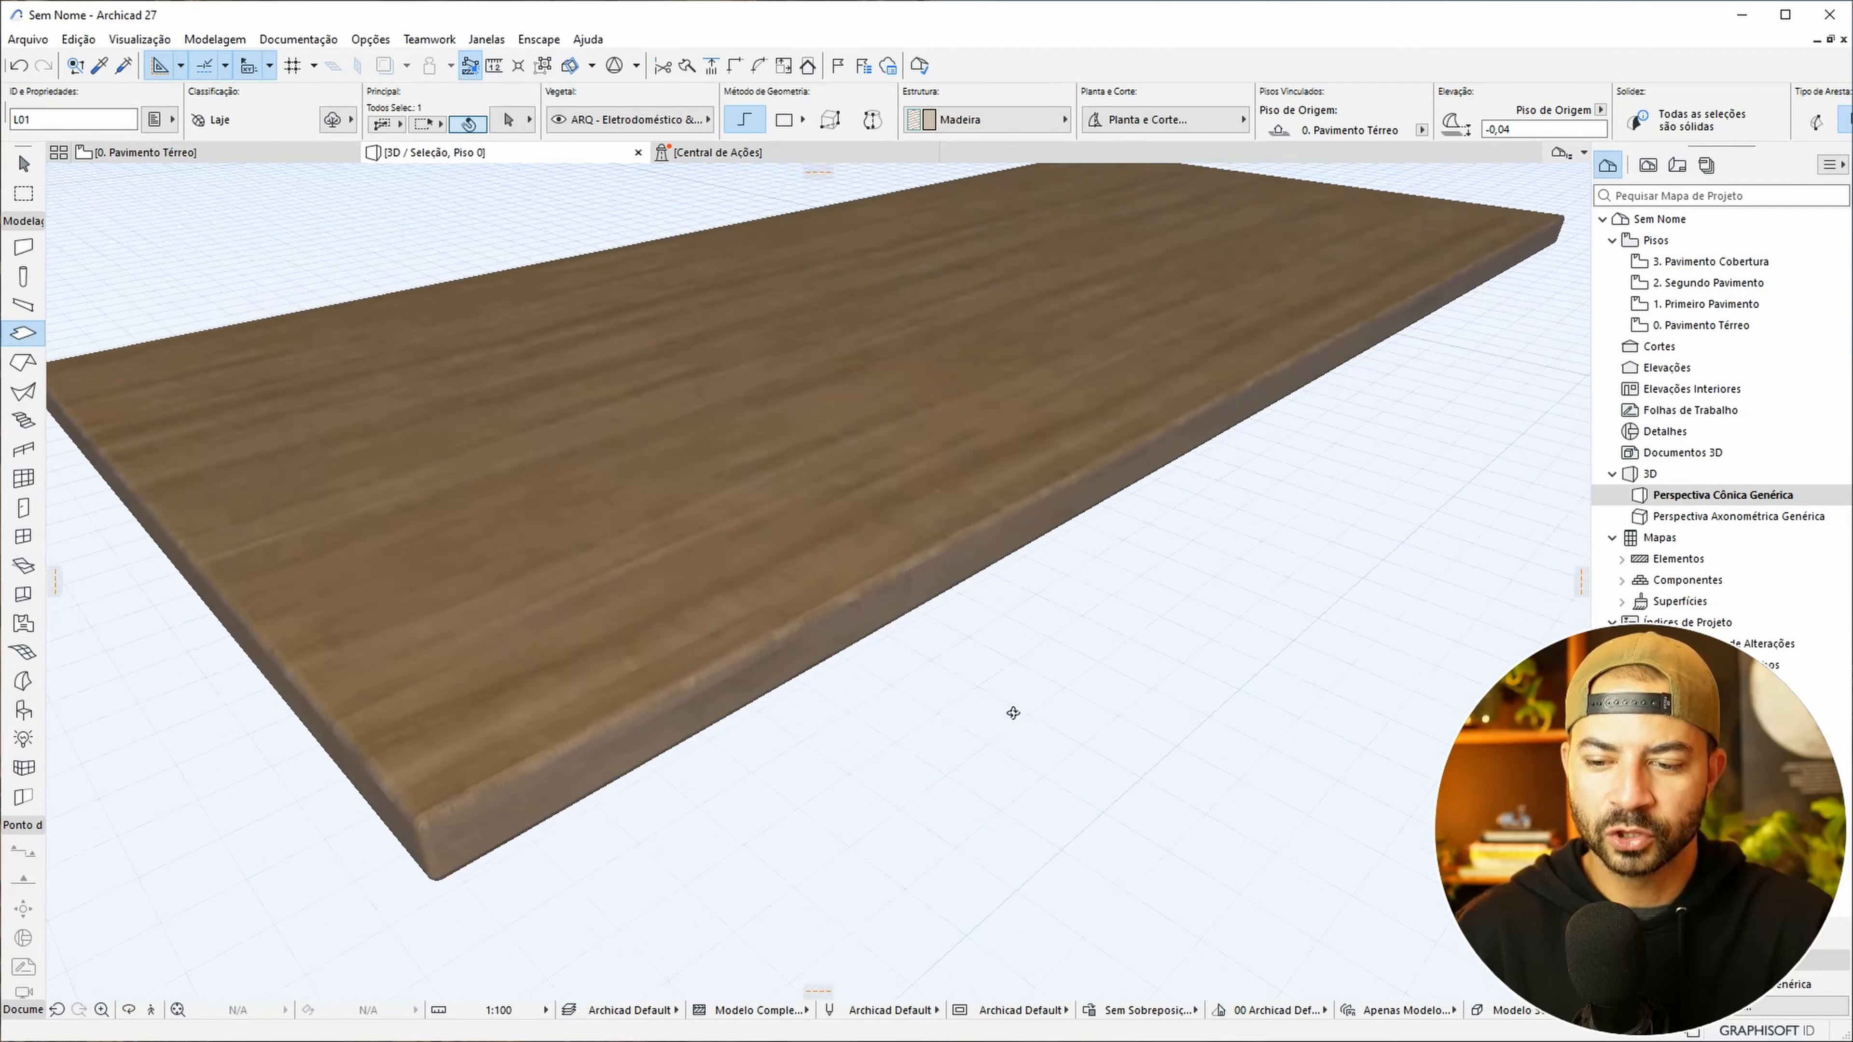
{"action": "scroll", "coordinate": [999, 701], "scroll_direction": "down", "scroll_amount": 5}
{"action": "scroll", "coordinate": [1034, 657], "scroll_direction": "up", "scroll_amount": 5}
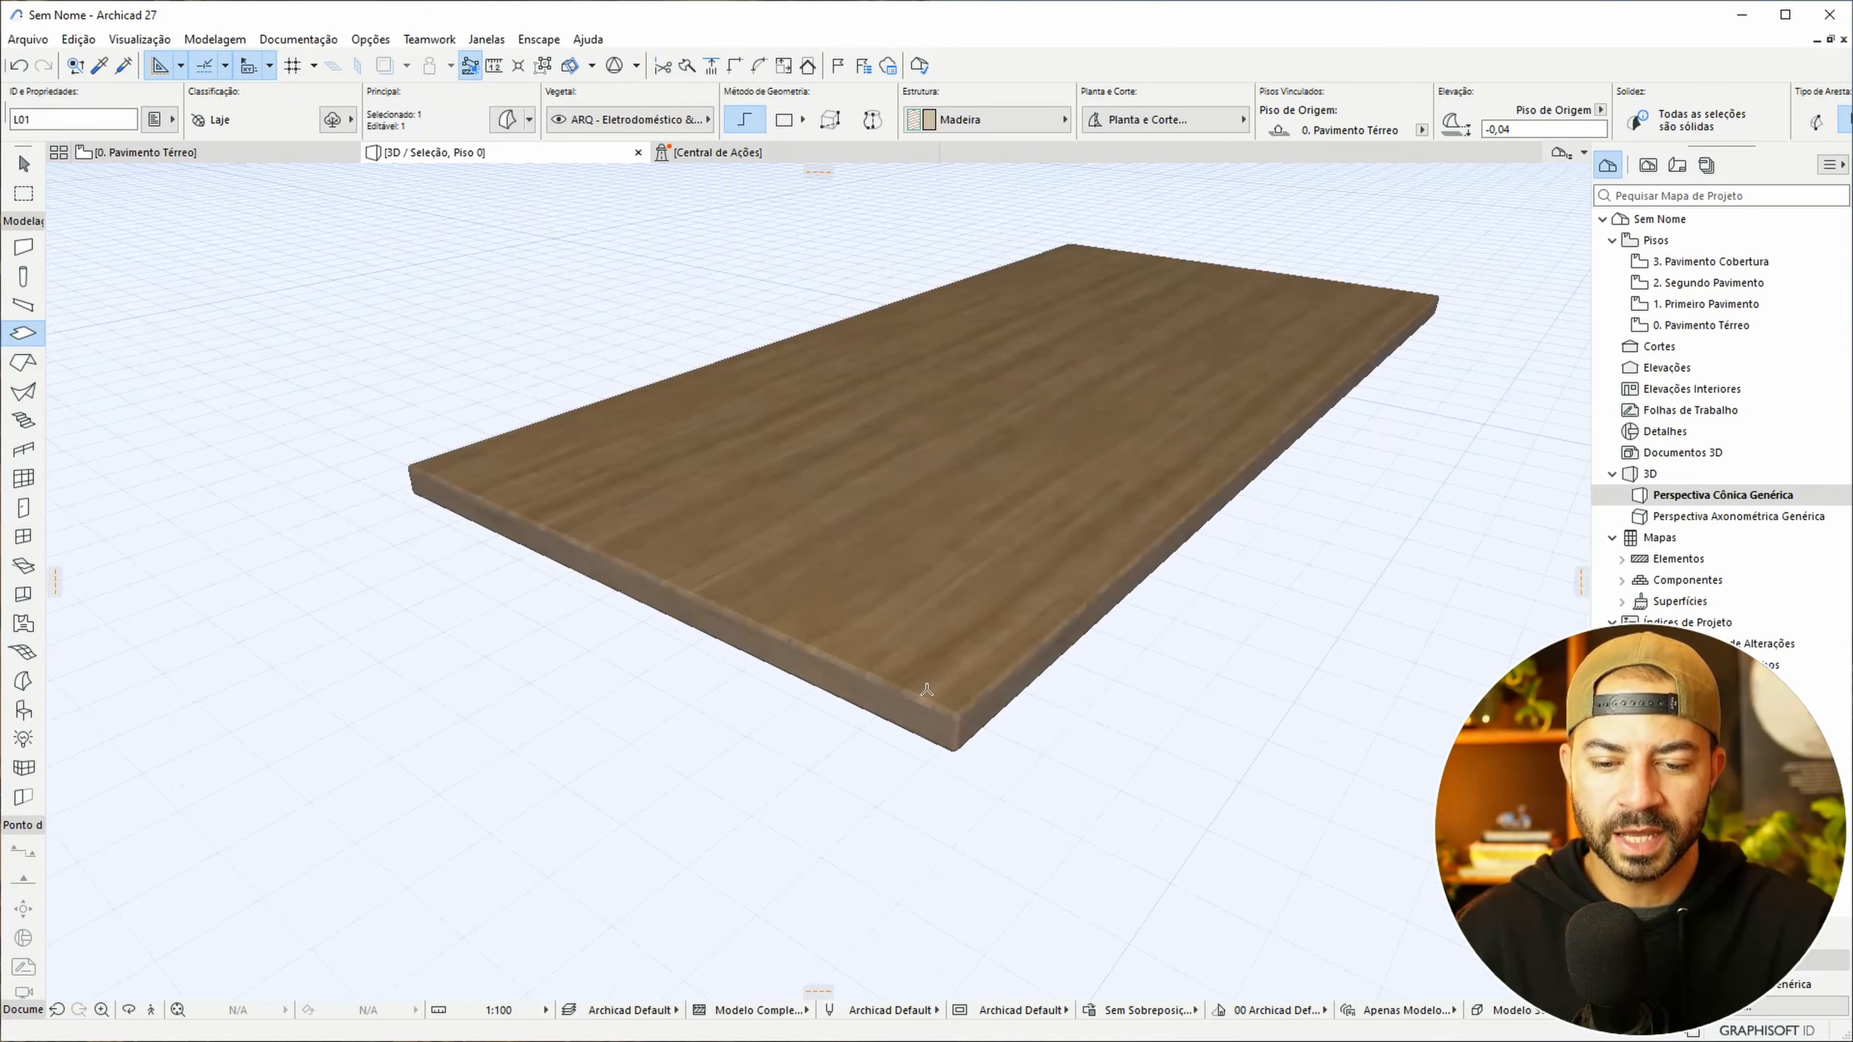
{"action": "left_click", "coordinate": [930, 693]}
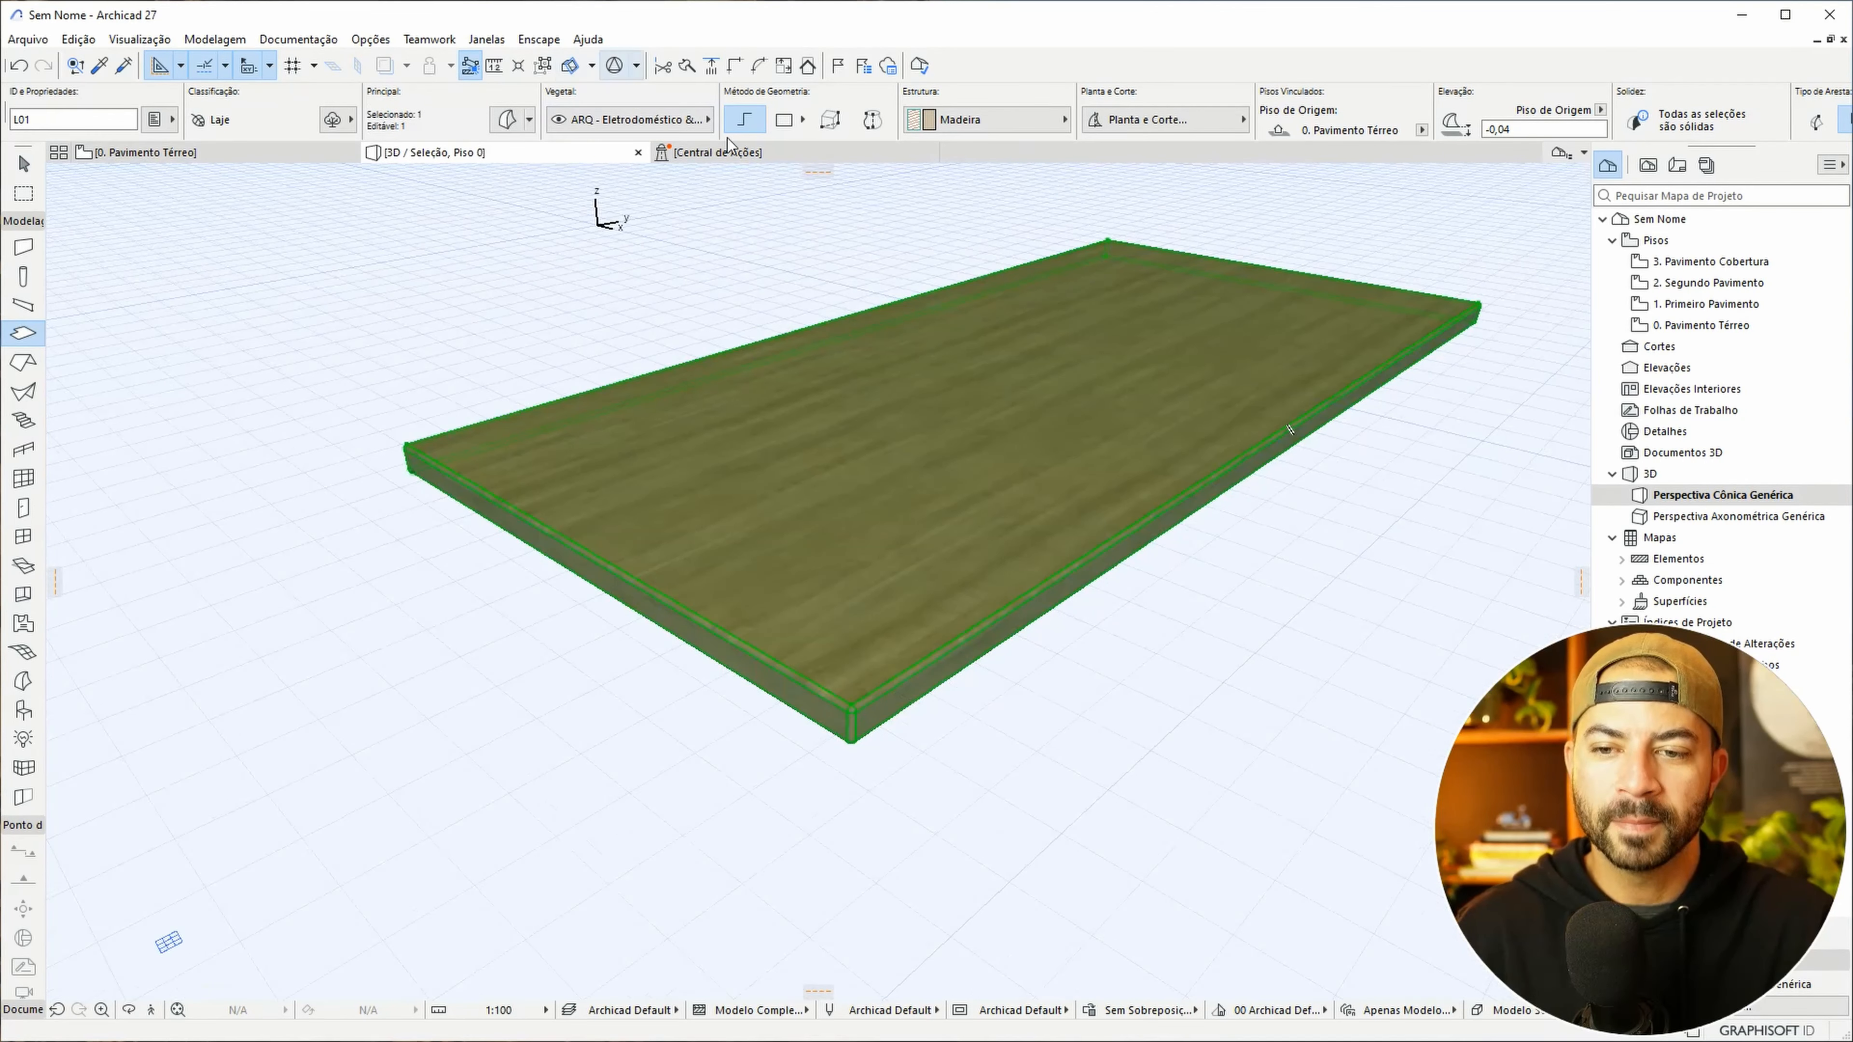
{"action": "key", "text": "ctrl+z"}
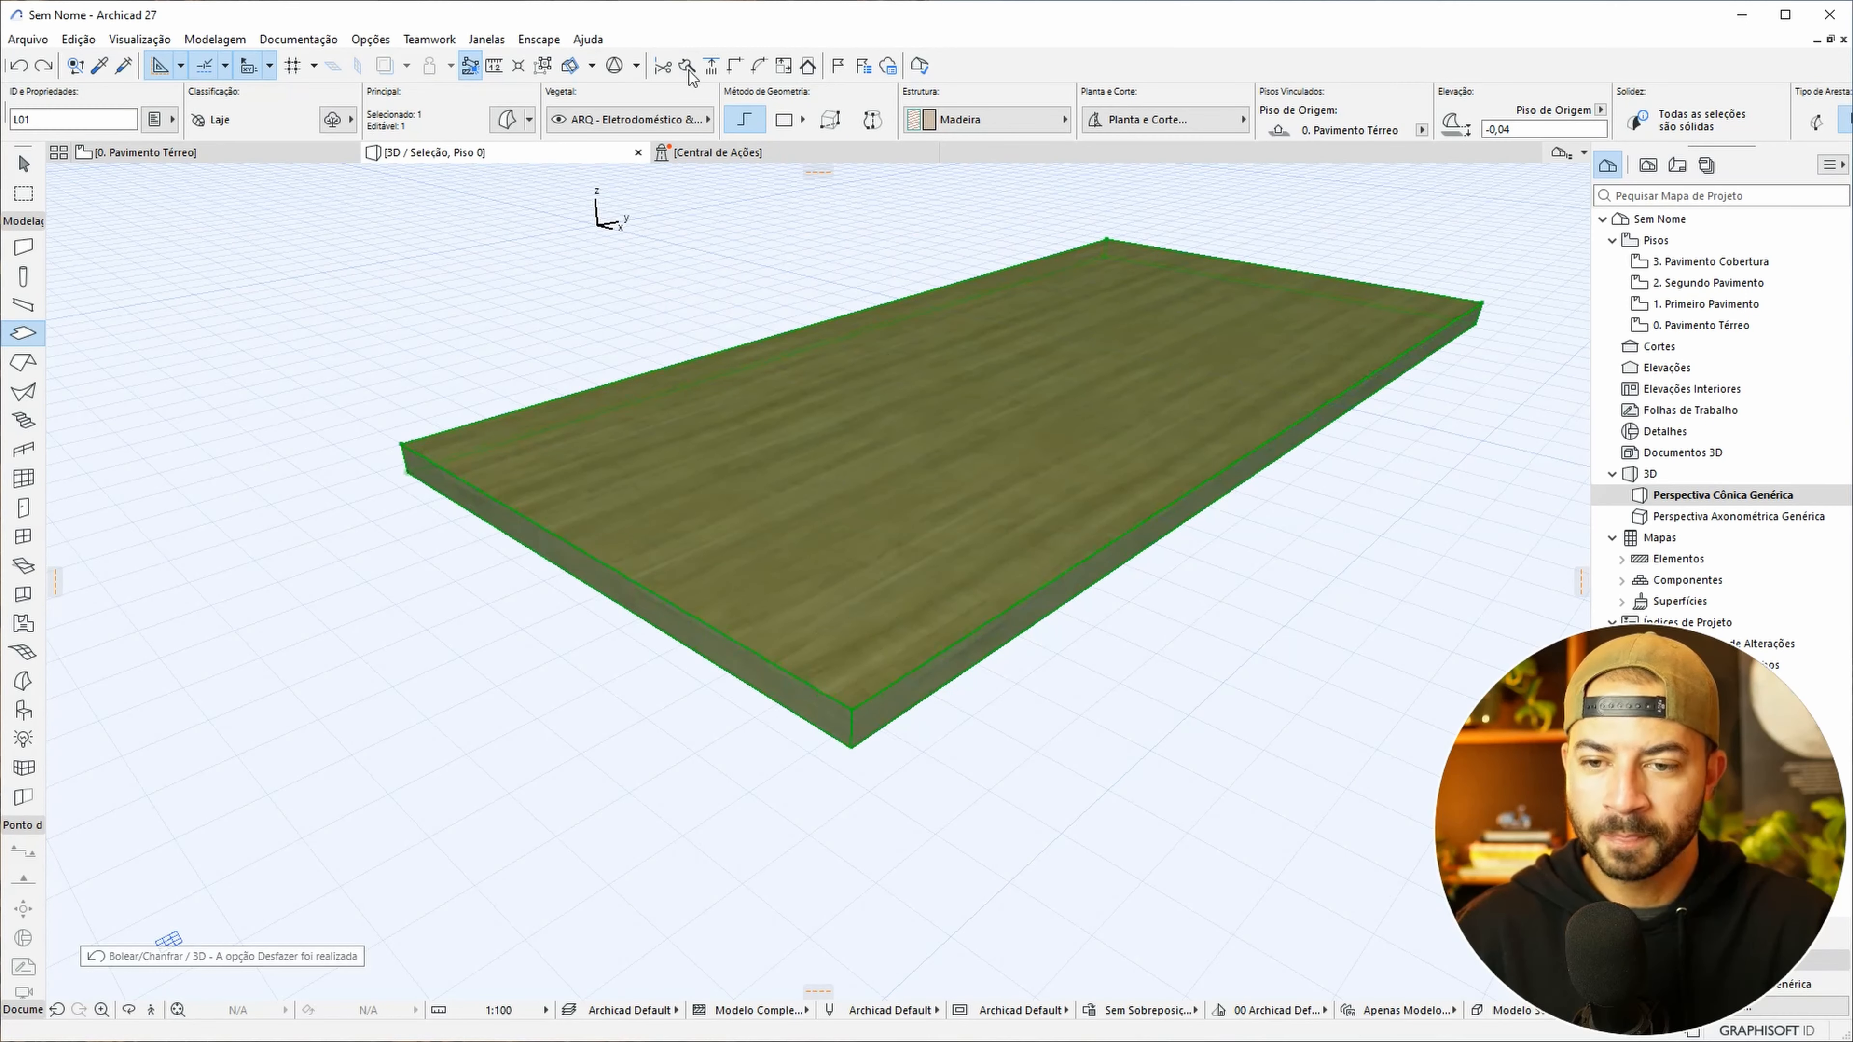
- Fillet the morph's edges again with radius 0,005 and resolution 6, and reselect the morph near its corner
{"action": "left_click", "coordinate": [733, 67]}
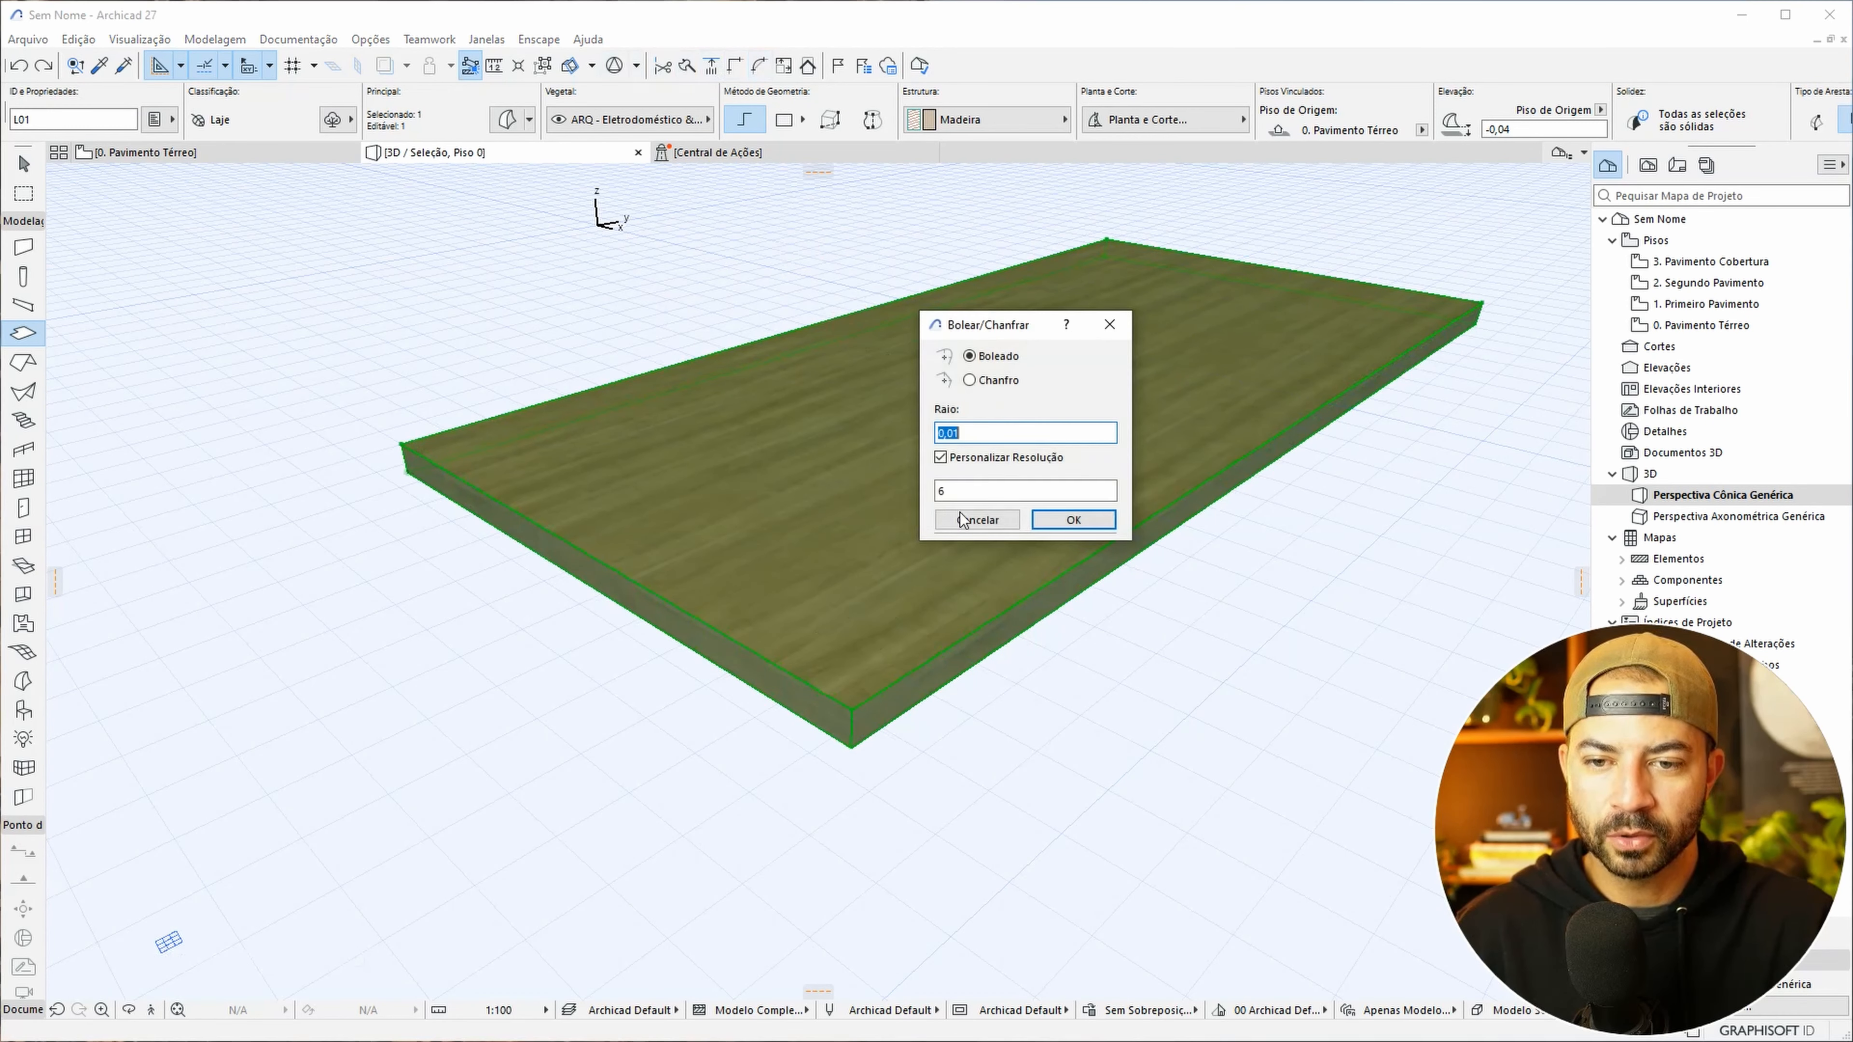
{"action": "type", "text": "0,"}
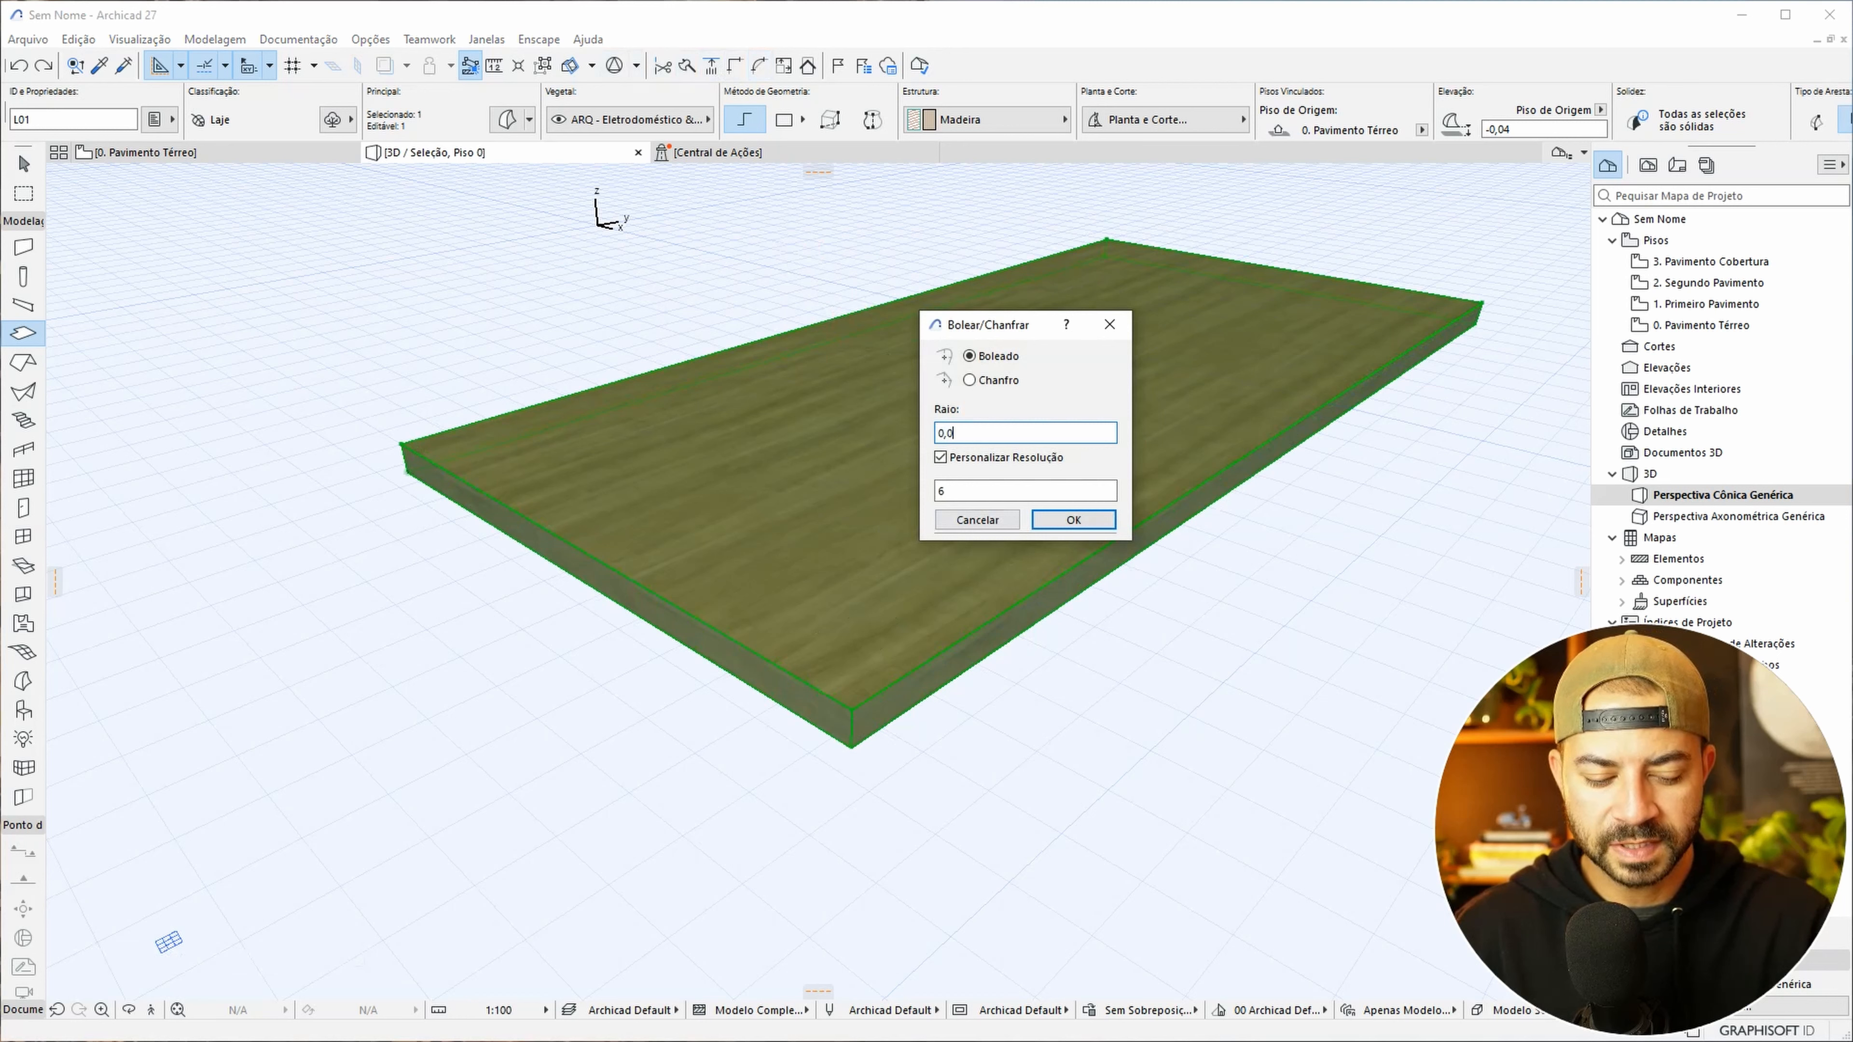
{"action": "left_click", "coordinate": [939, 489]}
{"action": "type", "text": "6"}
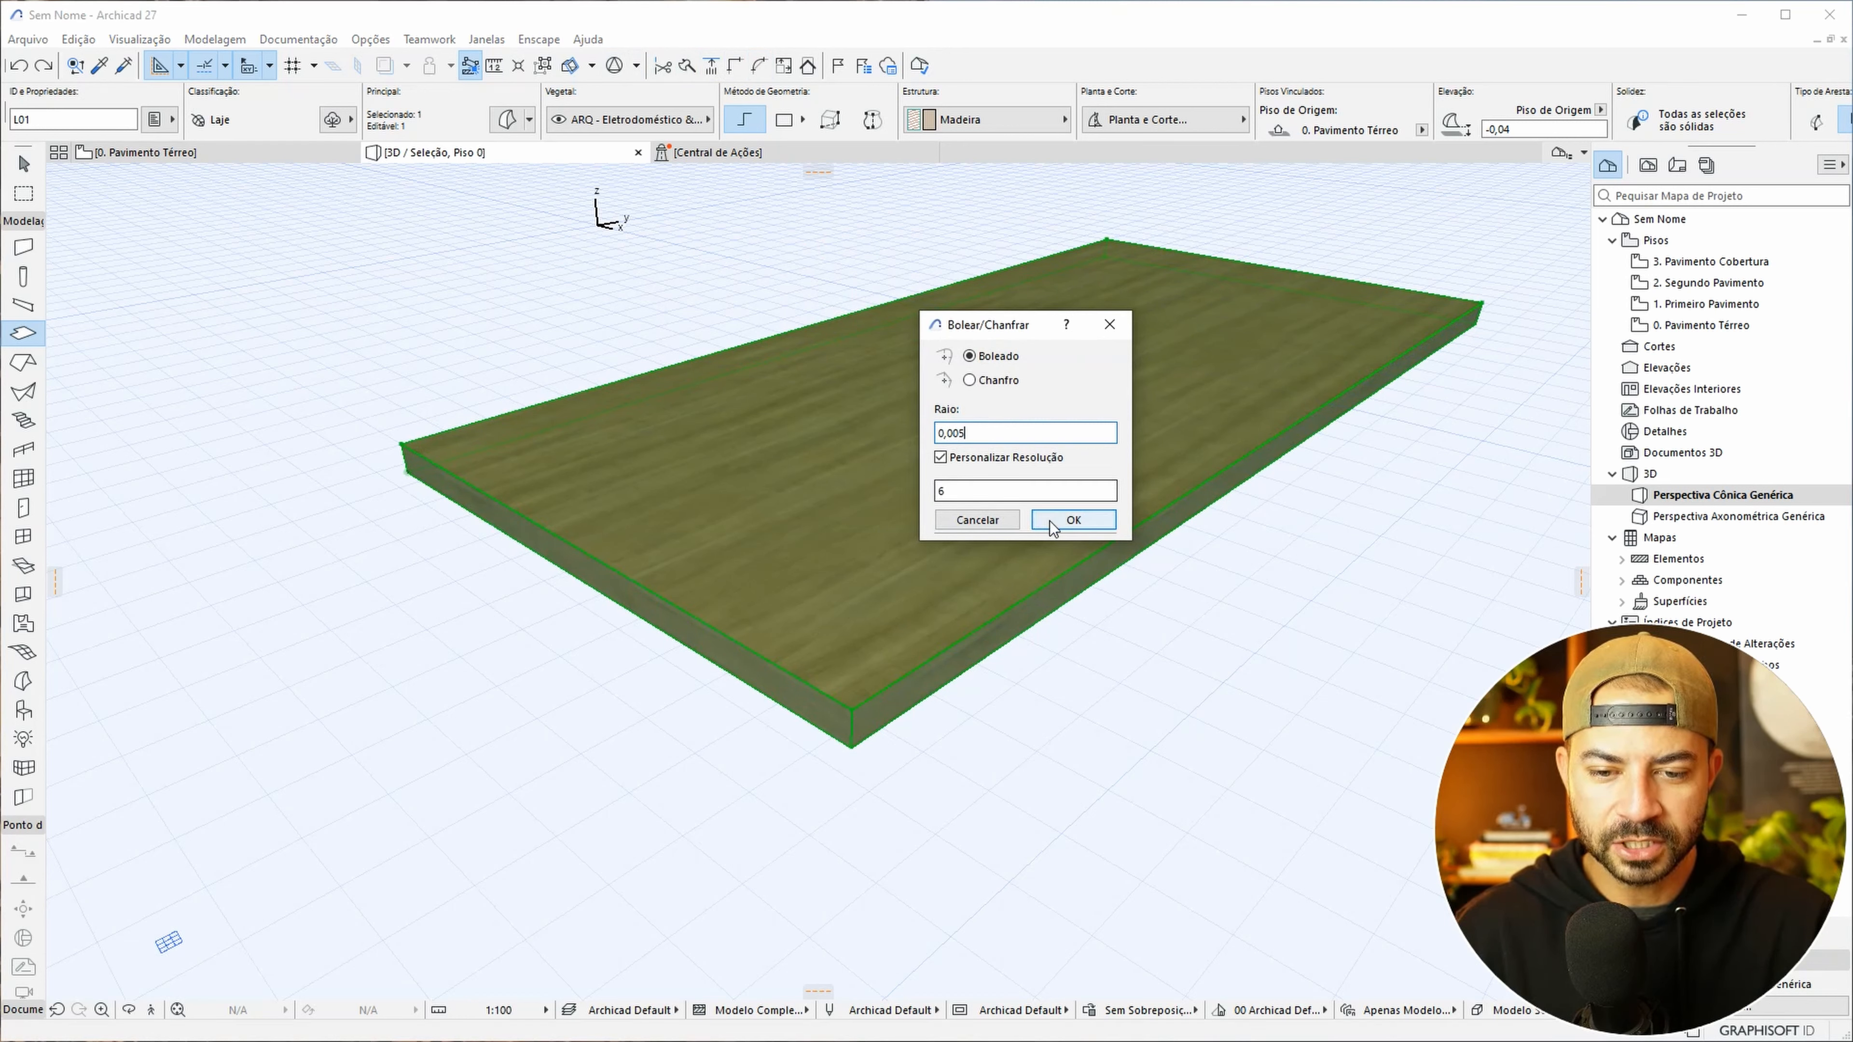
{"action": "left_click", "coordinate": [1072, 520]}
{"action": "scroll", "coordinate": [846, 752], "scroll_direction": "up", "scroll_amount": 5}
{"action": "middle_click_drag", "start_coordinate": [1278, 502], "coordinate": [1272, 548], "text": "shift"}
{"action": "left_click", "coordinate": [1205, 546]}
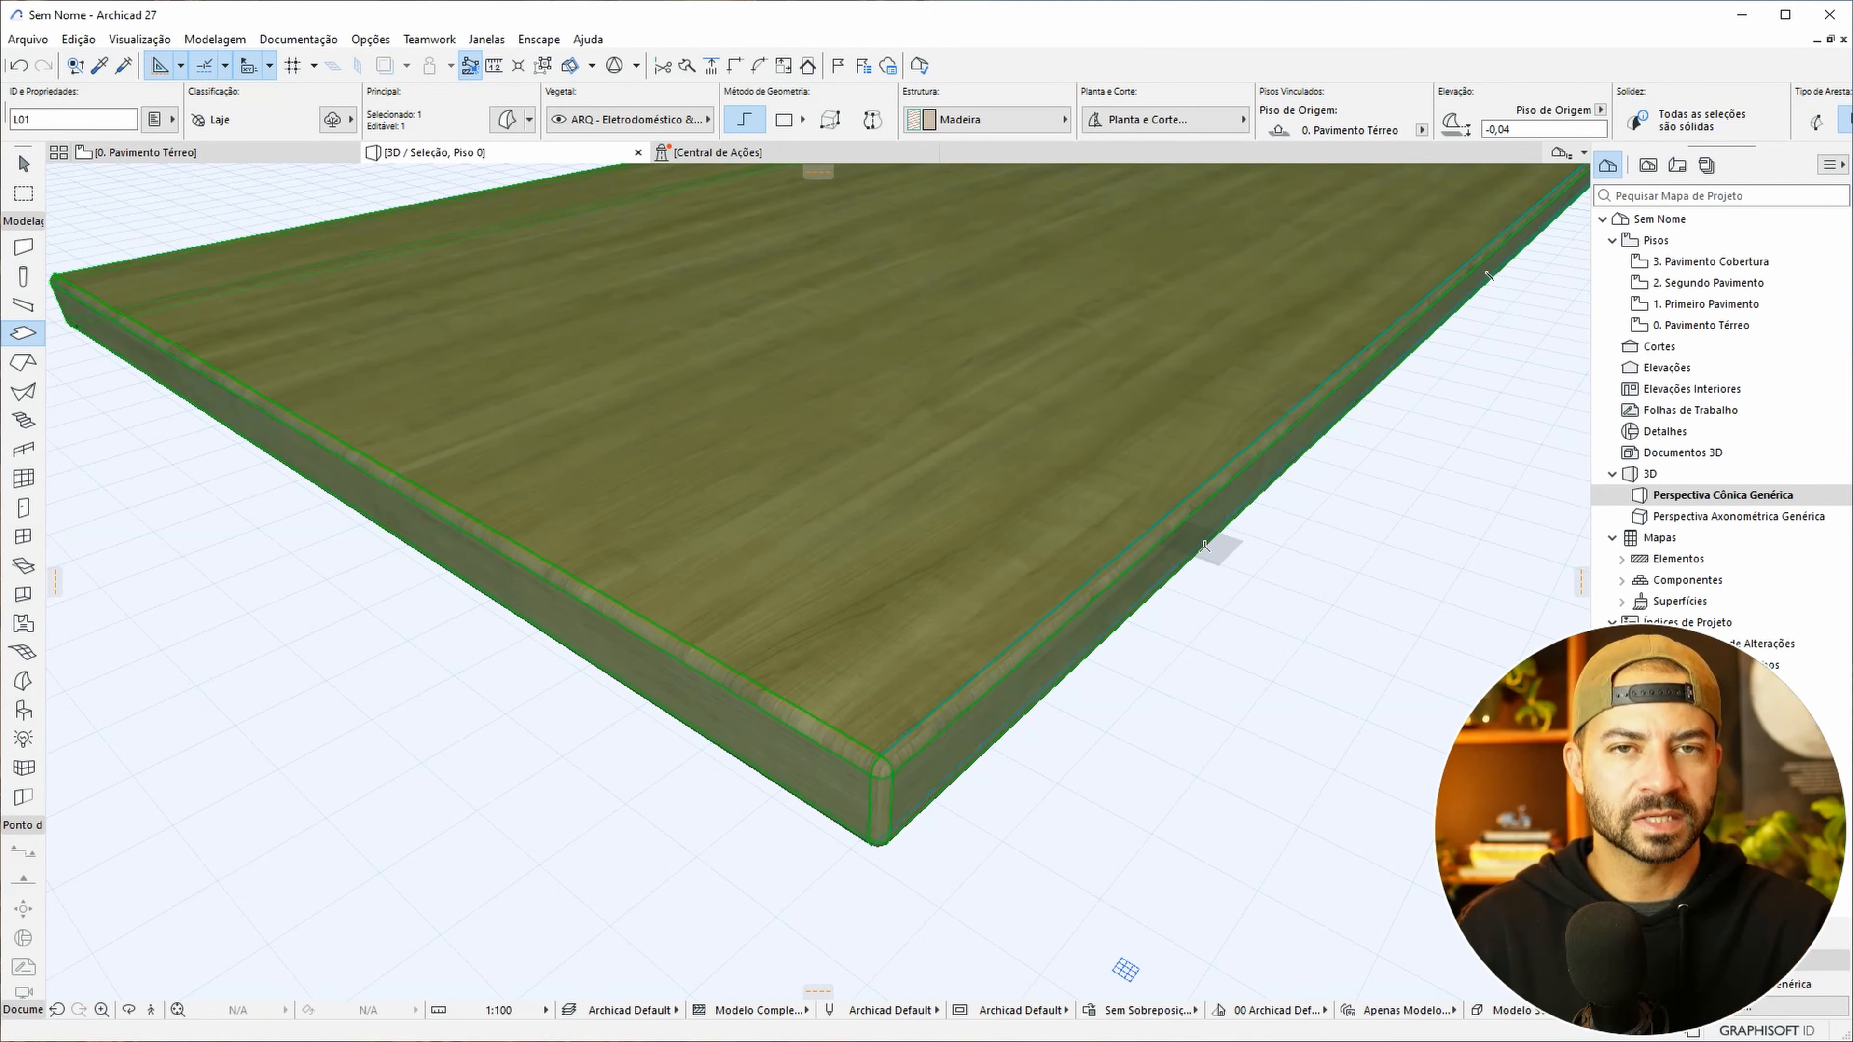
- Examine the grain along the rounded edges close up and from a distance, and undo the 0,005 fillet
{"action": "middle_click_drag", "start_coordinate": [1283, 513], "coordinate": [1095, 526], "text": "shift"}
{"action": "scroll", "coordinate": [1095, 526], "scroll_direction": "down", "scroll_amount": 10}
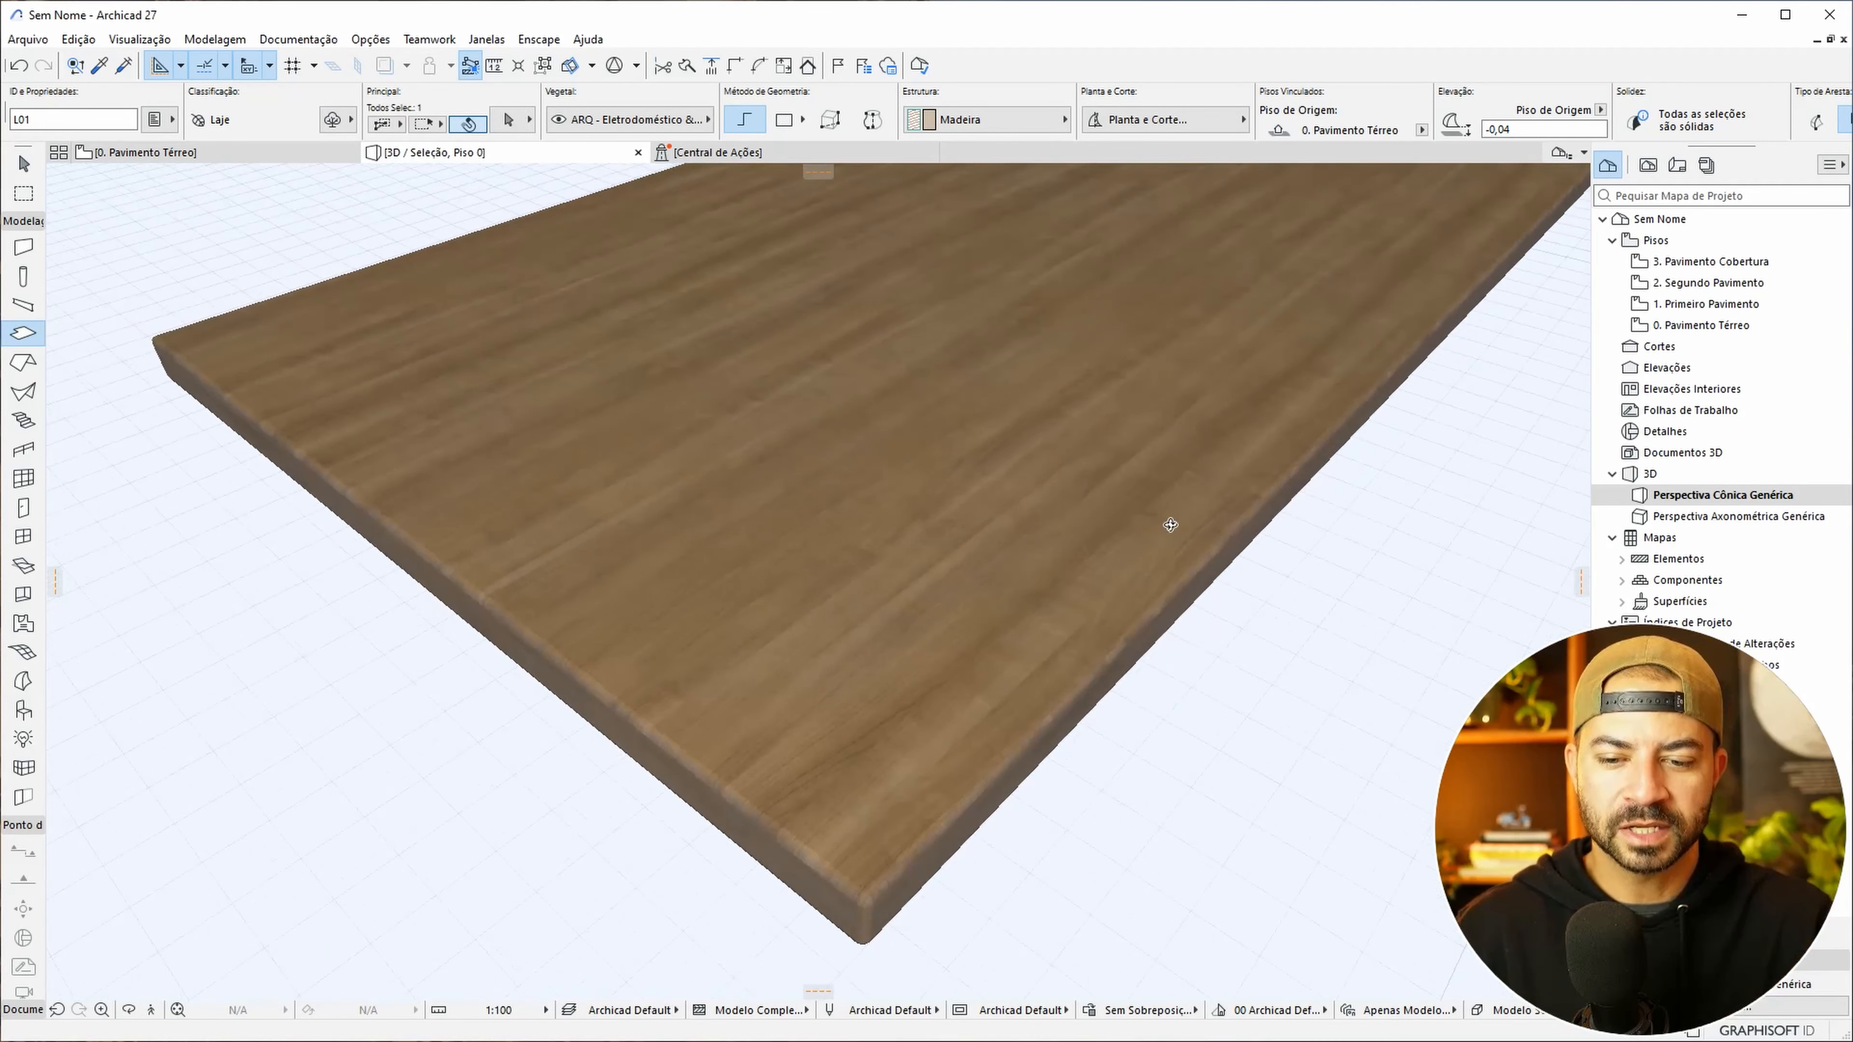
{"action": "middle_click_drag", "start_coordinate": [977, 561], "coordinate": [861, 549], "text": "shift"}
{"action": "scroll", "coordinate": [875, 553], "scroll_direction": "up", "scroll_amount": 8}
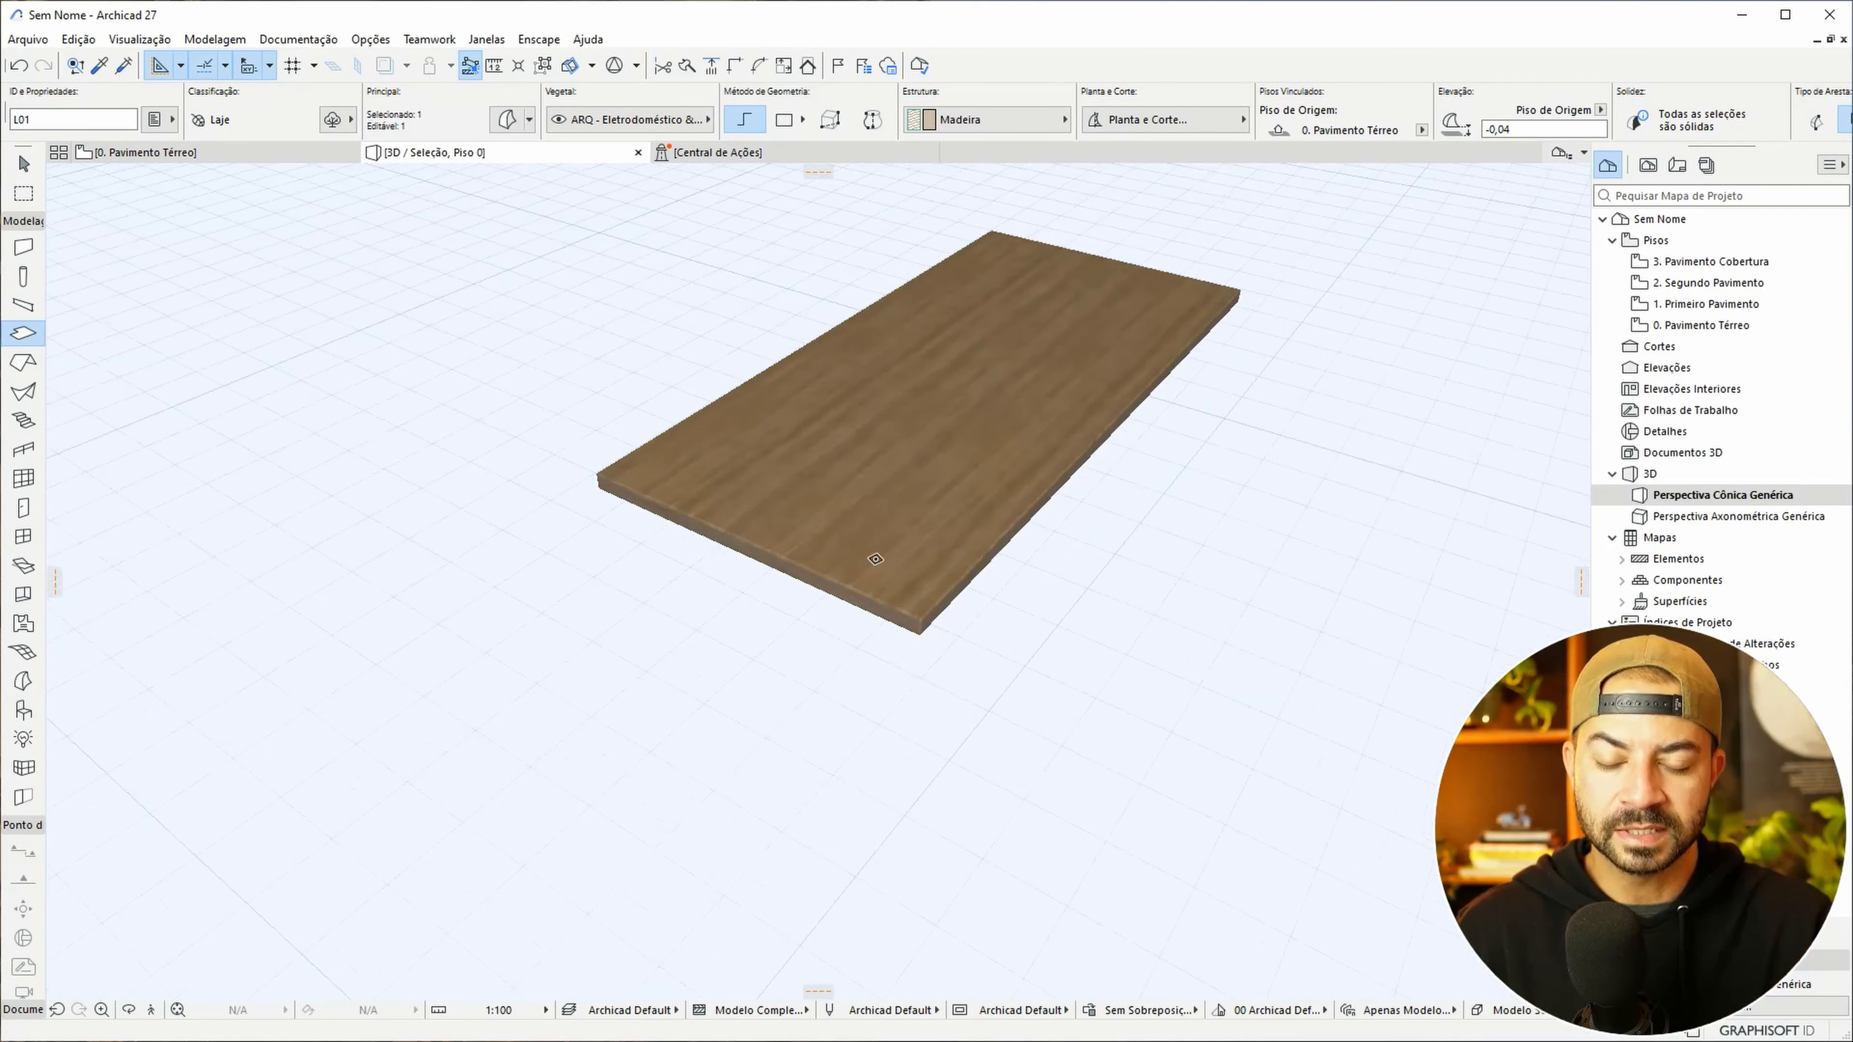
{"action": "scroll", "coordinate": [922, 570], "scroll_direction": "down", "scroll_amount": 6}
{"action": "left_click", "coordinate": [948, 555]}
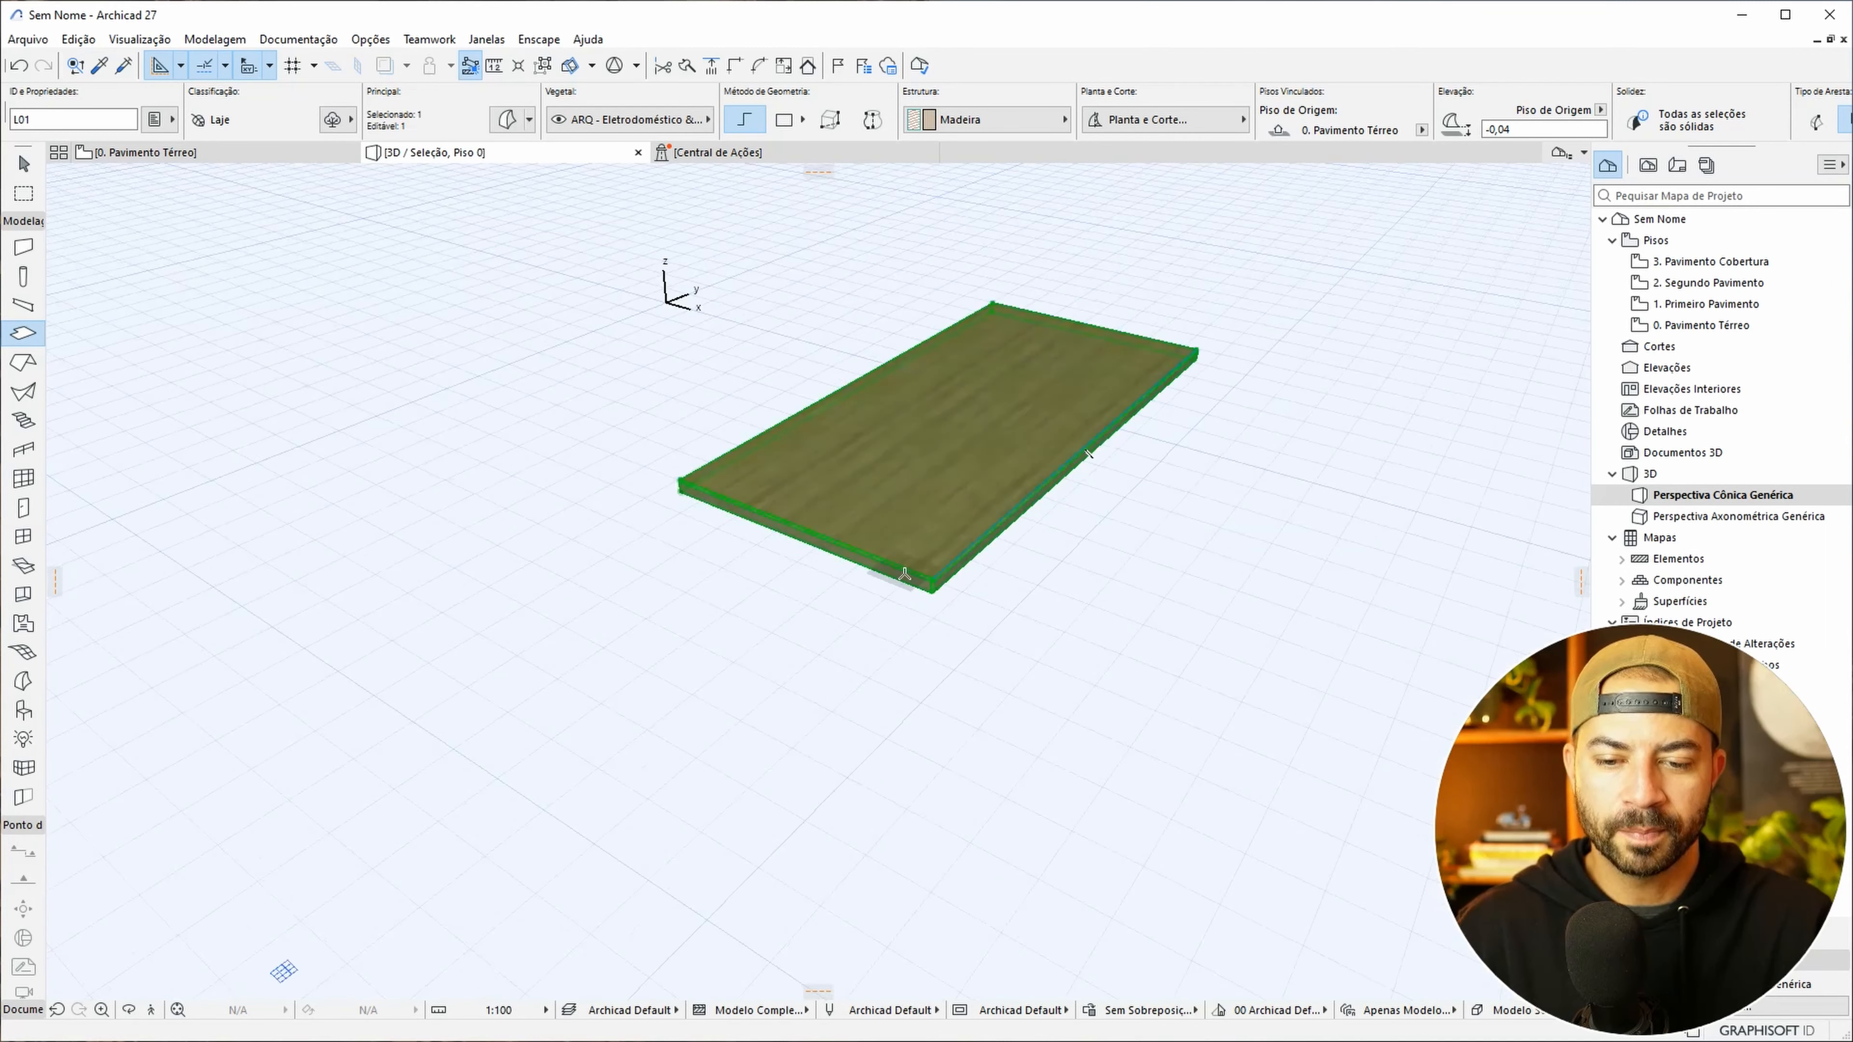
{"action": "scroll", "coordinate": [956, 562], "scroll_direction": "up", "scroll_amount": 3}
{"action": "scroll", "coordinate": [956, 569], "scroll_direction": "up", "scroll_amount": 4}
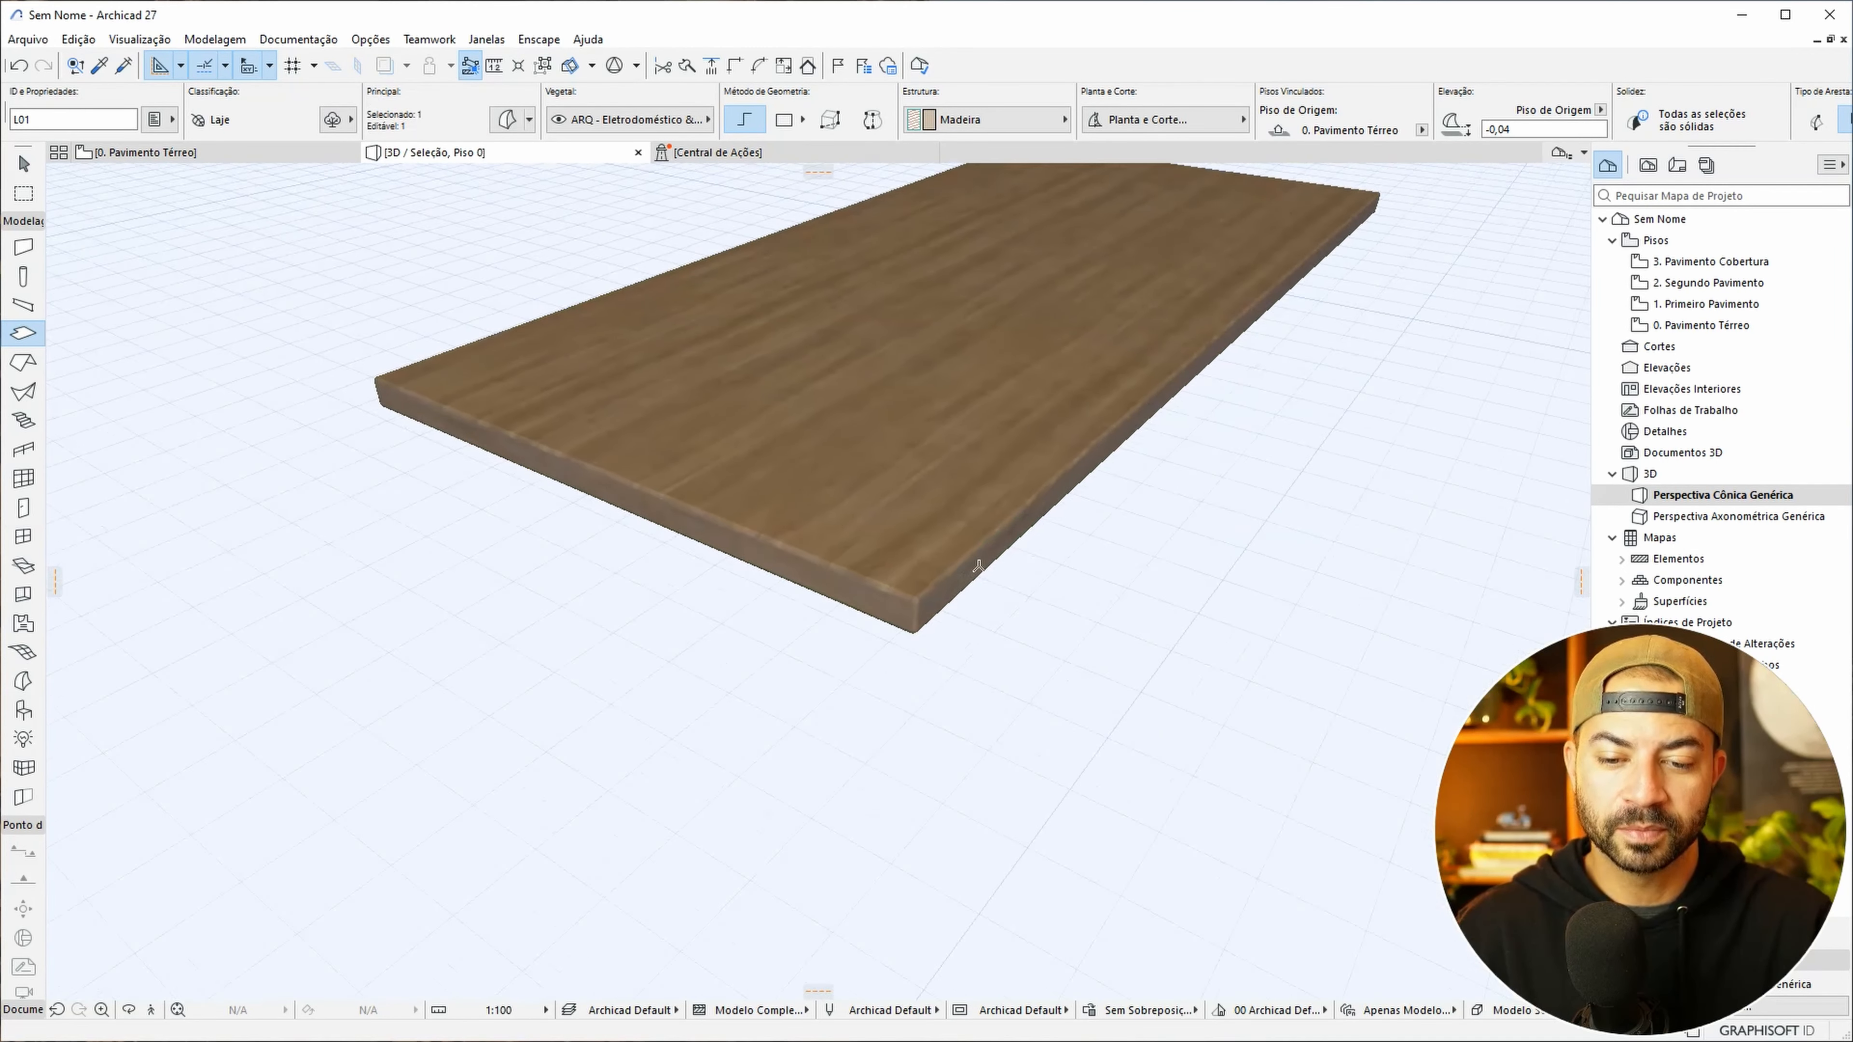
{"action": "scroll", "coordinate": [977, 566], "scroll_direction": "down", "scroll_amount": 1}
{"action": "middle_click_drag", "start_coordinate": [991, 563], "coordinate": [942, 604], "text": "shift"}
{"action": "scroll", "coordinate": [941, 604], "scroll_direction": "up", "scroll_amount": 1}
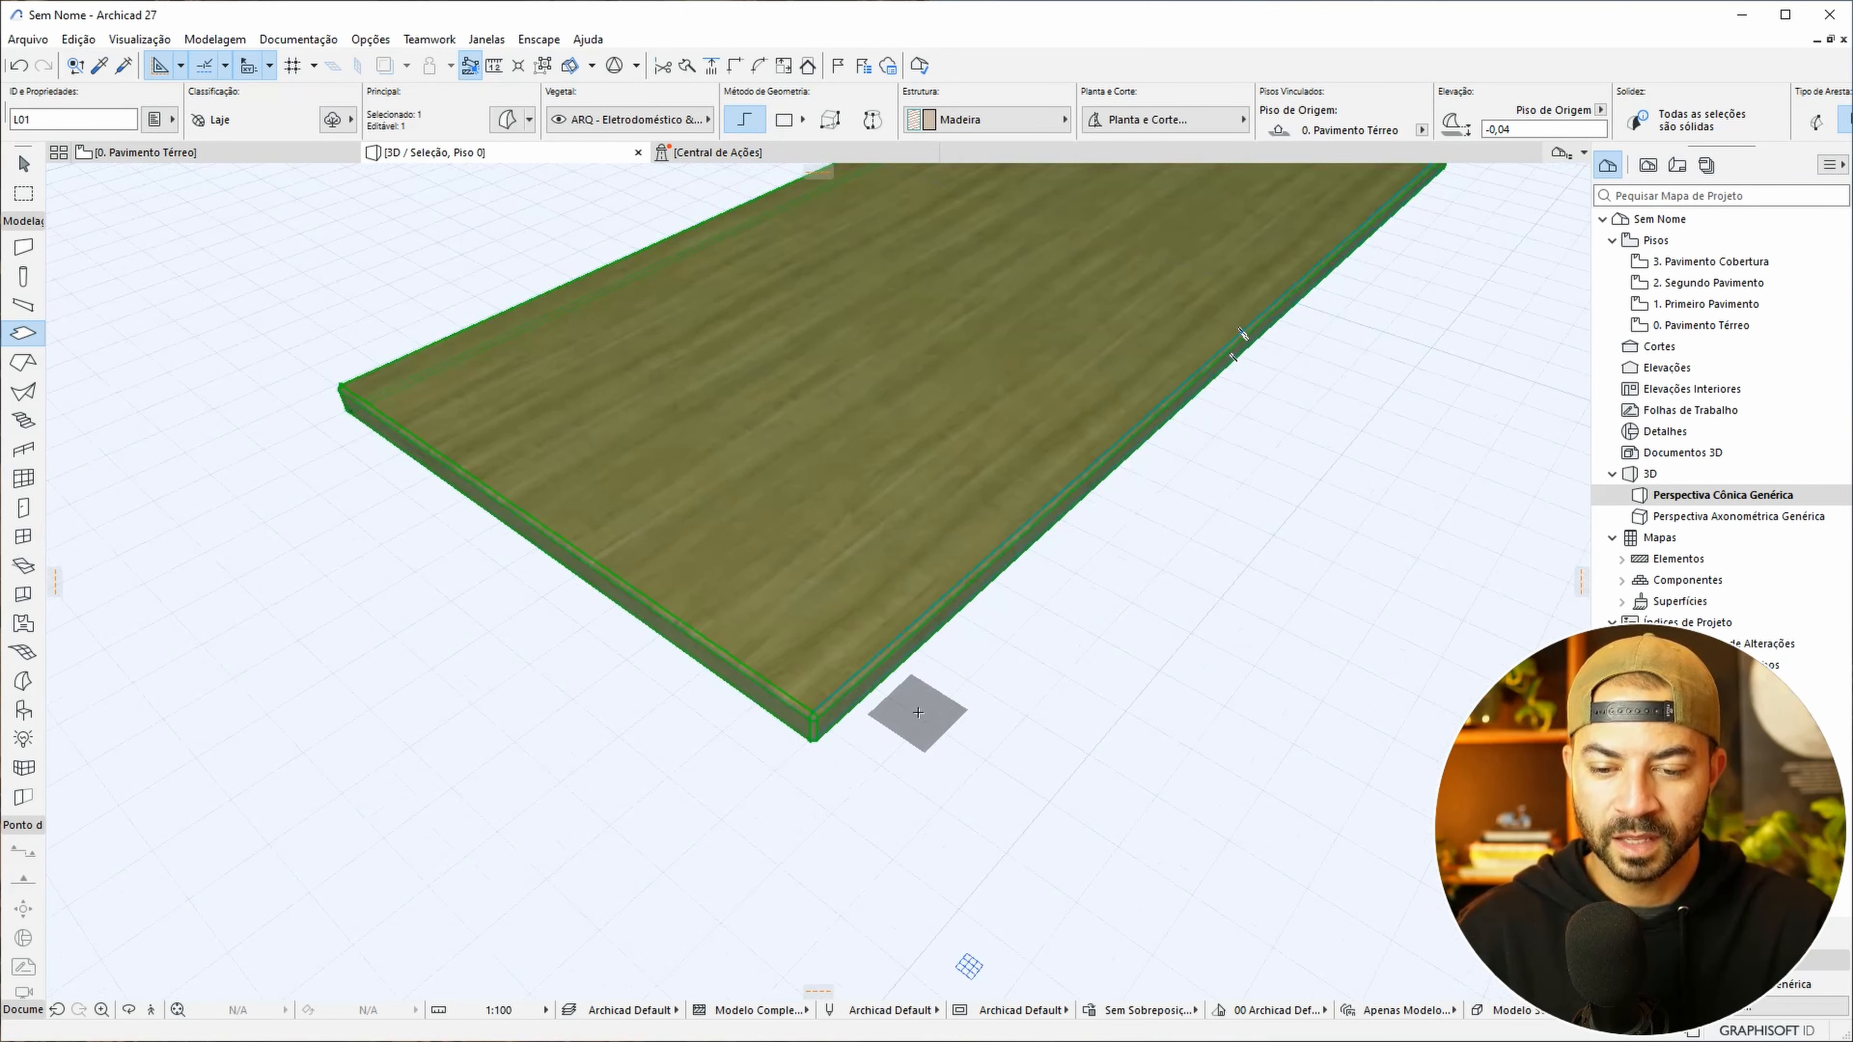
{"action": "key", "text": "ctrl+z"}
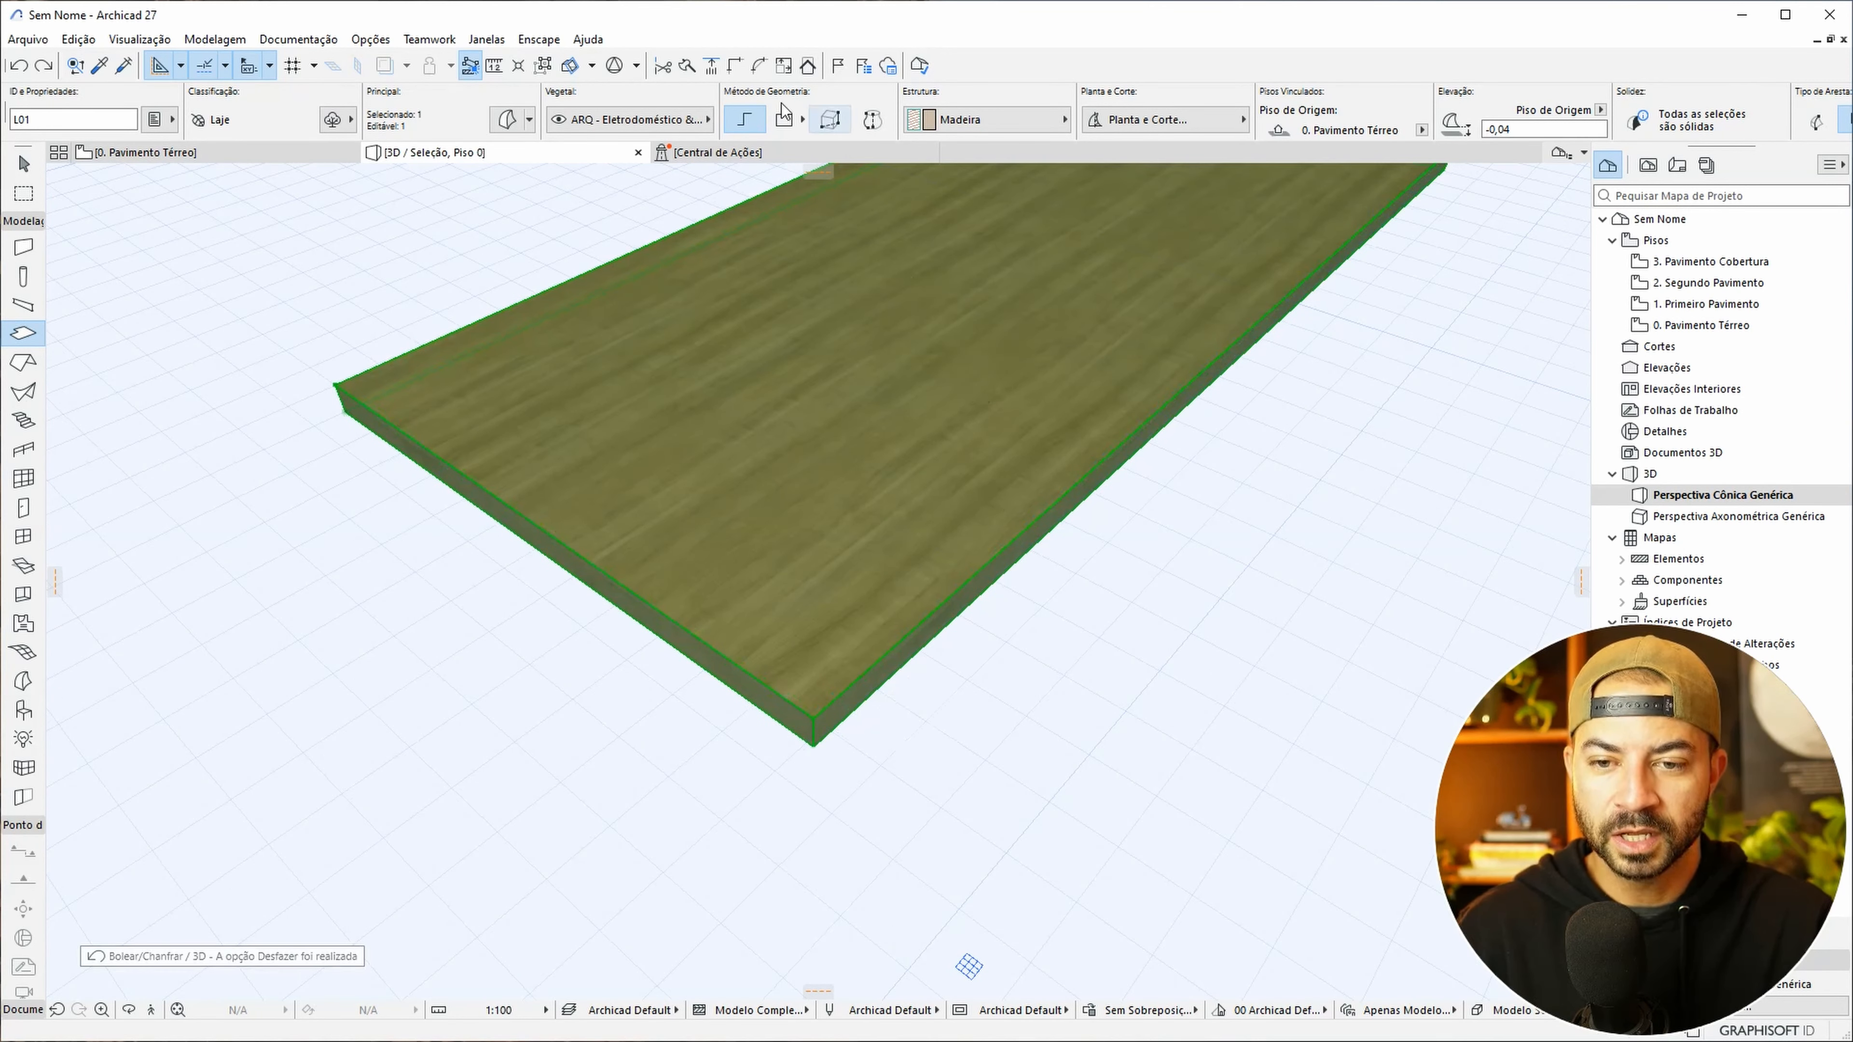
- Round all the morph's edges with radius 0,002 and resolution 6, and select the morph at its near corner
{"action": "left_click", "coordinate": [757, 66]}
{"action": "type", "text": "0,002"}
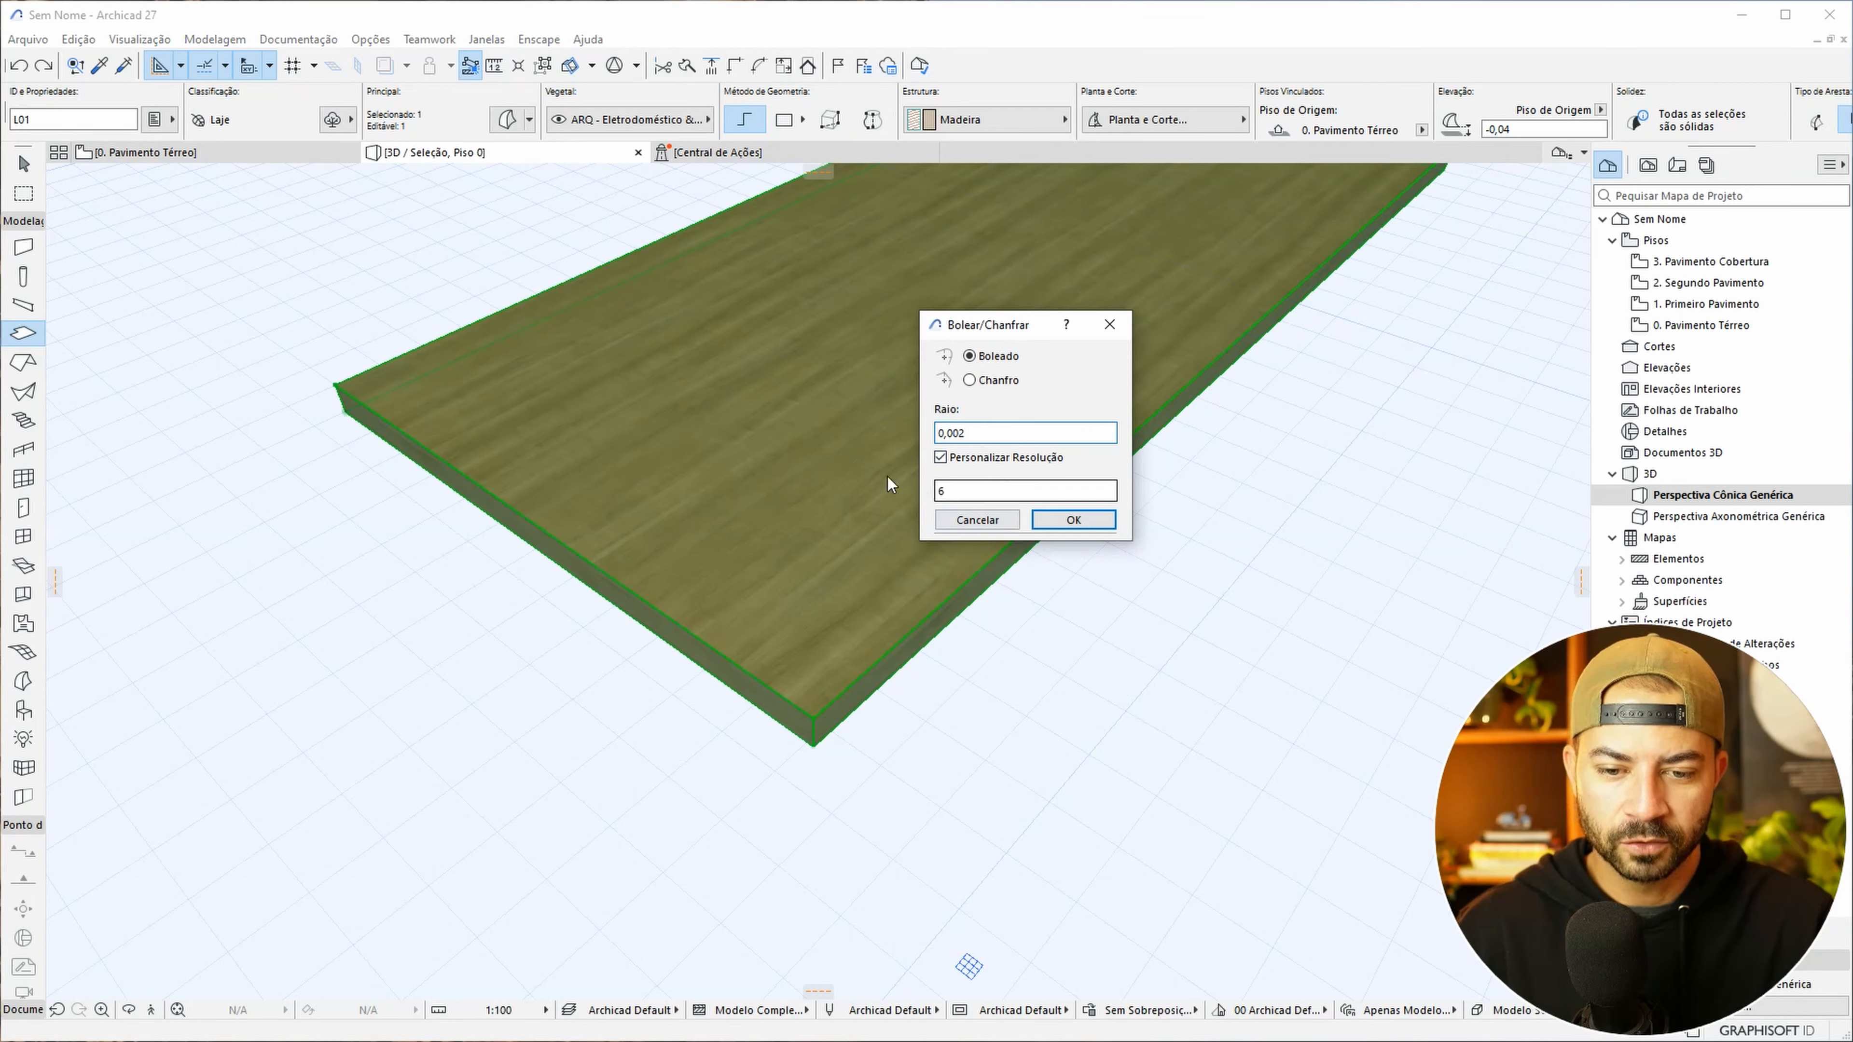
{"action": "left_click", "coordinate": [1071, 521]}
{"action": "key", "text": "Escape"}
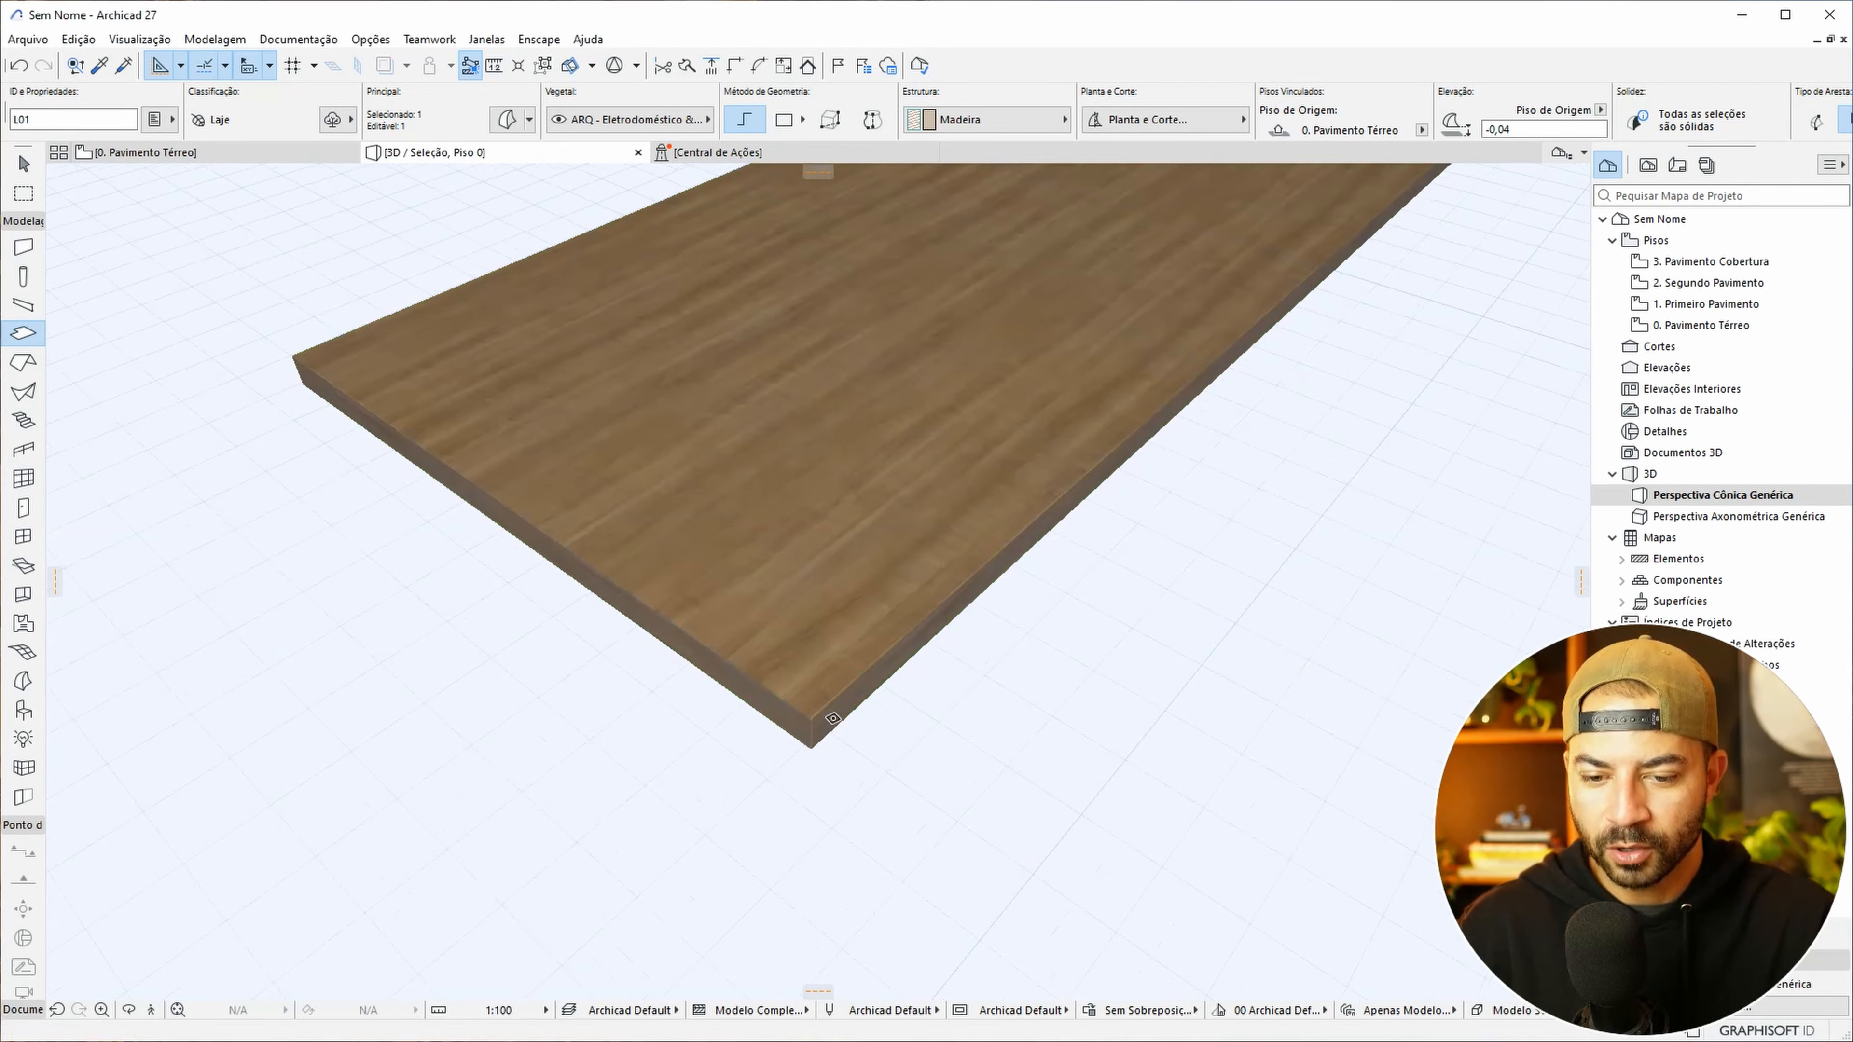
{"action": "scroll", "coordinate": [832, 716], "scroll_direction": "up", "scroll_amount": 5}
{"action": "mouse_move", "coordinate": [820, 712]}
{"action": "middle_mouse_down", "text": "shift"}
{"action": "mouse_move", "coordinate": [760, 749]}
{"action": "mouse_move", "coordinate": [773, 712]}
{"action": "mouse_move", "coordinate": [761, 732]}
{"action": "mouse_move", "coordinate": [796, 733]}
{"action": "middle_mouse_up", "text": "shift"}
{"action": "left_click", "coordinate": [797, 733]}
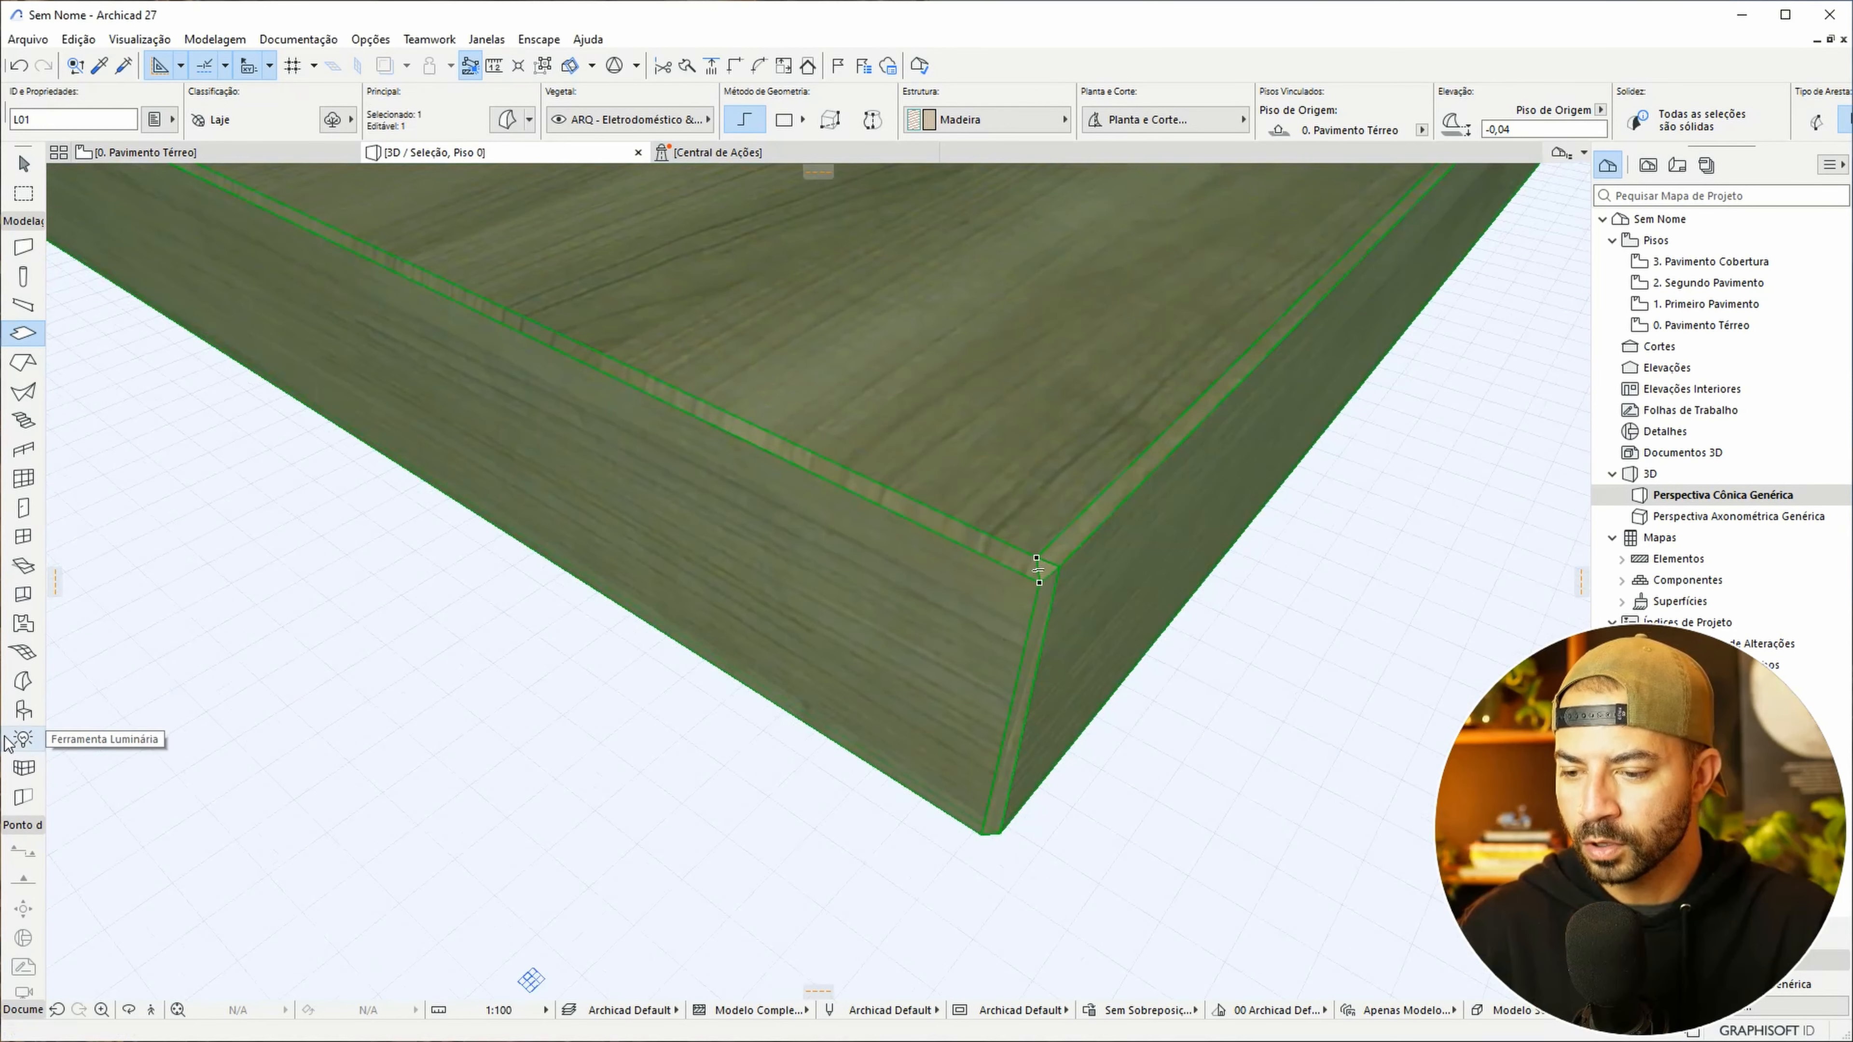
- Set the selected morph's edge type to Suave in its settings and apply the change
{"action": "left_click", "coordinate": [22, 681]}
{"action": "key", "text": "ctrl+t"}
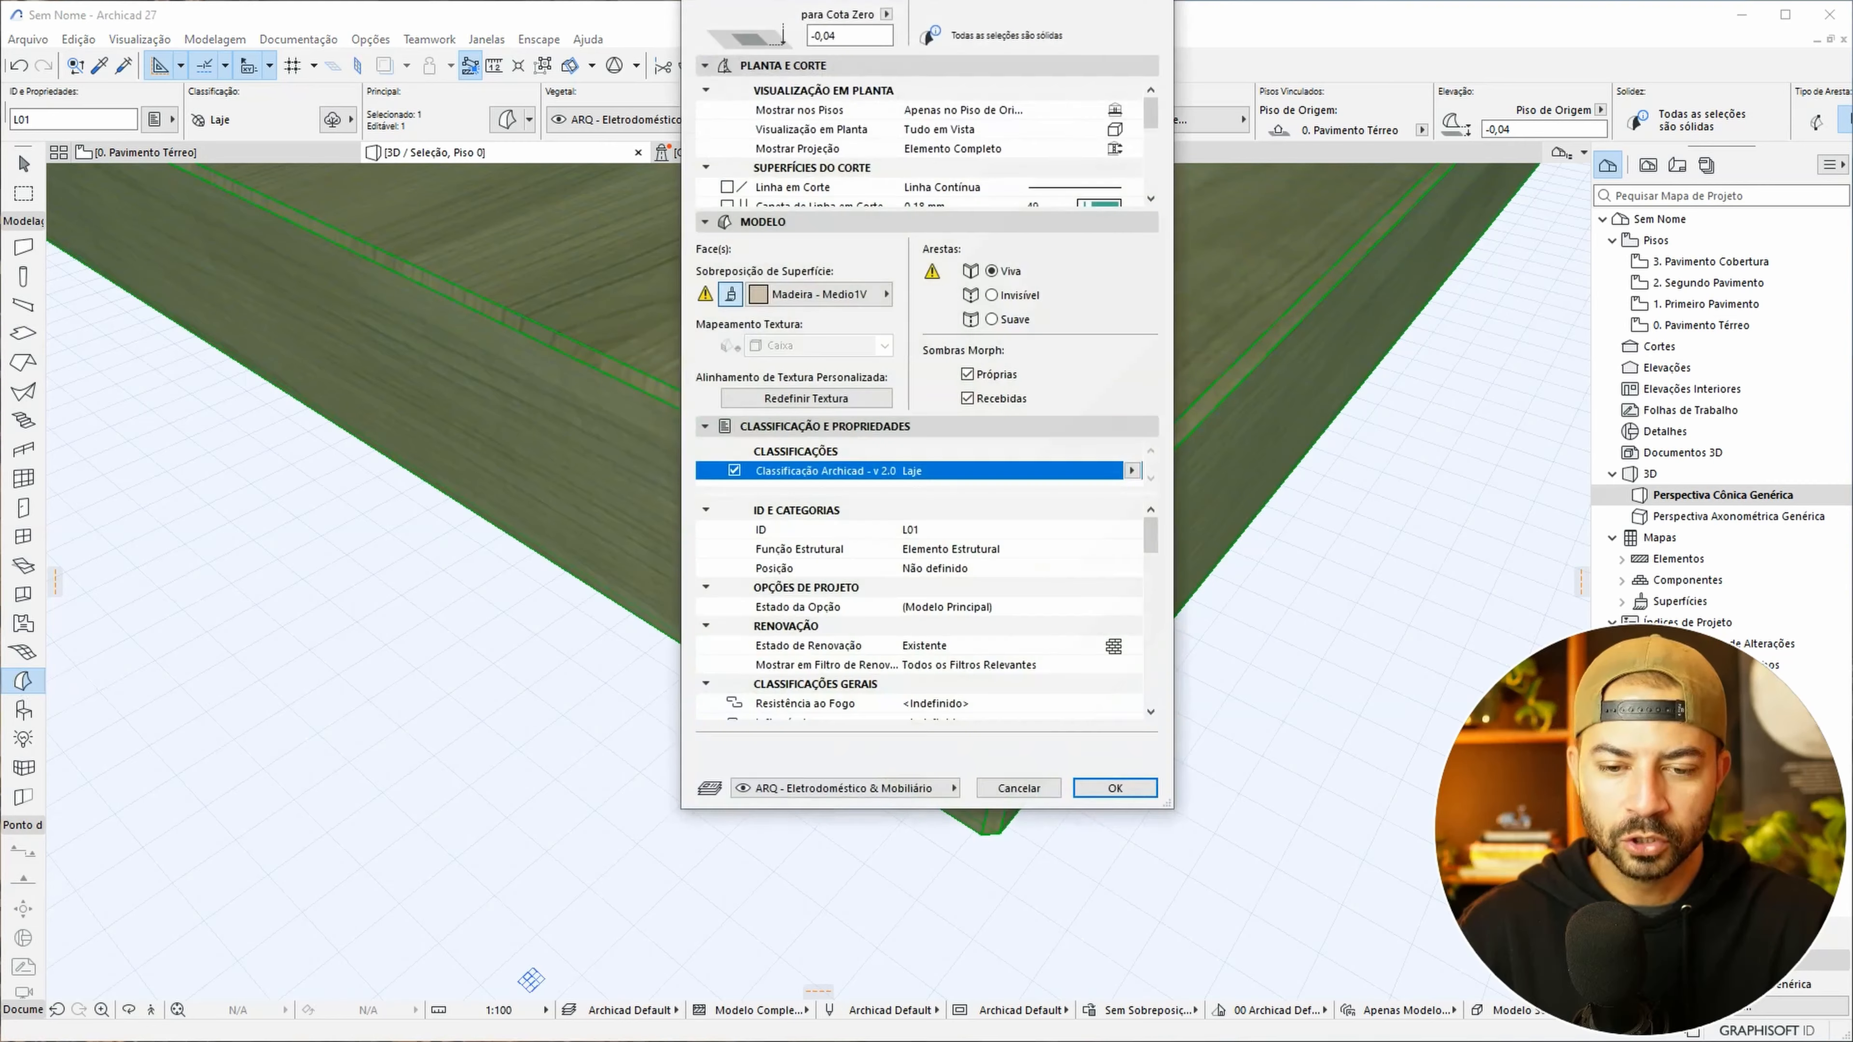
{"action": "left_click_drag", "start_coordinate": [941, 0], "coordinate": [930, 80]}
{"action": "left_click", "coordinate": [980, 592]}
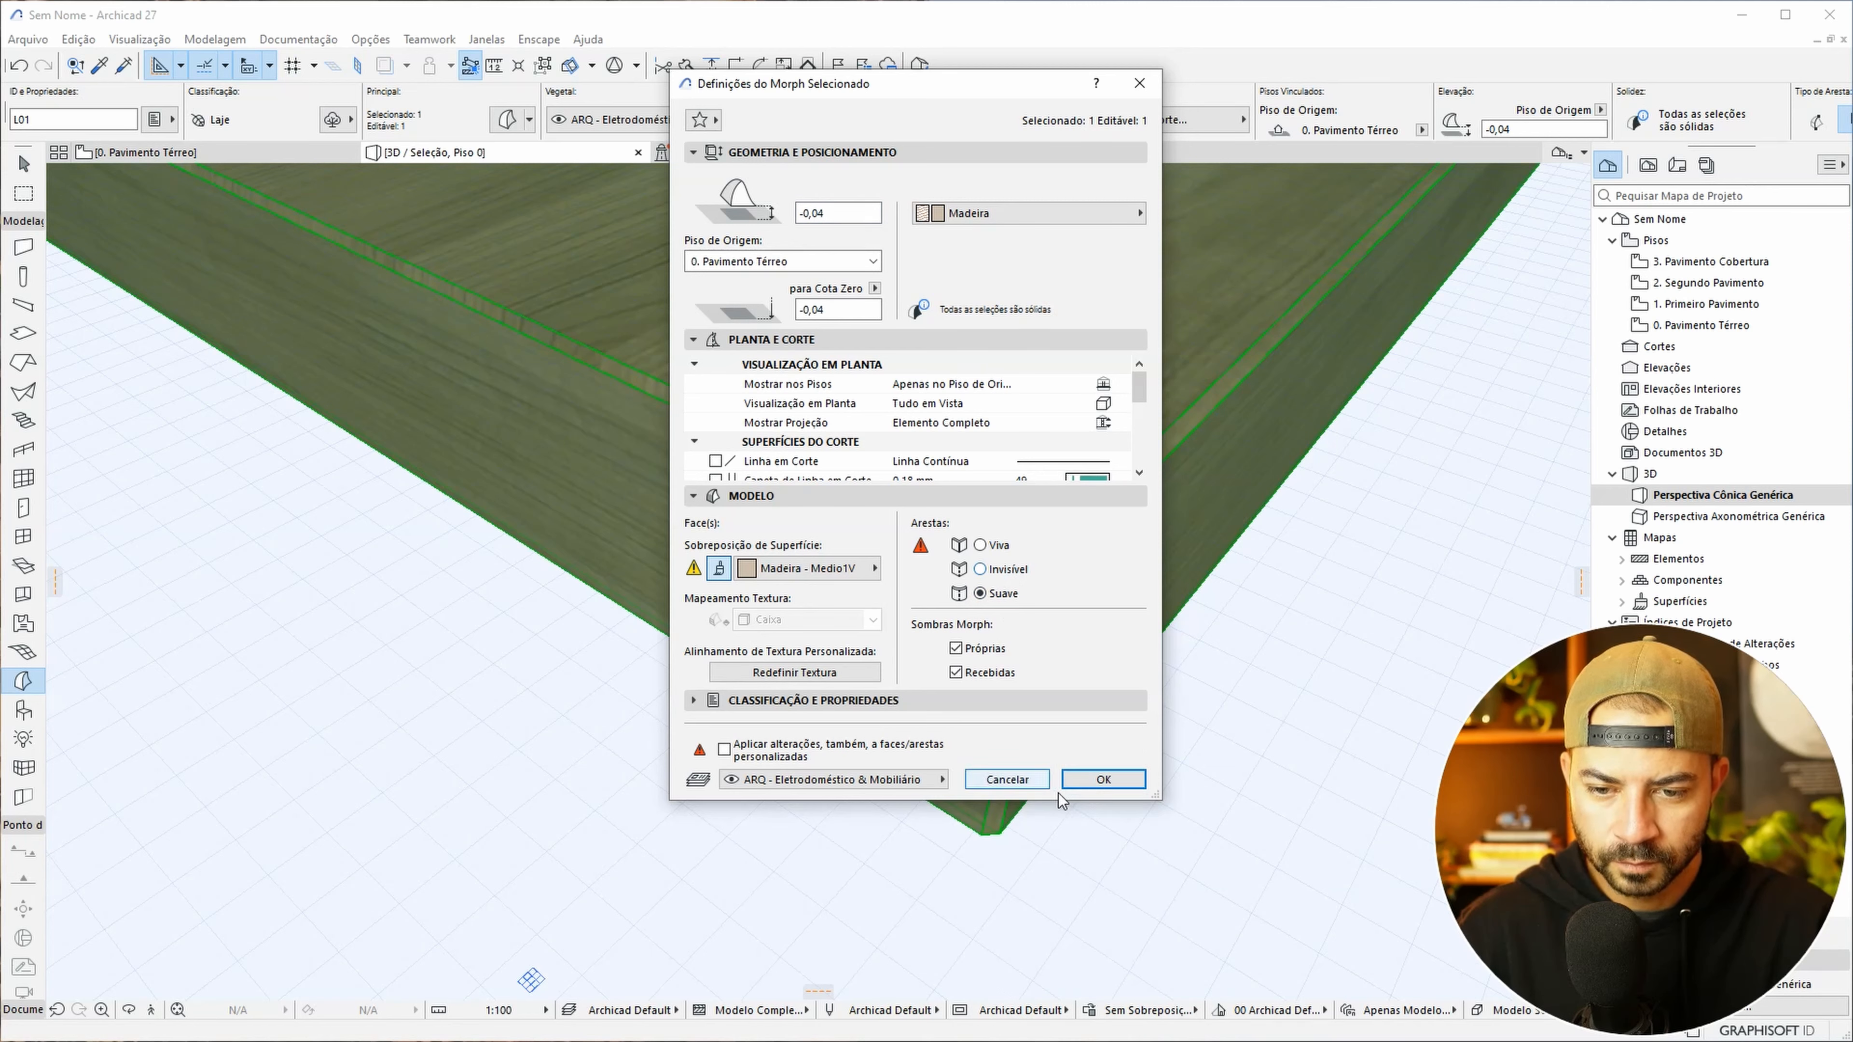
{"action": "left_click", "coordinate": [1086, 786]}
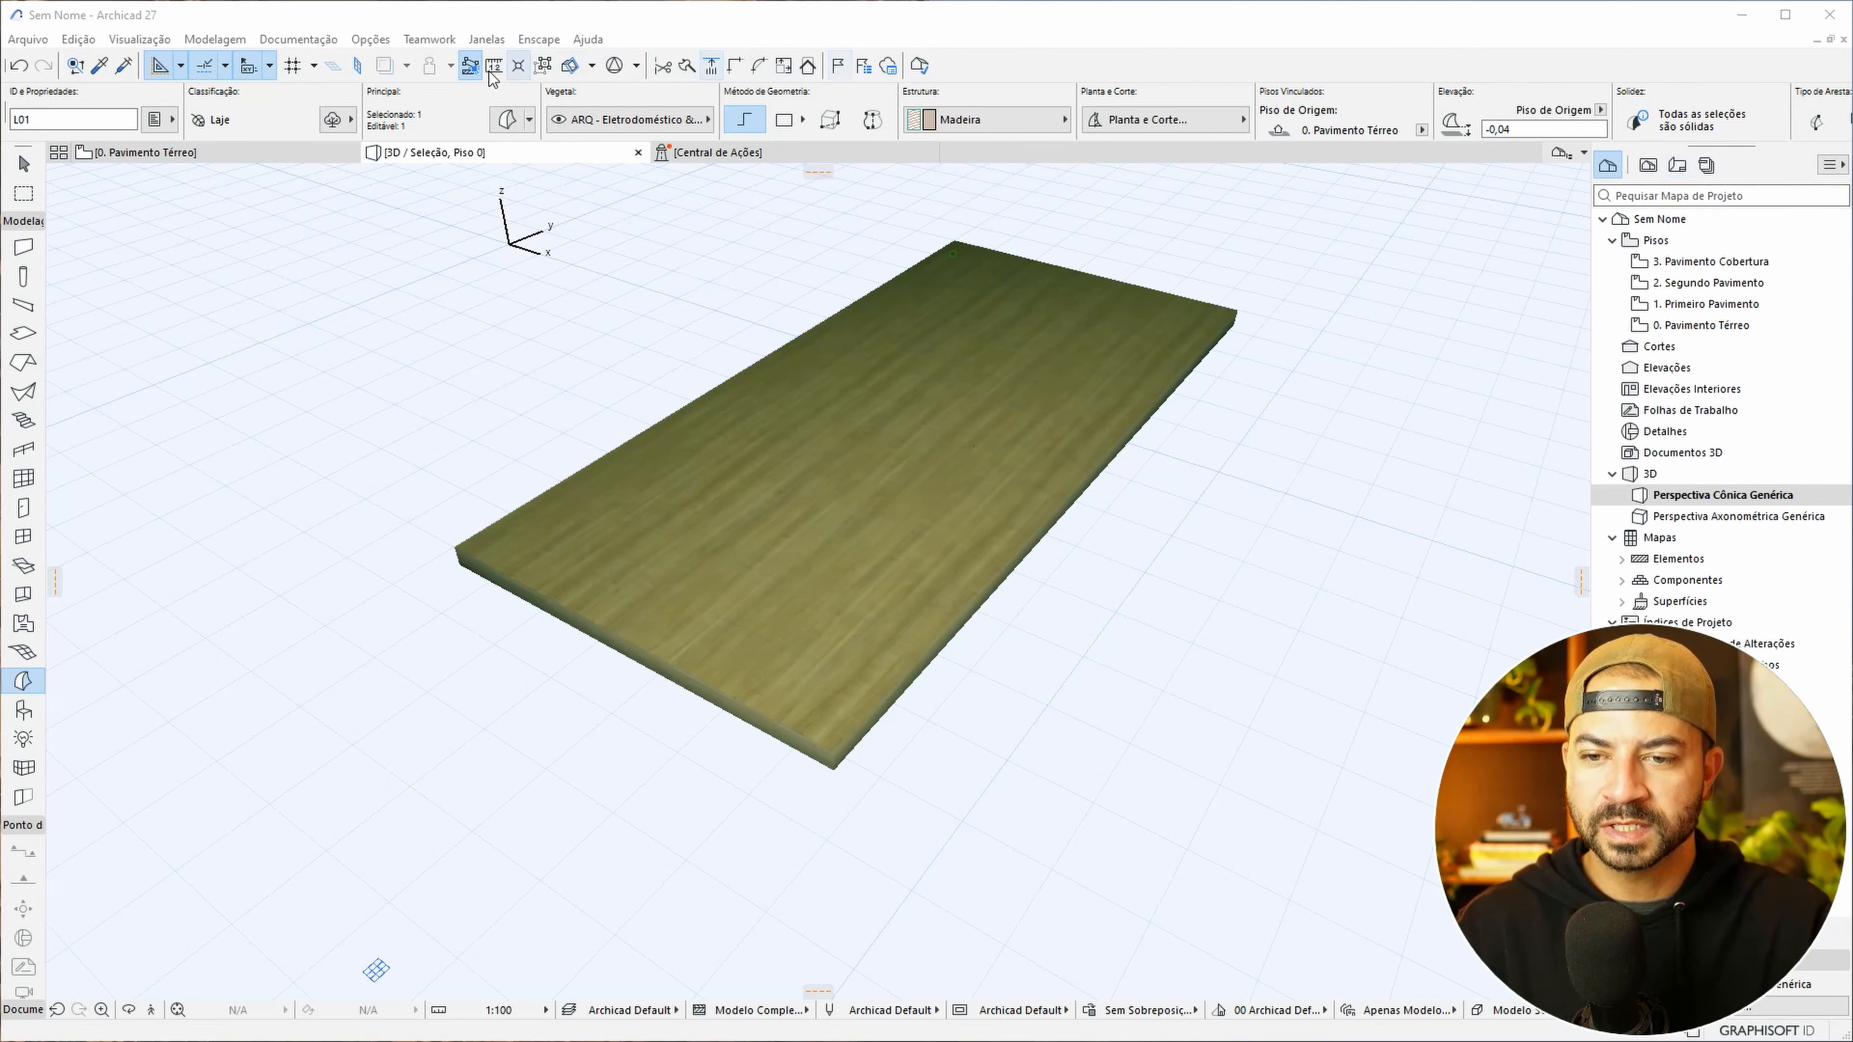
- Start Enscape and examine the wood grain on the board's top surface up close
{"action": "left_click", "coordinate": [538, 39]}
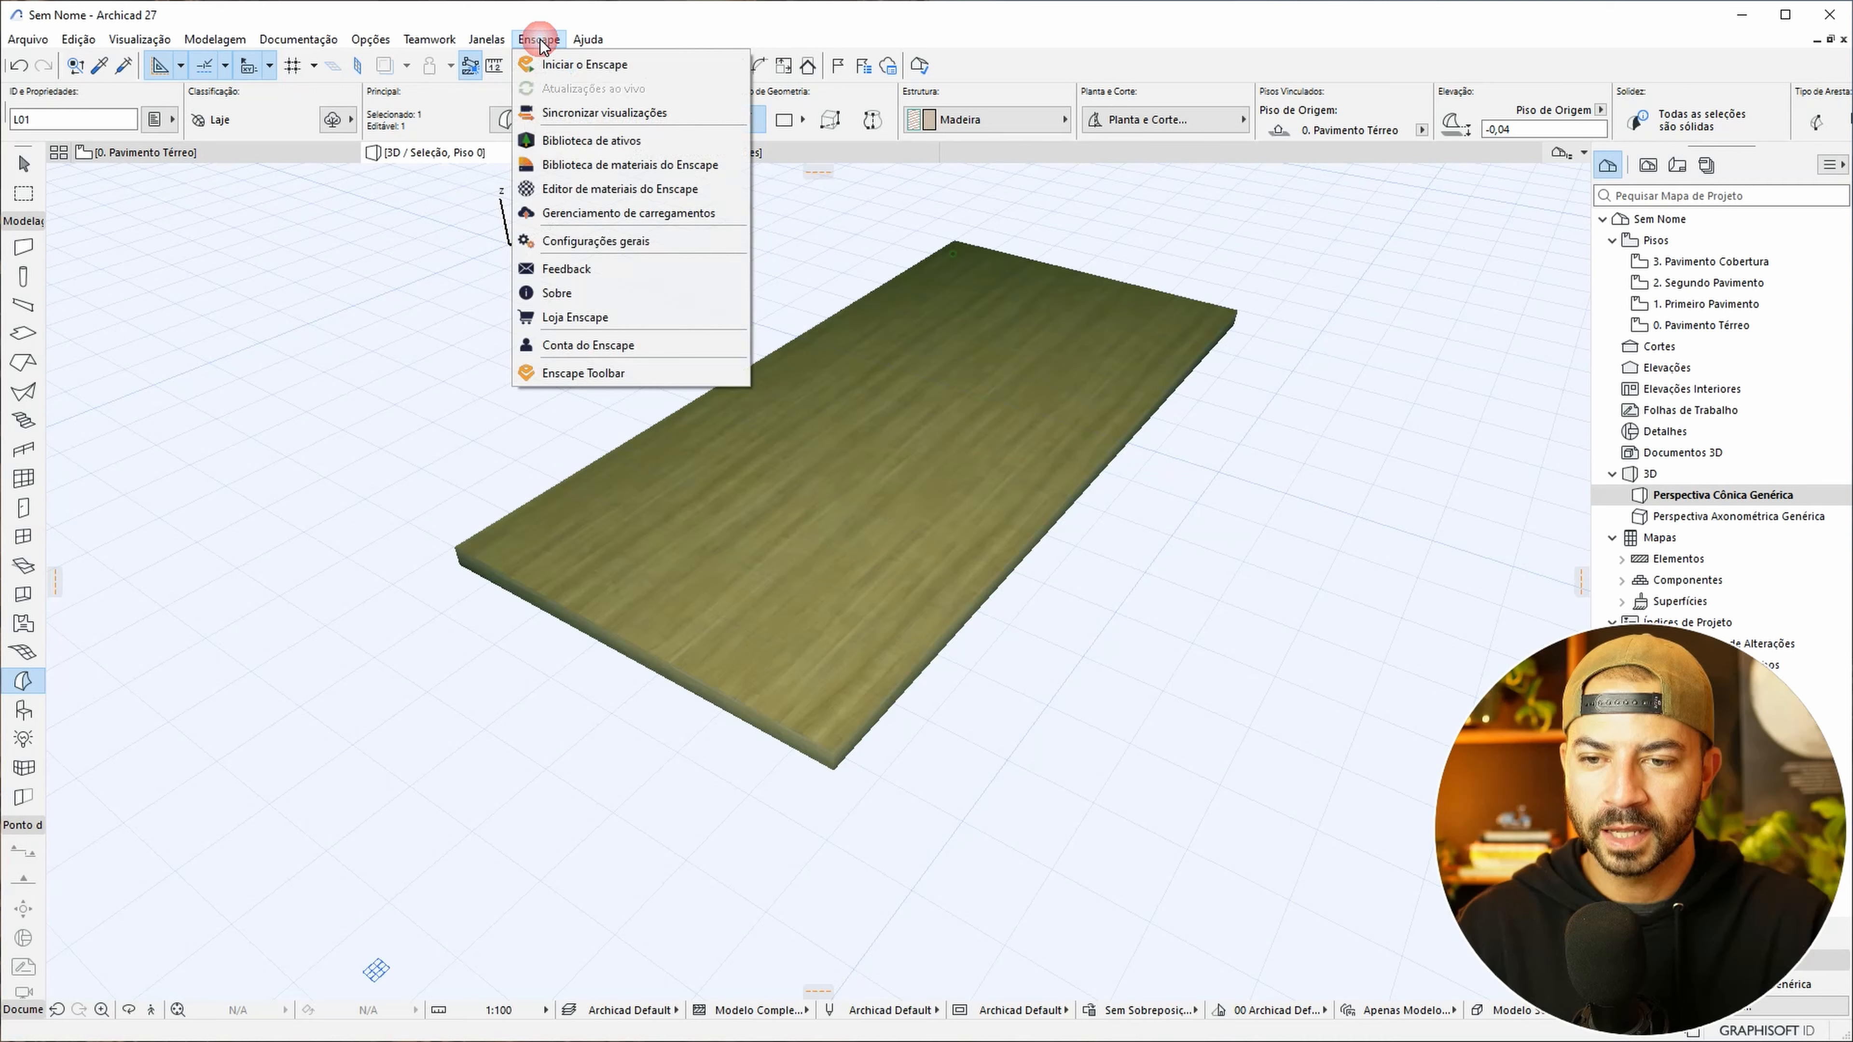
{"action": "left_click", "coordinate": [568, 73]}
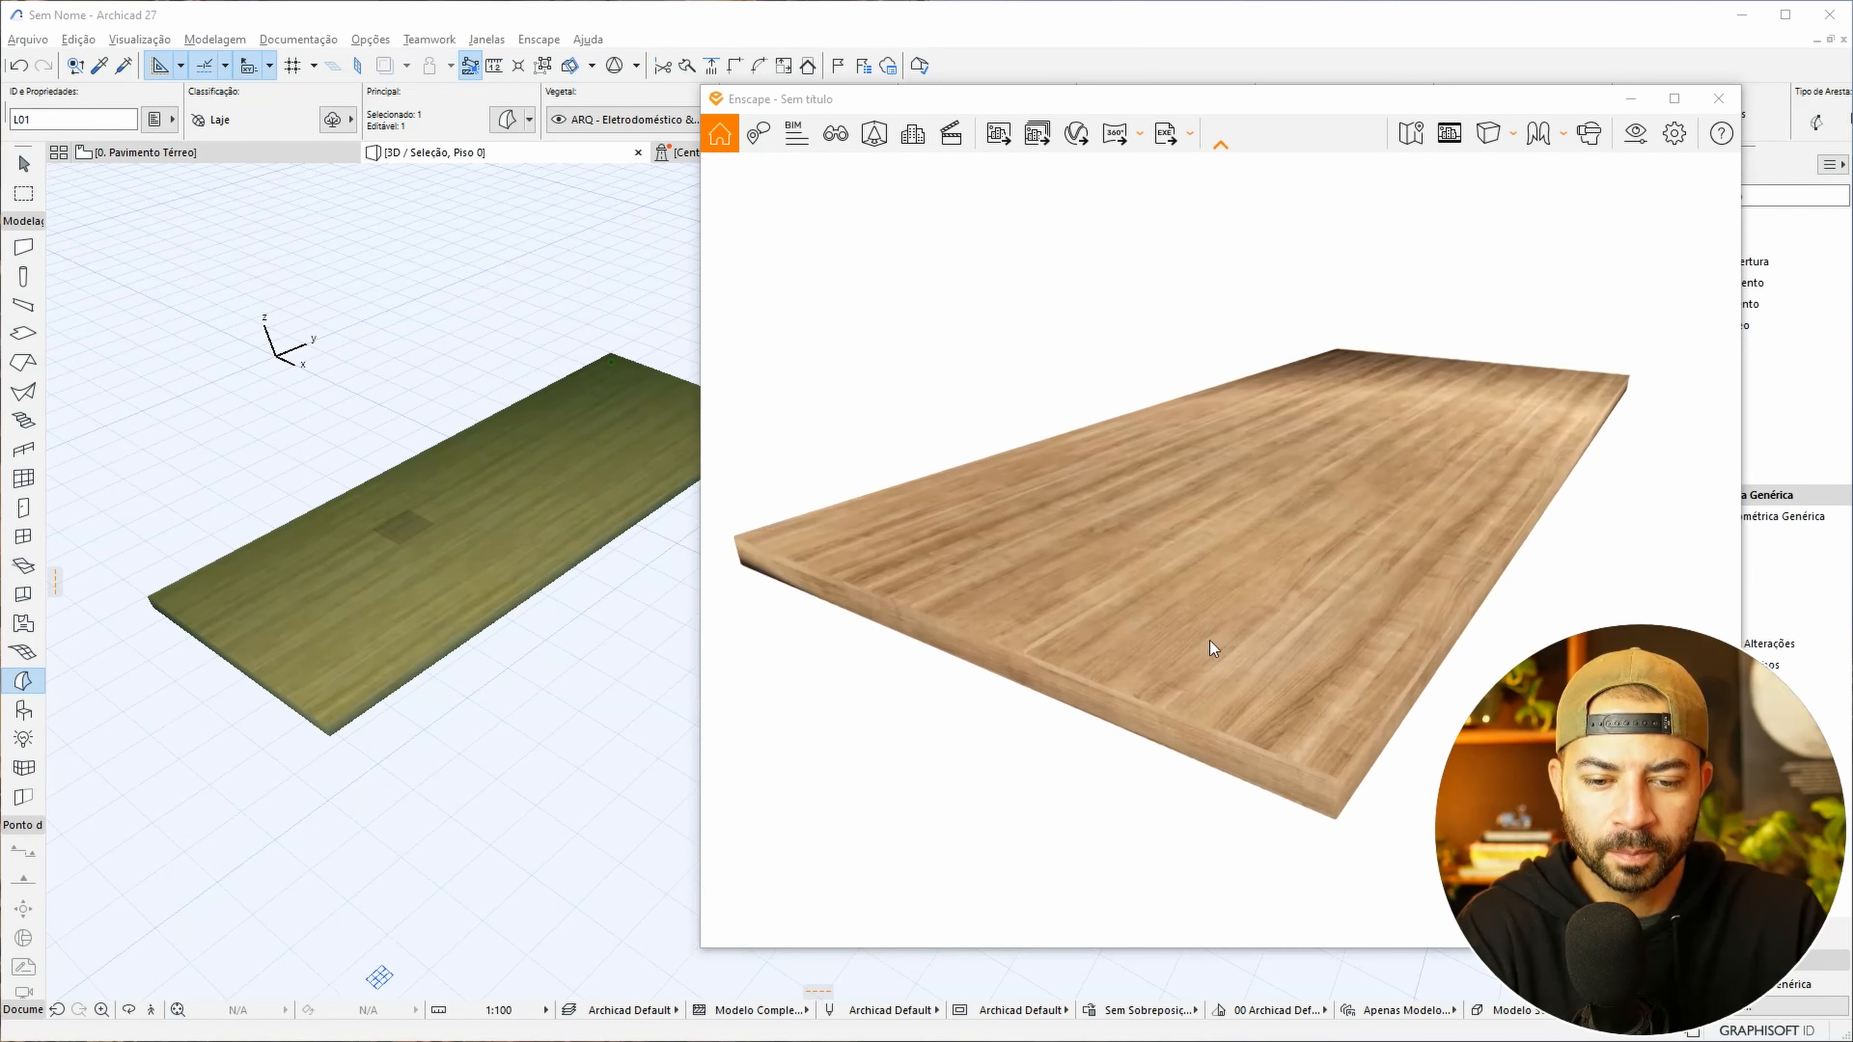
{"action": "key", "text": "w"}
{"action": "key", "text": "d"}
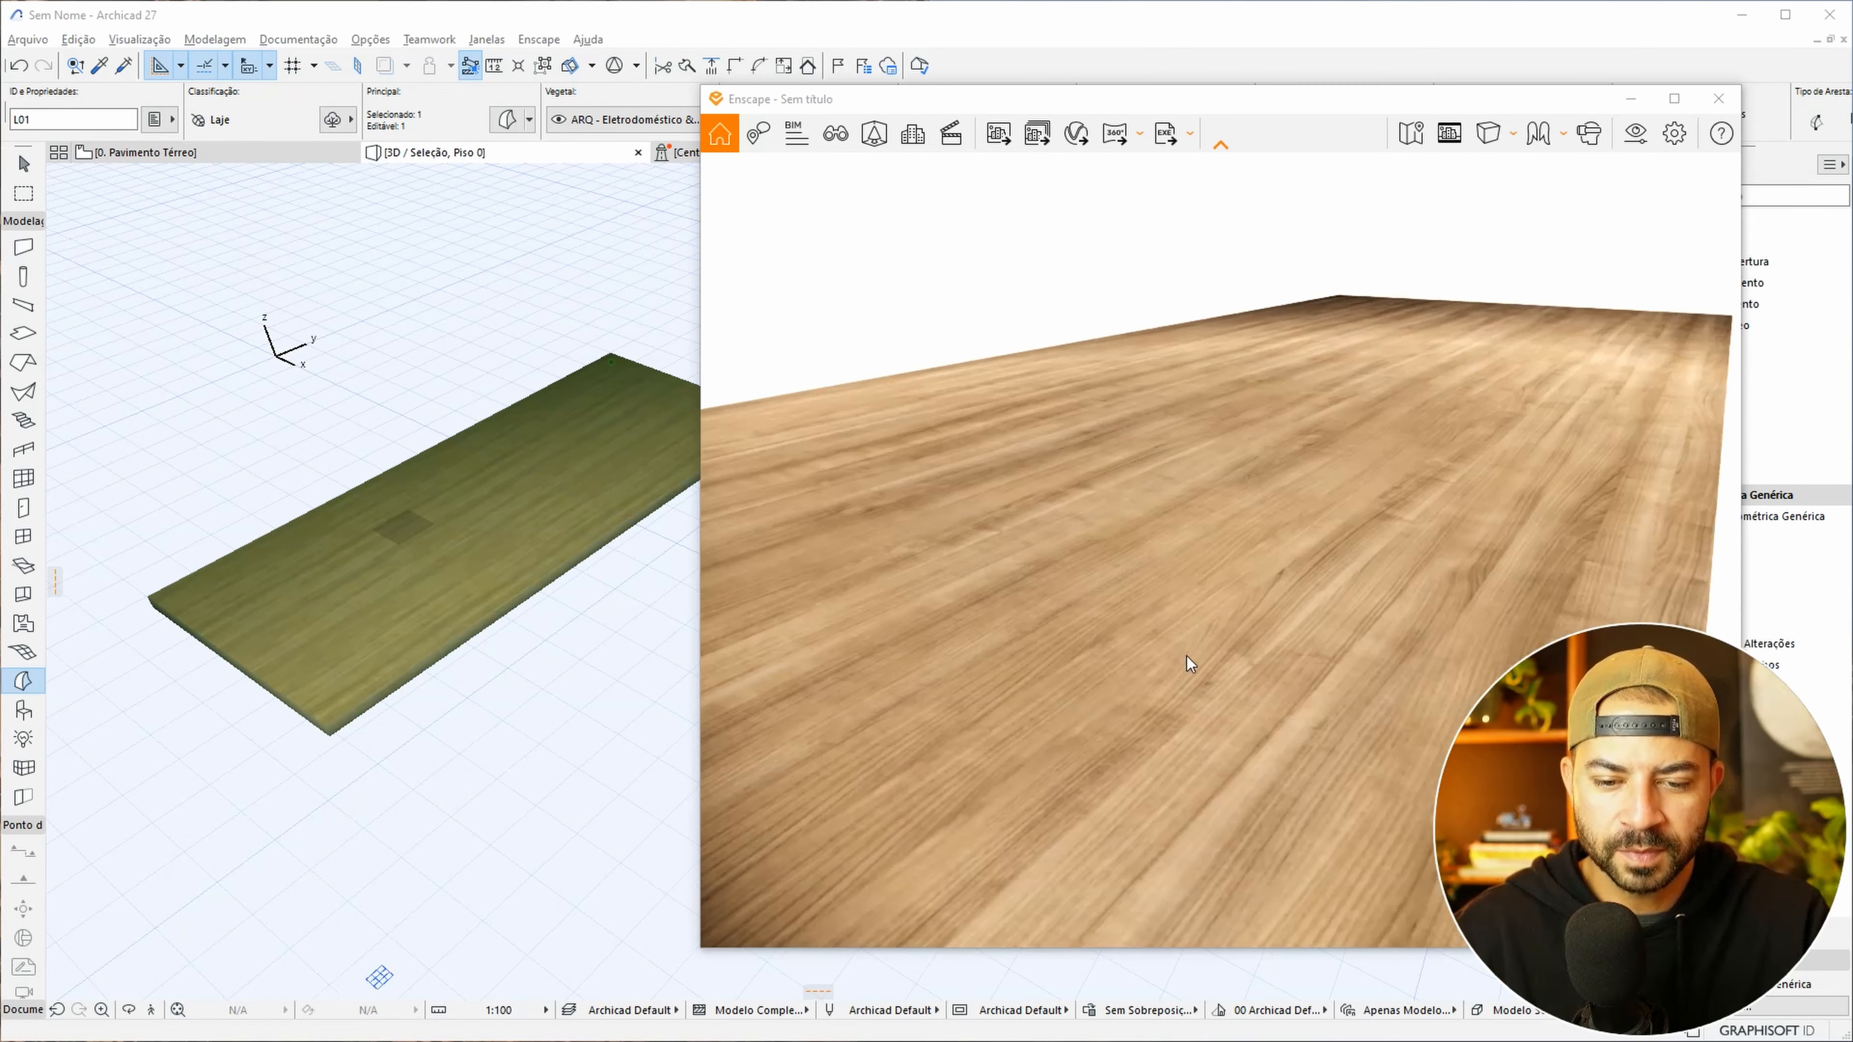
{"action": "key", "text": "a"}
{"action": "key", "text": "s"}
{"action": "key", "text": "w"}
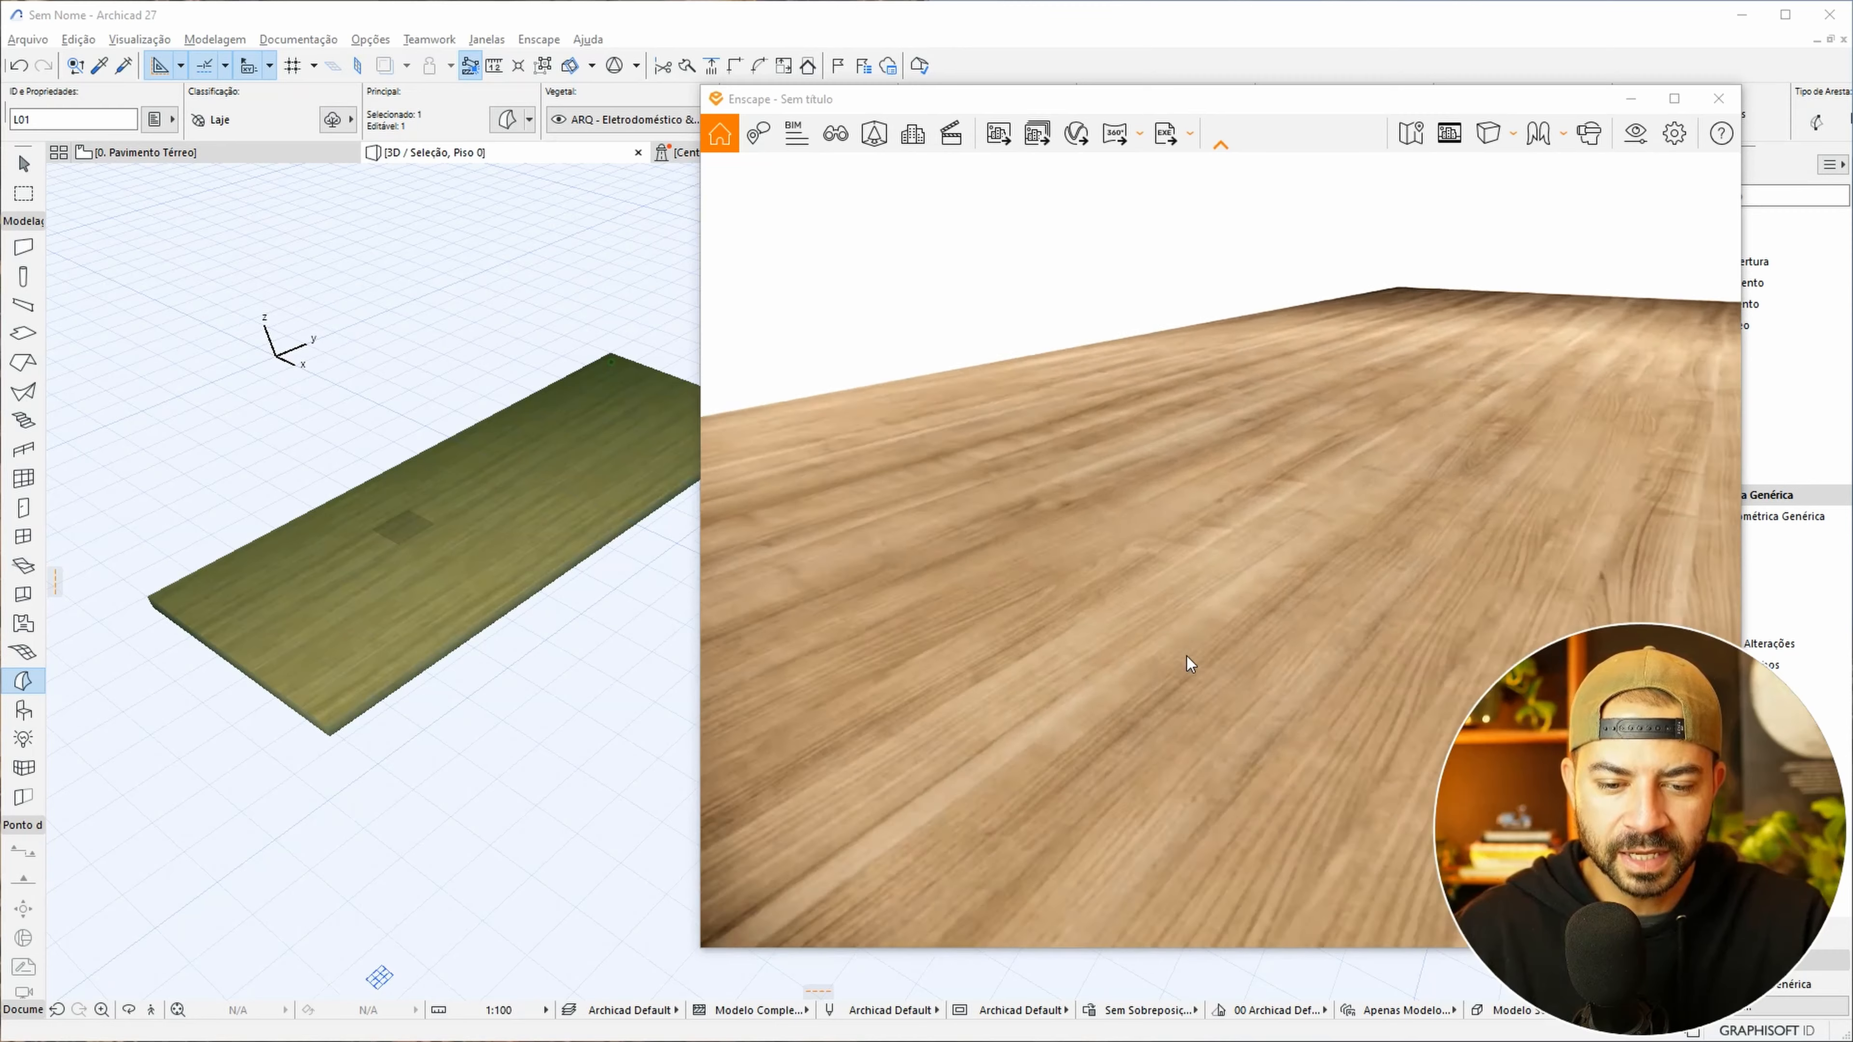
{"action": "key", "text": "s"}
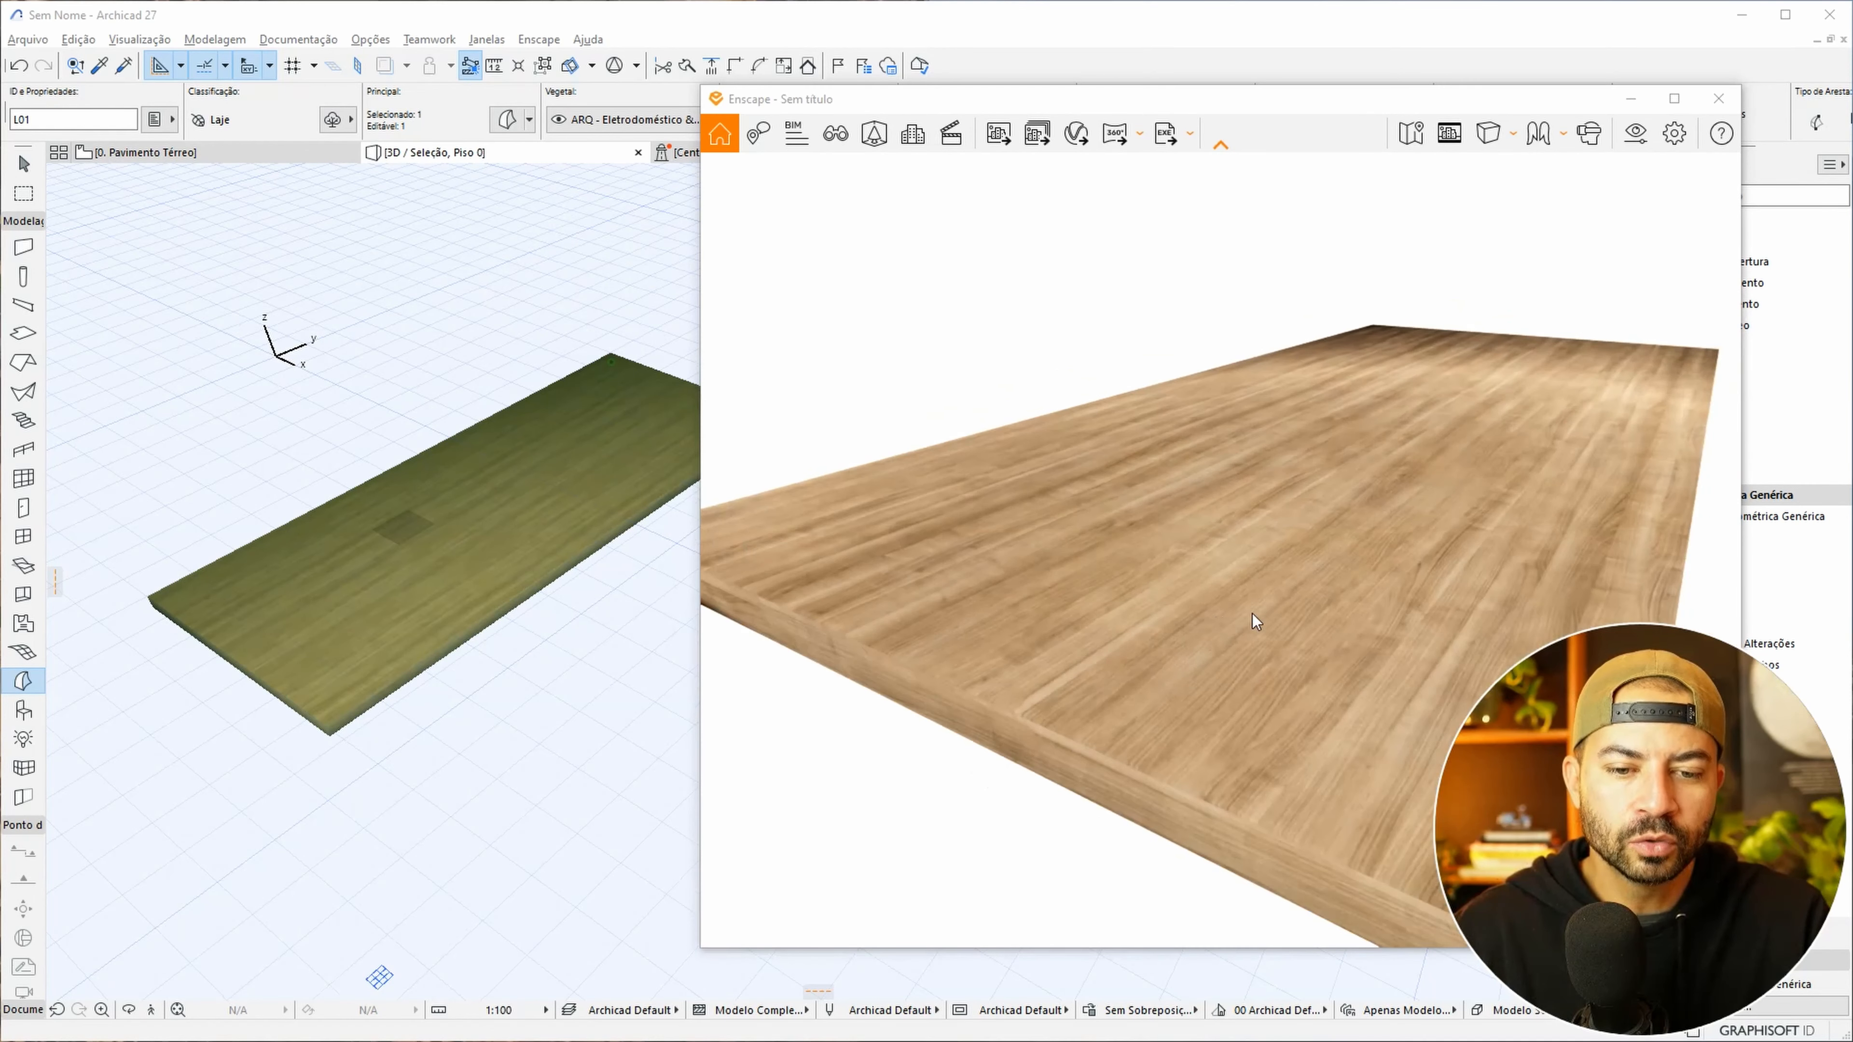
- Examine the rendered board's rounded edges and grain direction in Enscape from several angles and distances
{"action": "right_click_drag", "start_coordinate": [1378, 572], "coordinate": [1361, 511]}
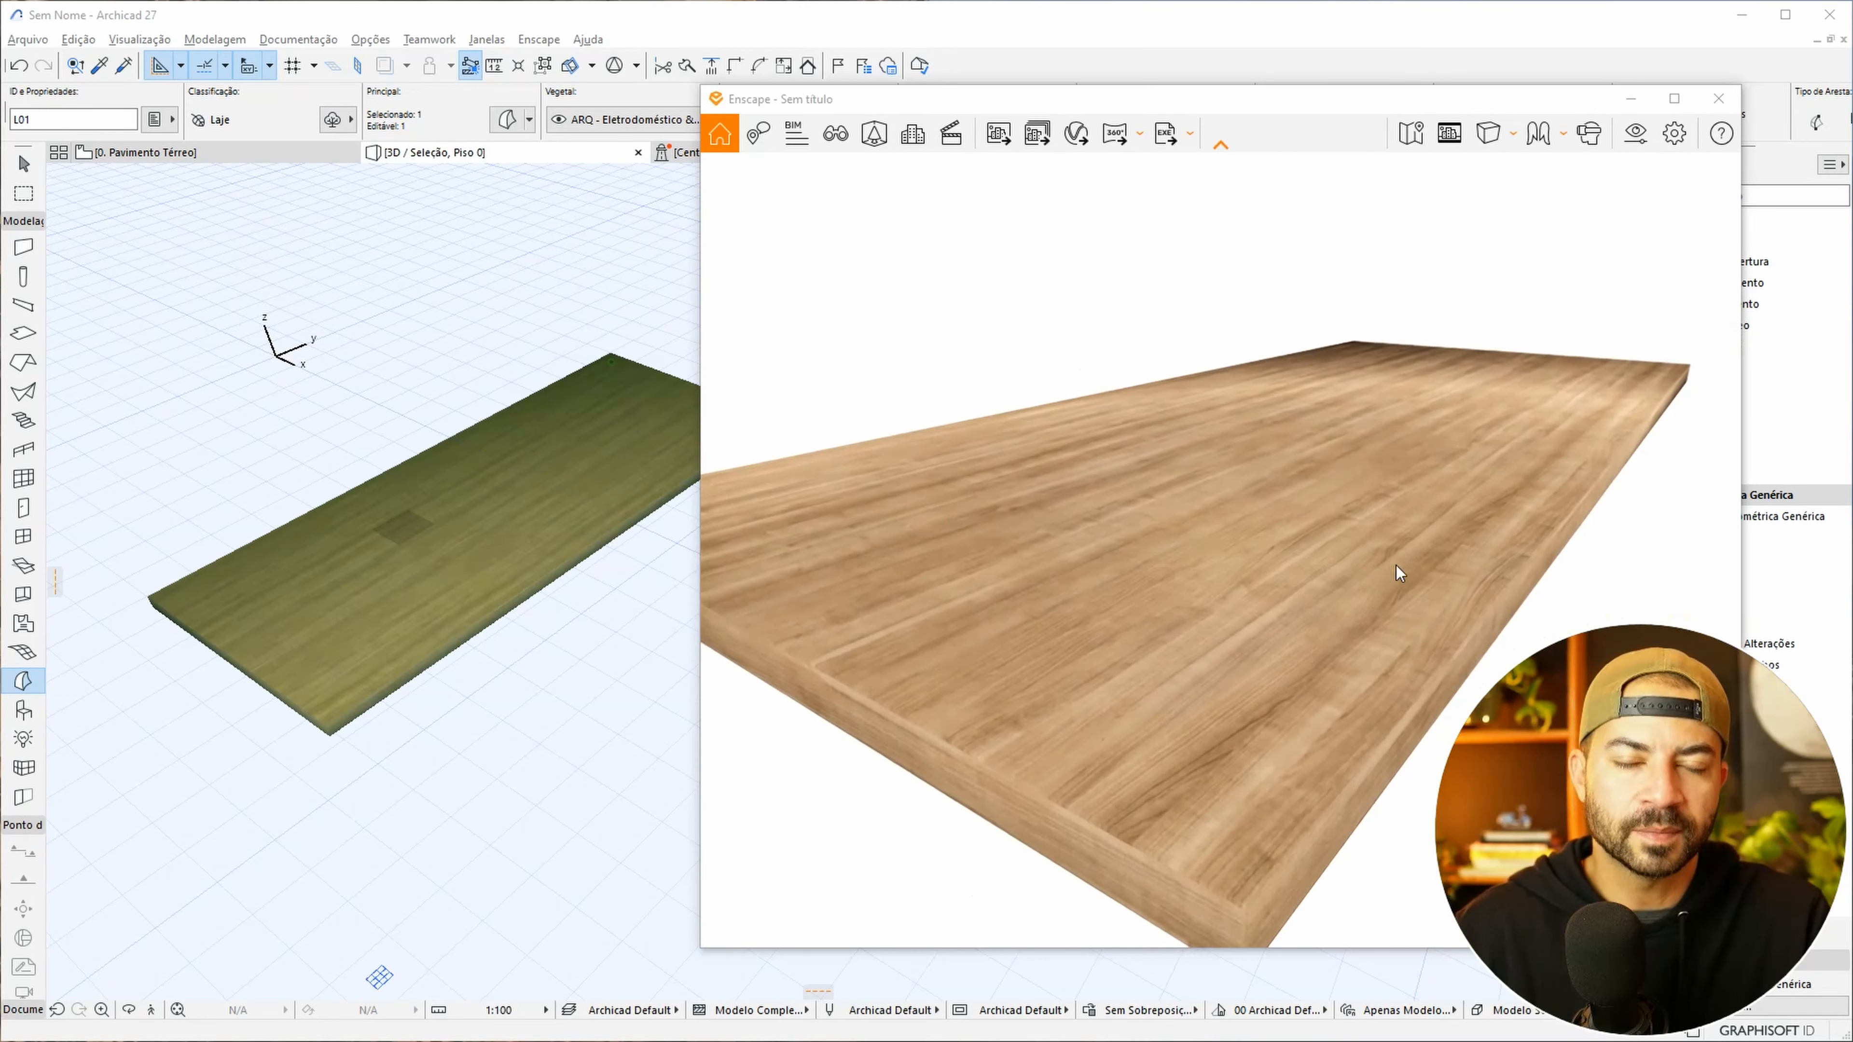
{"action": "scroll", "coordinate": [1179, 581], "scroll_direction": "down", "scroll_amount": 5}
{"action": "right_click_drag", "start_coordinate": [1180, 588], "coordinate": [1176, 640]}
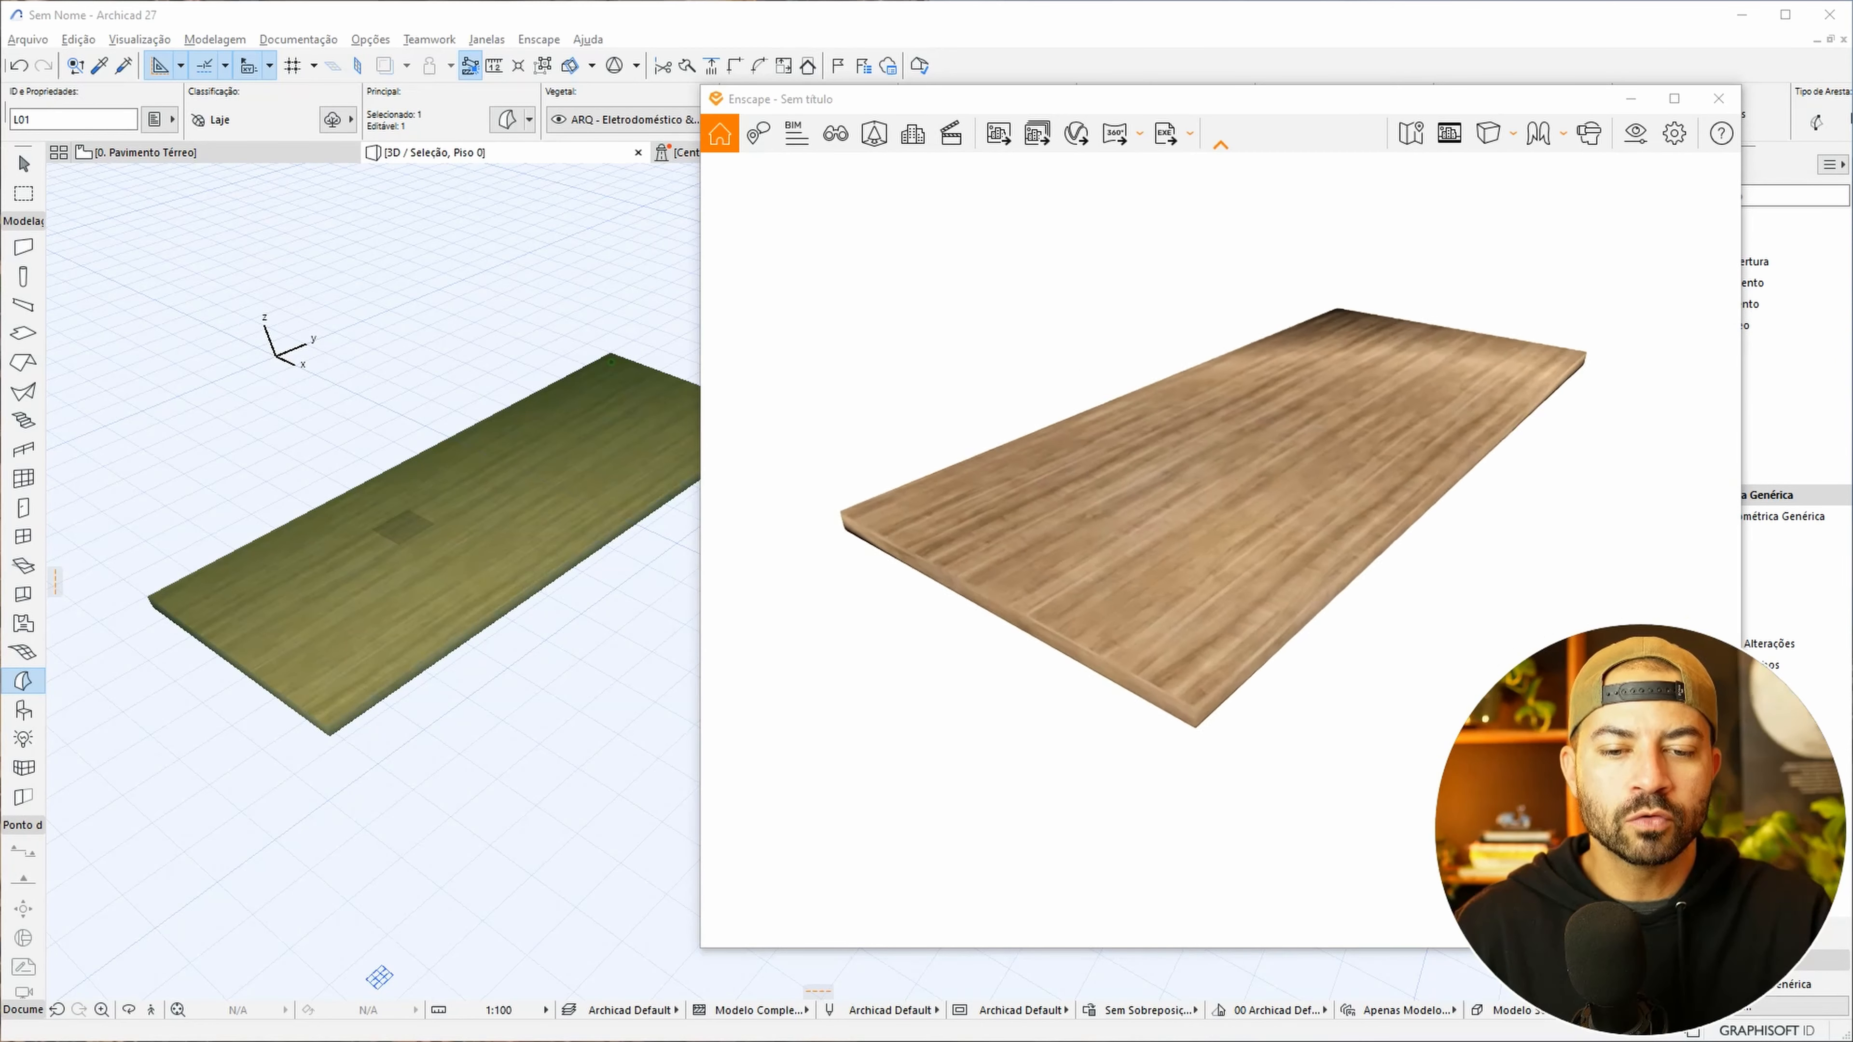
{"action": "scroll", "coordinate": [1199, 447], "scroll_direction": "up", "scroll_amount": 5}
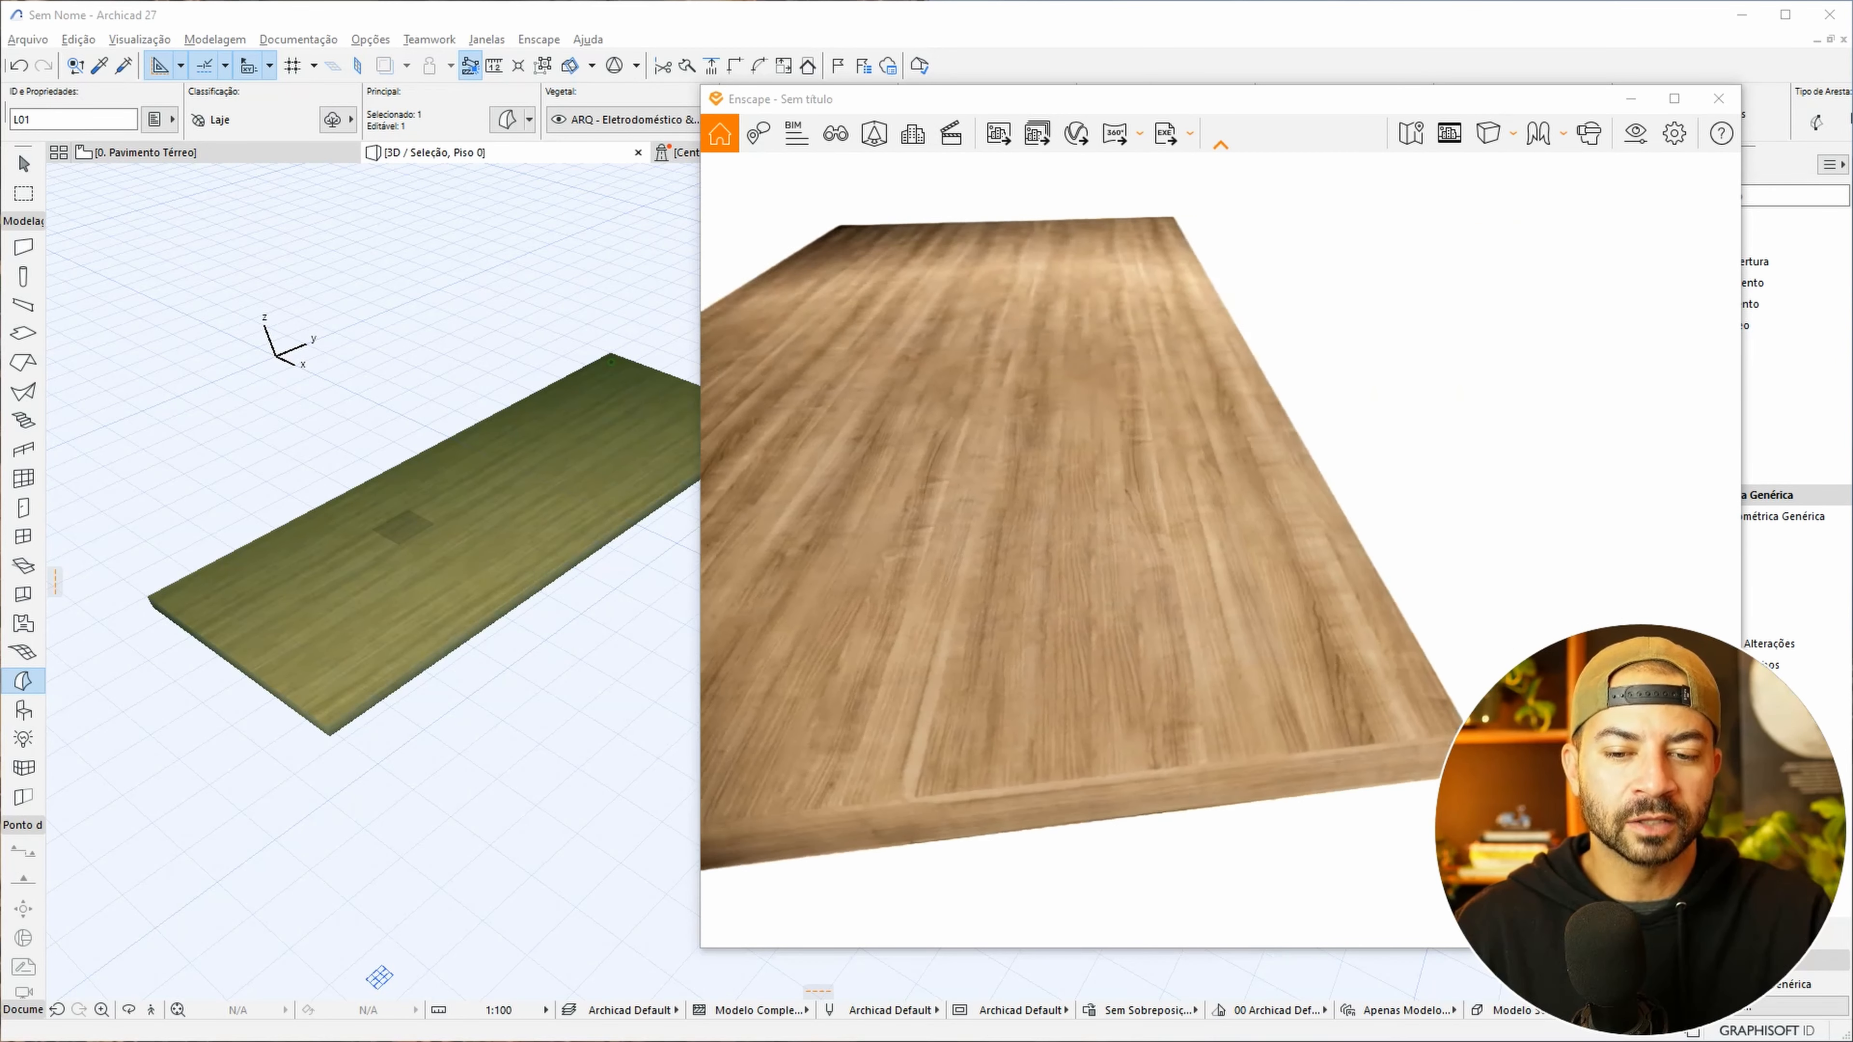
{"action": "right_click_drag", "start_coordinate": [1199, 447], "coordinate": [1051, 449]}
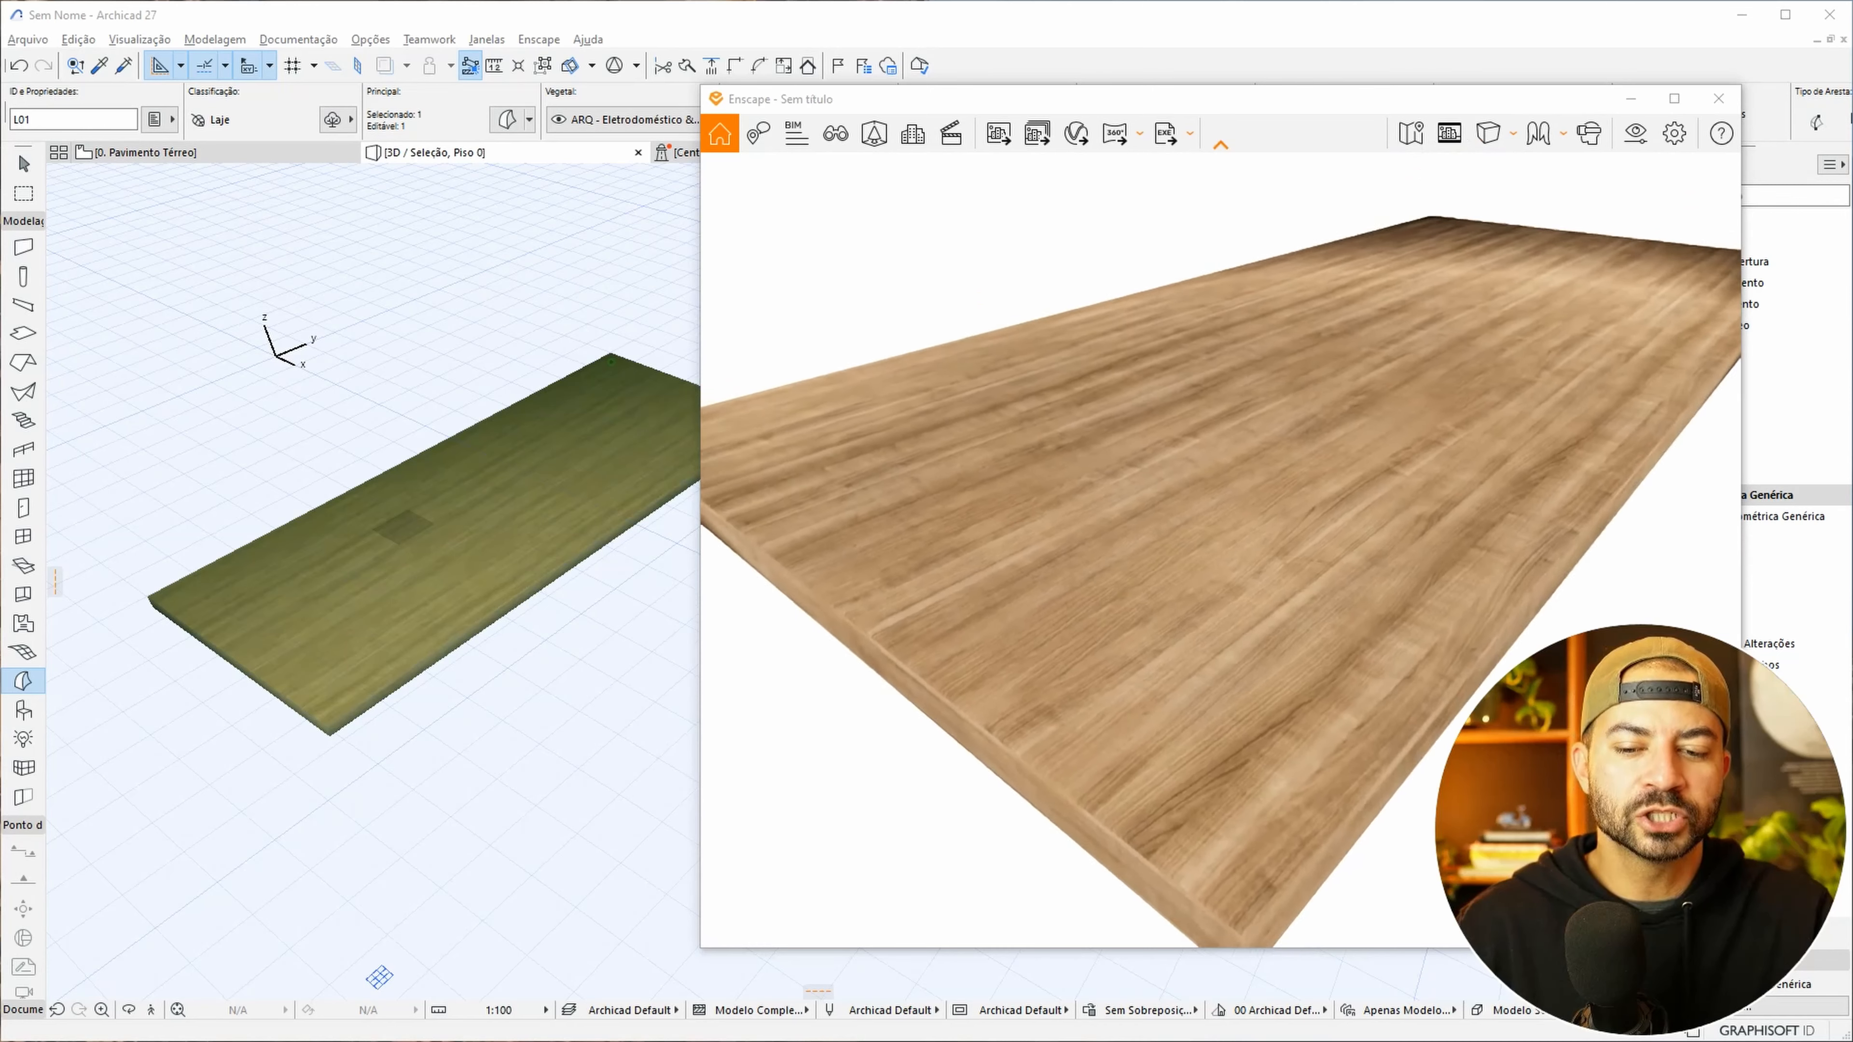
{"action": "right_click_drag", "start_coordinate": [1103, 630], "coordinate": [1091, 631]}
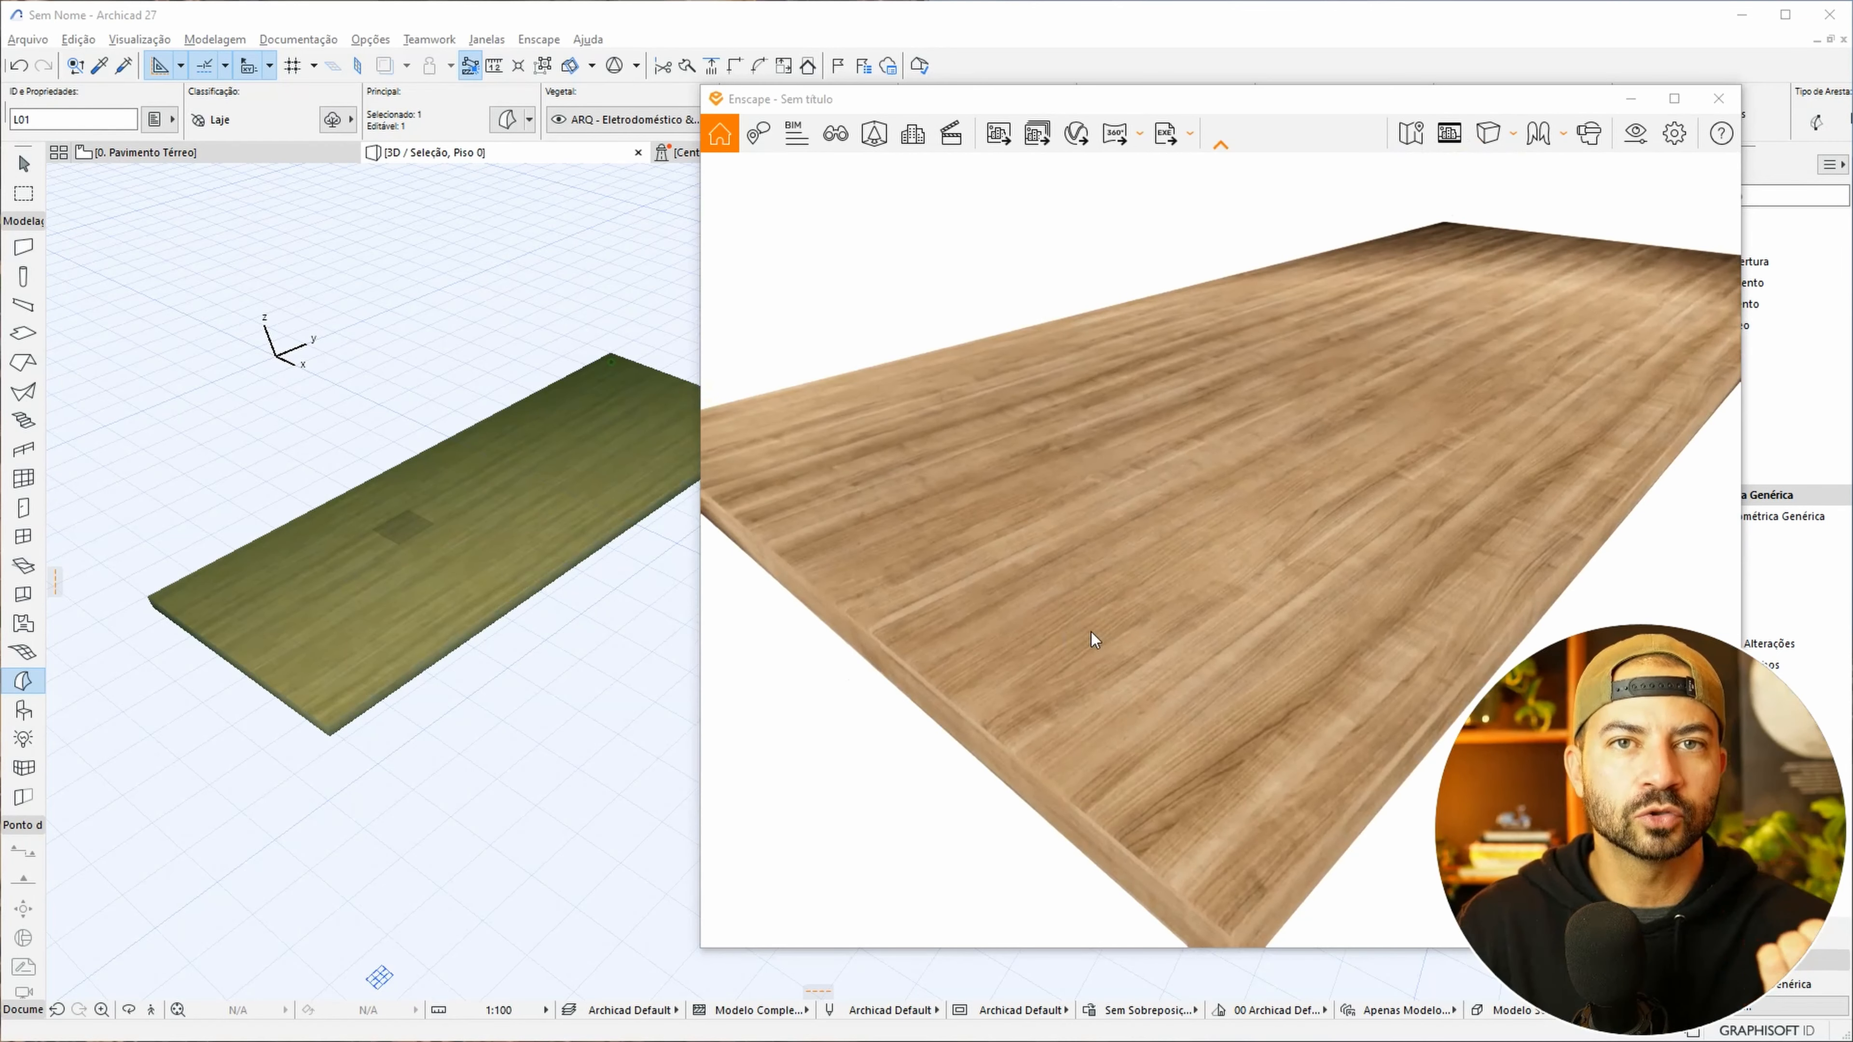